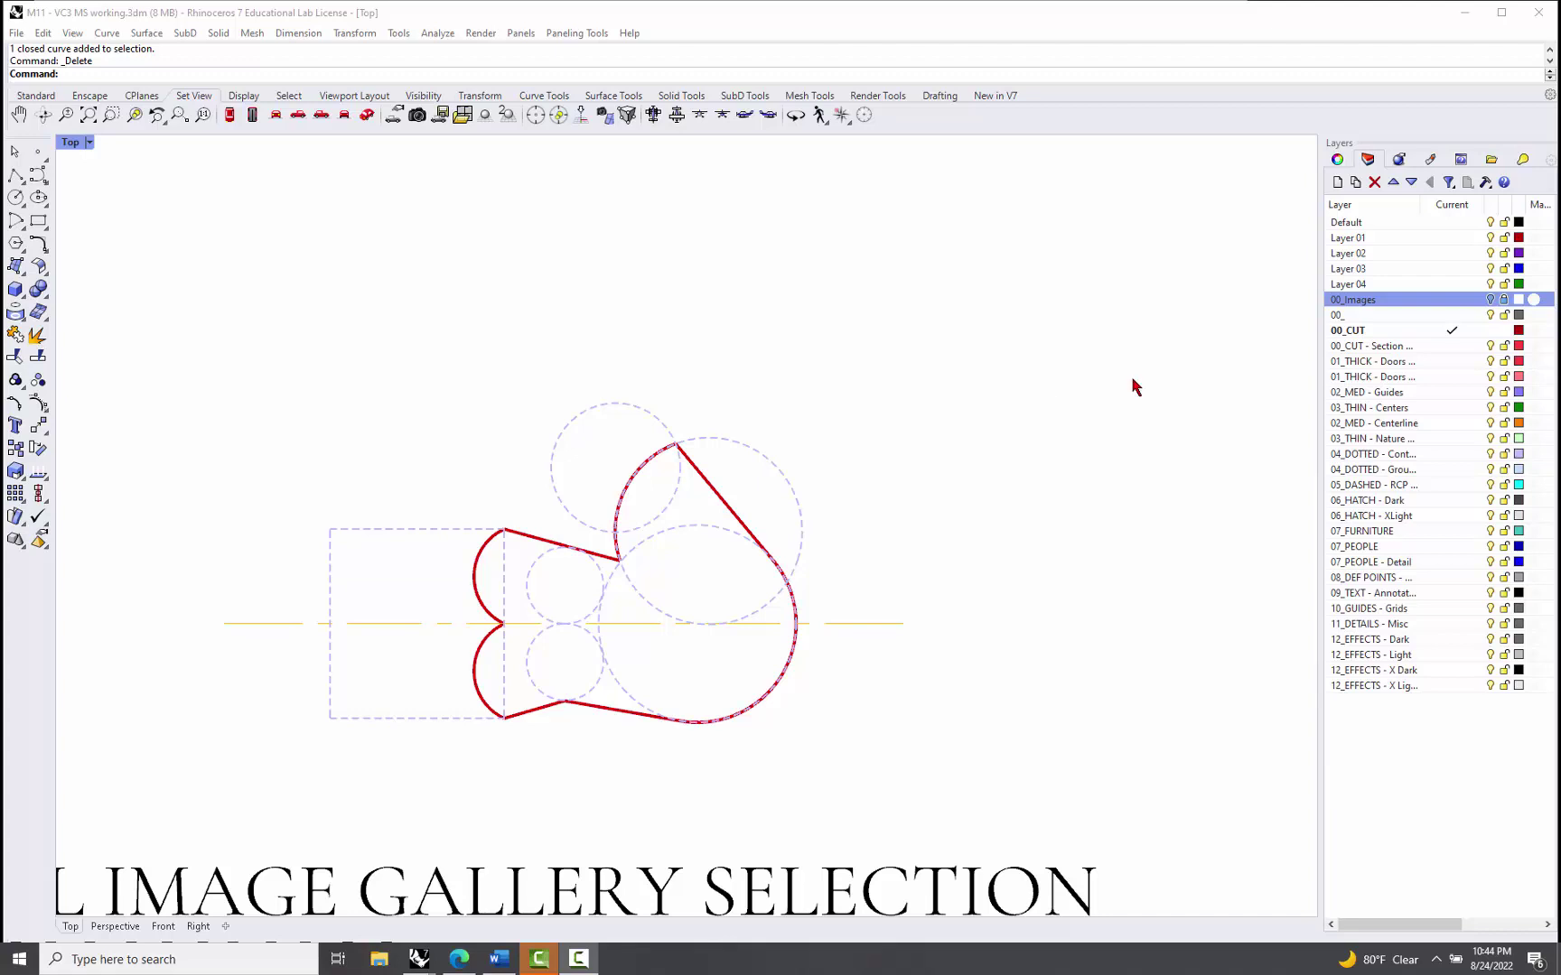
# Step: Turn on the 00_Images layer to show the reference image behind the traced curves
pyautogui.click(1489, 300)
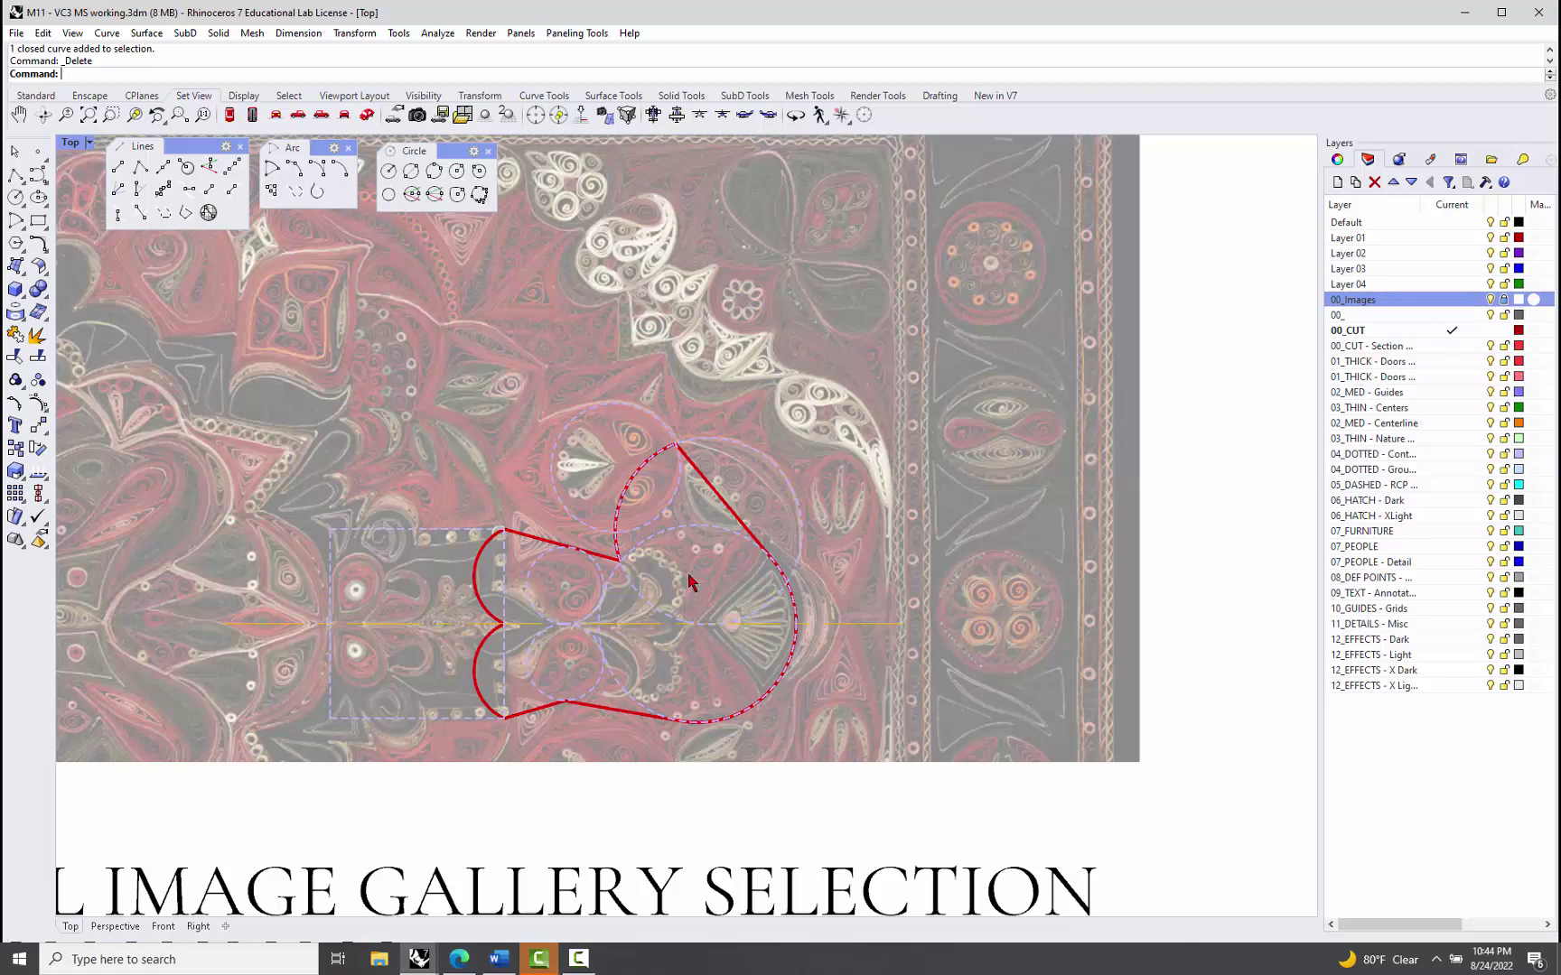
pyautogui.scroll(5, 531, 615)
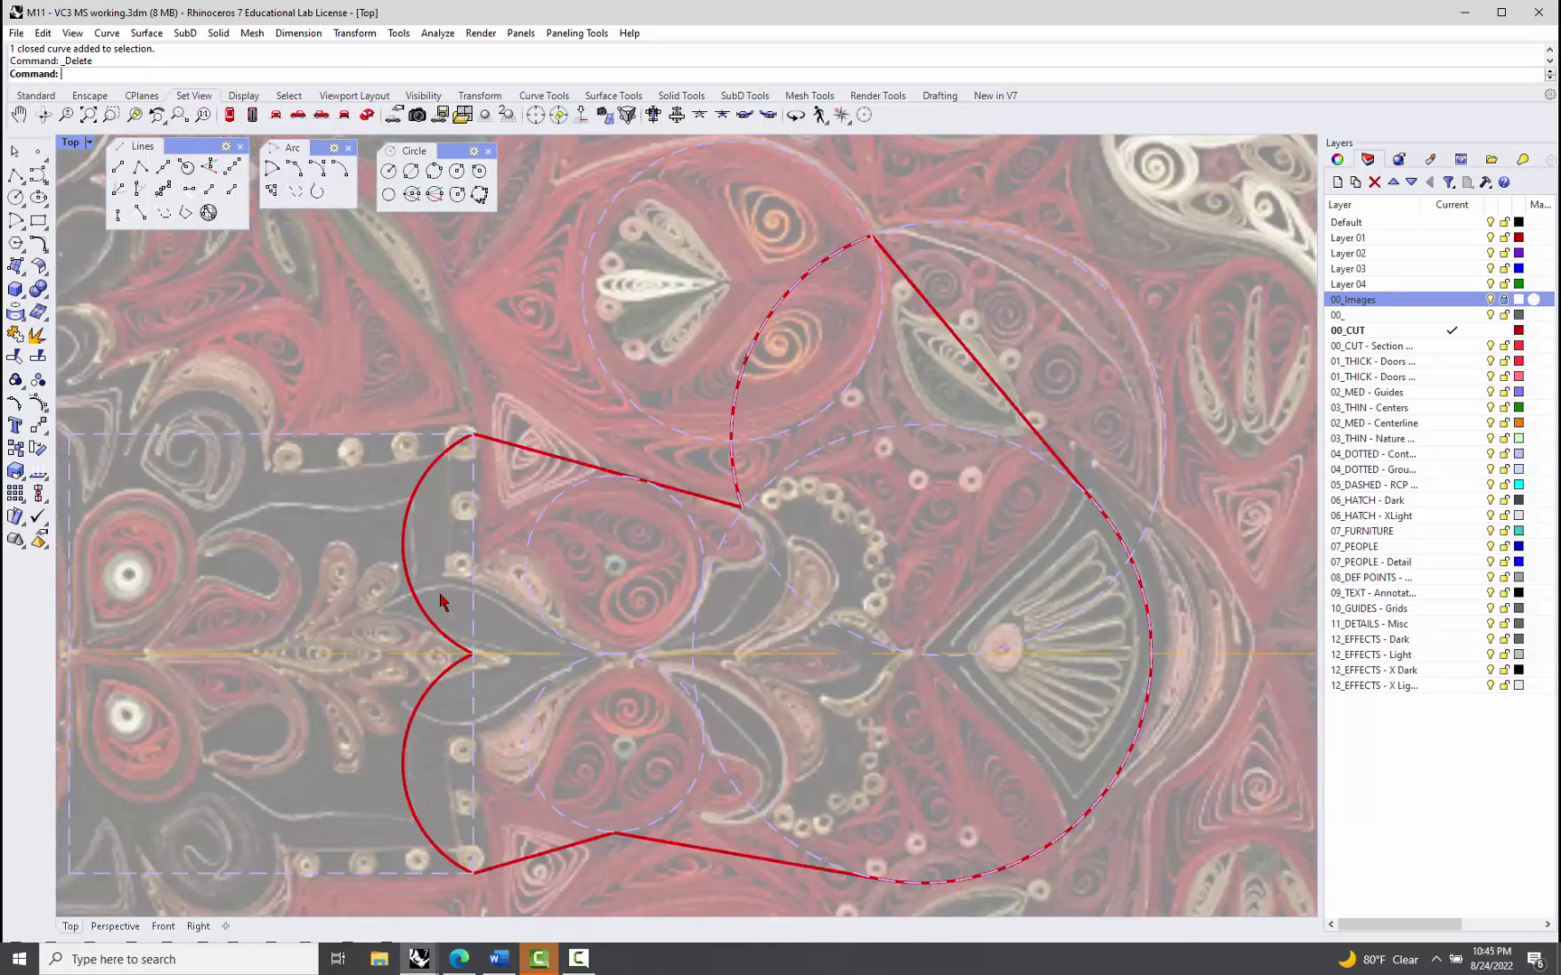
pyautogui.scroll(-3, 529, 498)
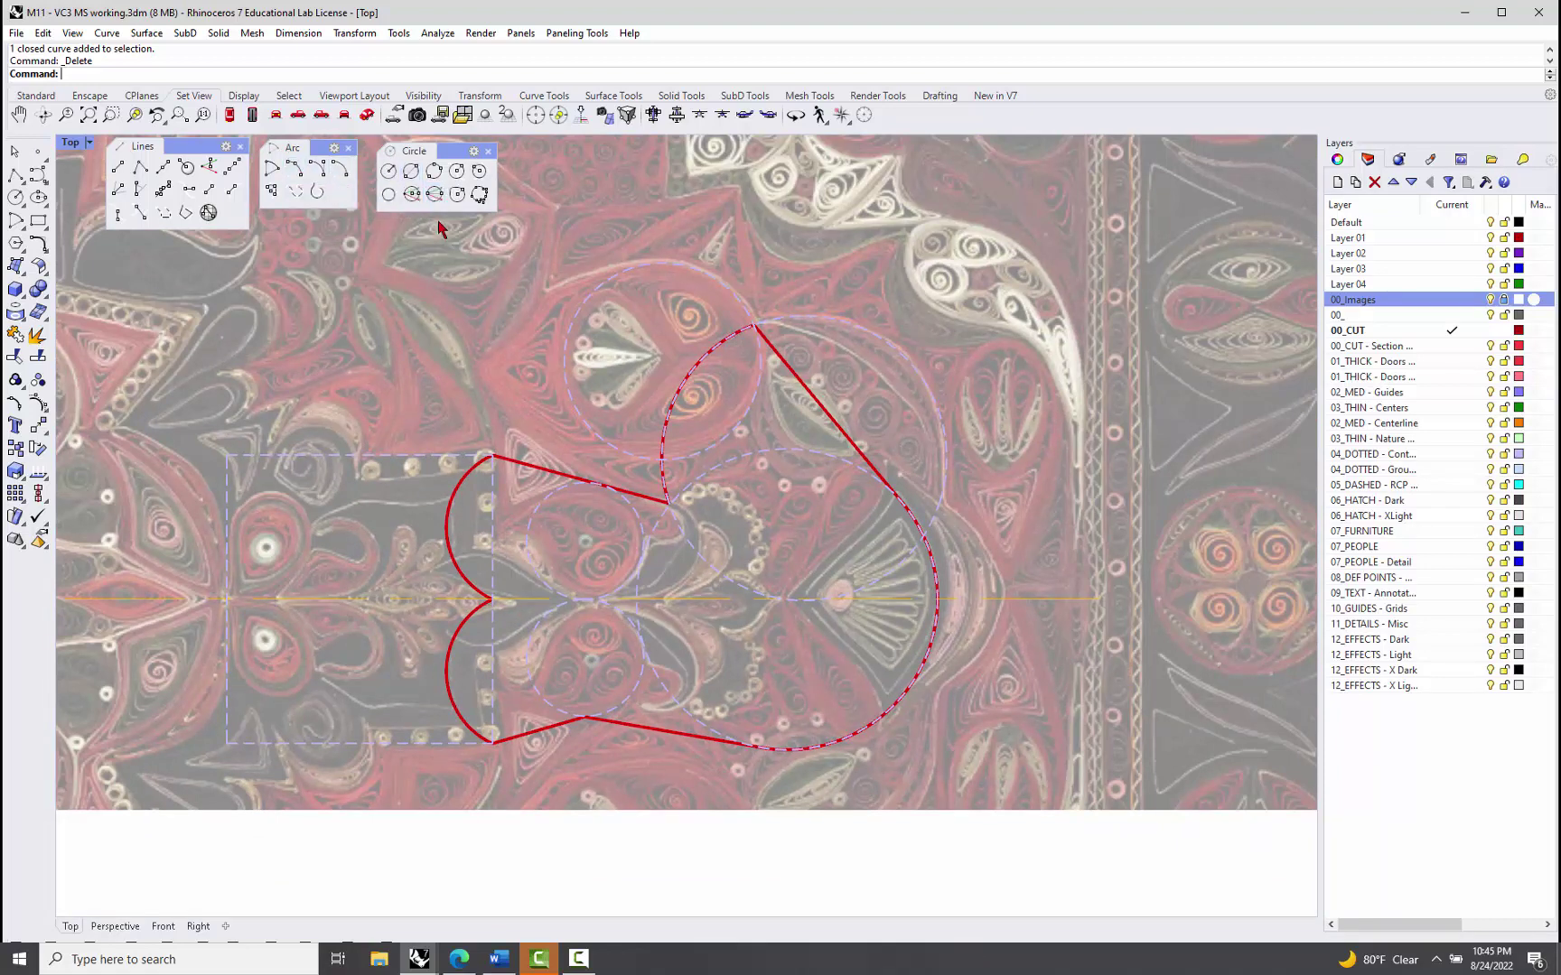
# Step: Draw a three-point circle tracing the pale curved outline above the centerline, near where the two red arcs meet
pyautogui.click(433, 171)
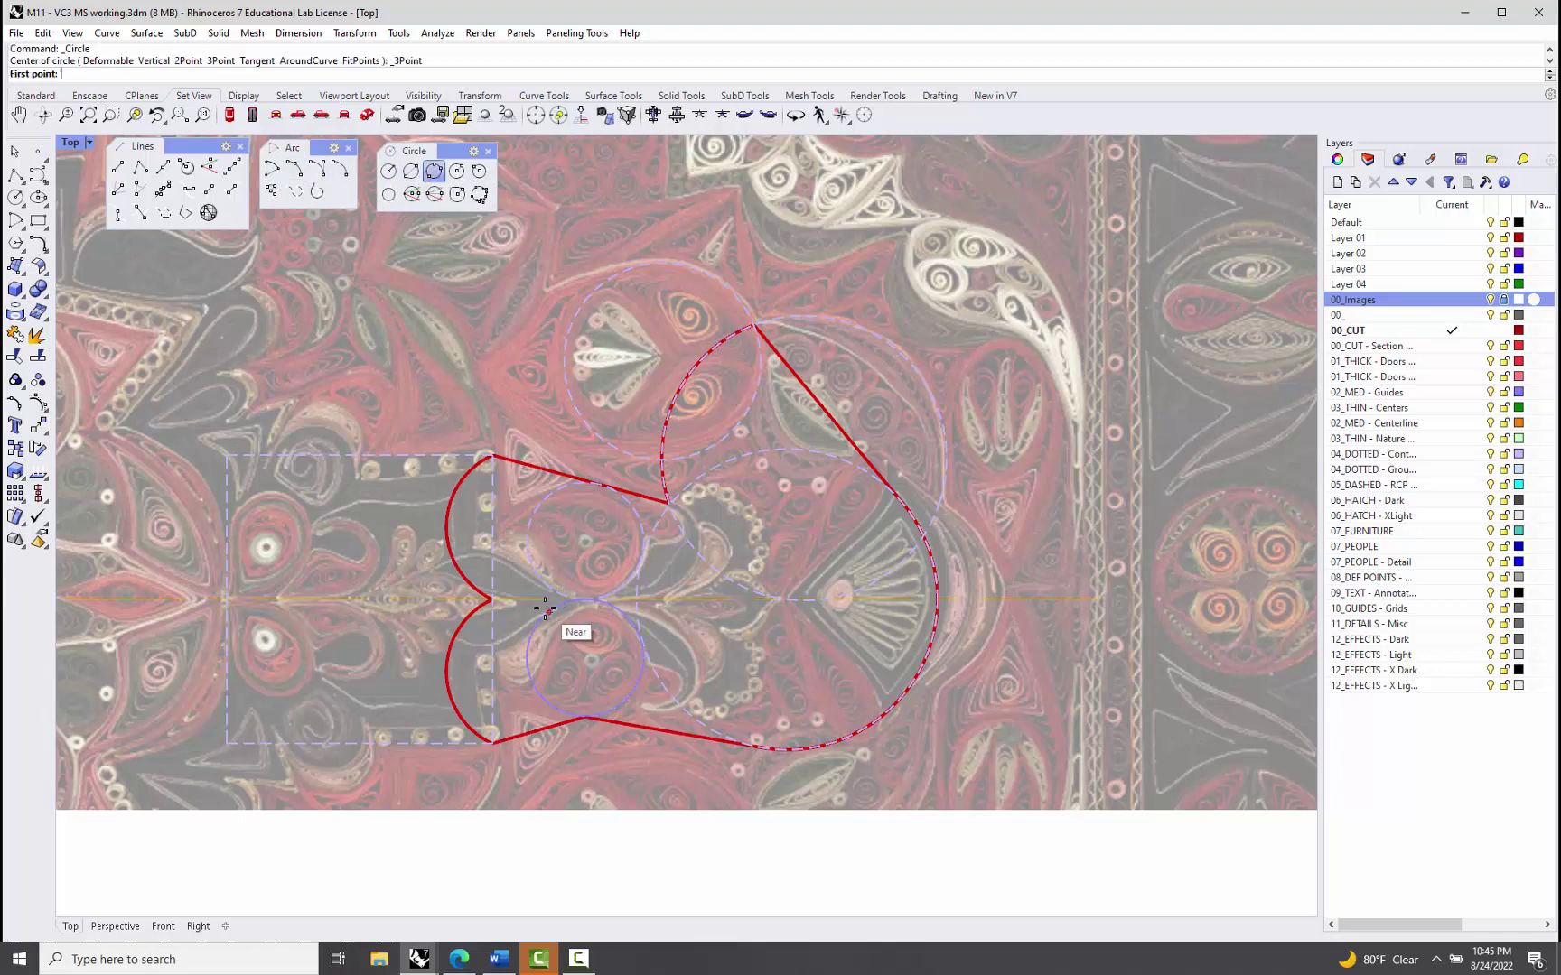
pyautogui.scroll(4, 555, 623)
pyautogui.click(551, 588)
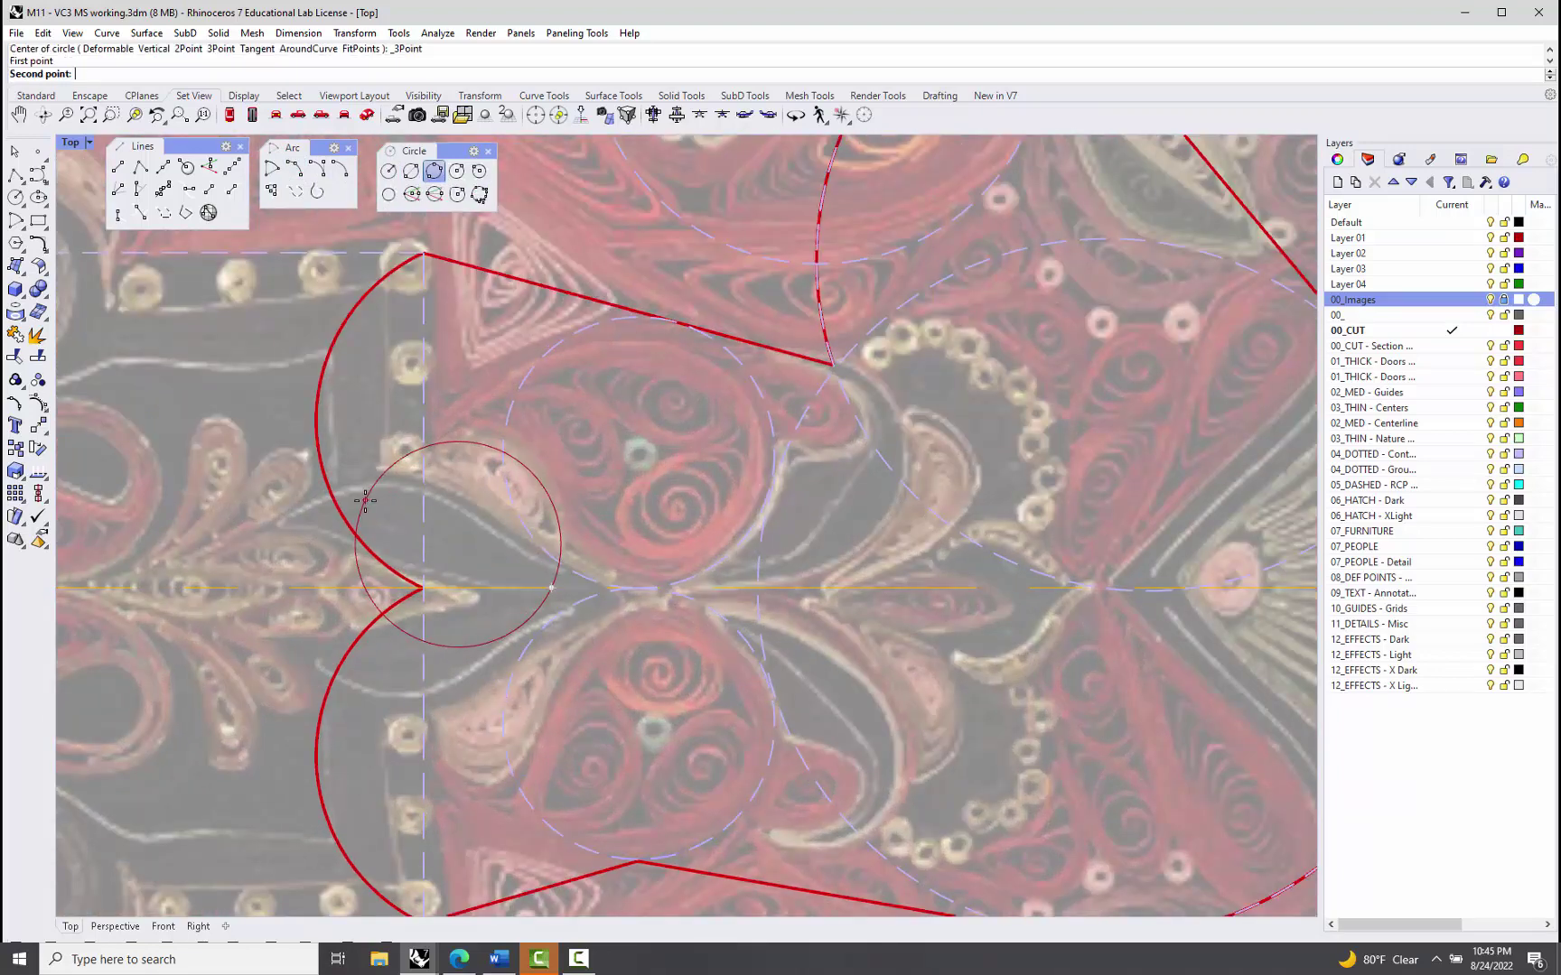
pyautogui.click(282, 522)
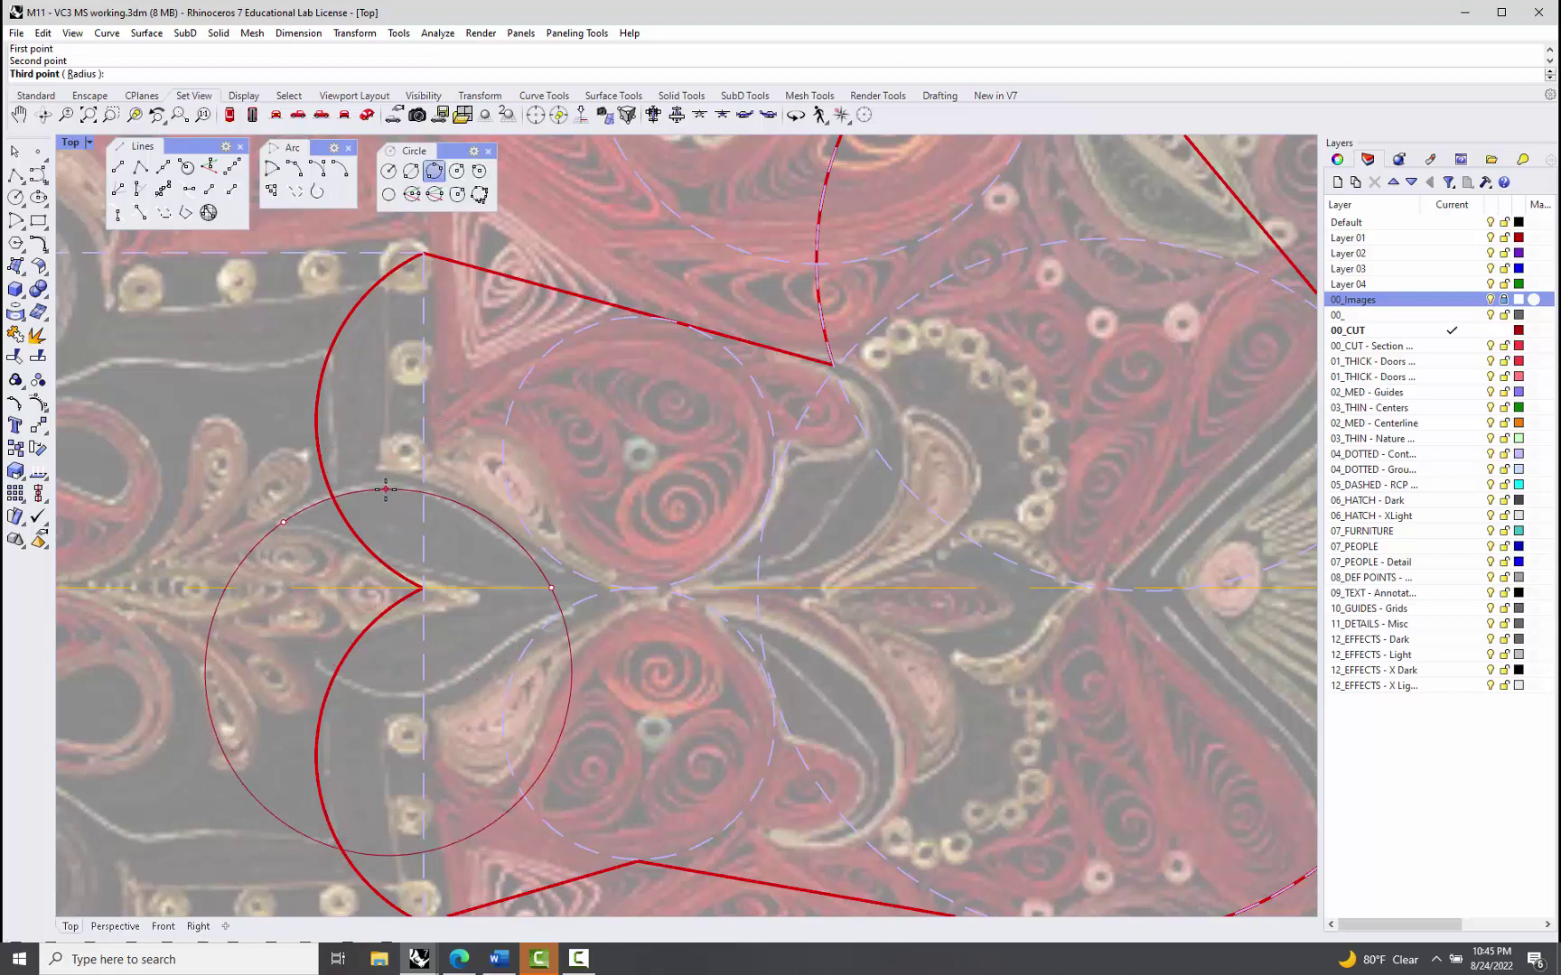
pyautogui.click(386, 489)
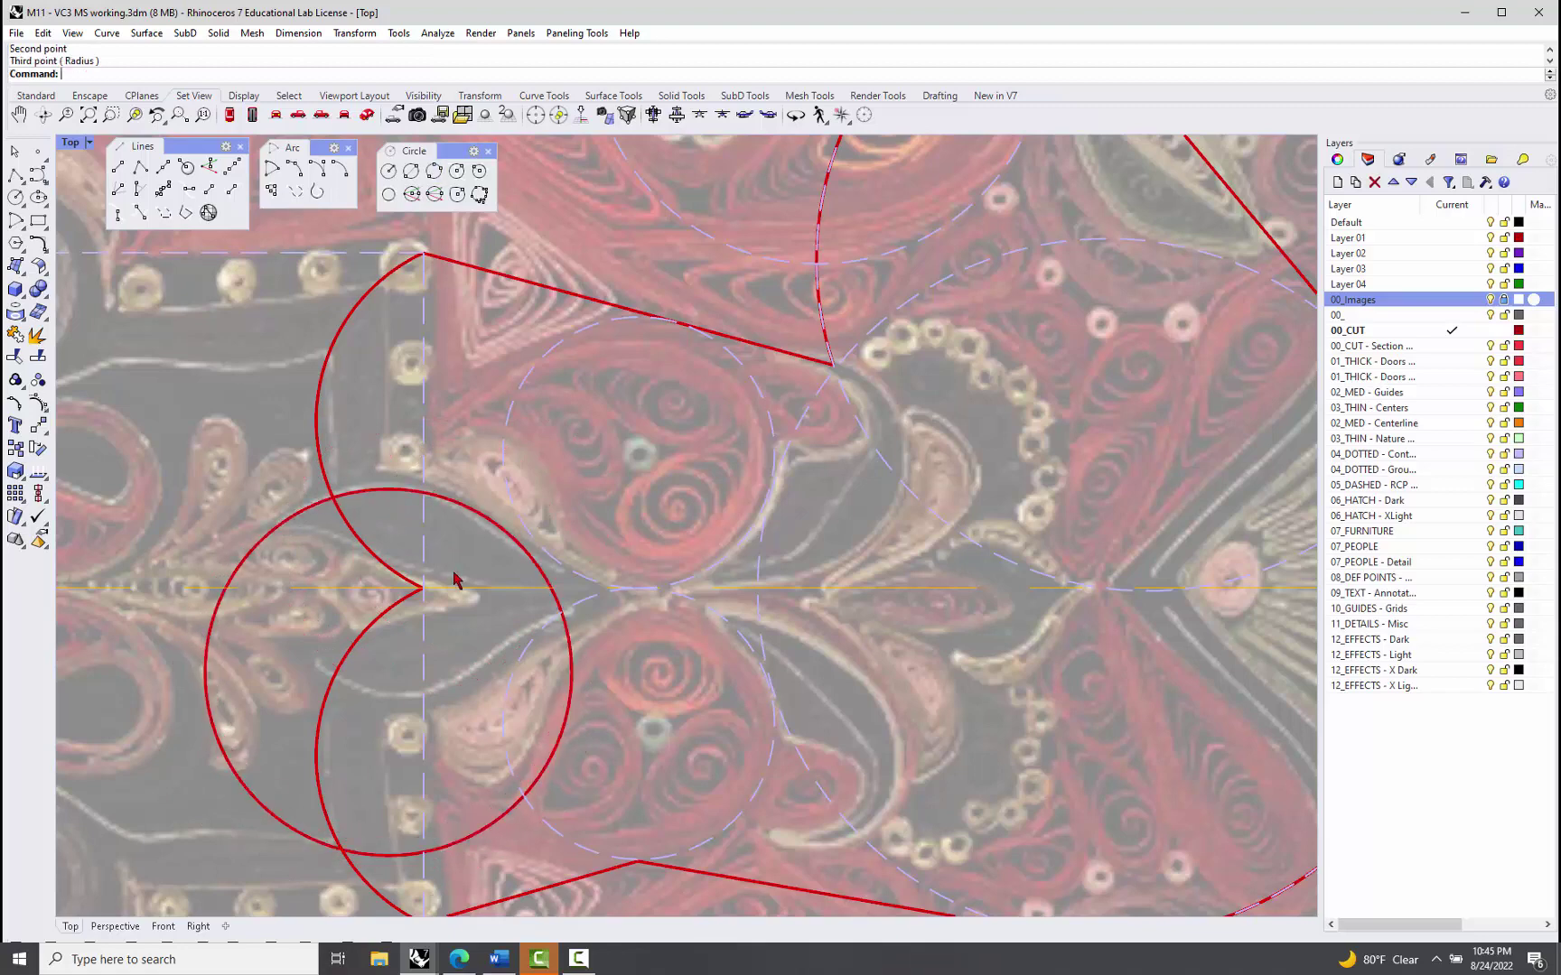
# Step: Match the new circle's layer to that of the existing dashed guide circles
pyautogui.click(570, 657)
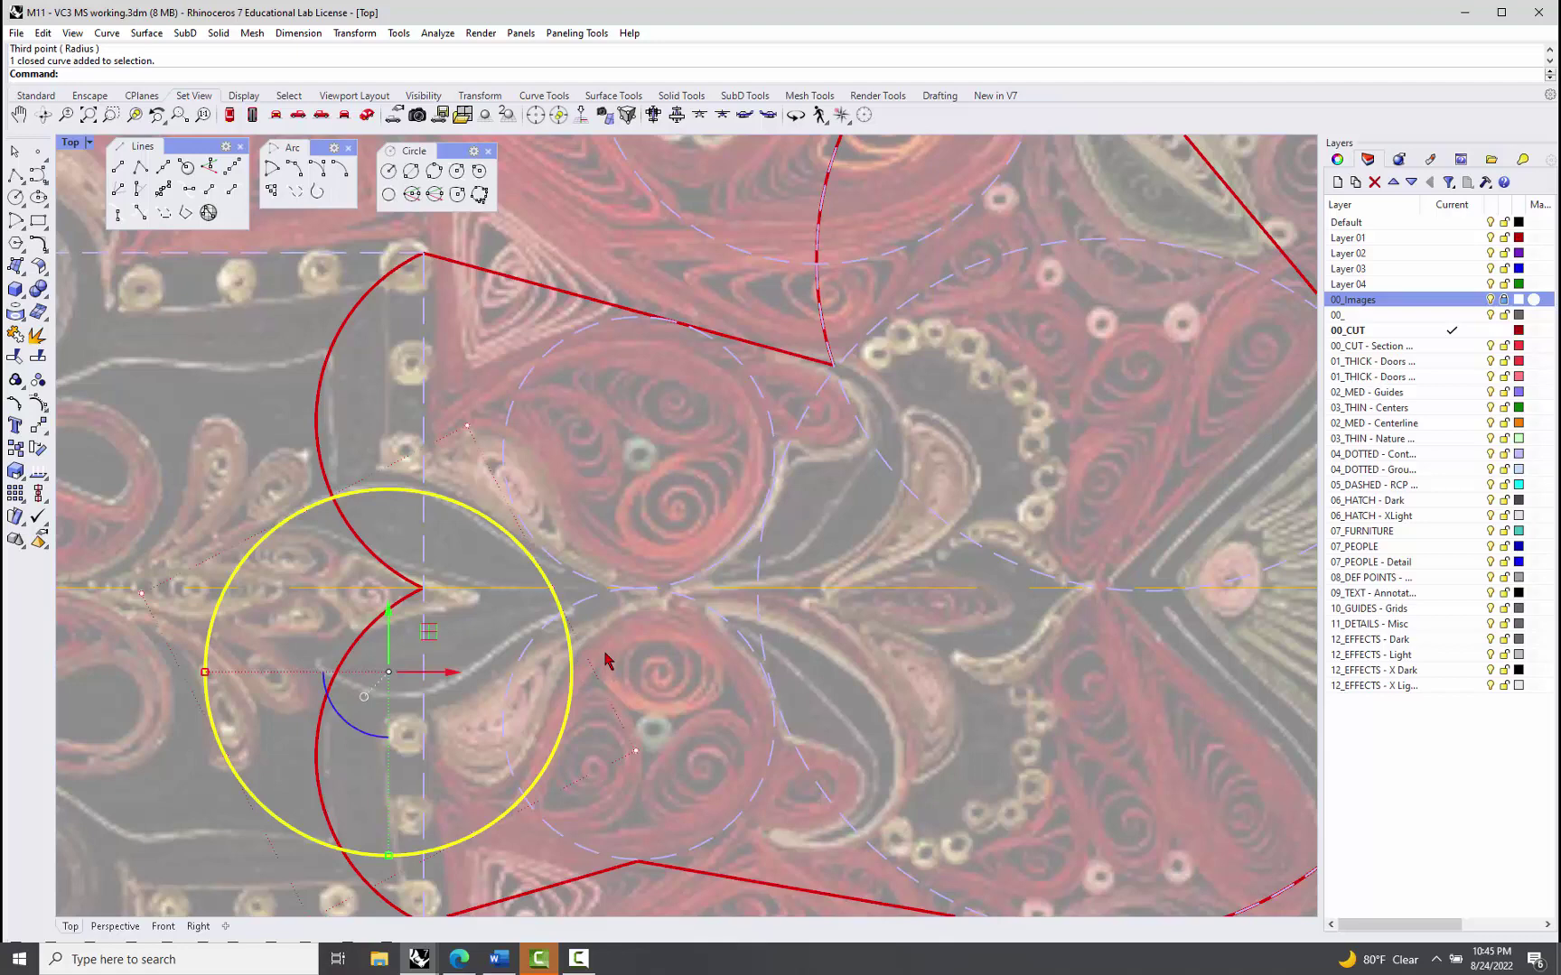
pyautogui.write('atchLayer')
pyautogui.press('Return')
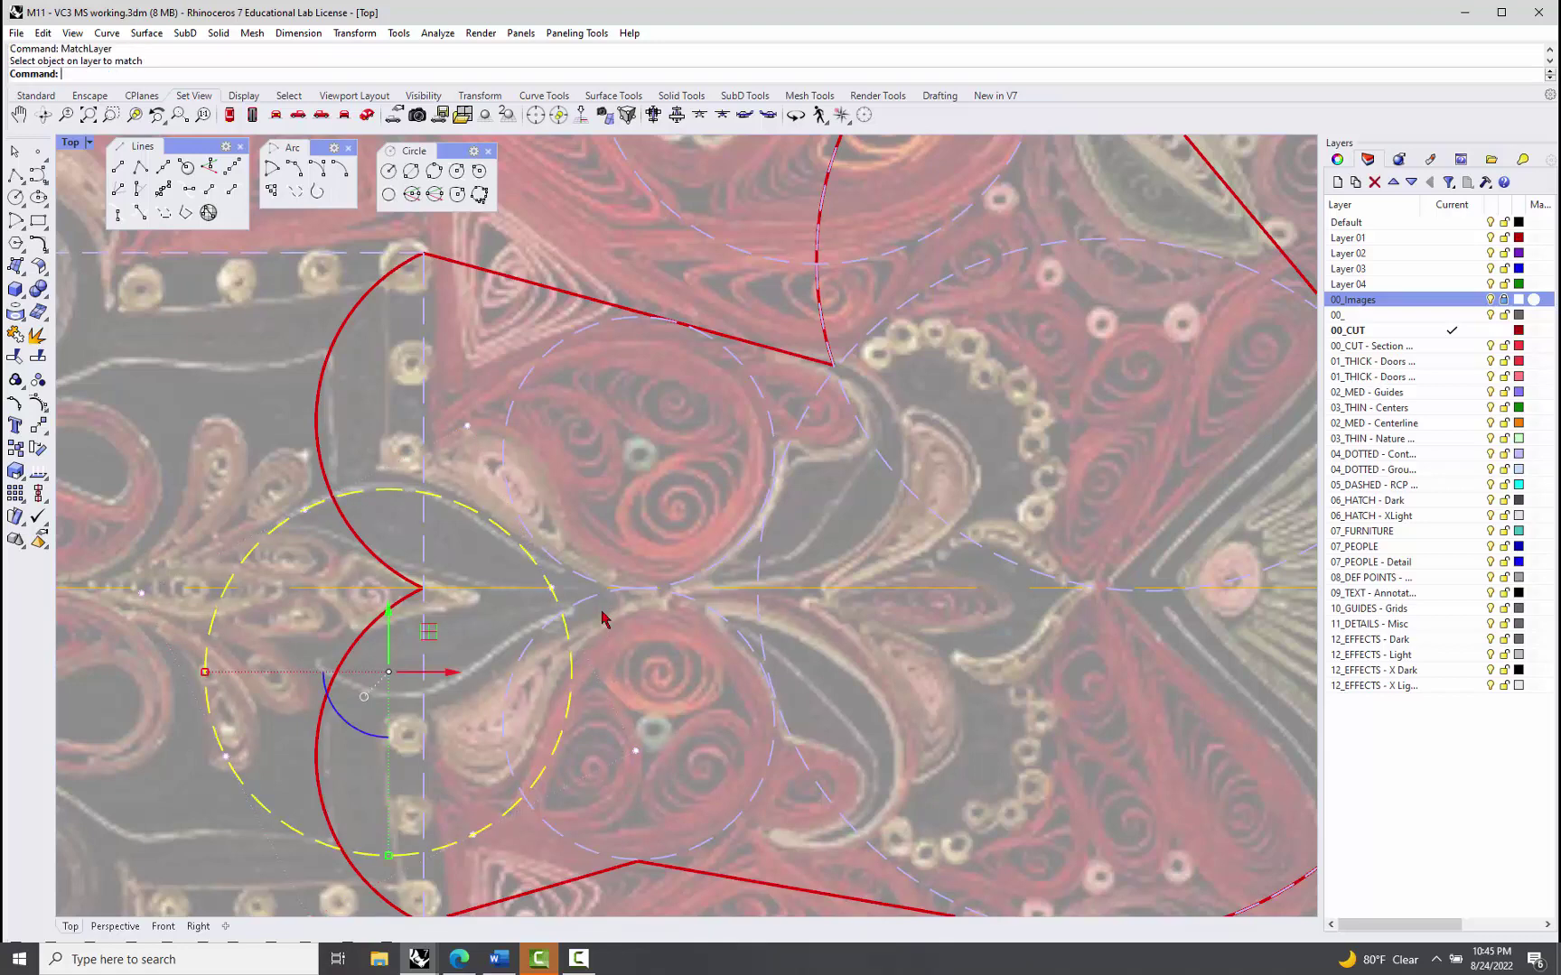
# Step: Mirror the new guide circle across the horizontal centerline, keeping the original
pyautogui.click(512, 547)
pyautogui.write('Mirror')
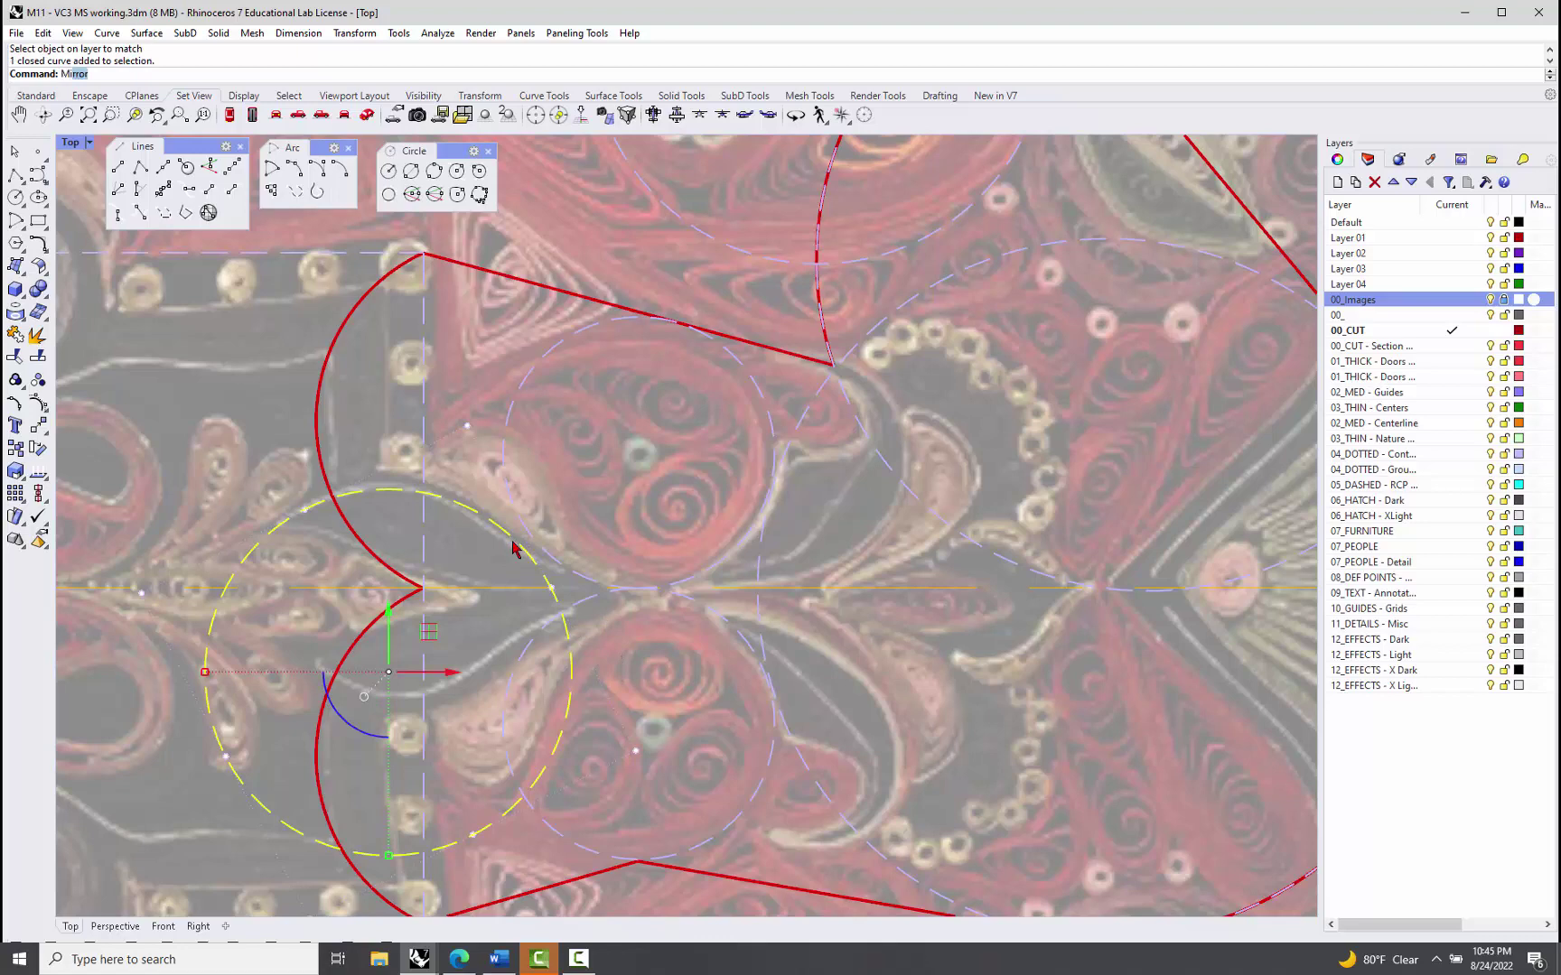
pyautogui.press('Return')
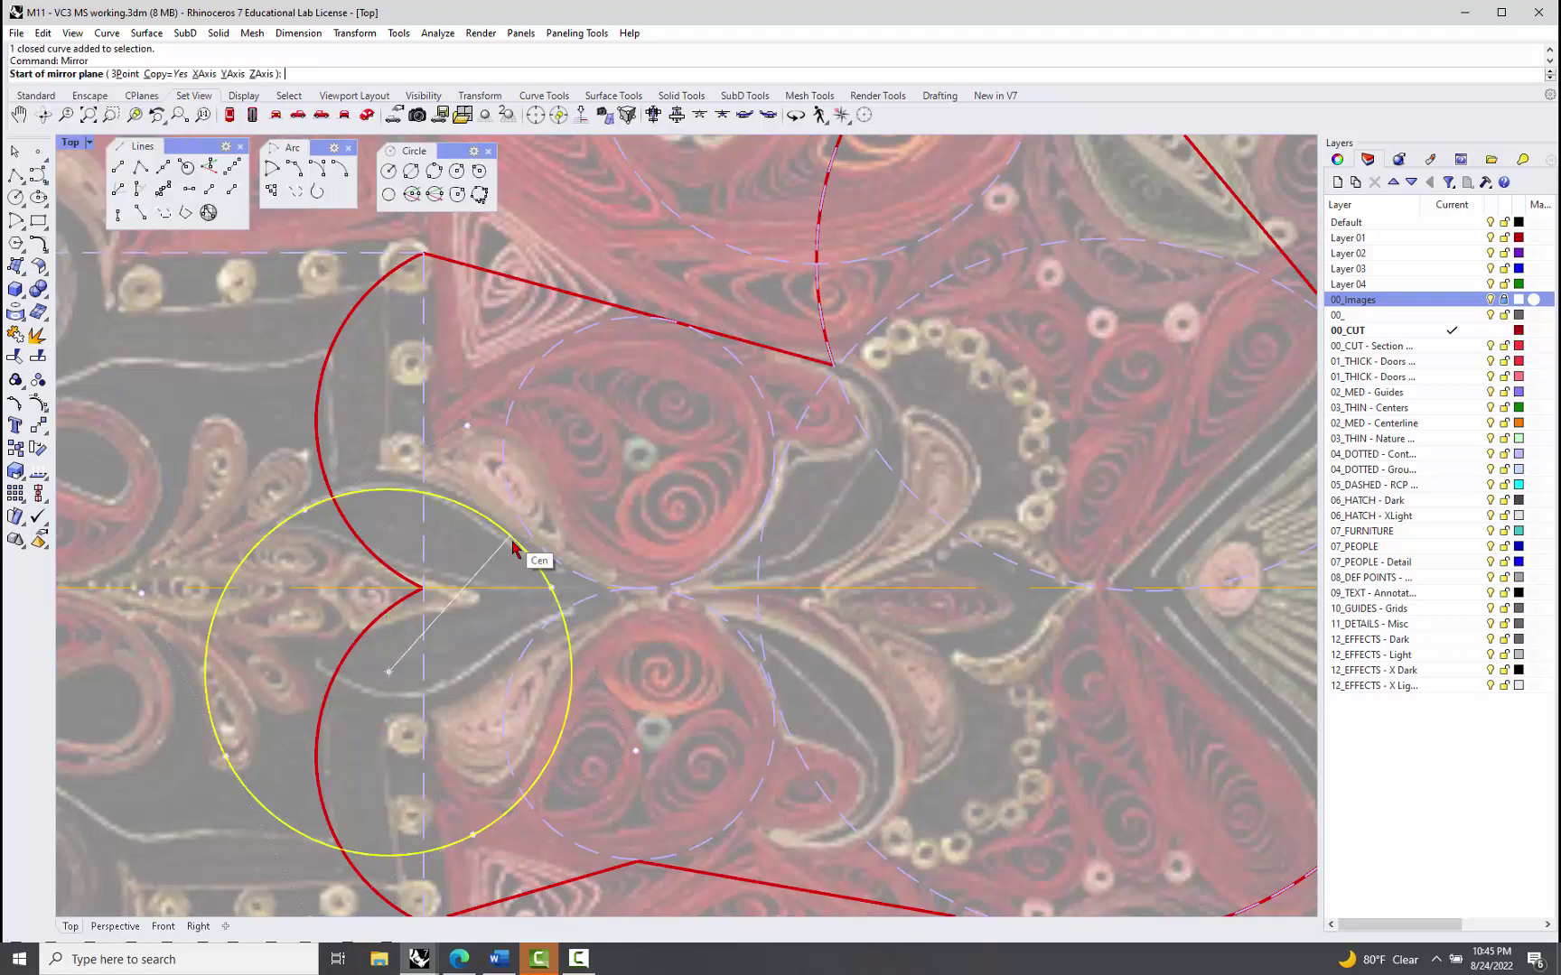
pyautogui.click(486, 589)
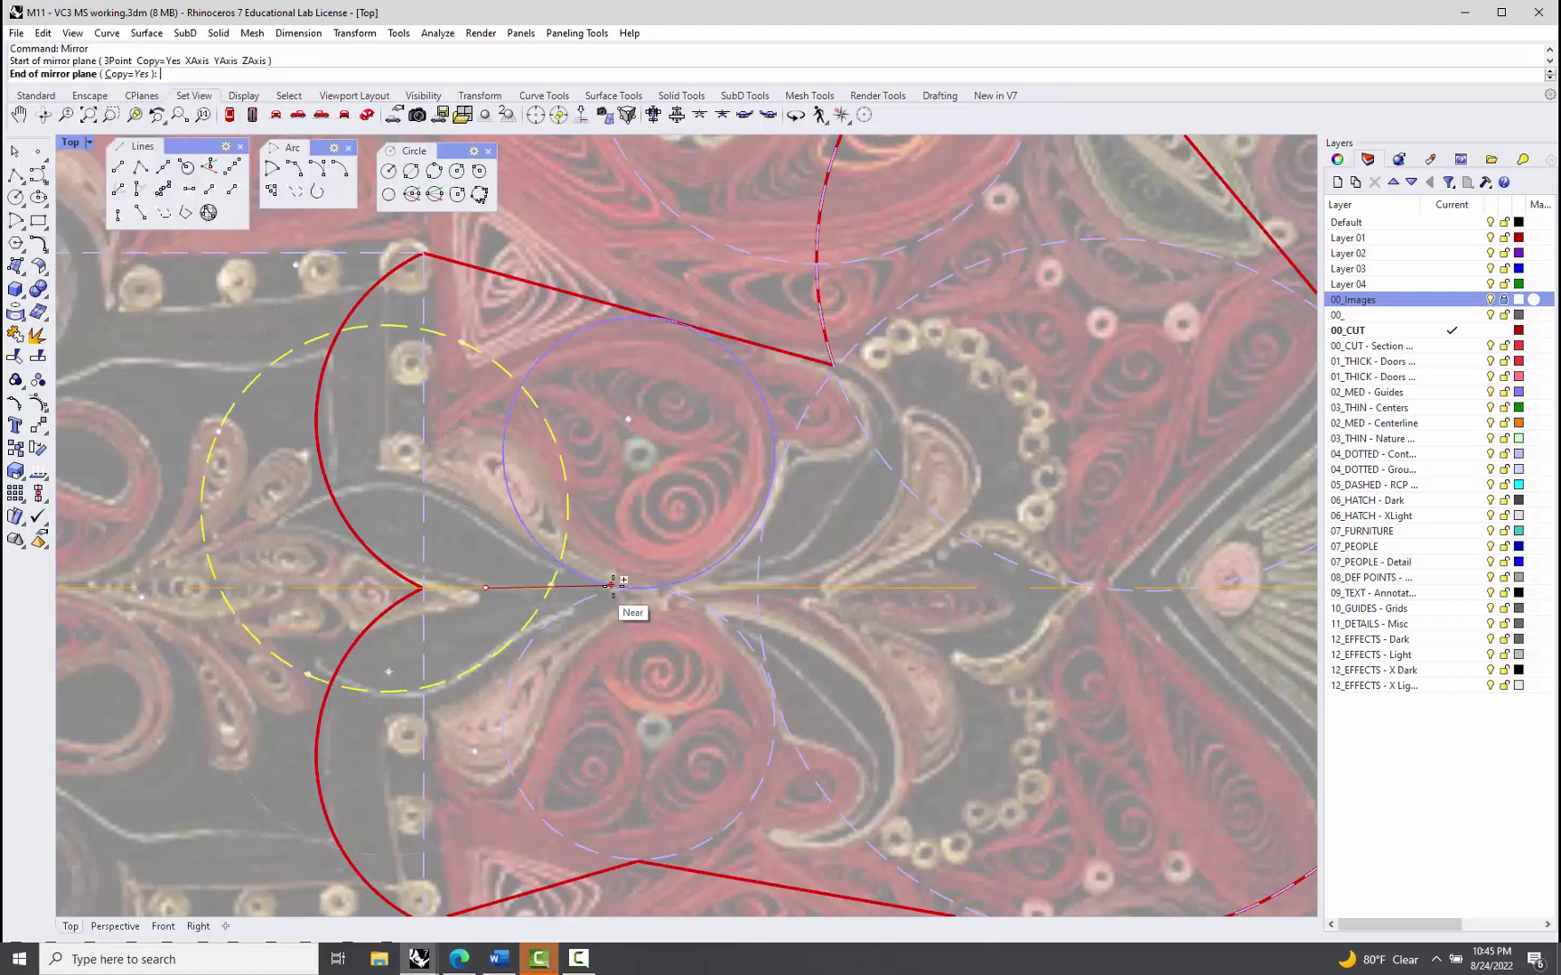
pyautogui.click(878, 588)
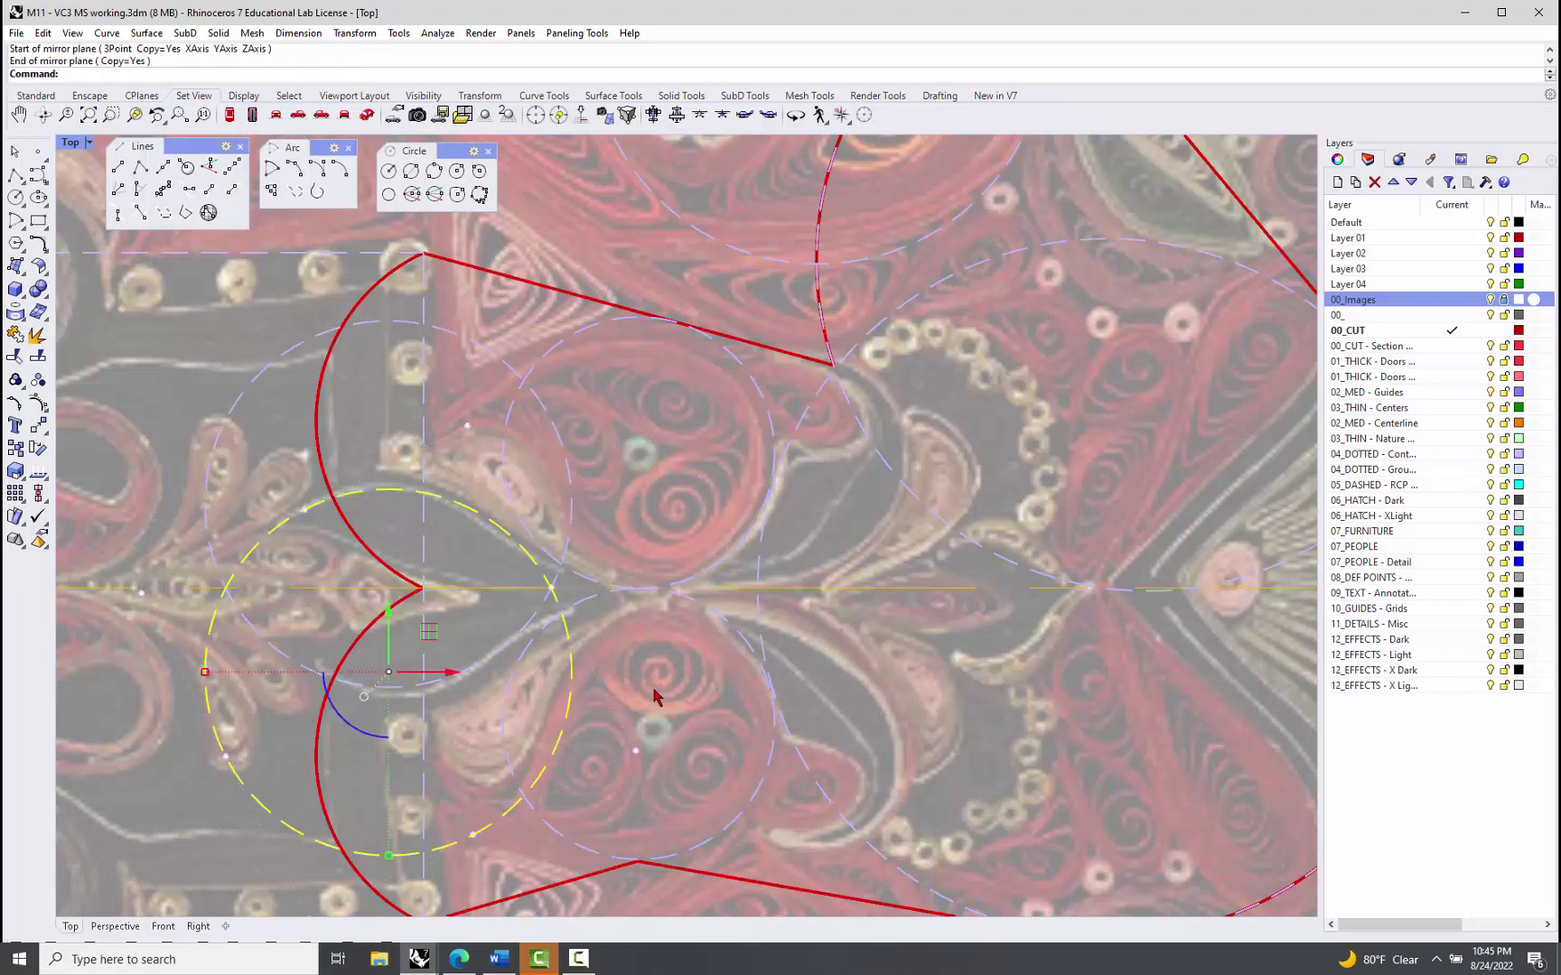
# Step: Make the 00_CUT - Section layer current and hide the 00_CUT layer
pyautogui.scroll(-3, 632, 664)
pyautogui.scroll(-3, 614, 632)
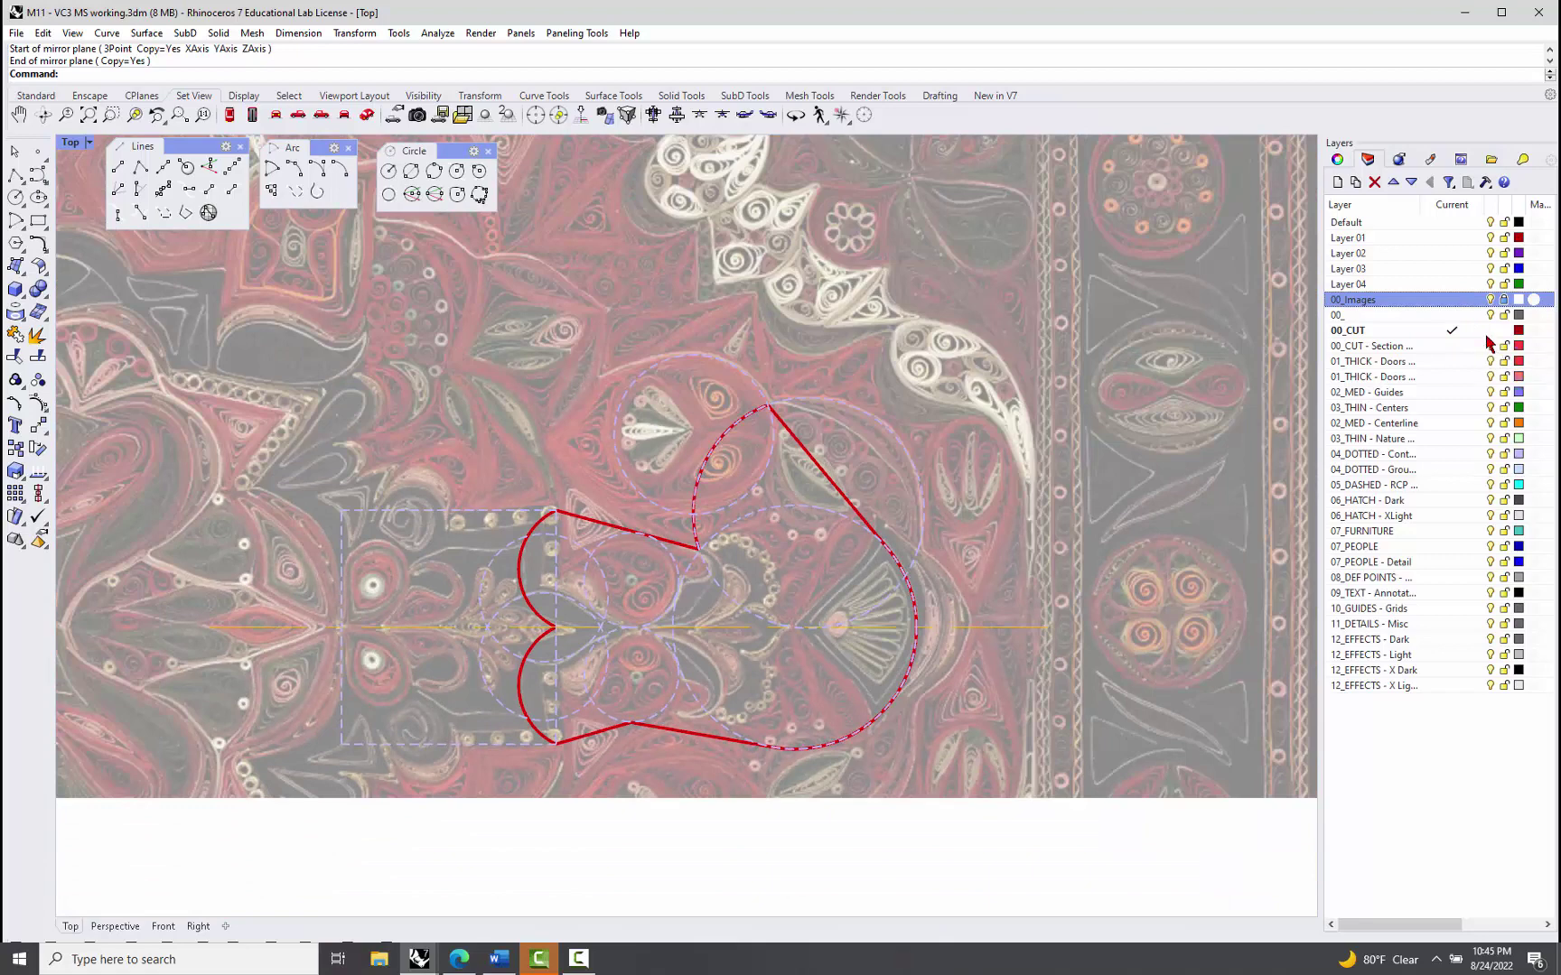
pyautogui.click(1455, 350)
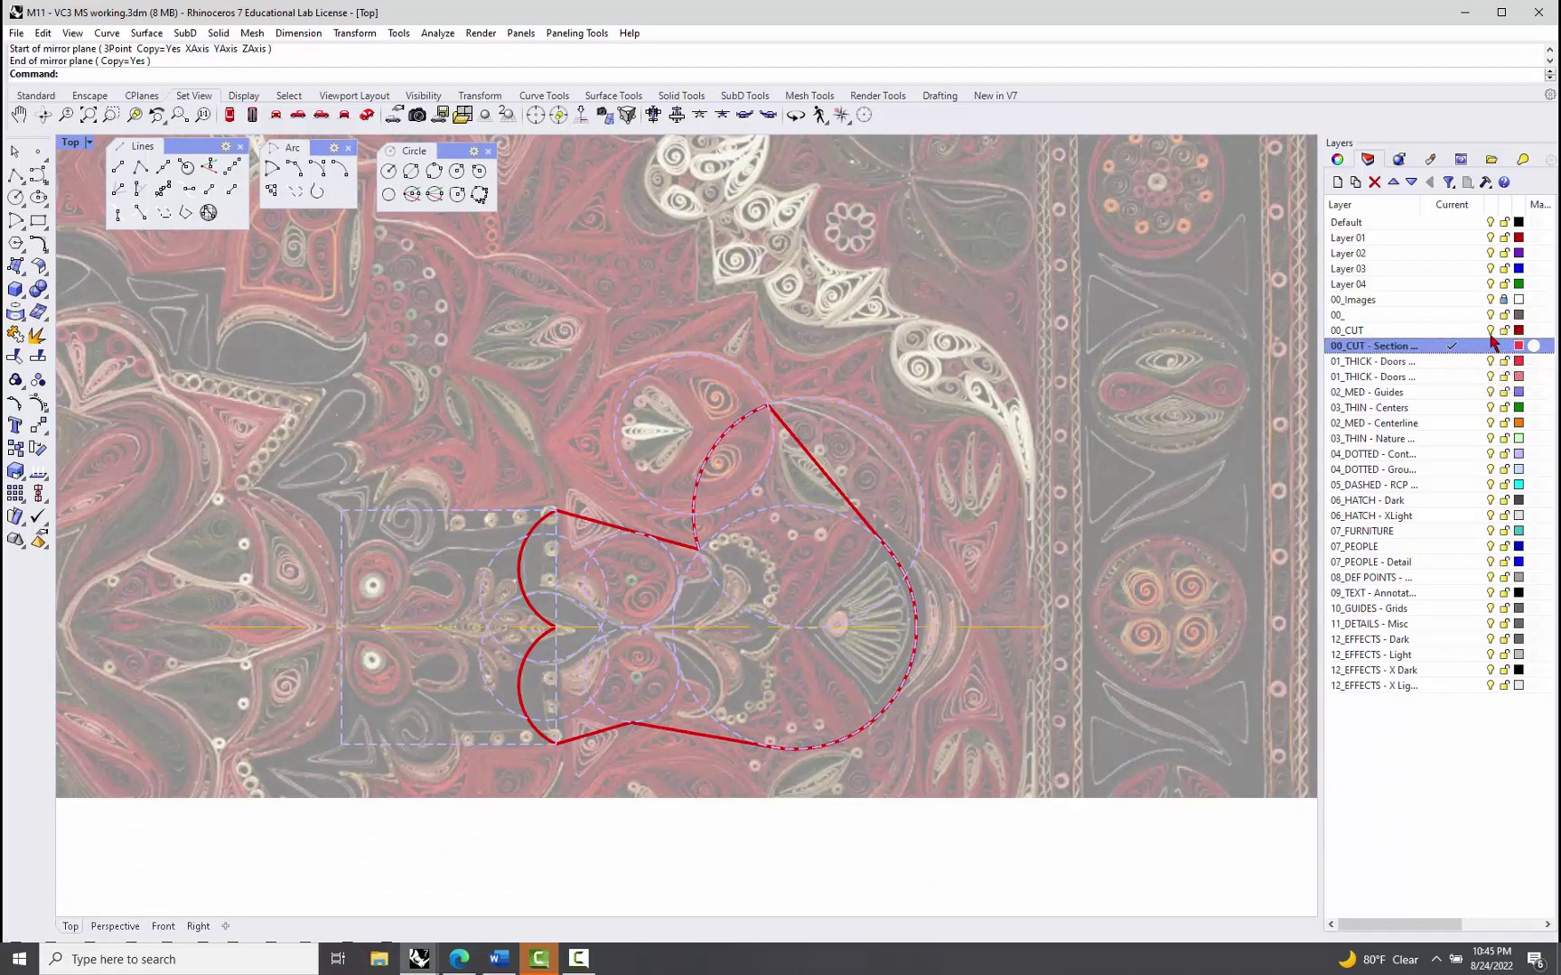
pyautogui.click(1490, 330)
# Step: Duplicate all the guide curves and the centerline straight up into the empty space above the reference image
pyautogui.scroll(-3, 506, 425)
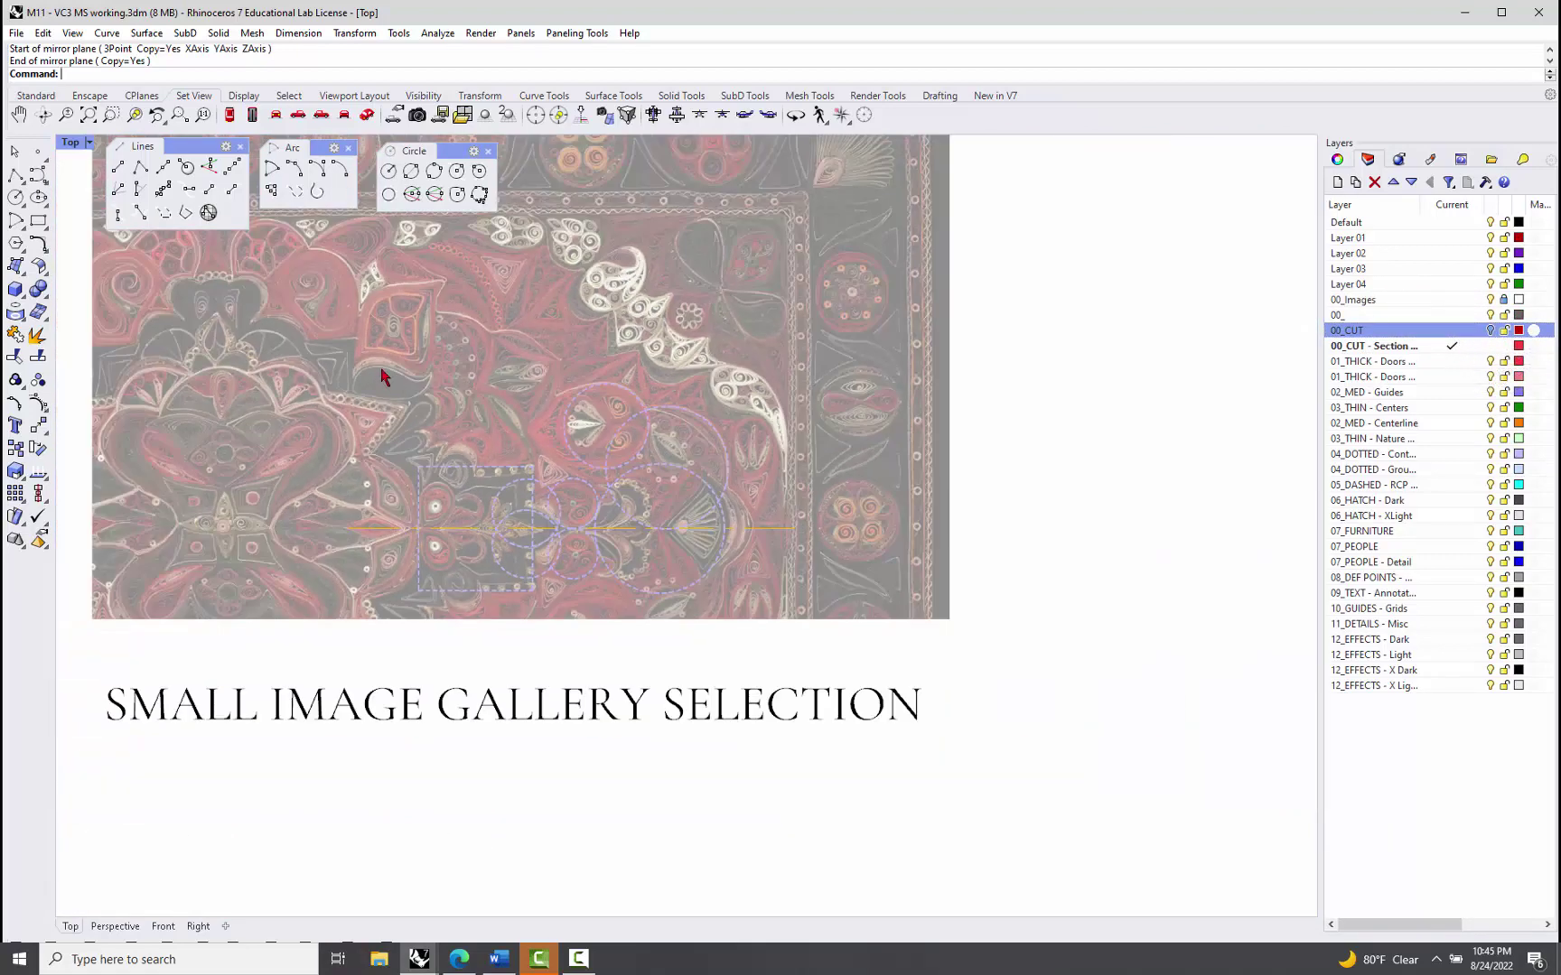
pyautogui.moveTo(271, 354); pyautogui.dragTo(937, 634)
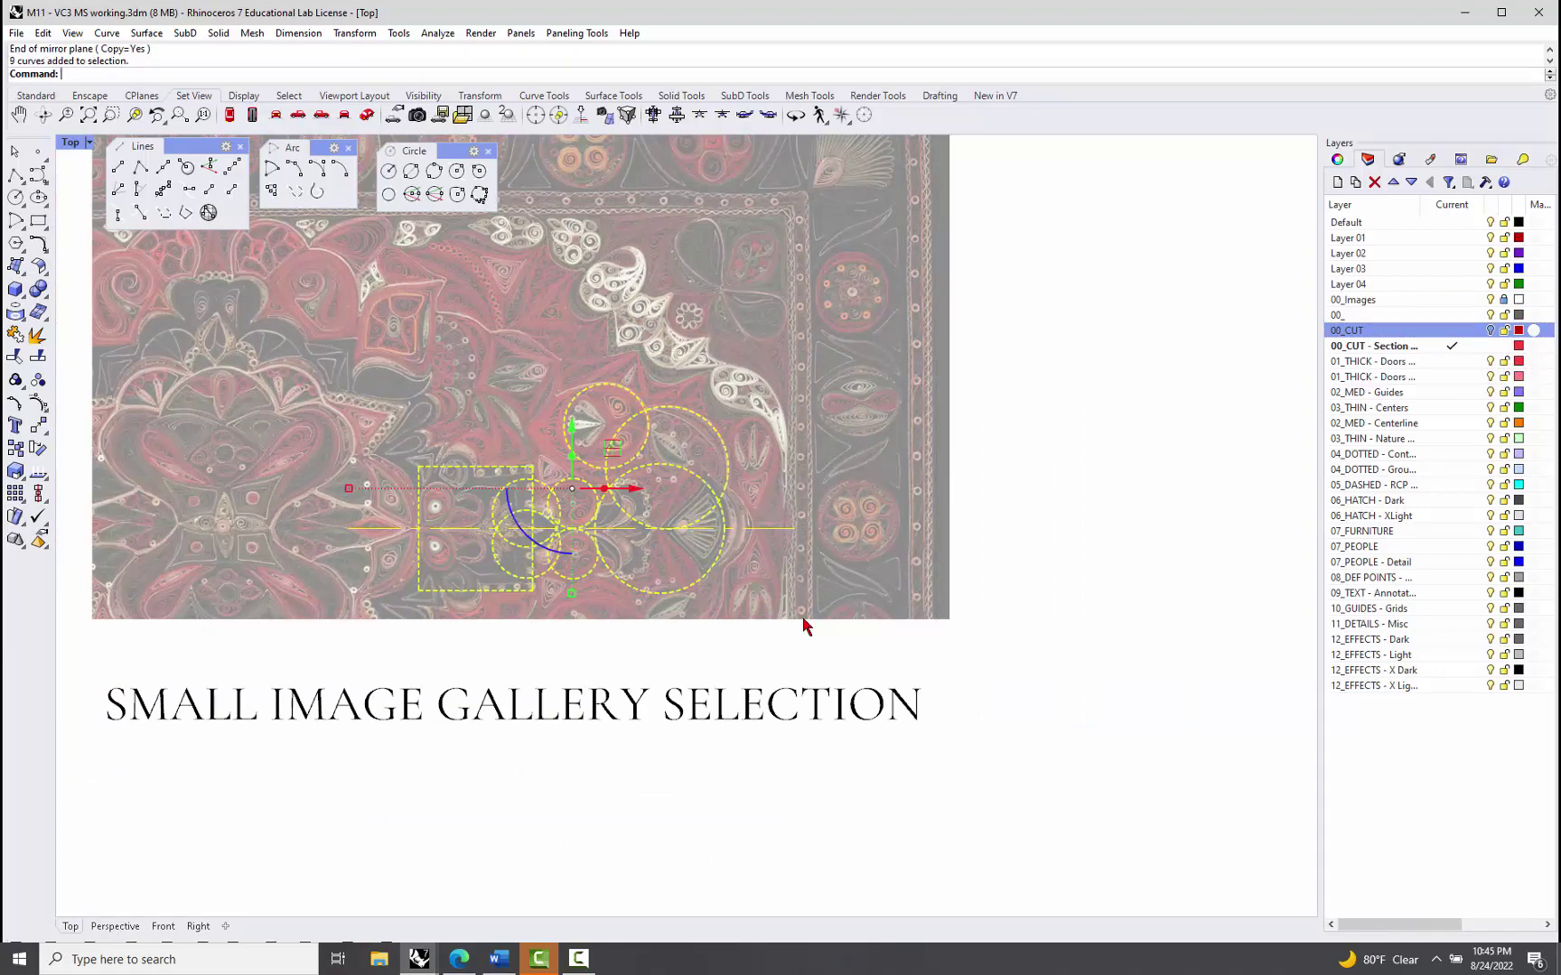
pyautogui.scroll(-5, 704, 578)
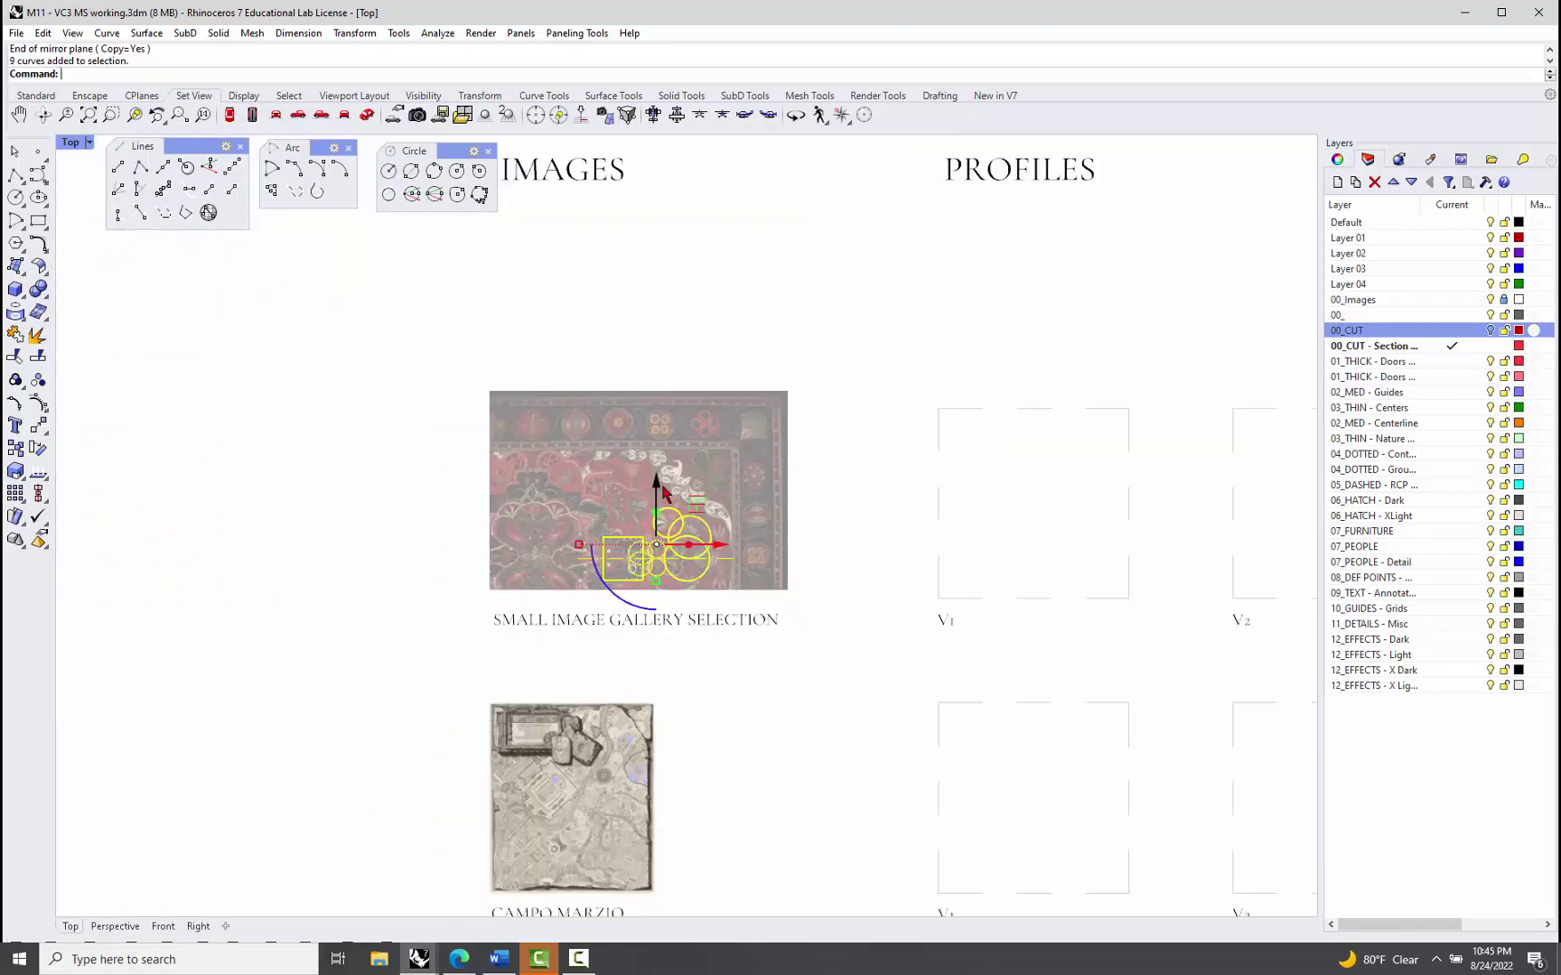
pyautogui.moveTo(658, 487); pyautogui.dragTo(657, 271)
pyautogui.click(810, 350)
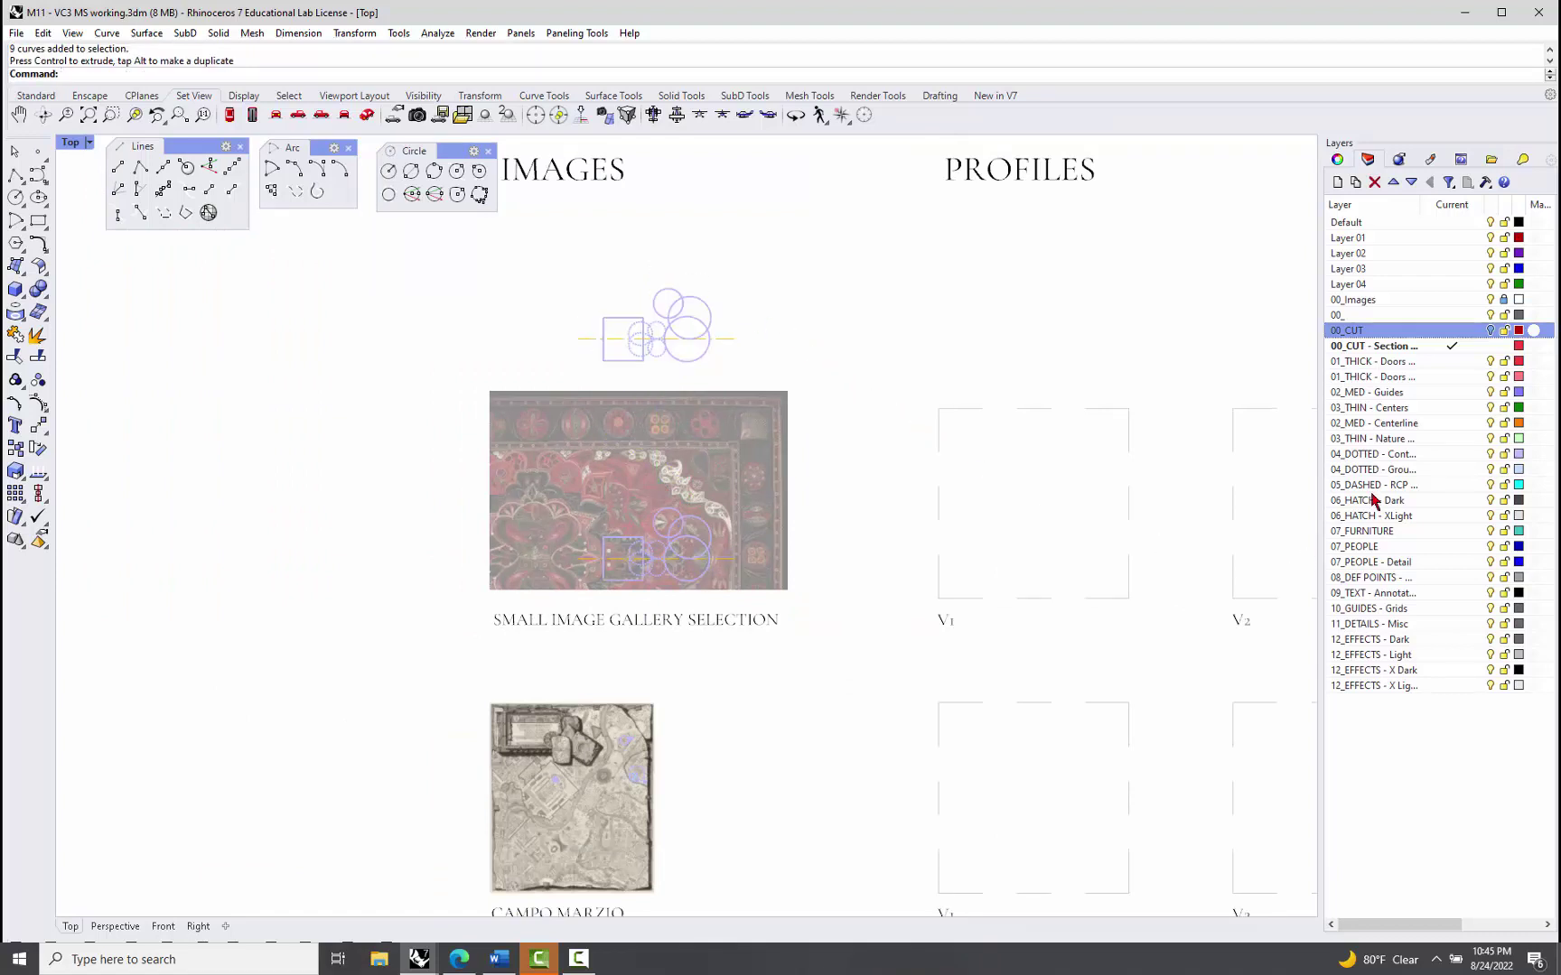
# Step: Show the 00_CUT layer and make it the current layer
pyautogui.click(1490, 330)
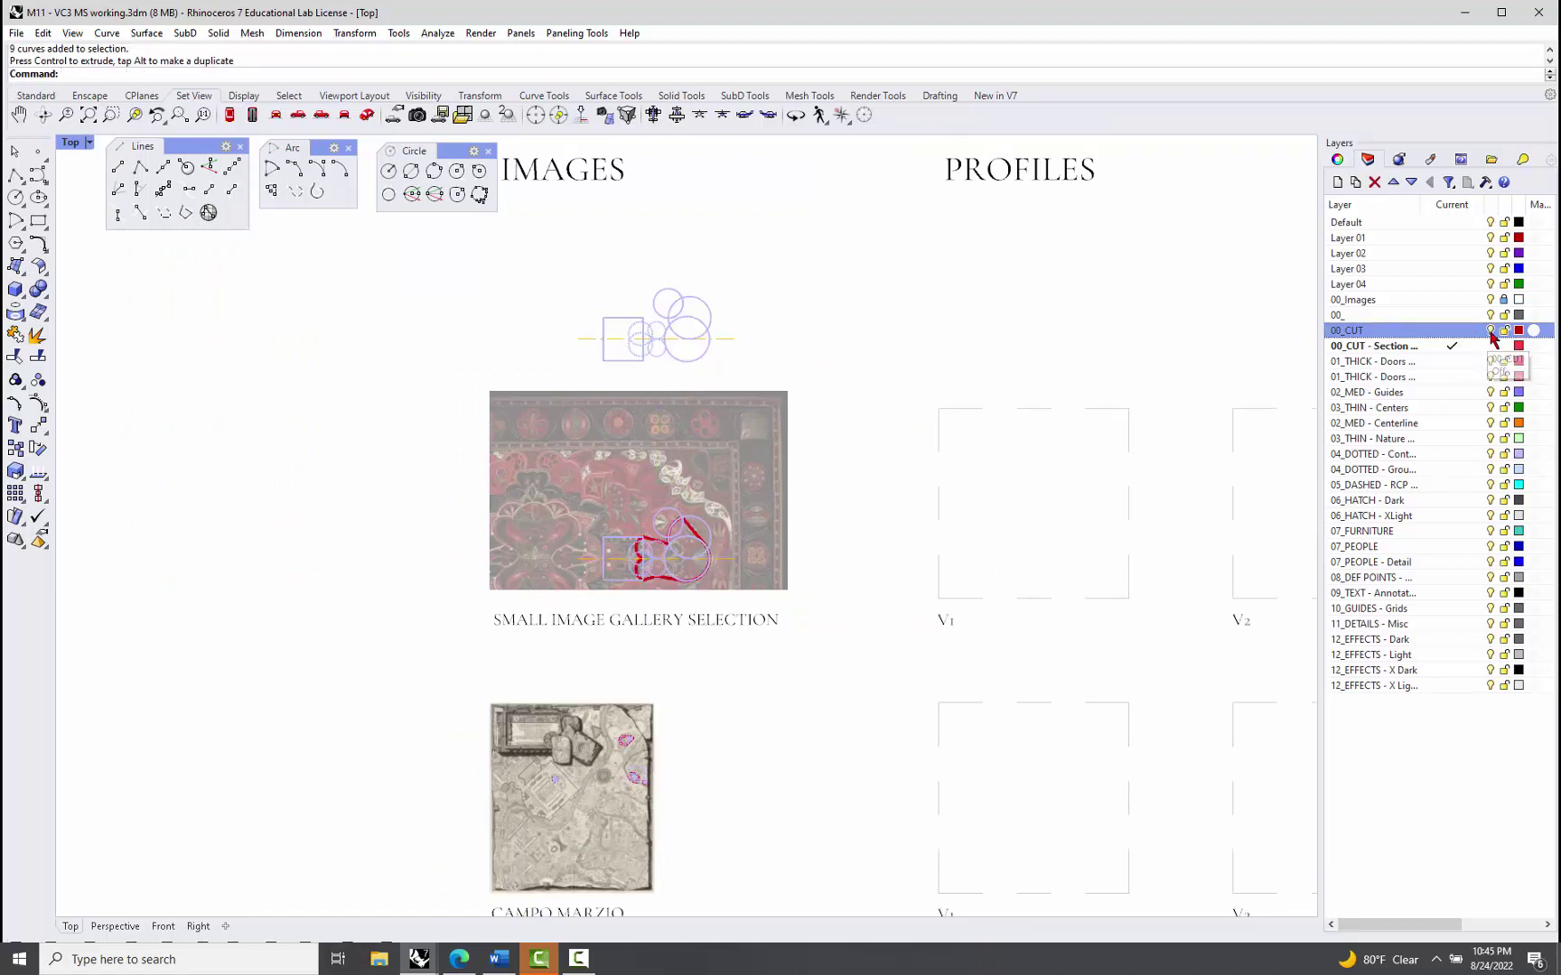
pyautogui.click(1451, 330)
pyautogui.scroll(1, 614, 415)
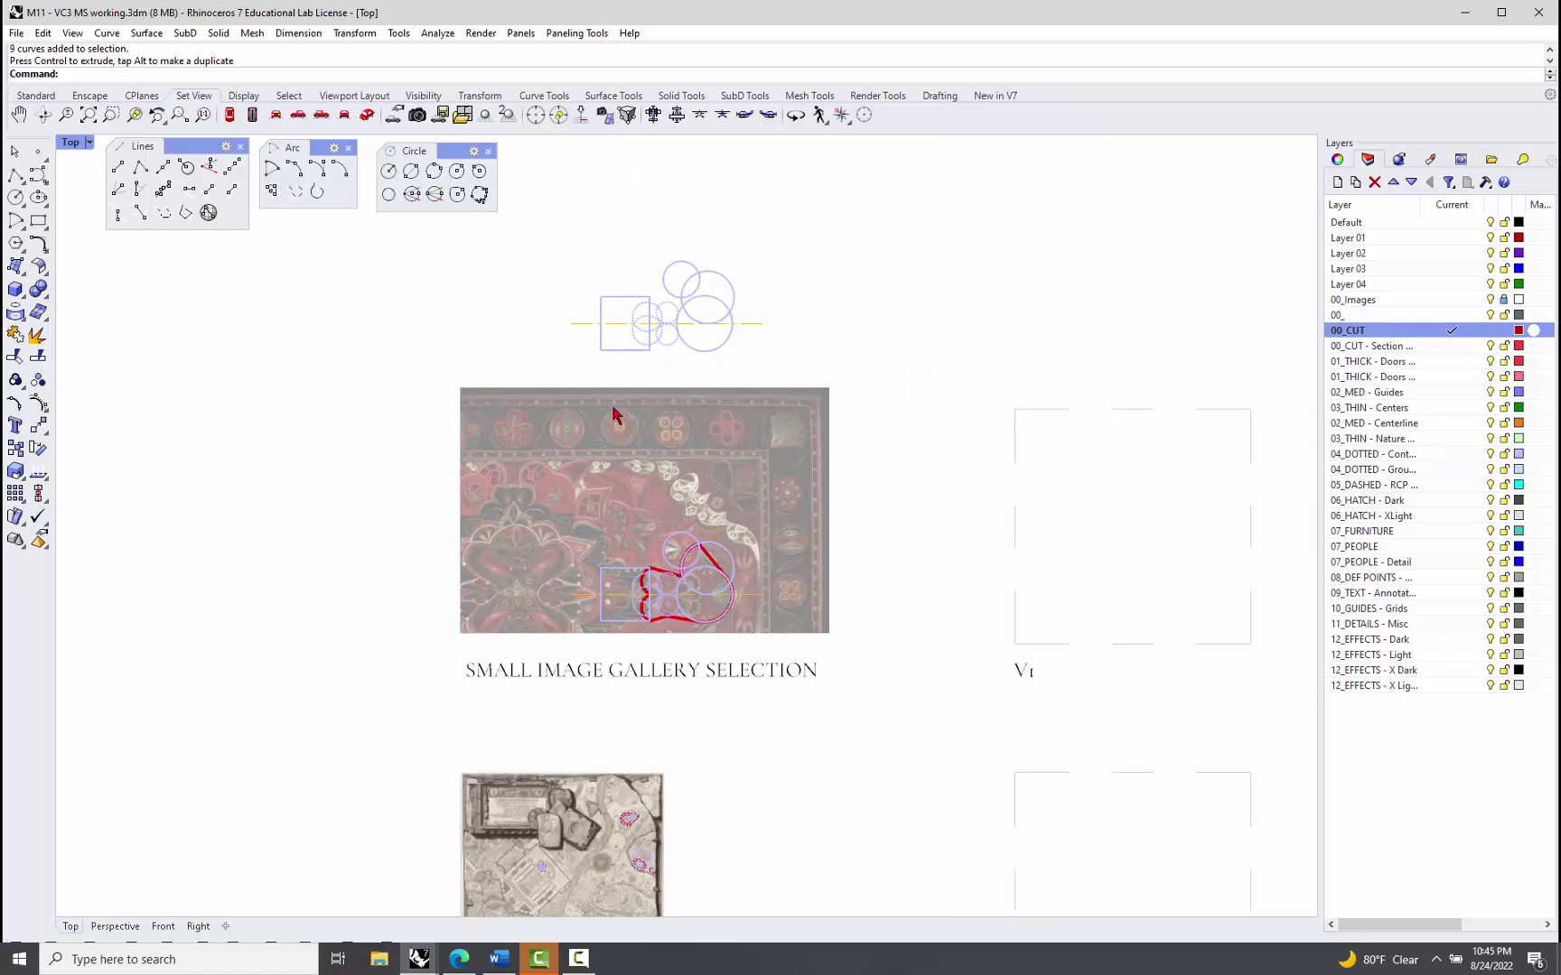
pyautogui.scroll(5, 645, 272)
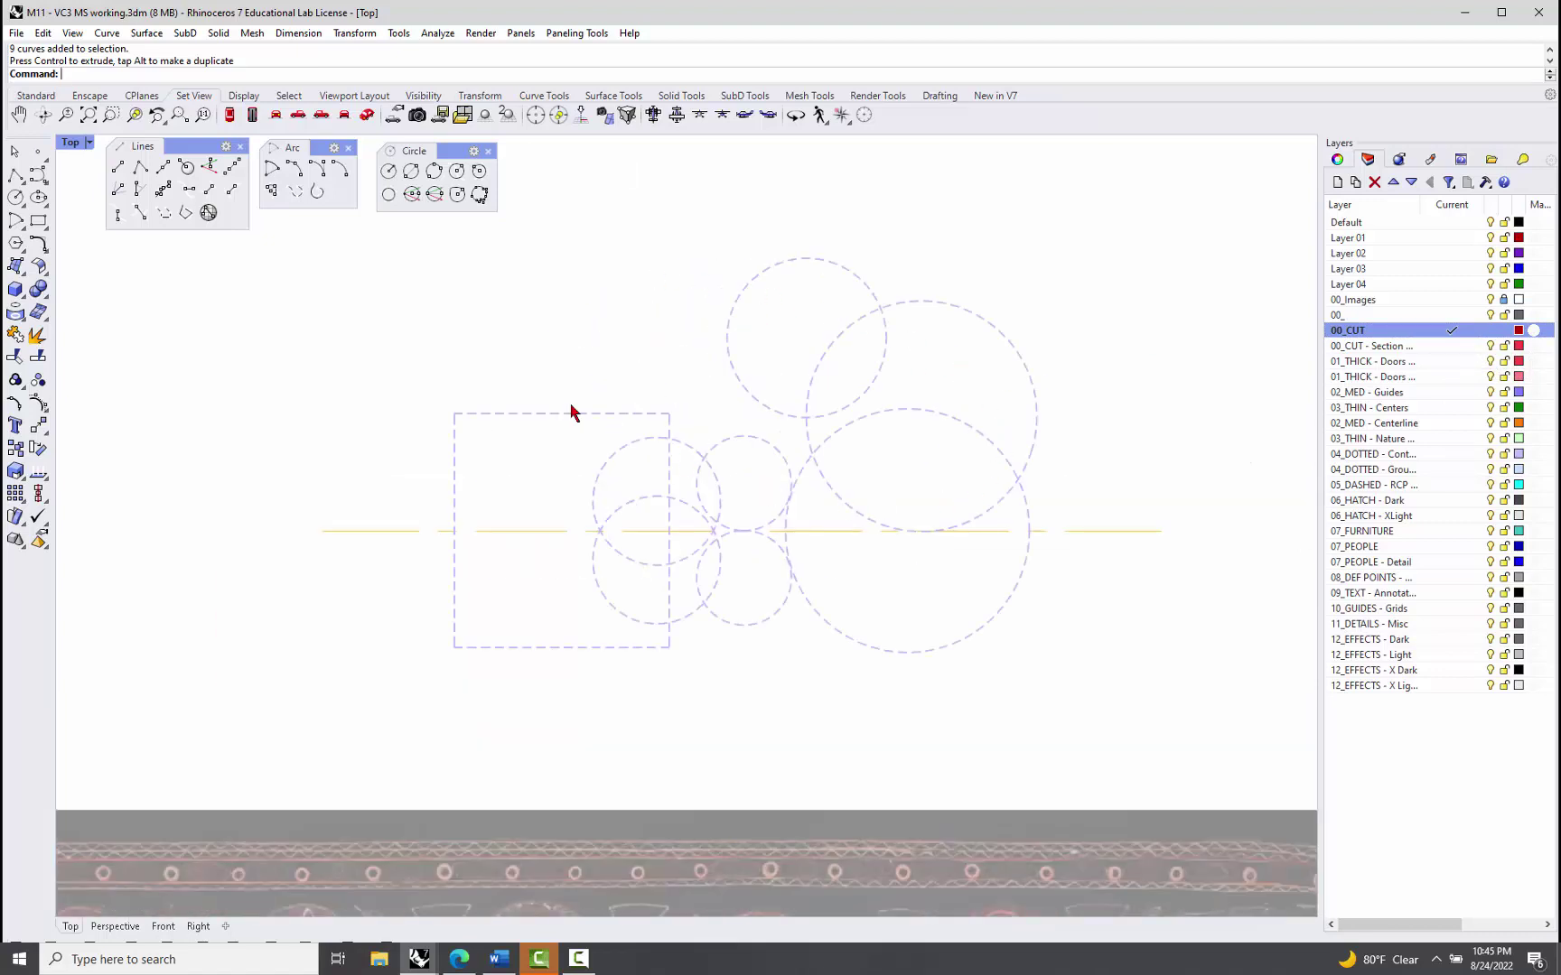
# Step: Start CurveBoolean on the duplicated rectangle and all seven circles, leaving out the centerline, with DeleteInput=None and CombineRegions=Yes
pyautogui.write('Cr')
pyautogui.press('BackSpace')
pyautogui.write('ur')
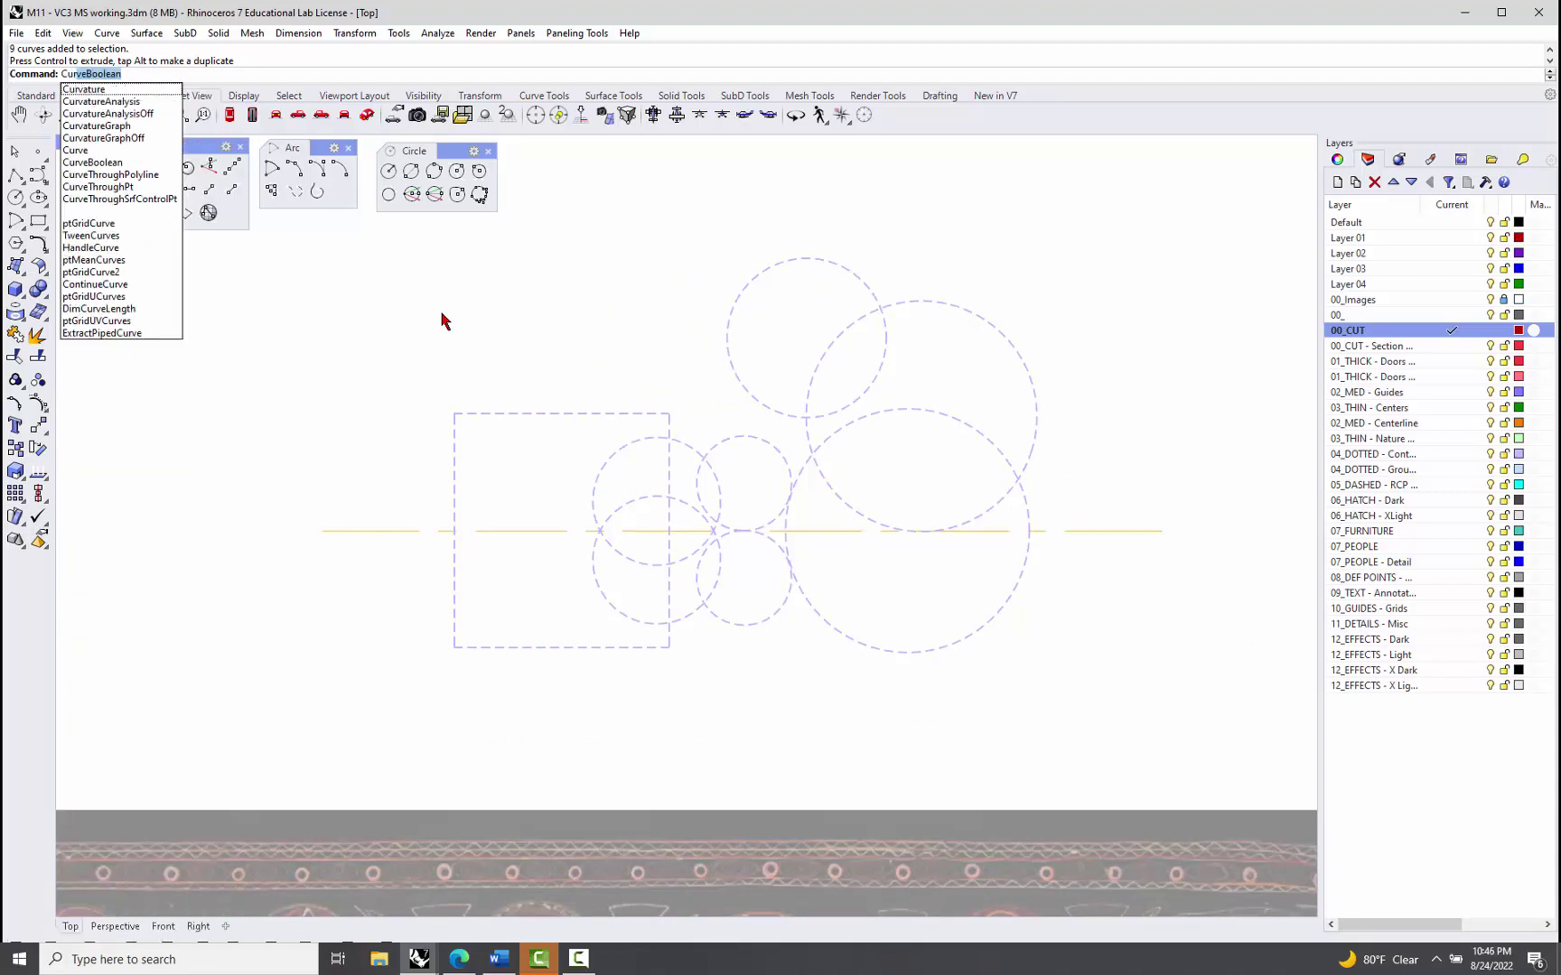
pyautogui.press('Return')
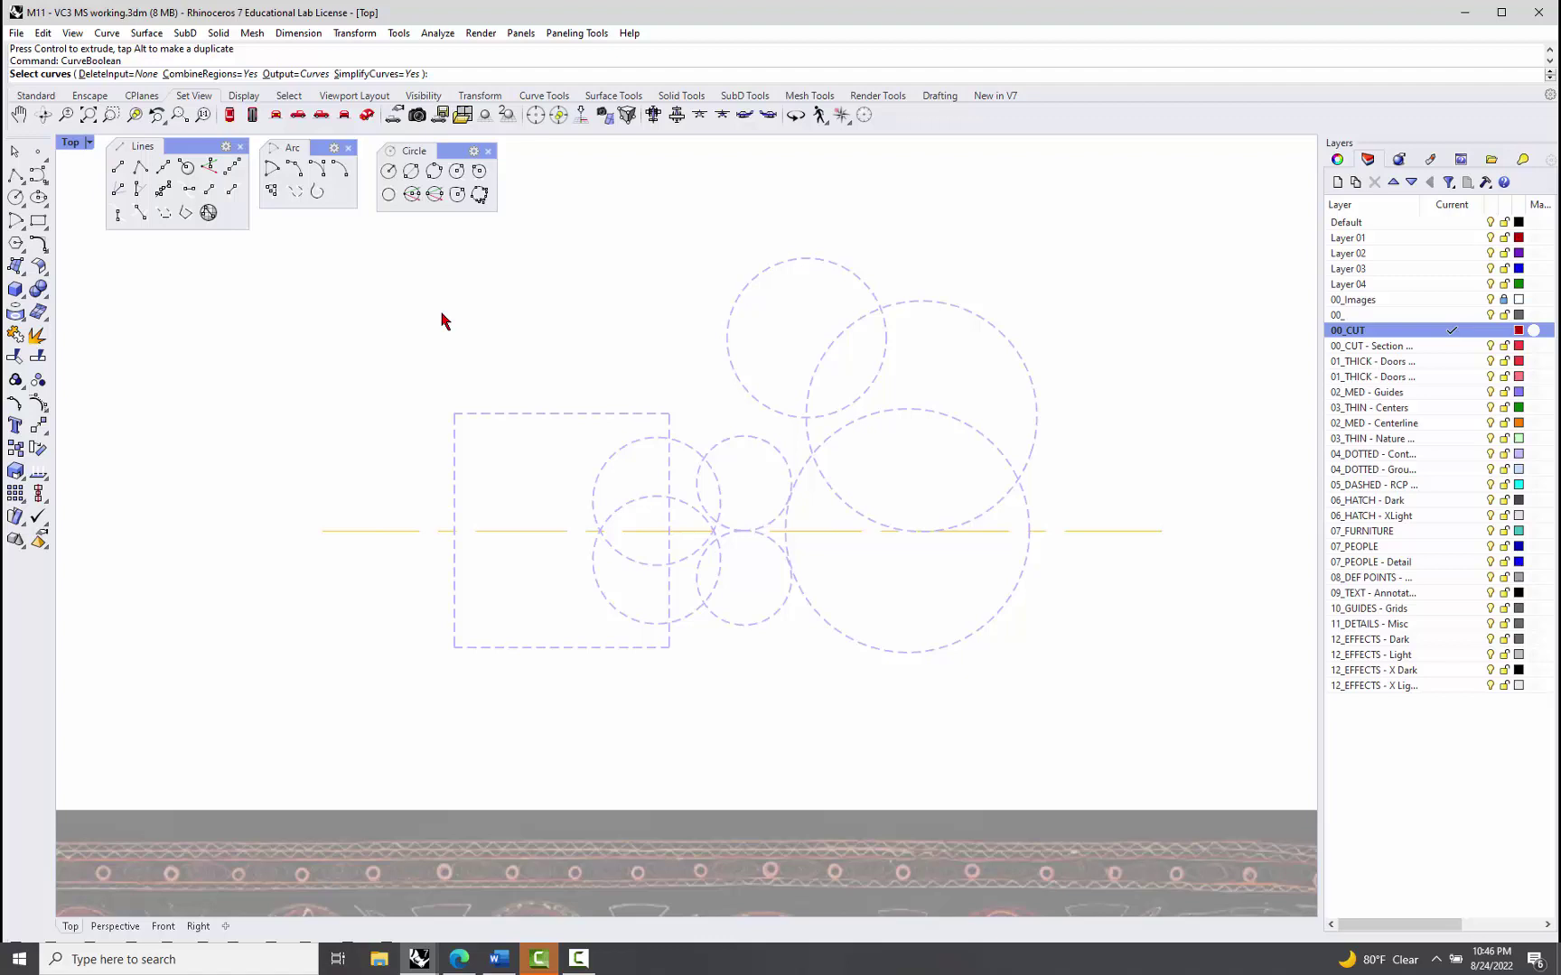
pyautogui.moveTo(447, 278)
pyautogui.mouseDown()
pyautogui.moveTo(986, 718)
pyautogui.moveTo(1083, 734)
pyautogui.mouseUp()
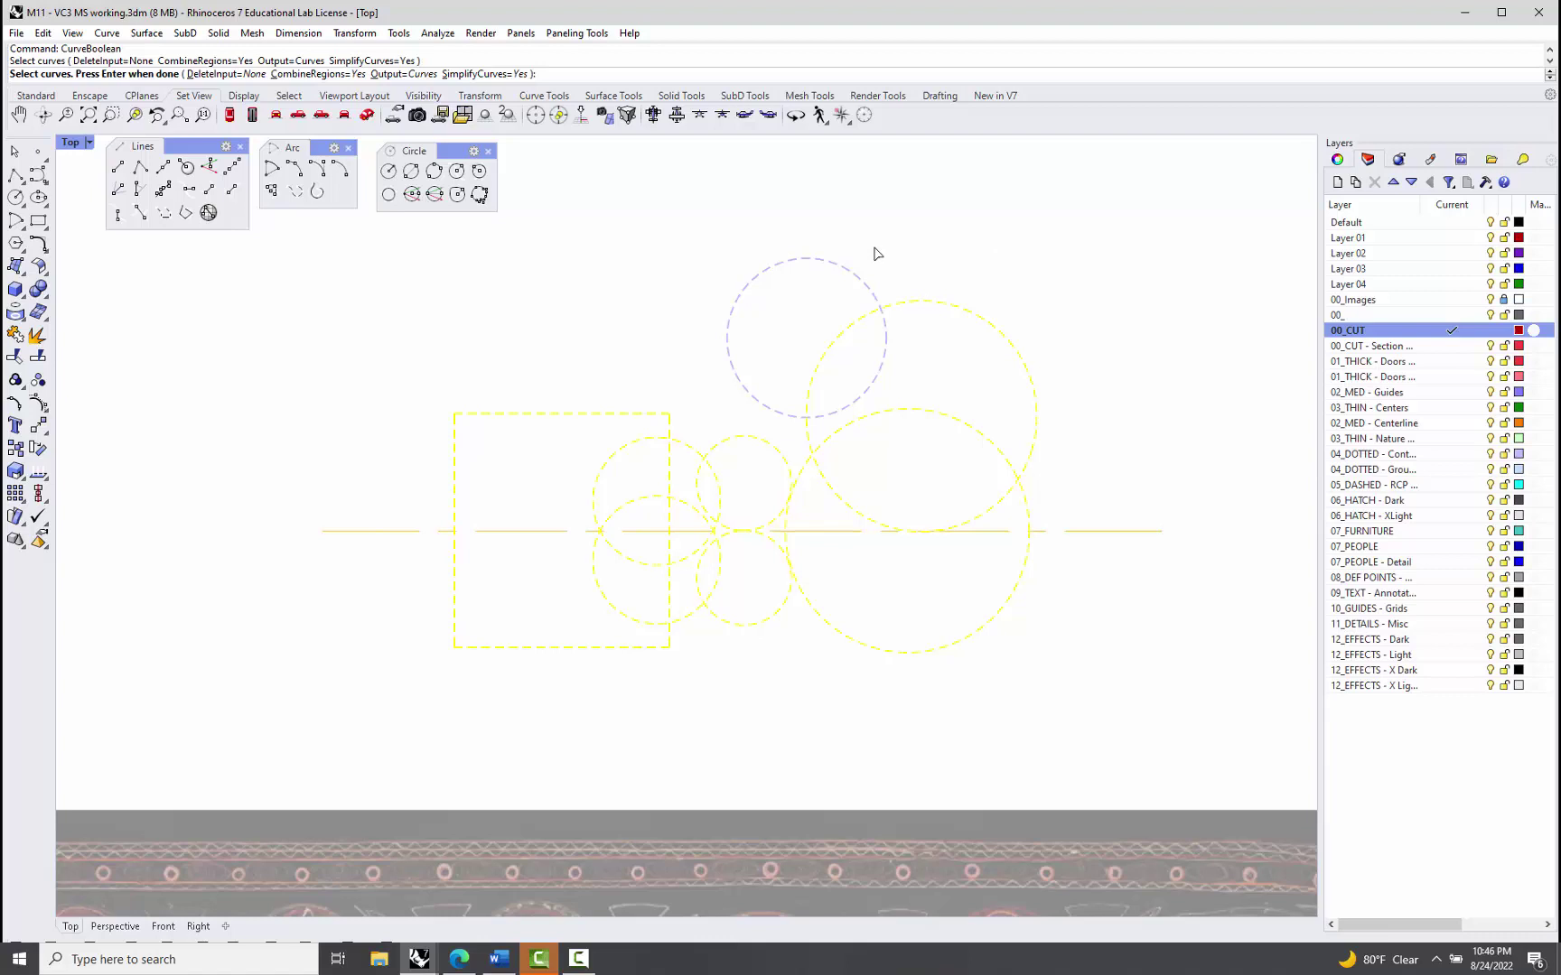
pyautogui.moveTo(889, 238); pyautogui.dragTo(726, 413)
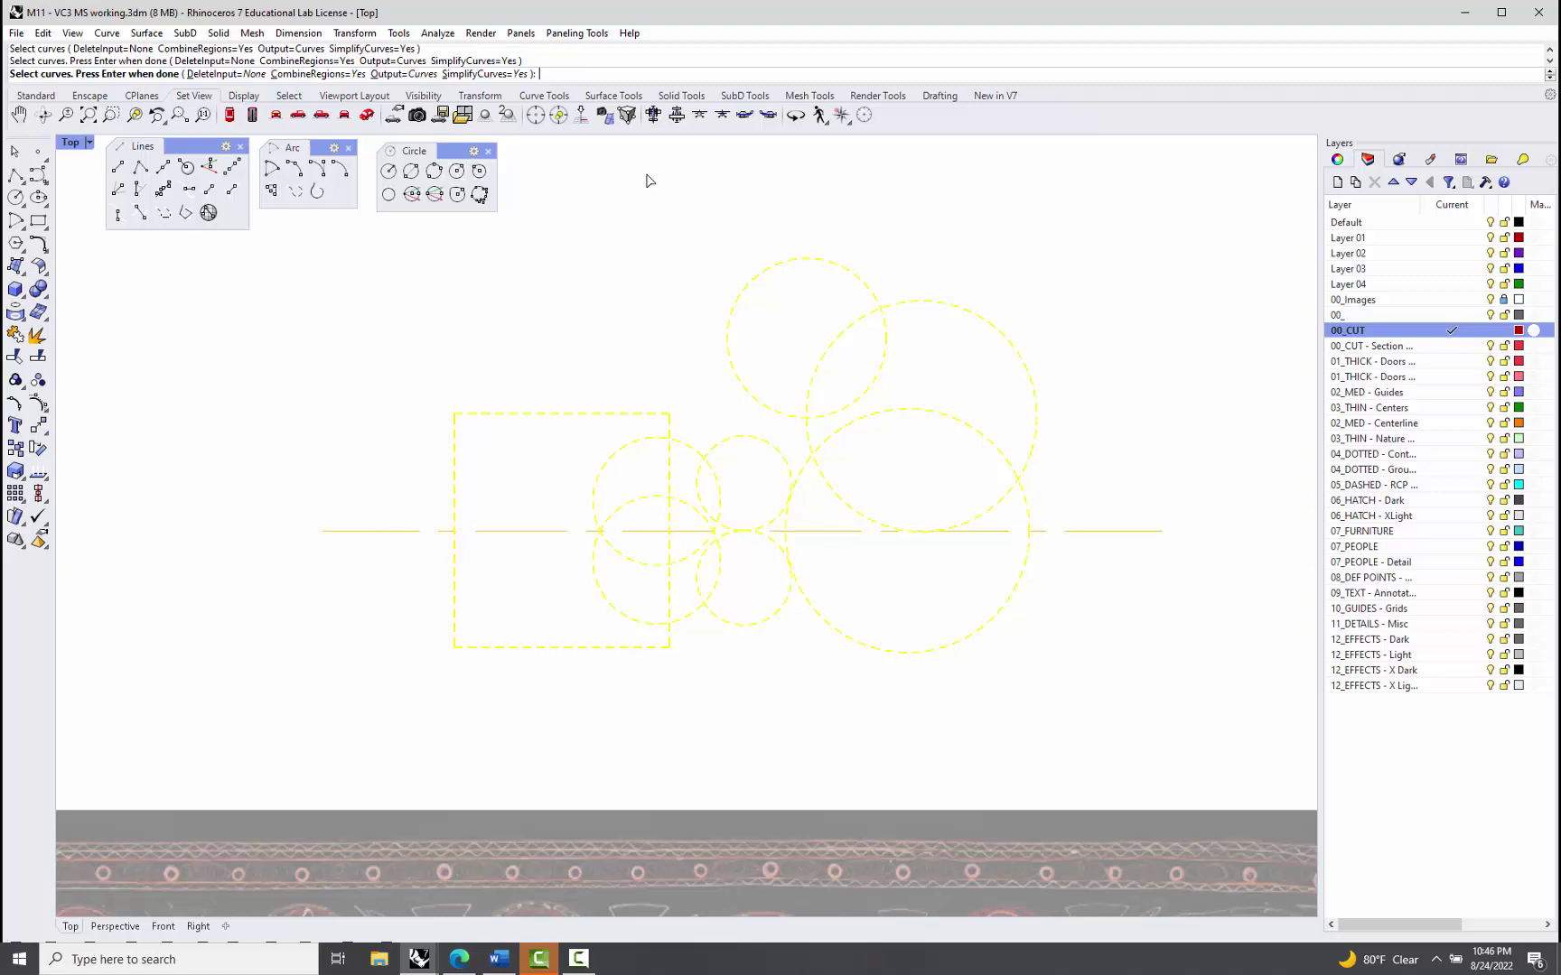
pyautogui.press('Return')
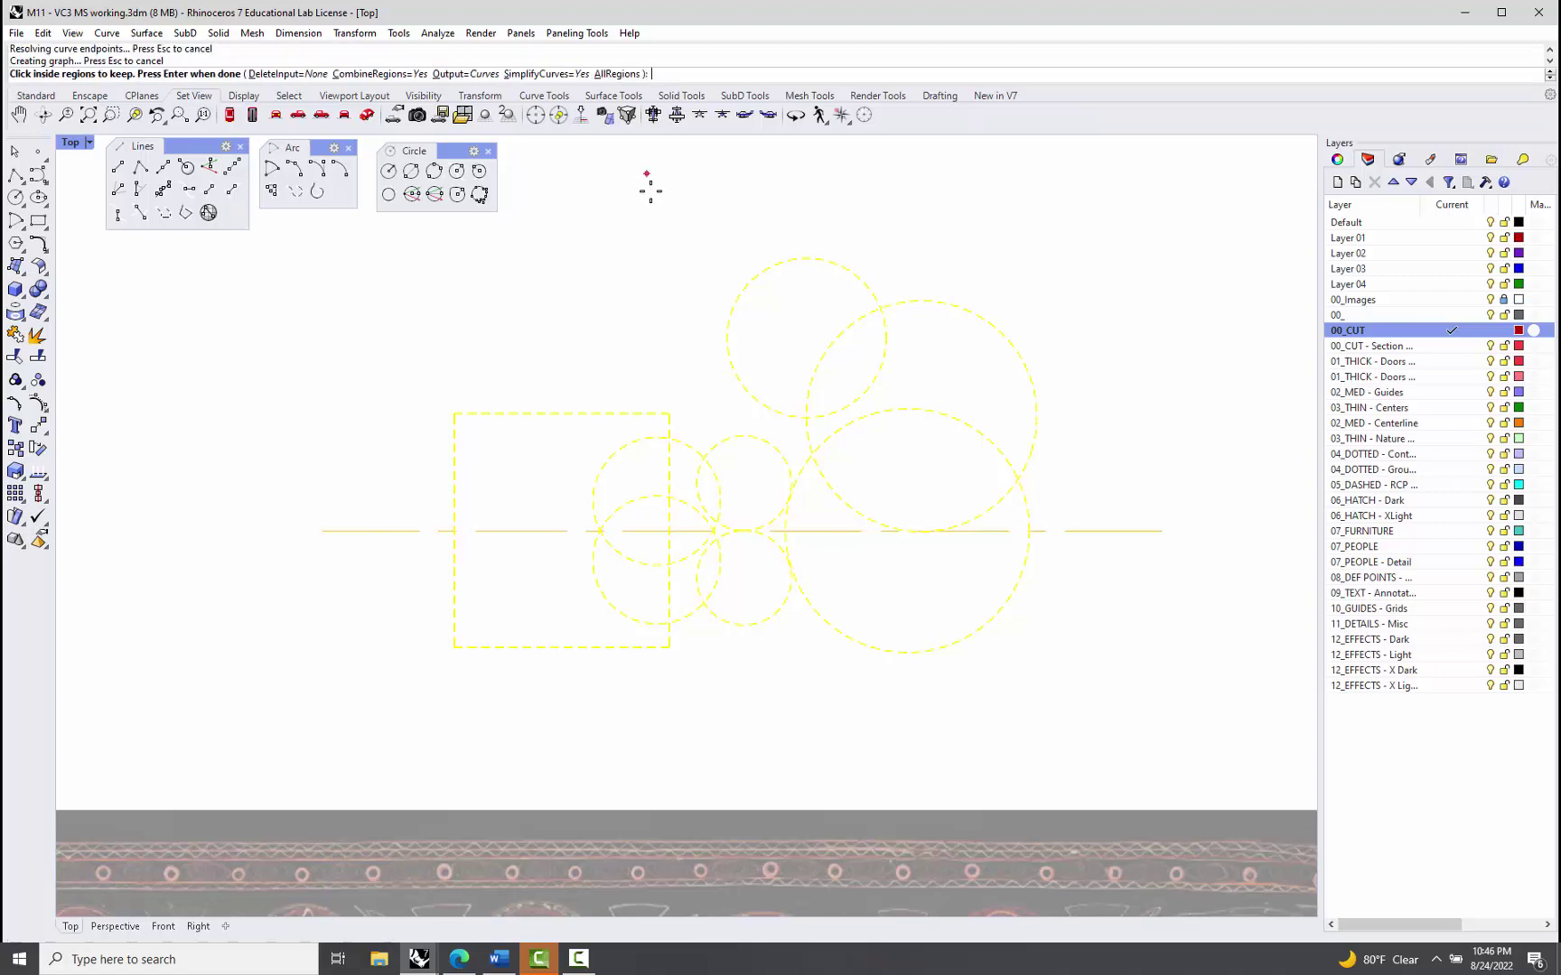
# Step: Combine the regions of the upper small circle, the two overlapping circles beside it and the gap between them into one closed profile
pyautogui.click(745, 473)
pyautogui.scroll(2, 745, 471)
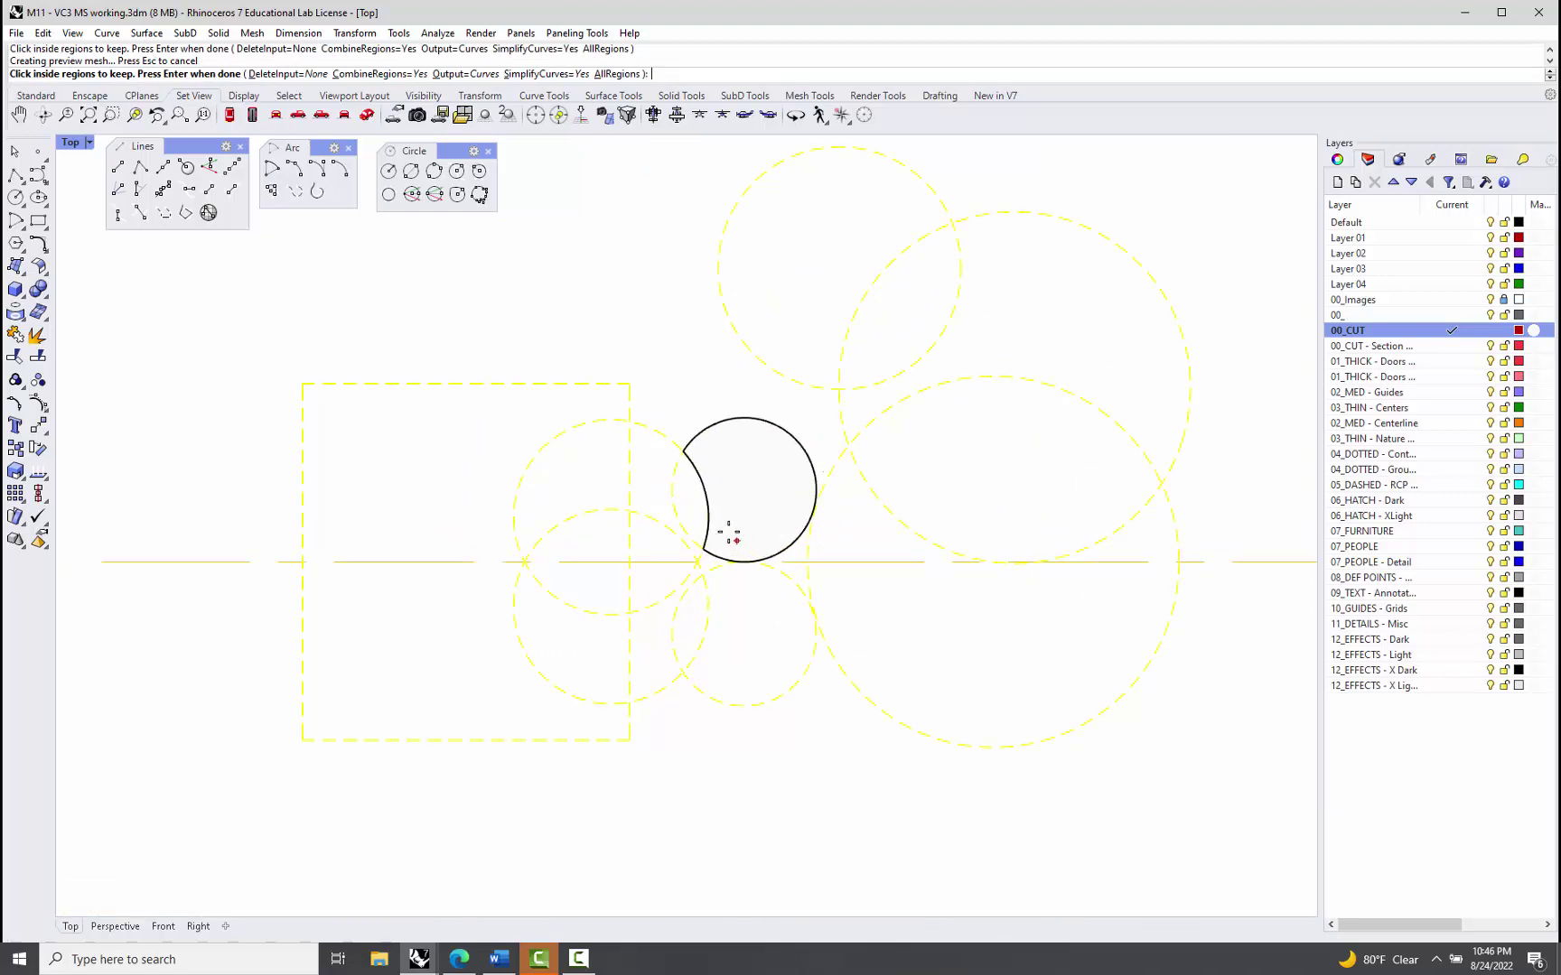
pyautogui.click(688, 498)
pyautogui.click(653, 461)
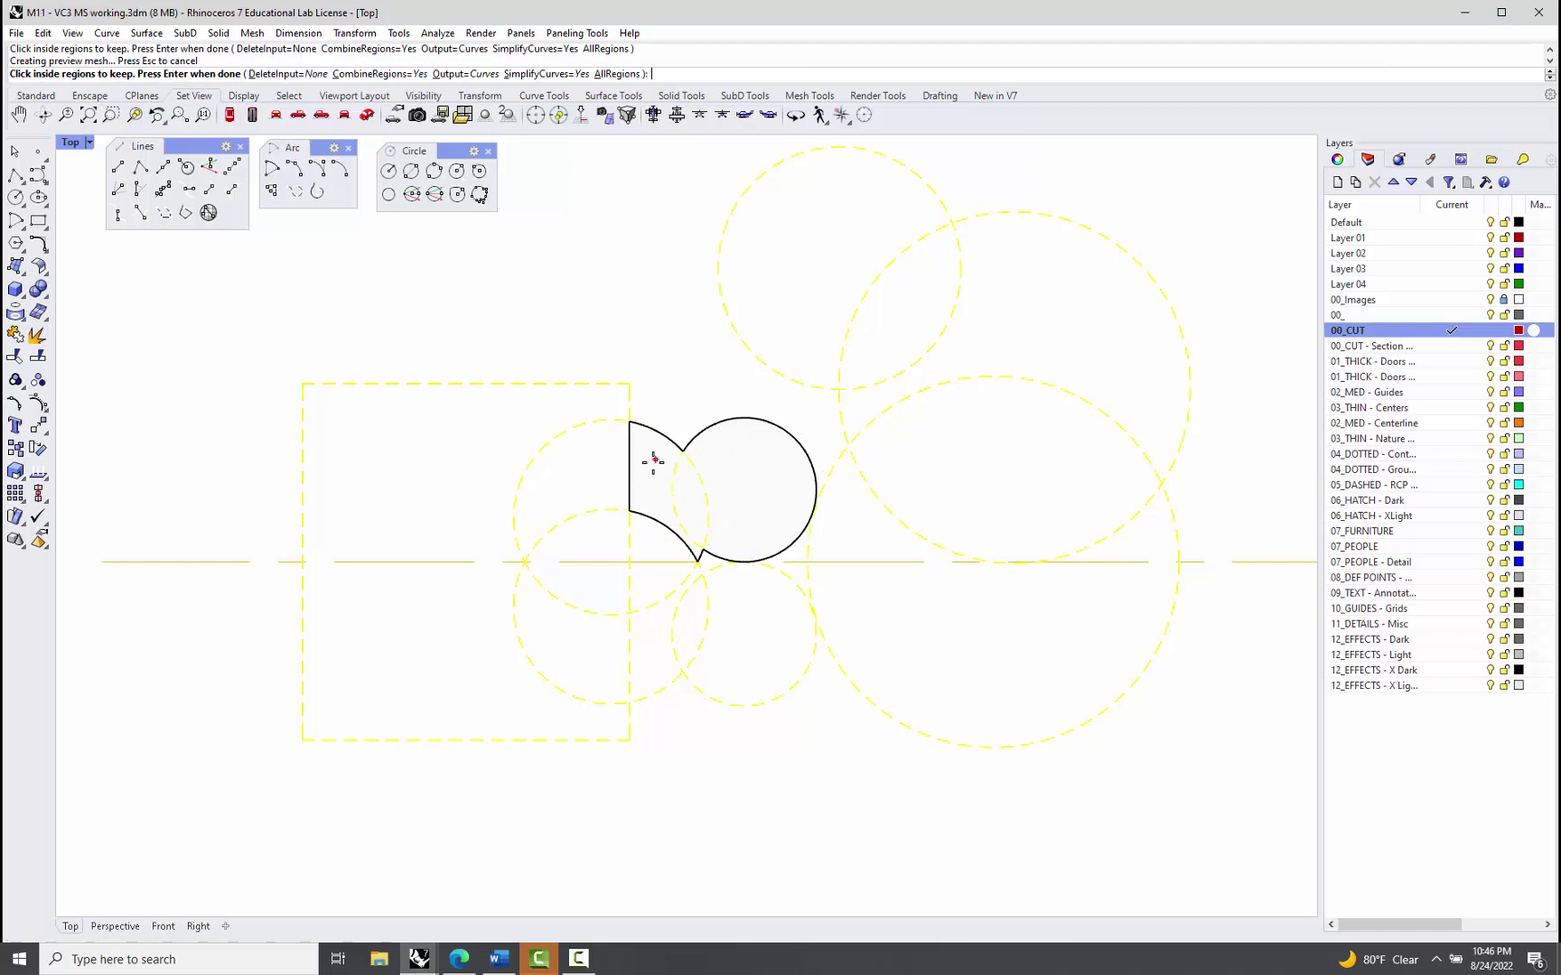
pyautogui.click(587, 466)
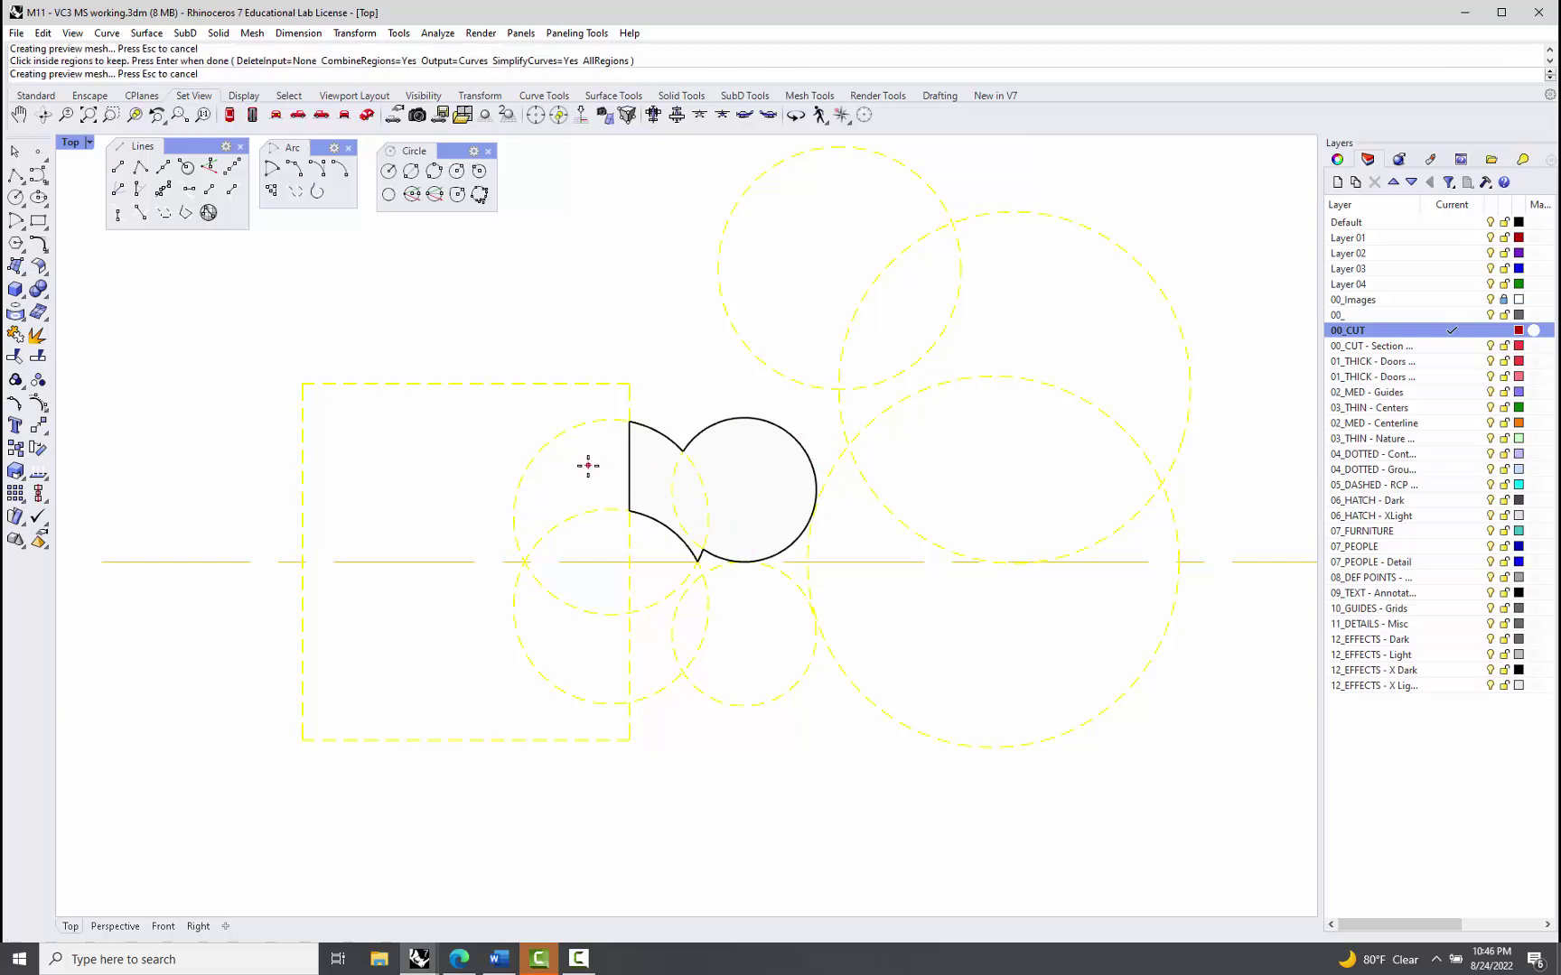
pyautogui.click(595, 564)
pyautogui.click(652, 579)
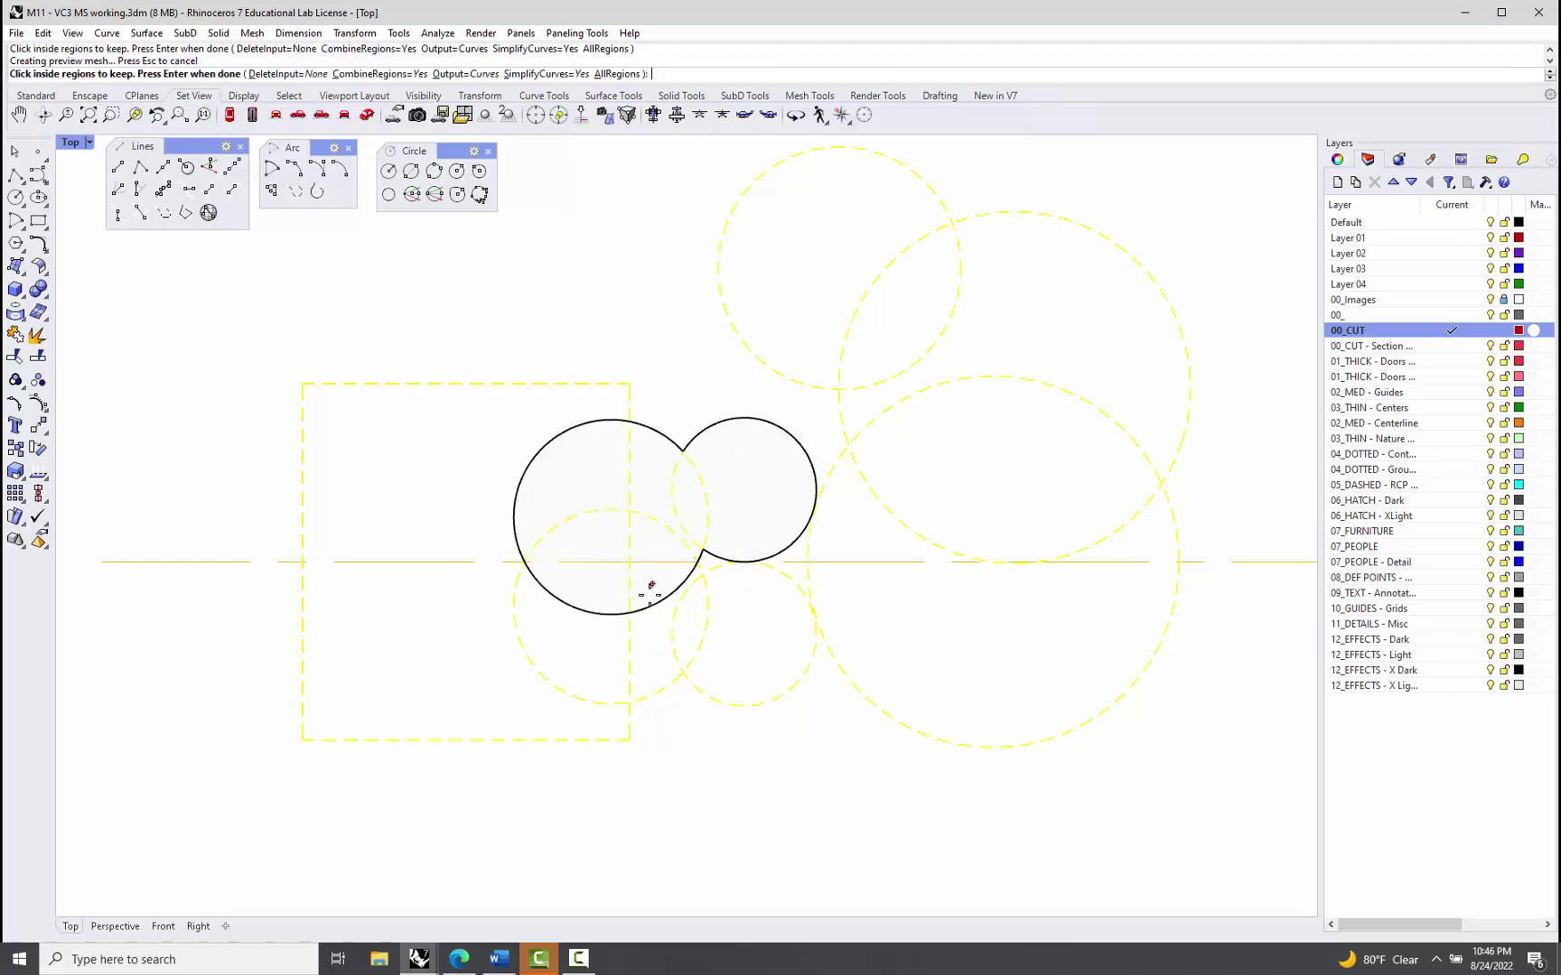
pyautogui.click(588, 649)
pyautogui.click(652, 654)
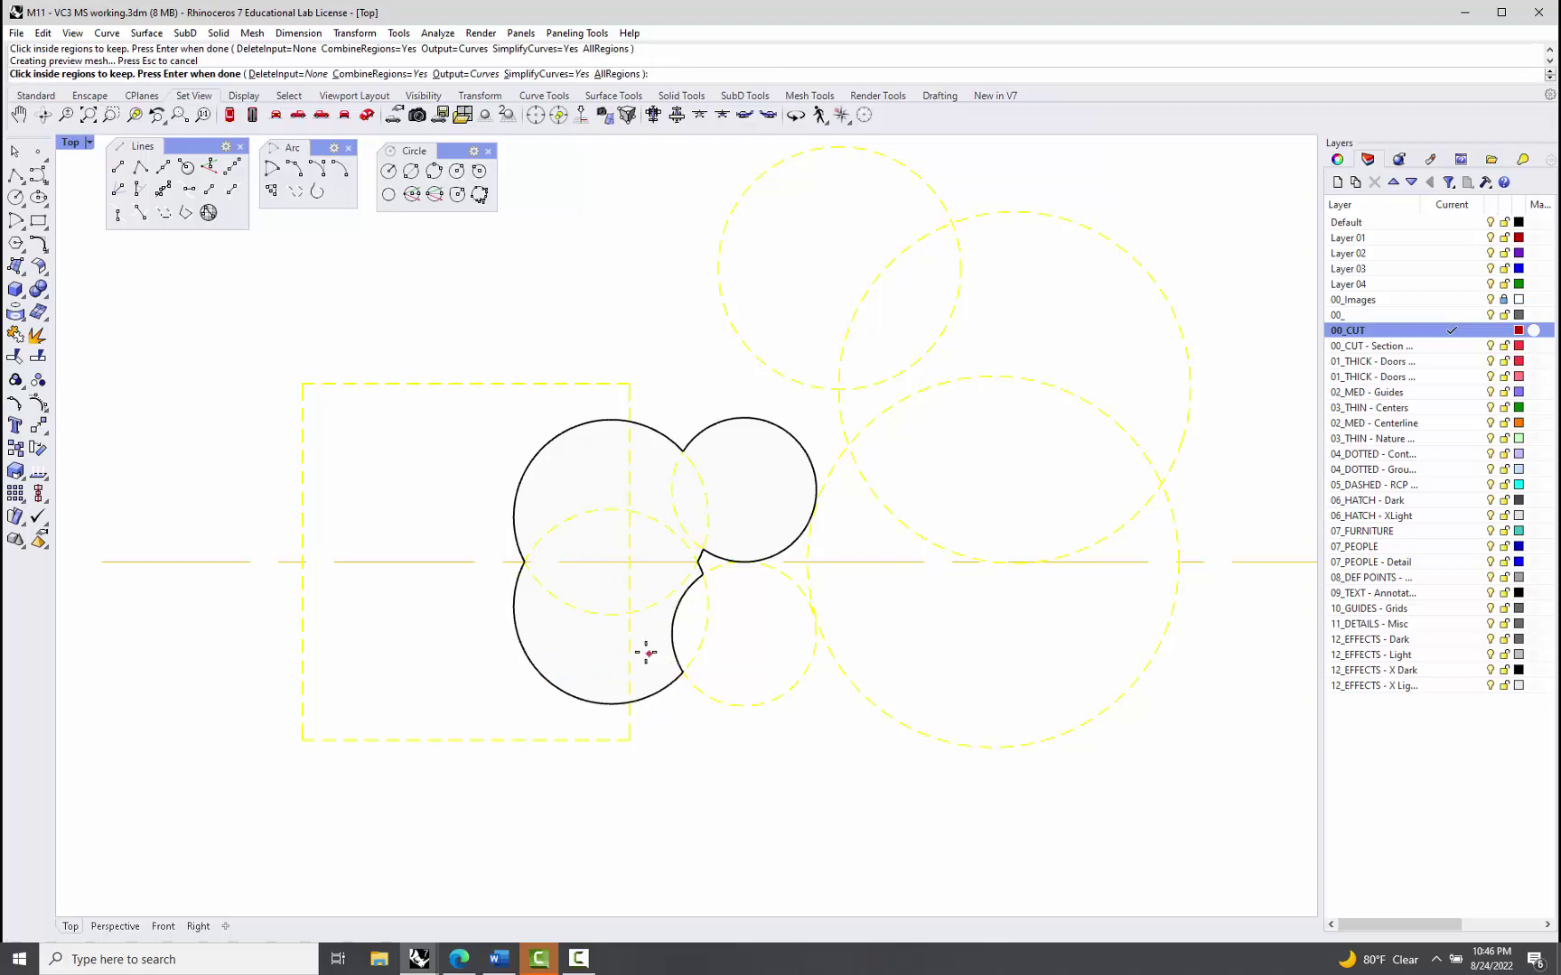
pyautogui.click(701, 560)
pyautogui.scroll(-3, 606, 370)
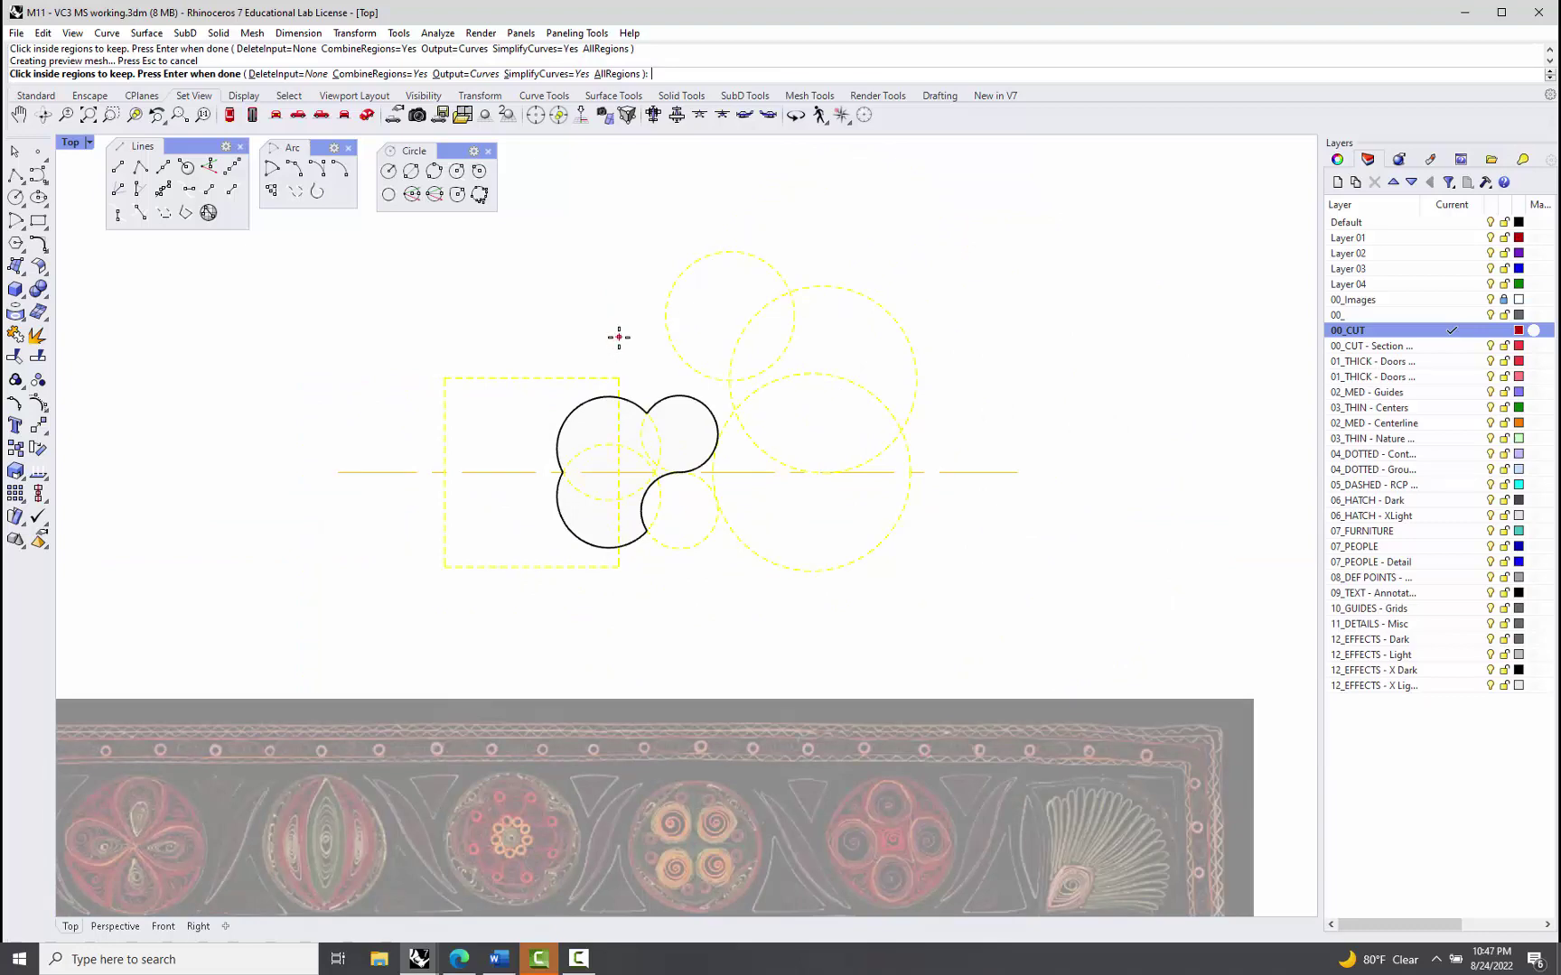
pyautogui.press('Return')
pyautogui.press('Escape')
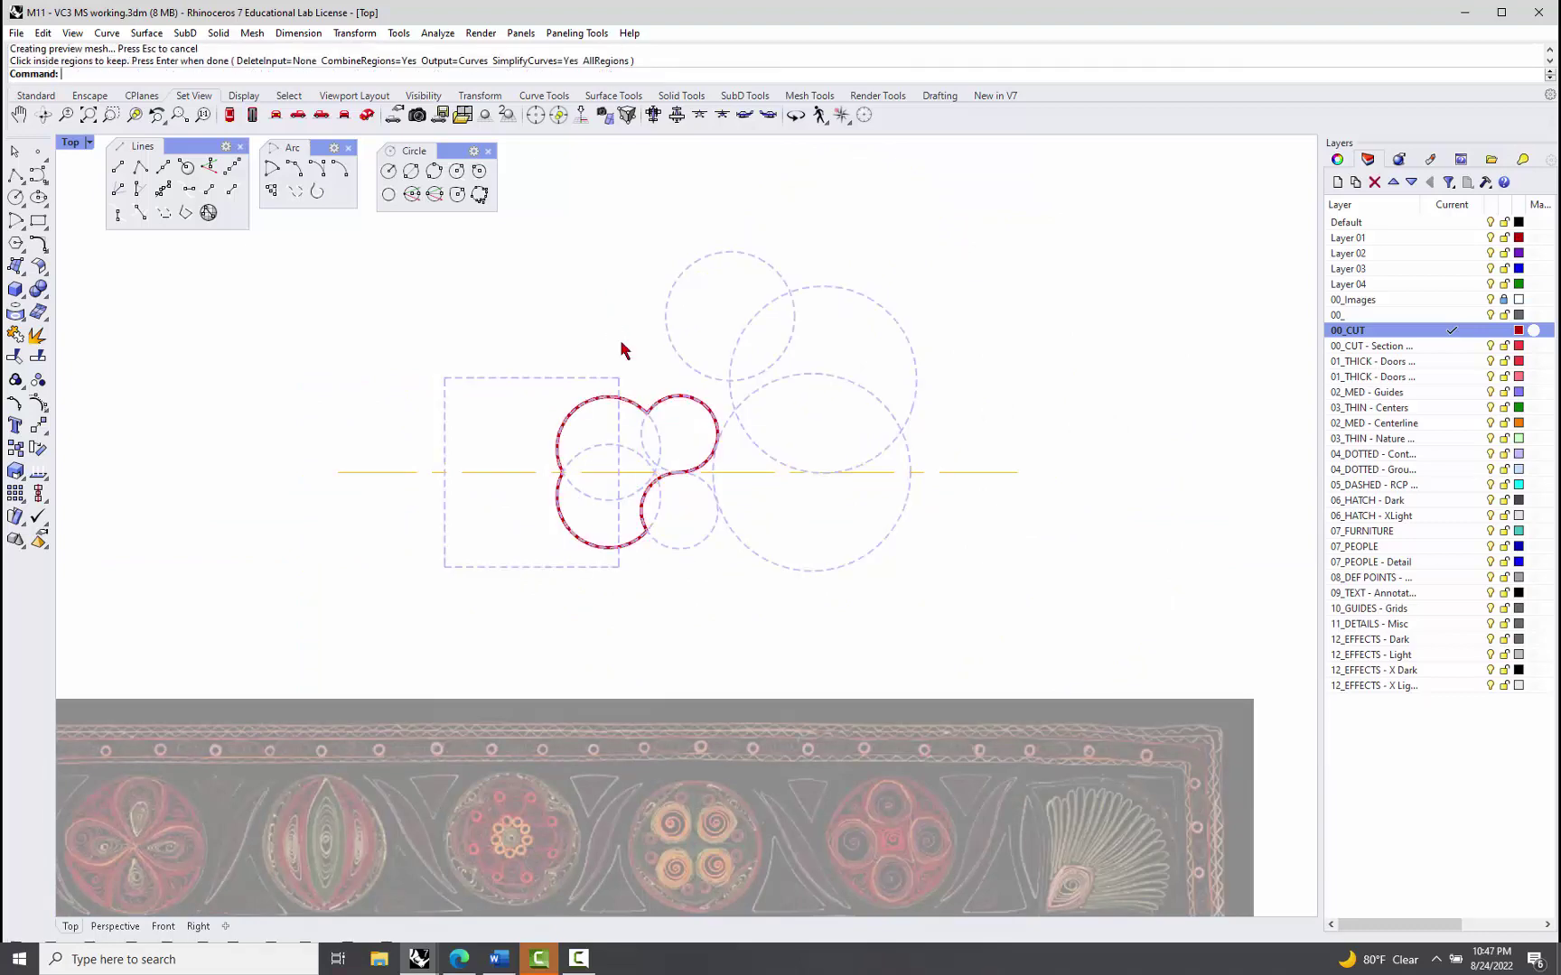
pyautogui.scroll(-5, 619, 341)
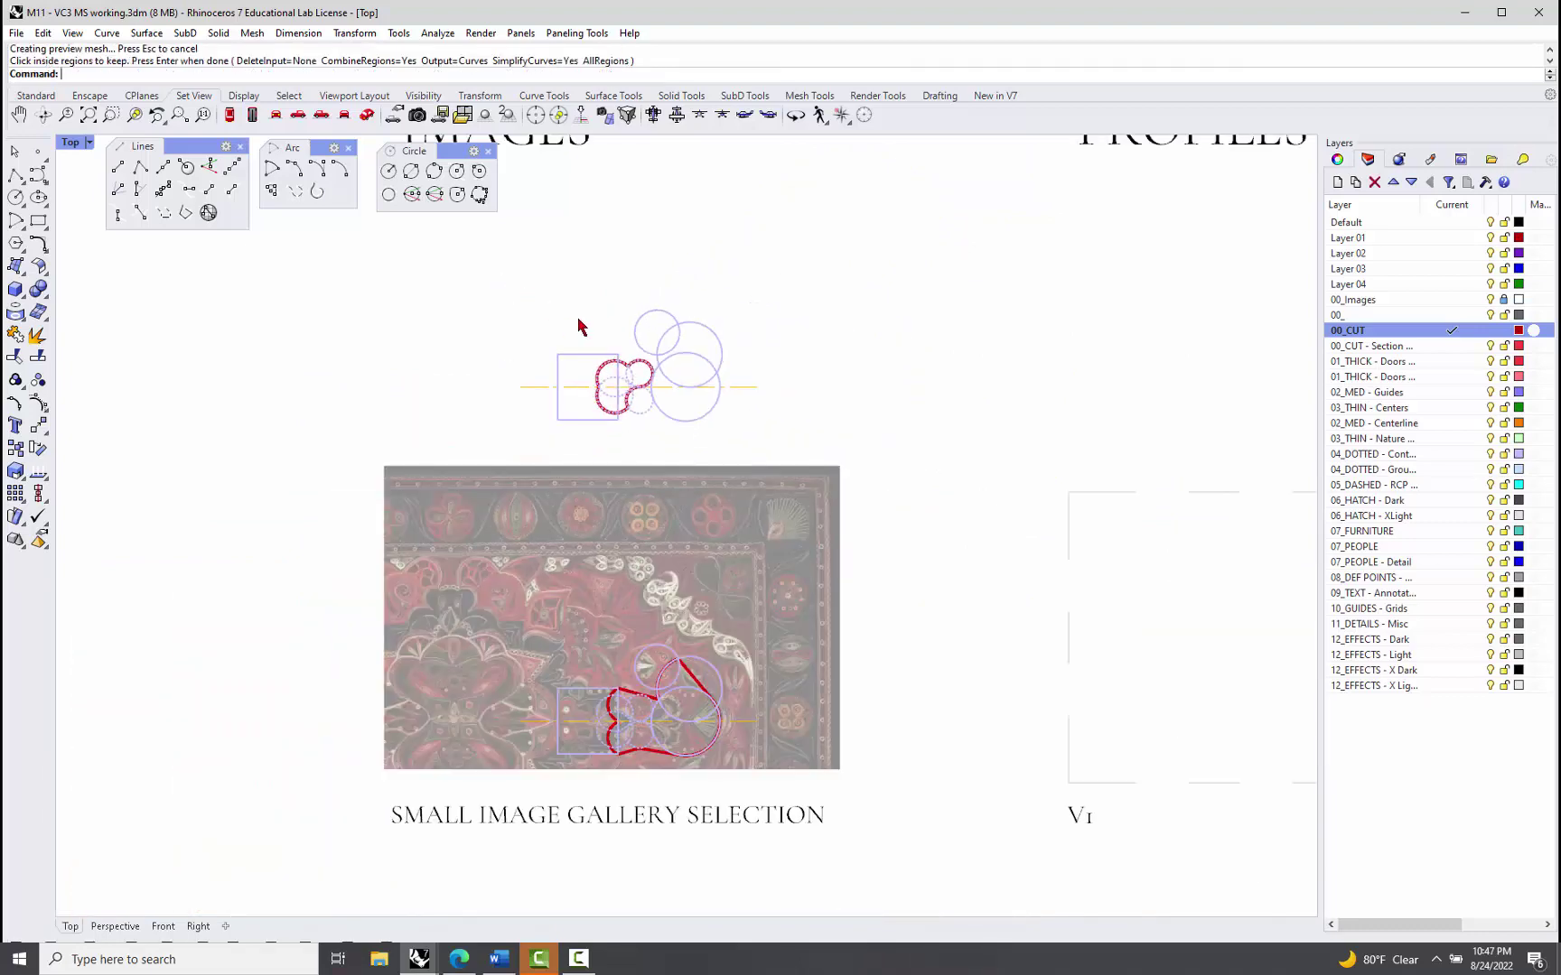
# Step: Undo the combined profile and duplicate the four small overlapping circles and the centerline straight up above the full guide set
pyautogui.scroll(3, 595, 363)
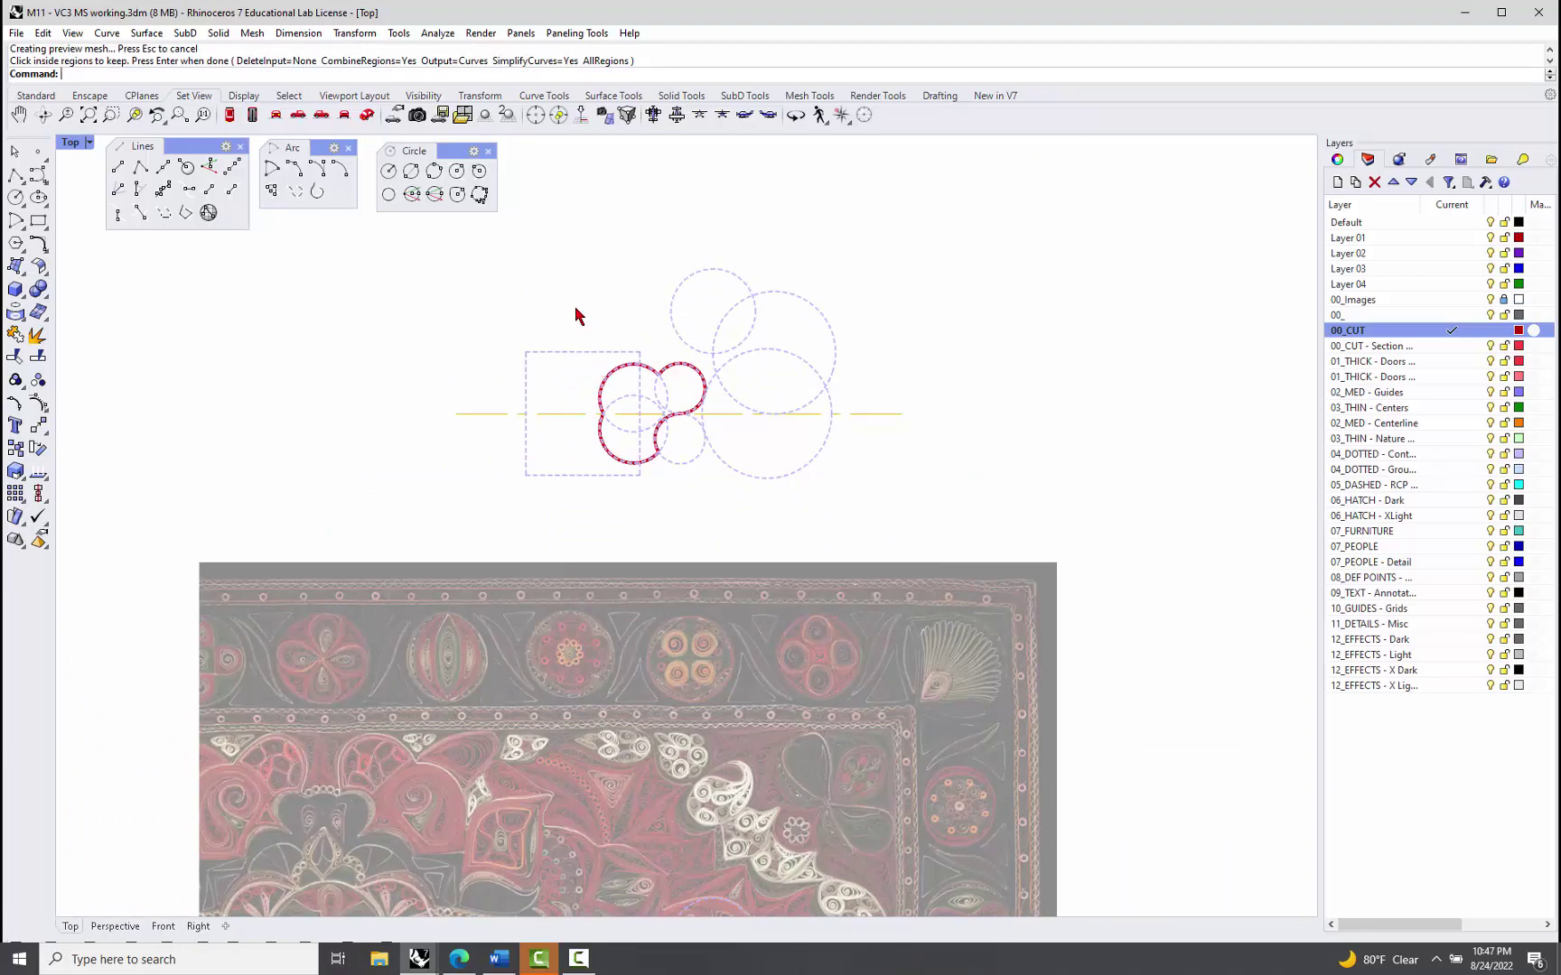
pyautogui.moveTo(575, 306); pyautogui.dragTo(727, 491)
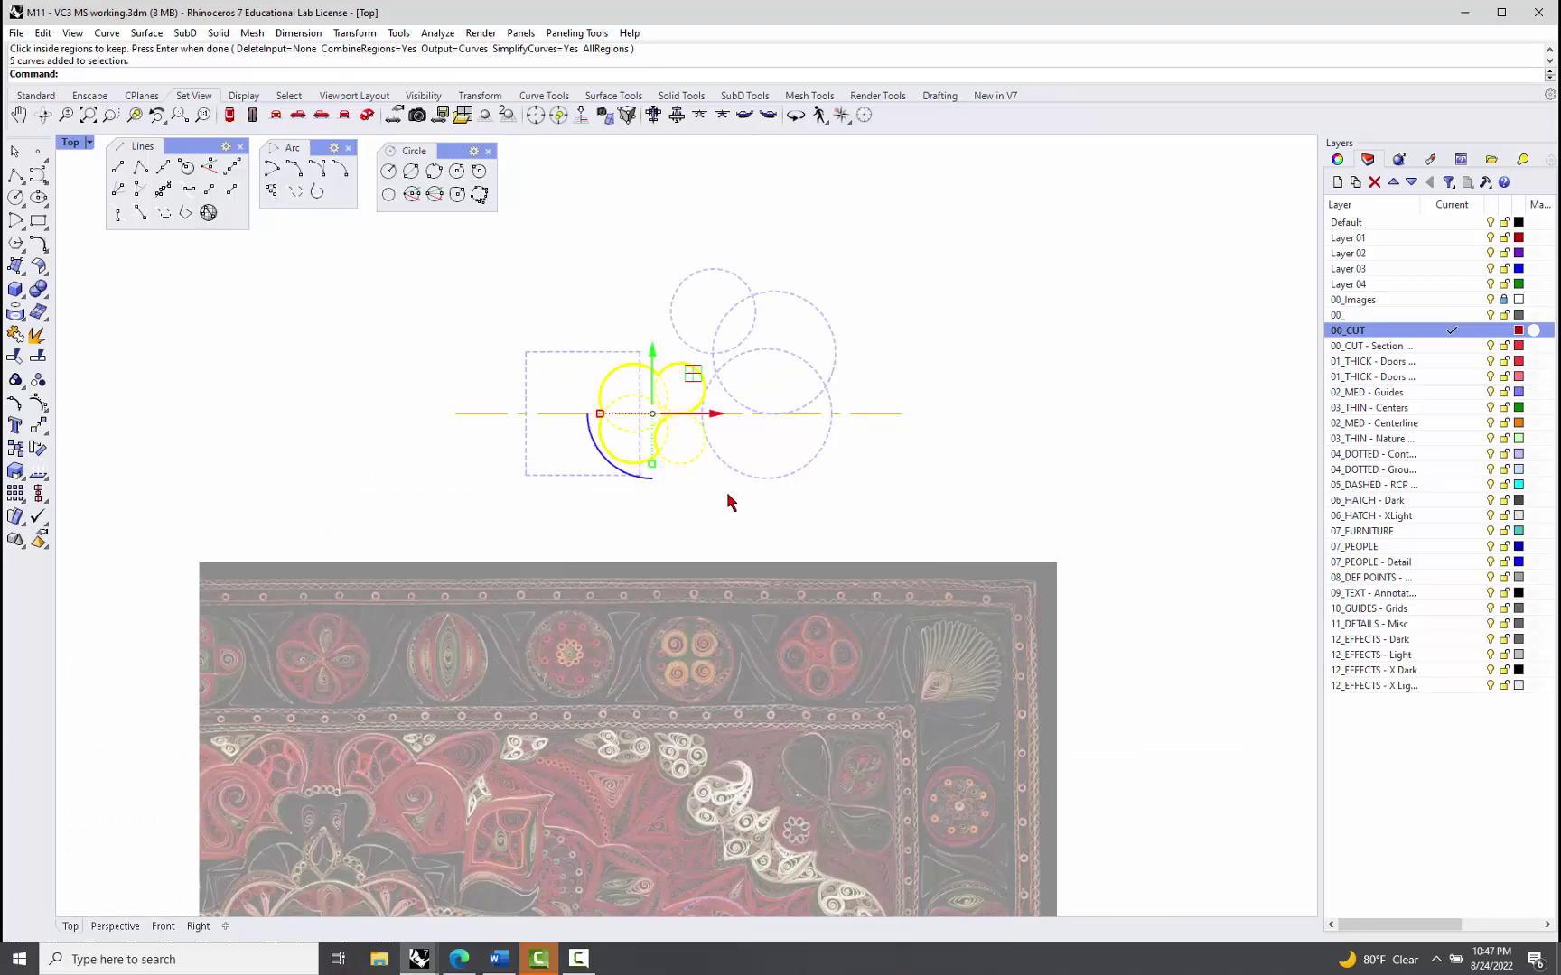
pyautogui.click(890, 418)
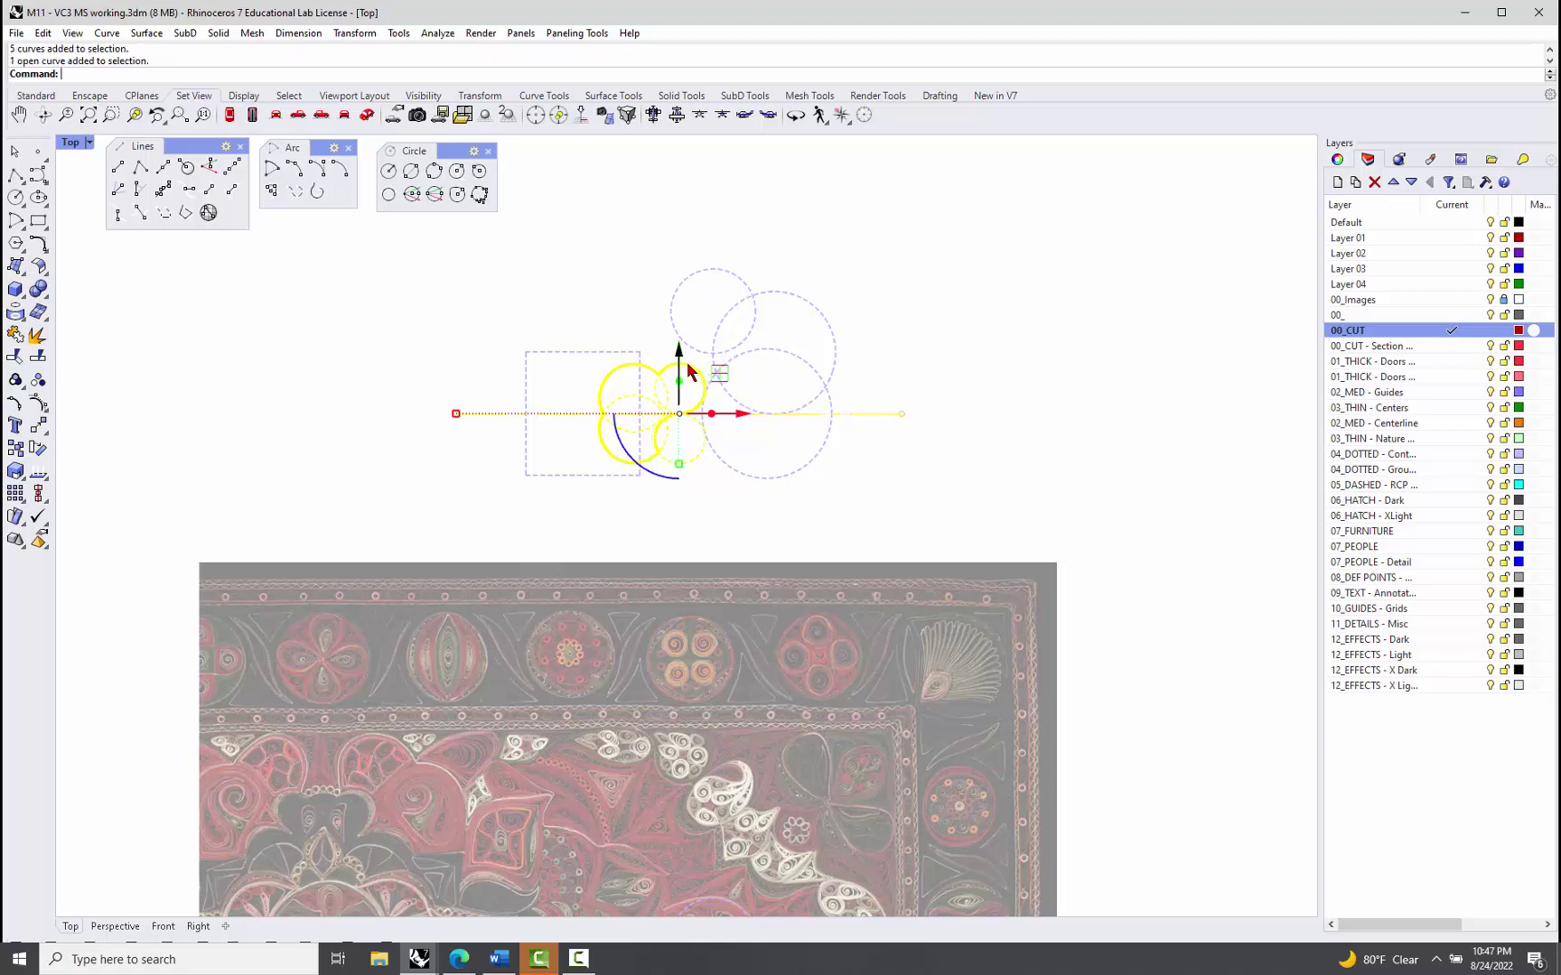
pyautogui.keyDown('ctrl'); pyautogui.moveTo(688, 370); pyautogui.dragTo(711, 181); pyautogui.keyUp('ctrl')
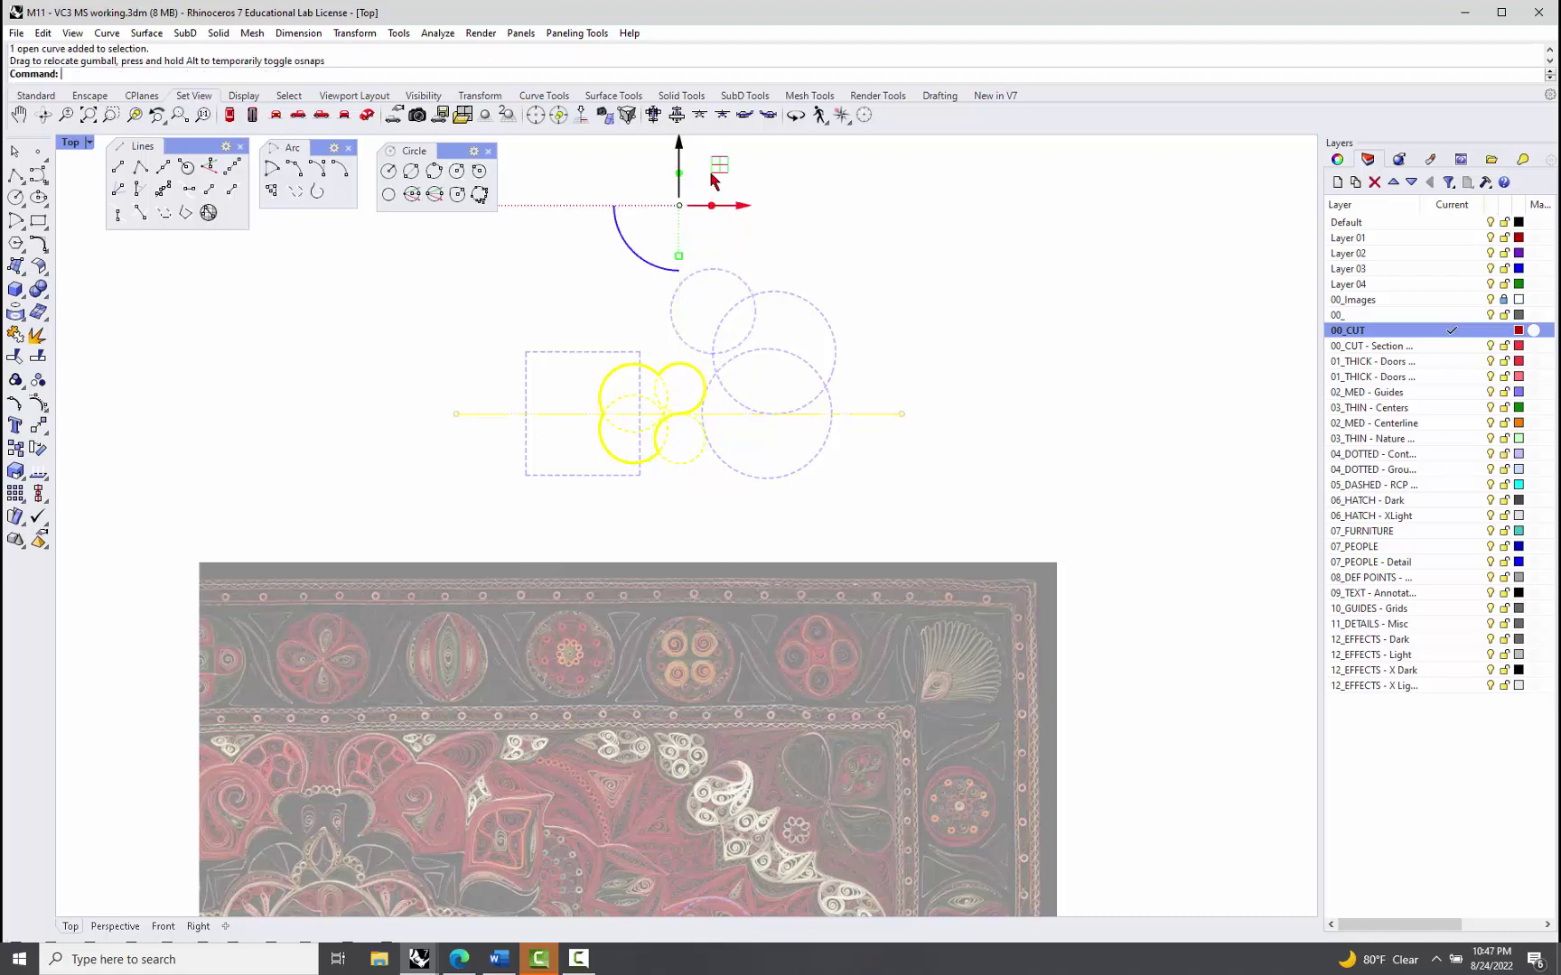
pyautogui.hotkey('ctrl', 'z')
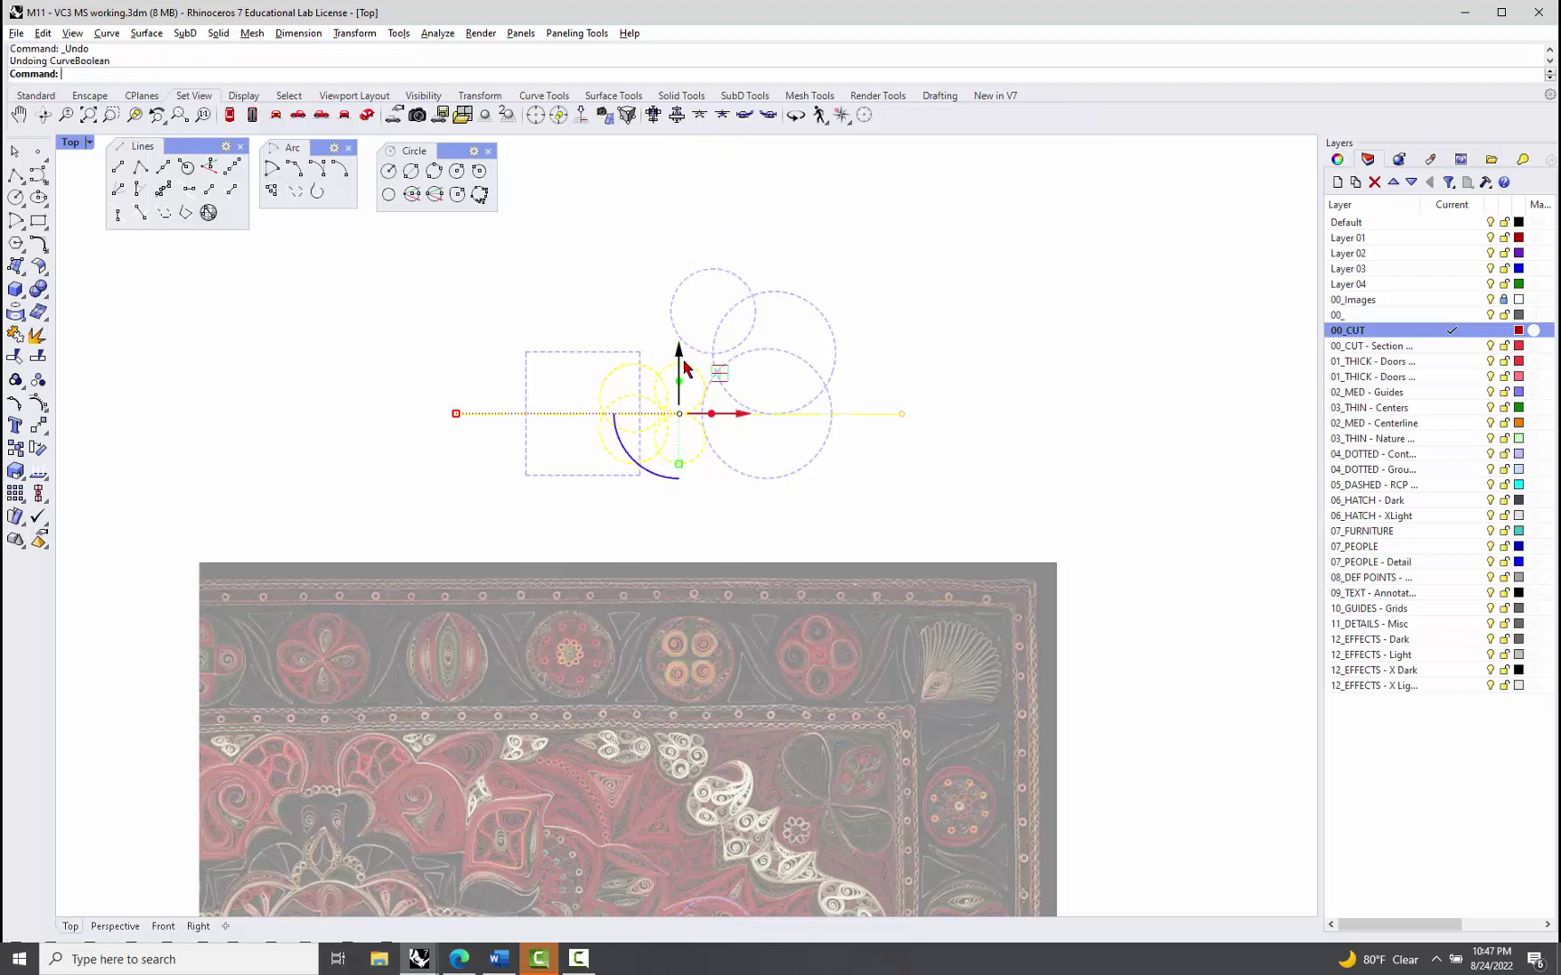
pyautogui.moveTo(683, 368); pyautogui.dragTo(691, 217)
pyautogui.scroll(-5, 682, 271)
pyautogui.press('Escape')
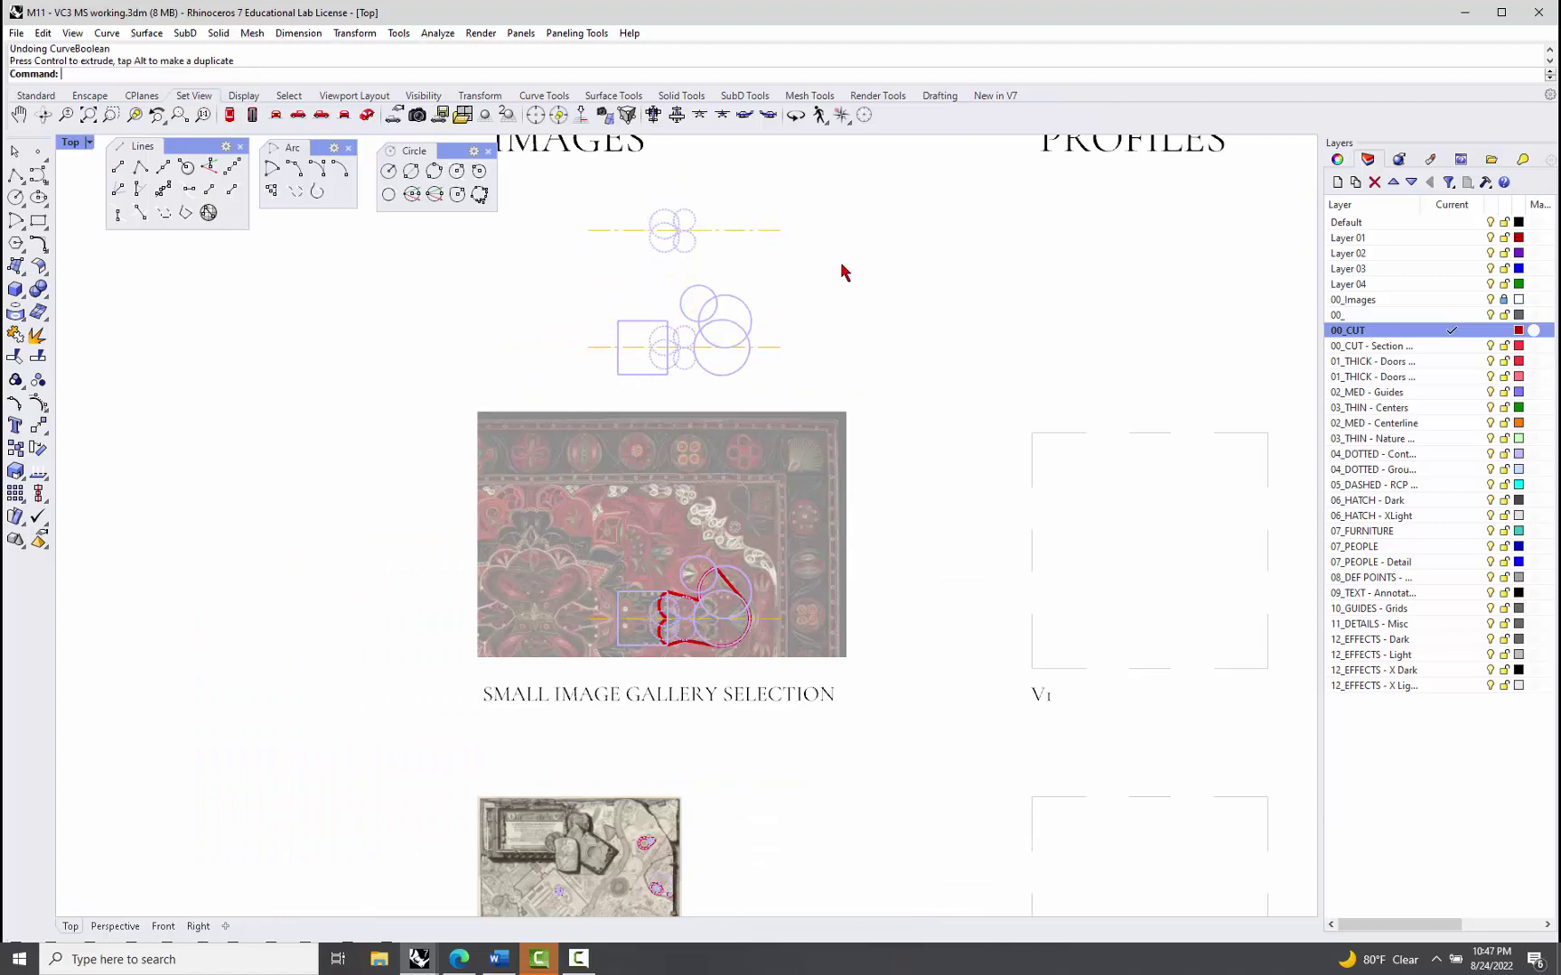
pyautogui.scroll(5, 690, 307)
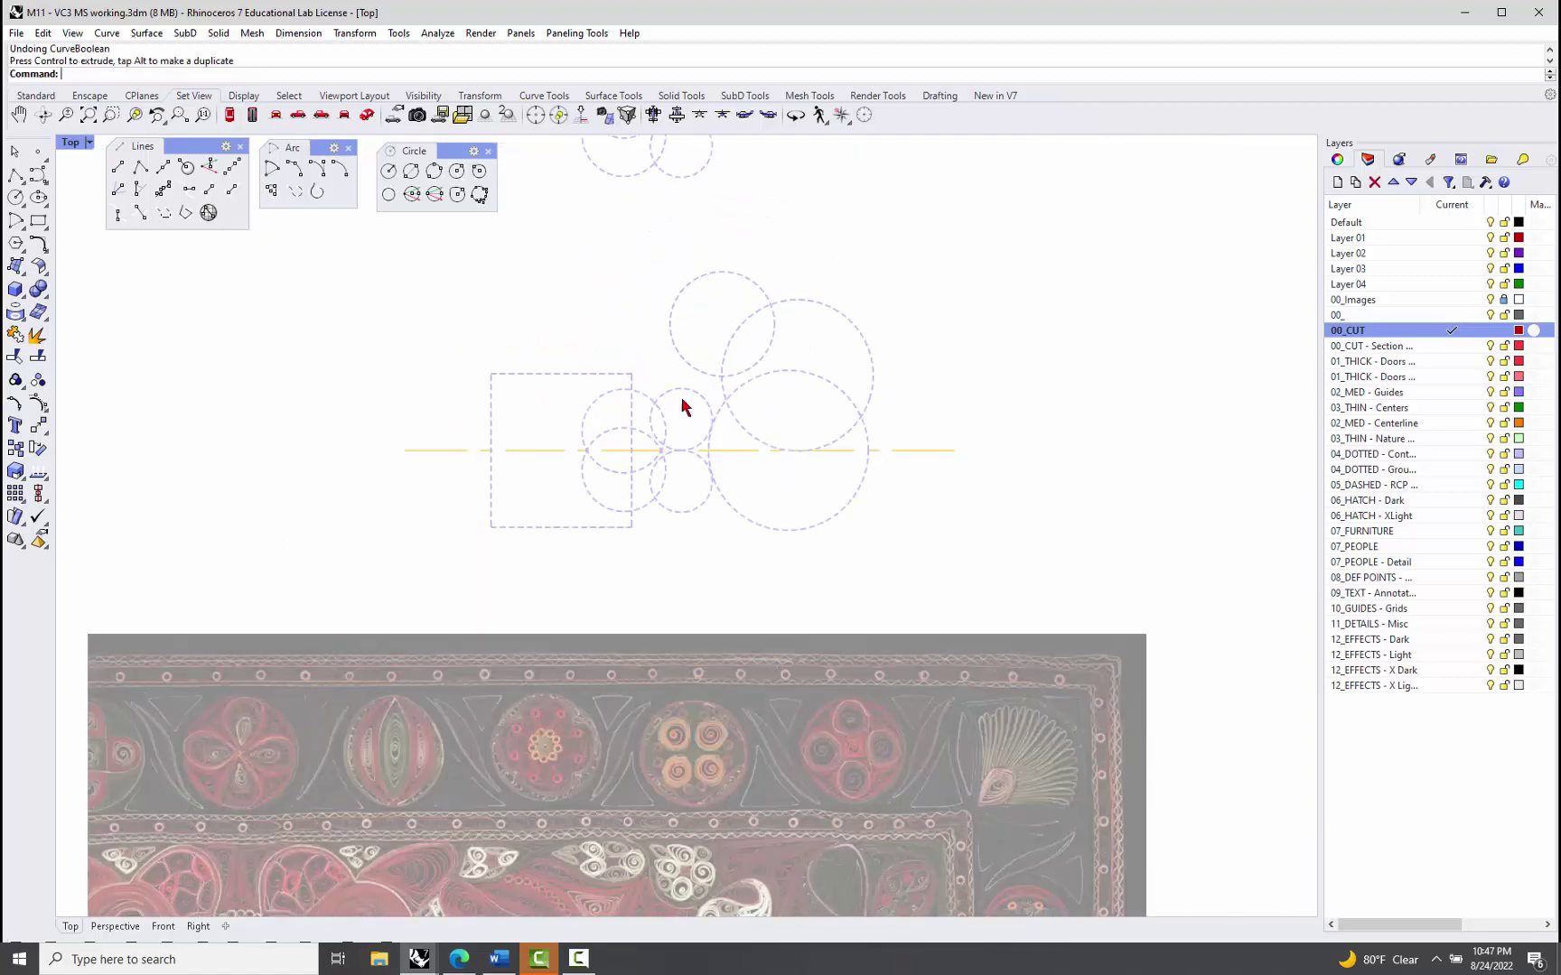
pyautogui.scroll(-3, 676, 468)
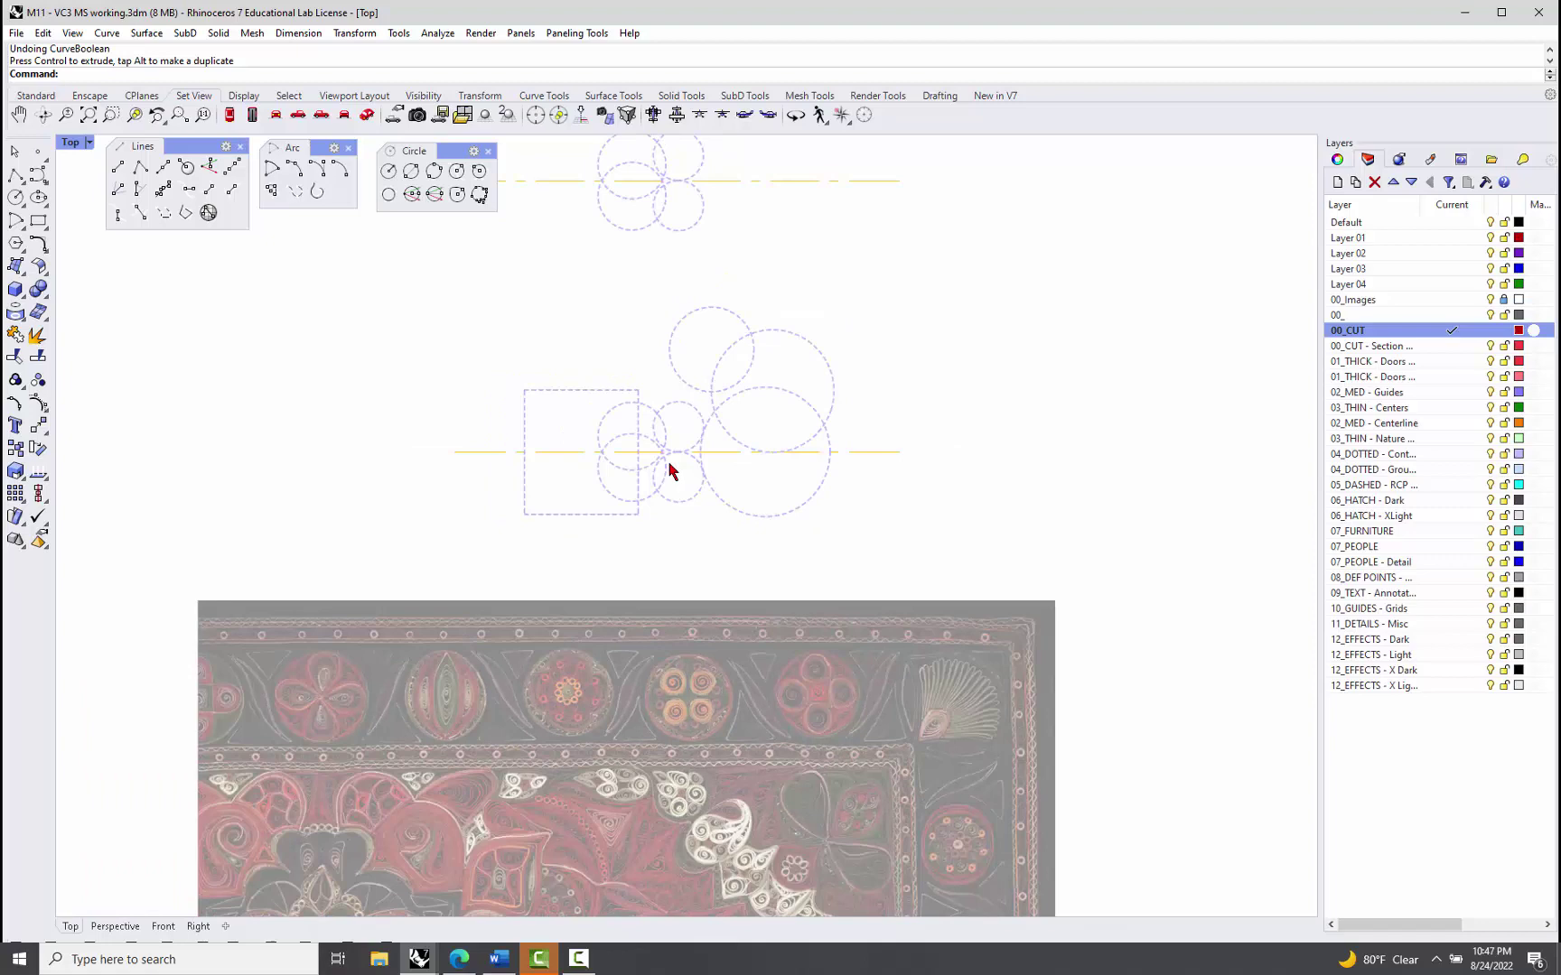
pyautogui.scroll(4, 669, 271)
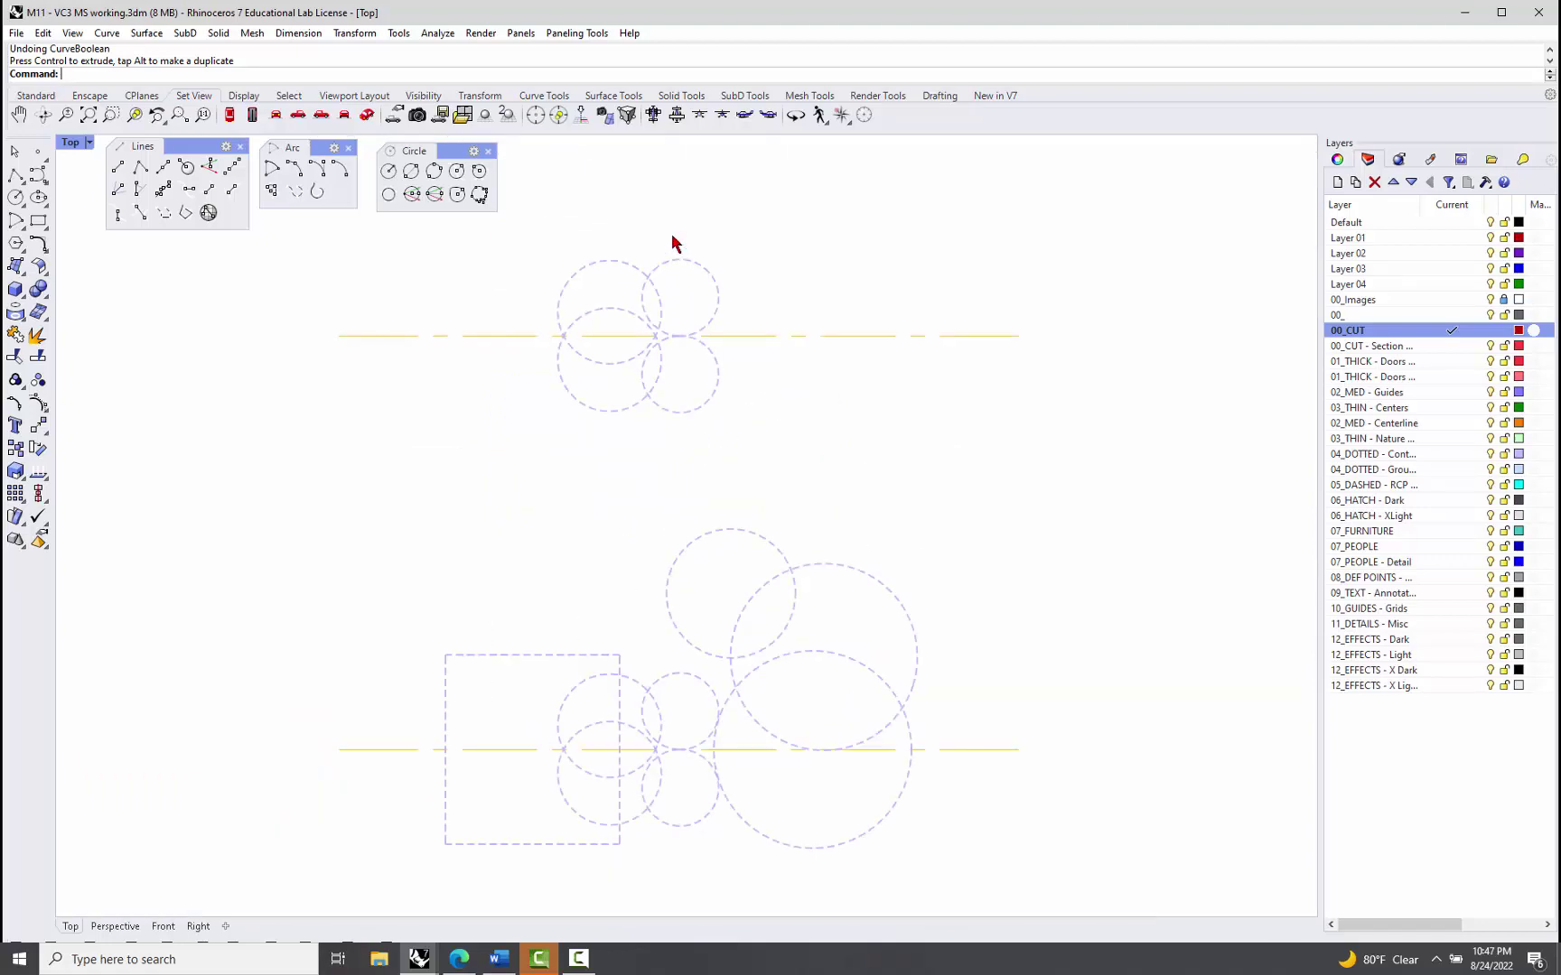
pyautogui.write('Bo')
pyautogui.press('BackSpace')
pyautogui.press('BackSpace')
pyautogui.write('Cu')
pyautogui.press('Return')
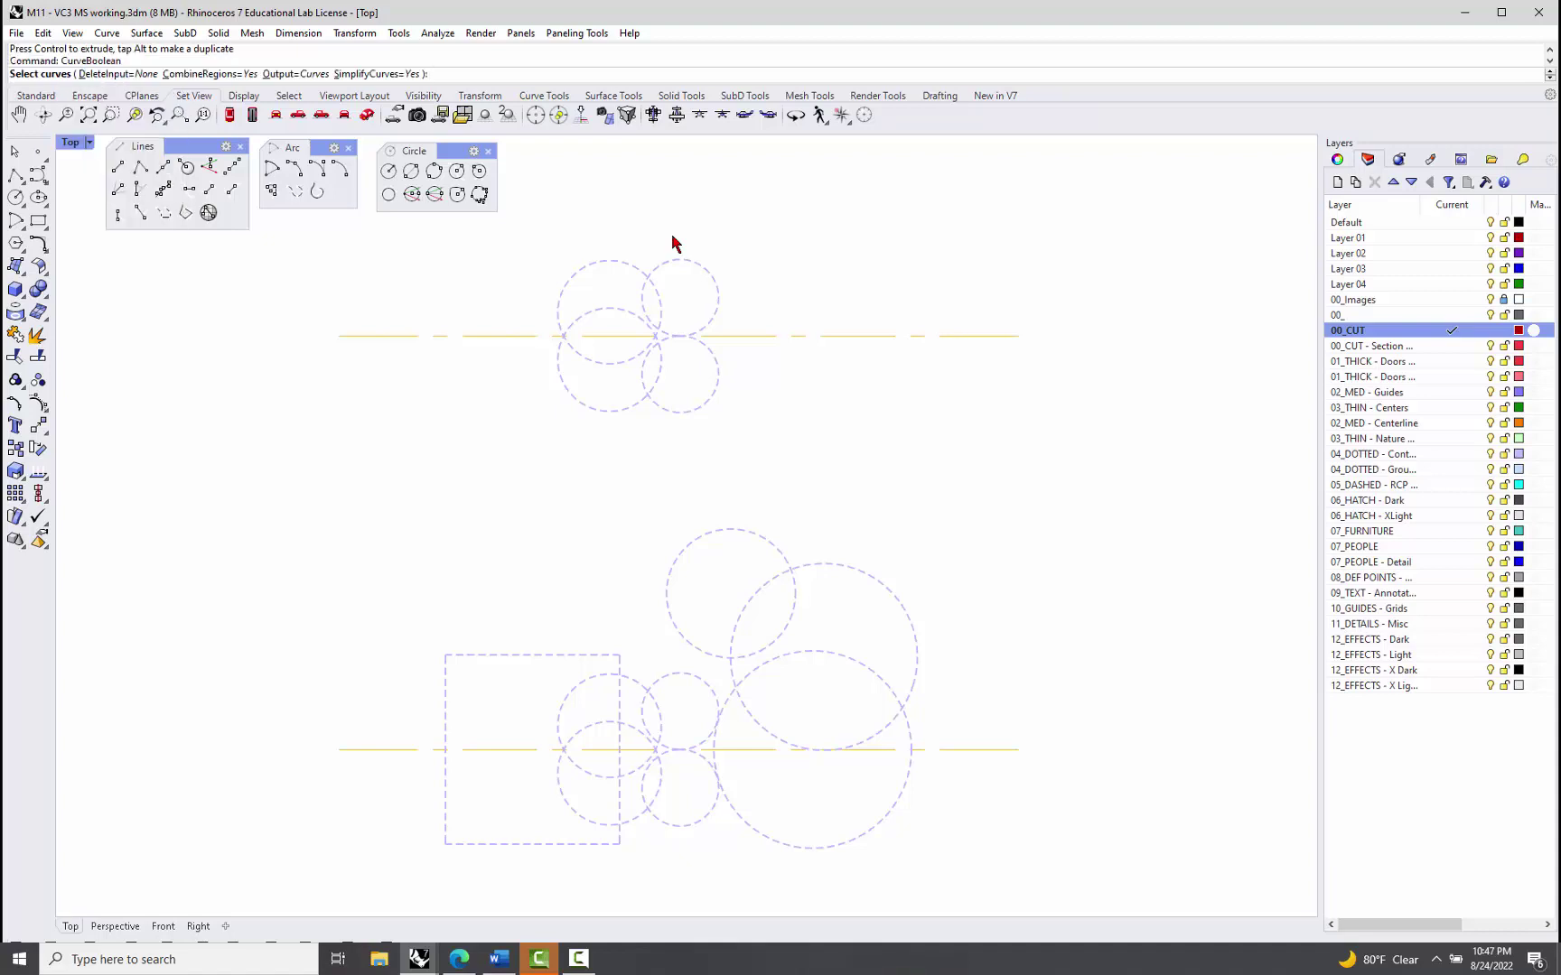
pyautogui.moveTo(540, 218); pyautogui.dragTo(840, 496)
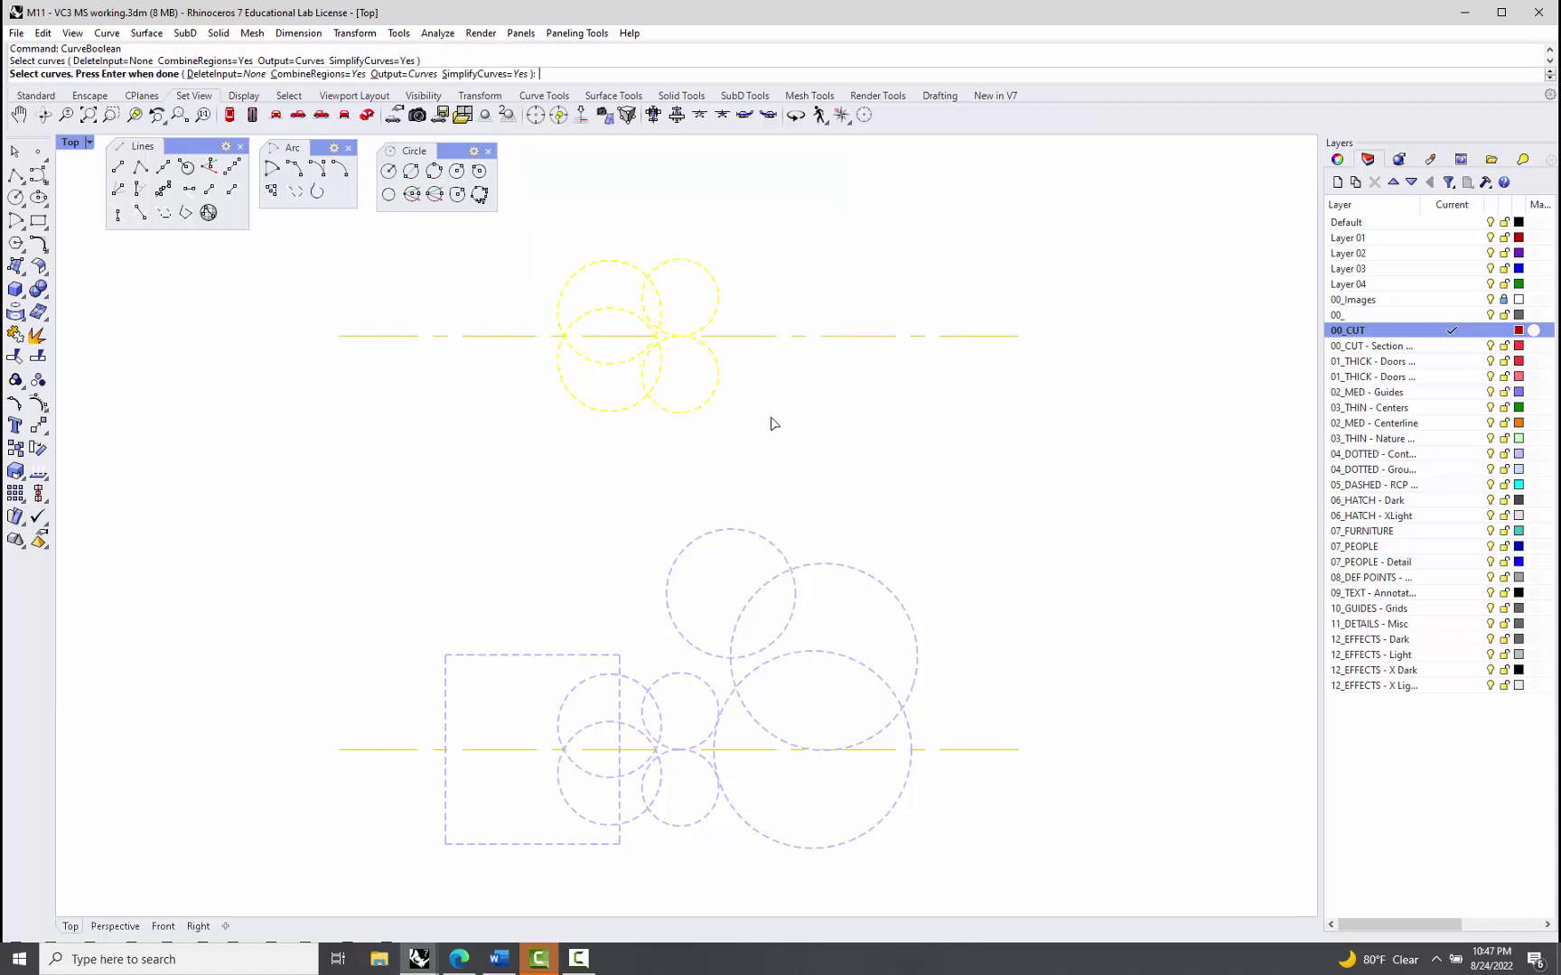
pyautogui.press('Return')
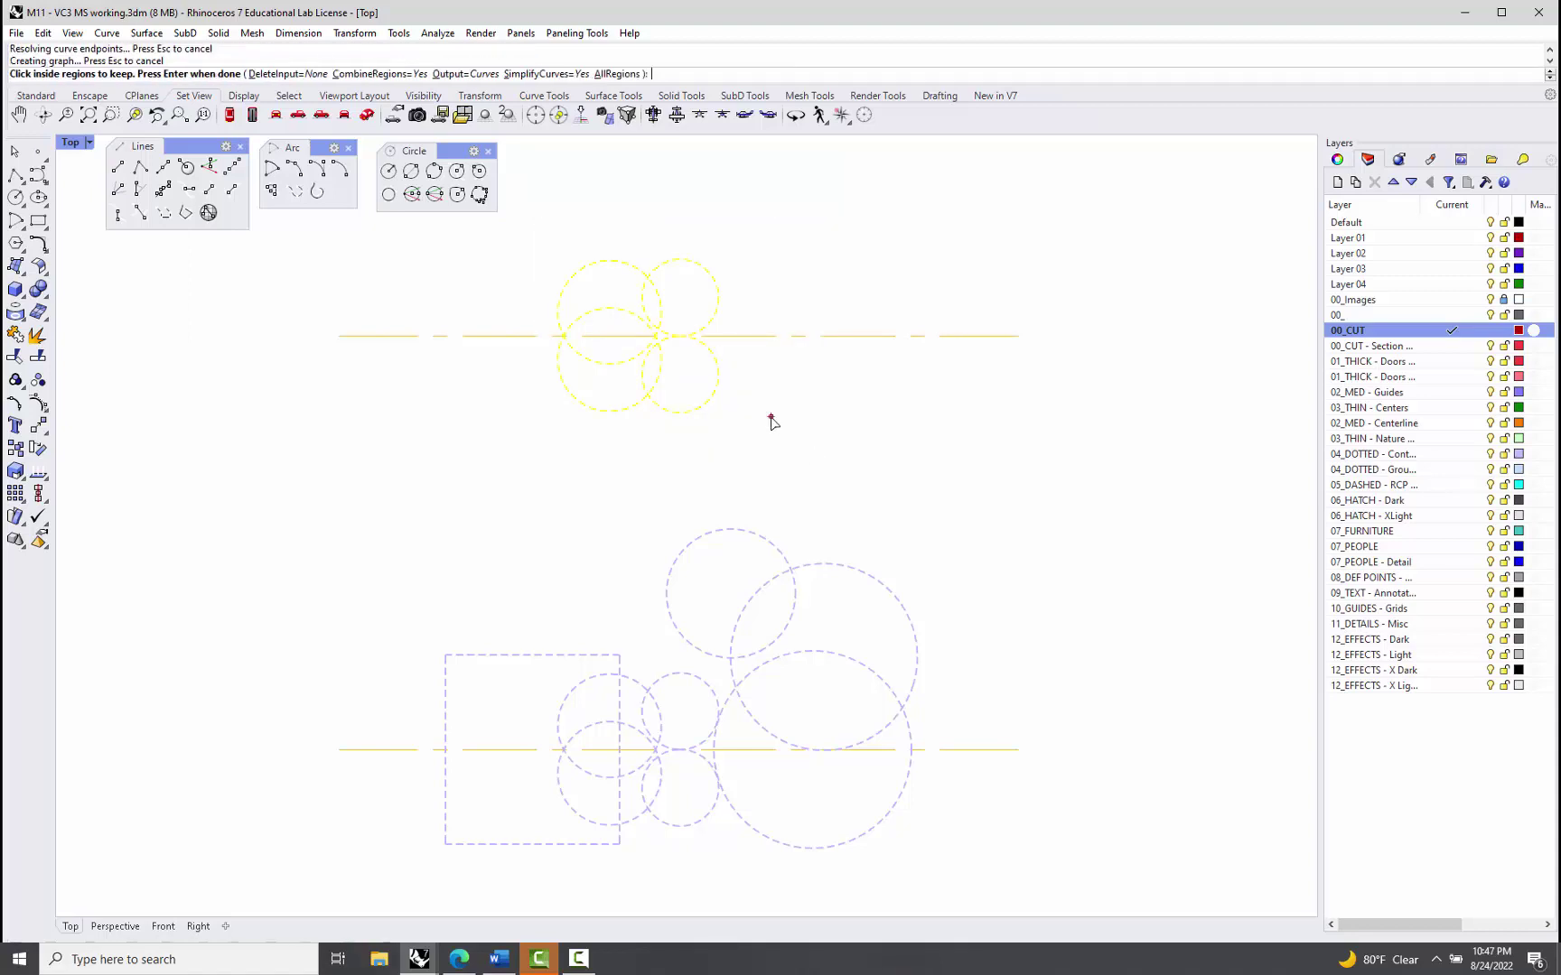
pyautogui.click(667, 278)
pyautogui.click(620, 316)
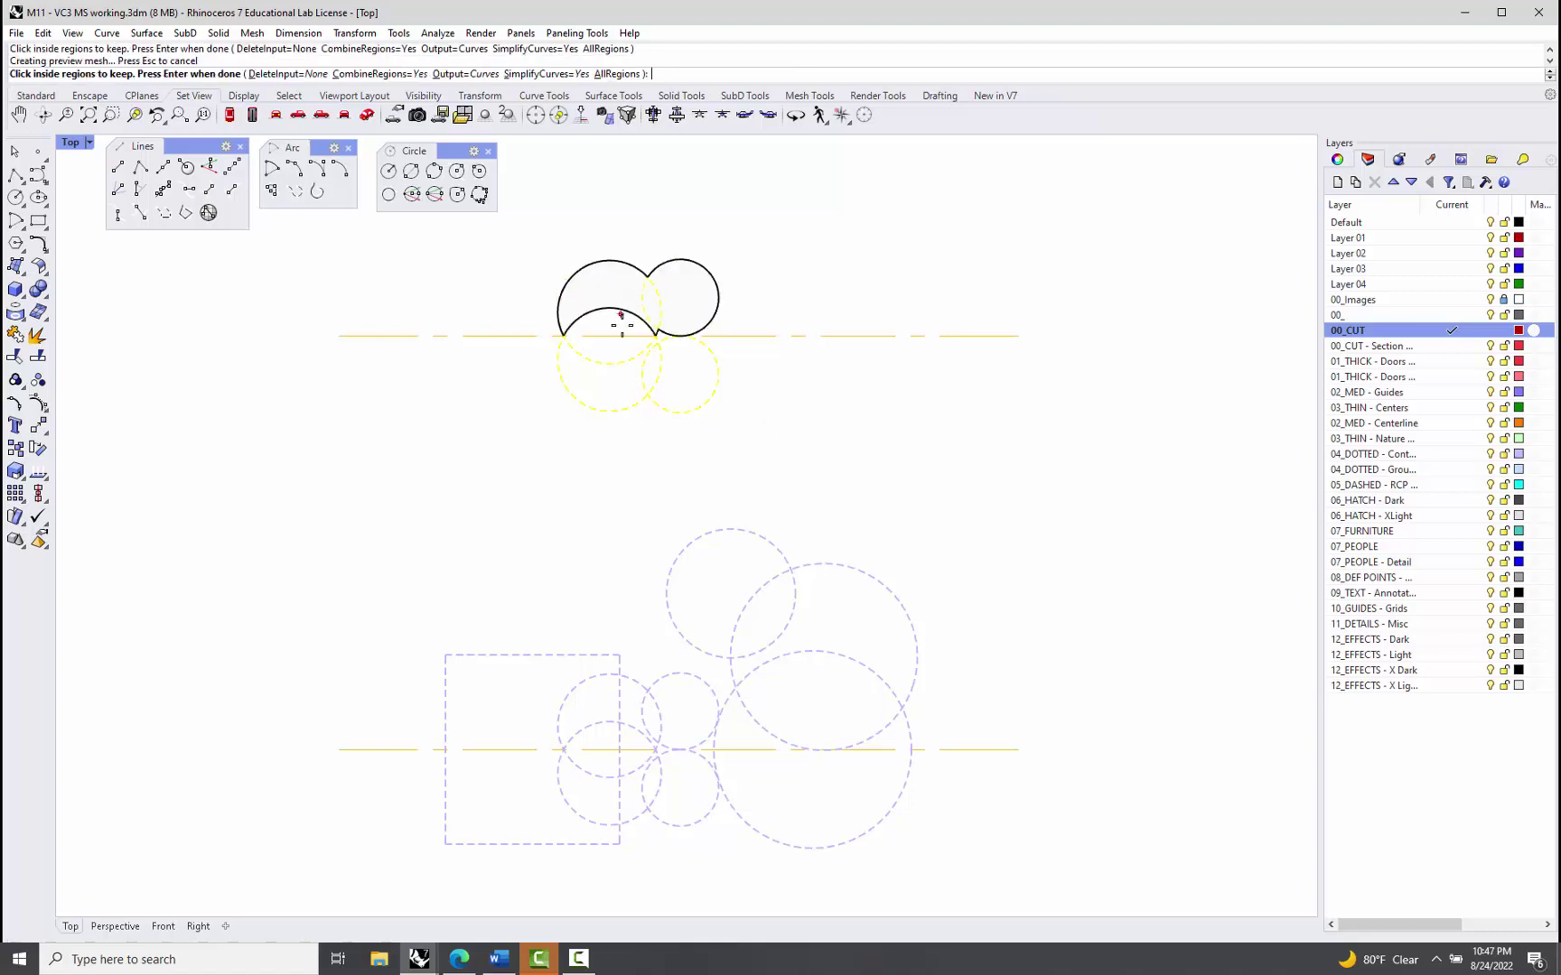
pyautogui.click(614, 332)
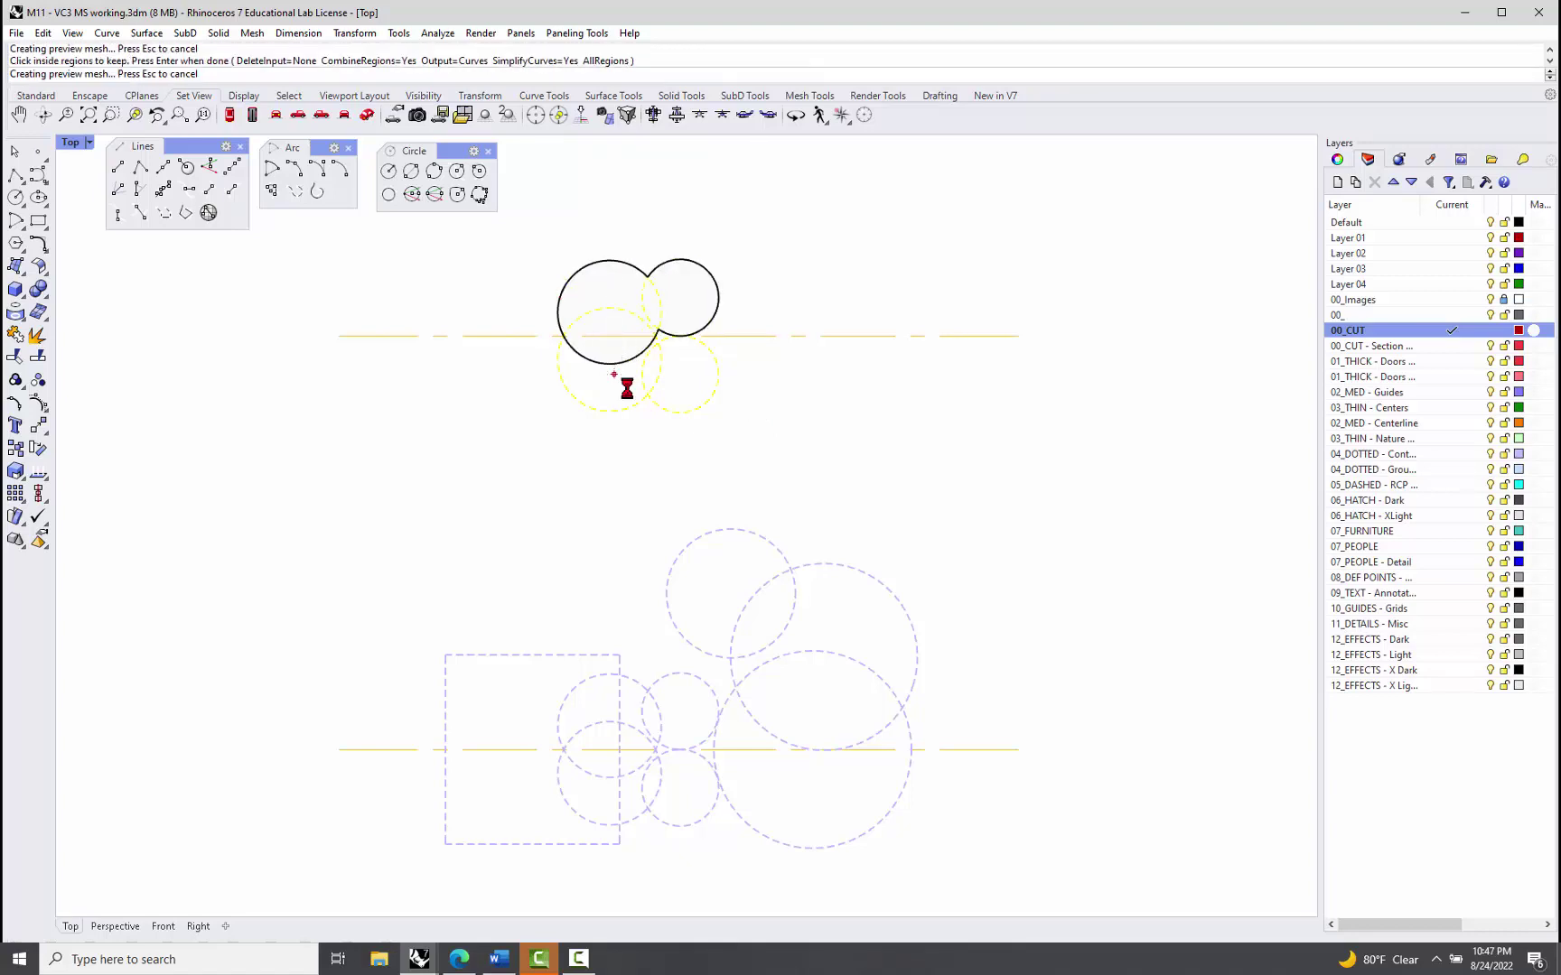
pyautogui.click(614, 374)
pyautogui.scroll(3, 648, 363)
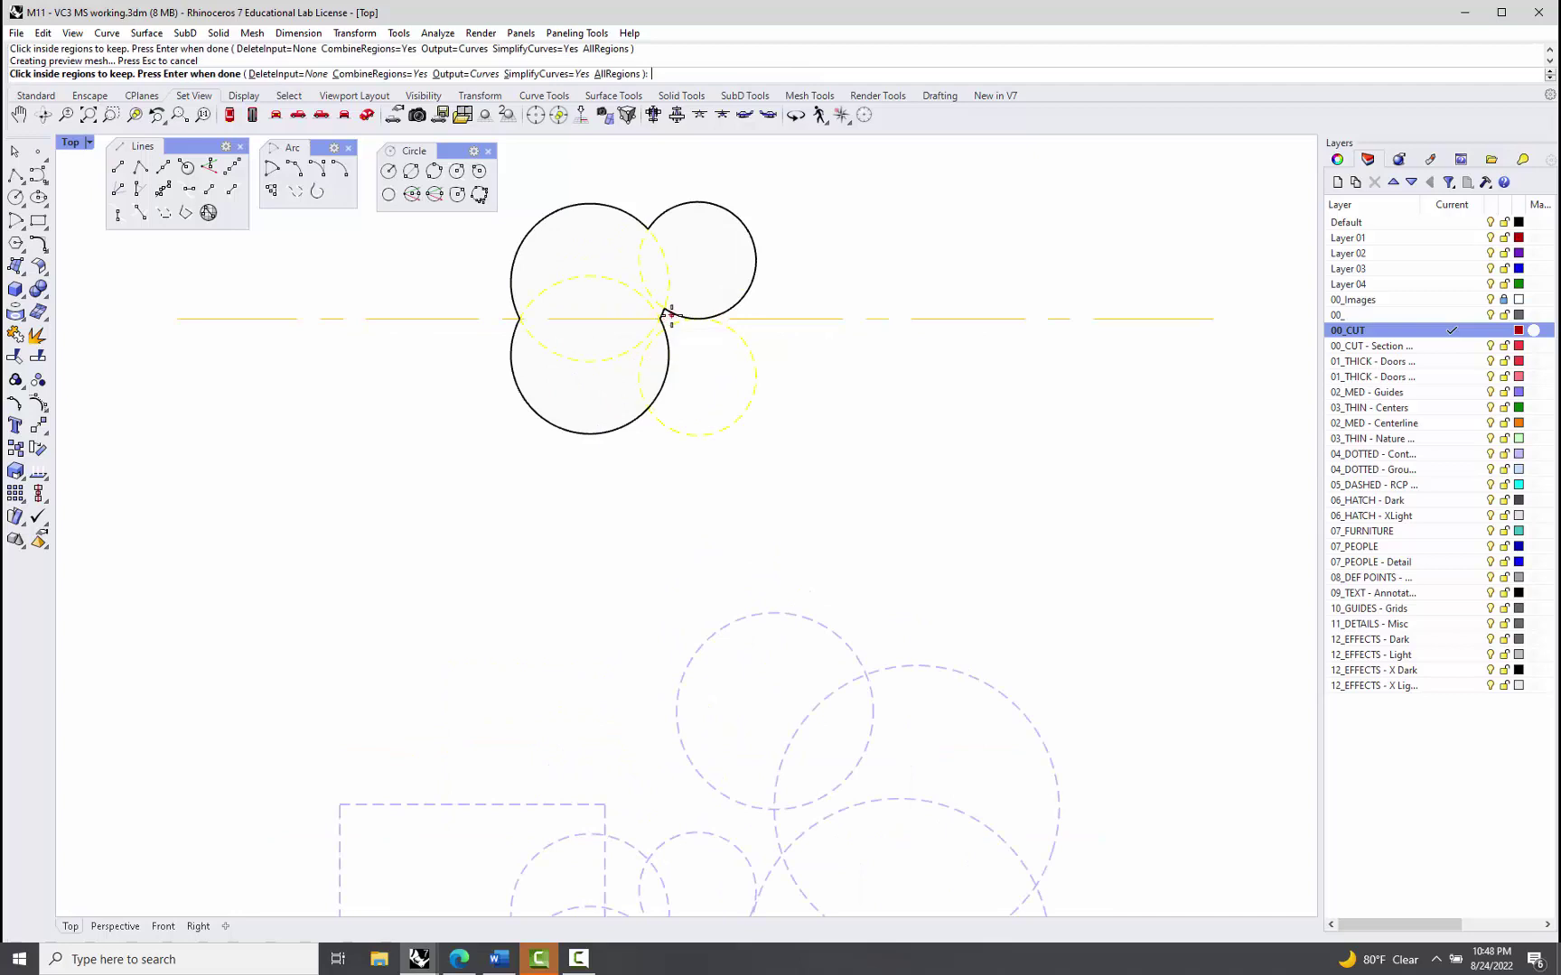
pyautogui.click(670, 317)
pyautogui.scroll(-3, 603, 358)
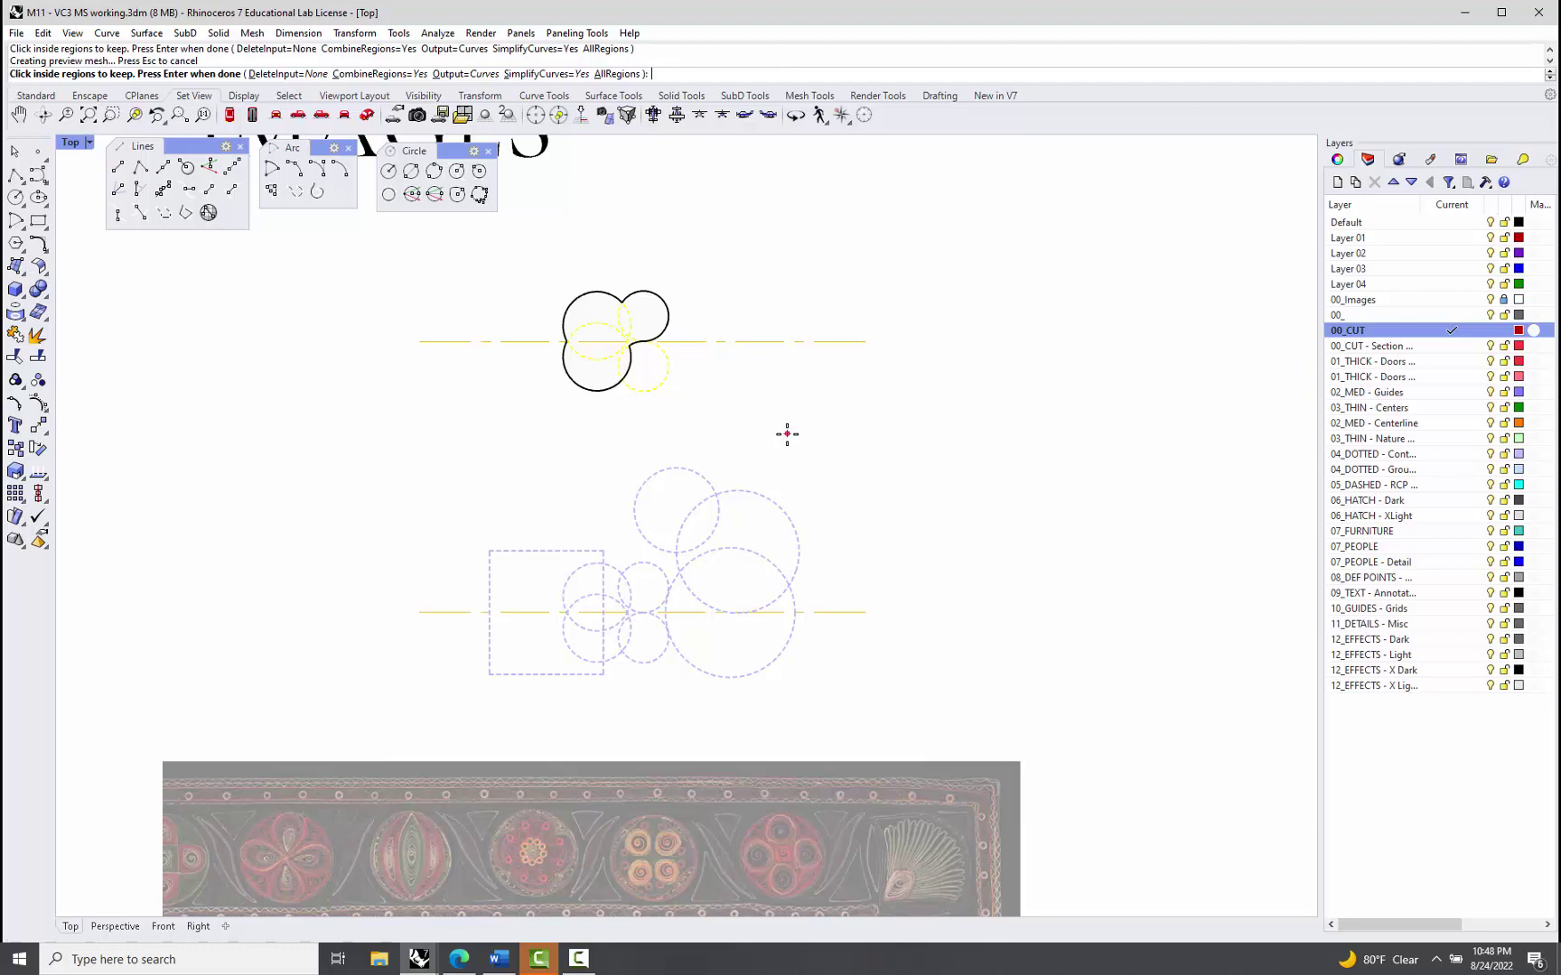
pyautogui.press('Escape')
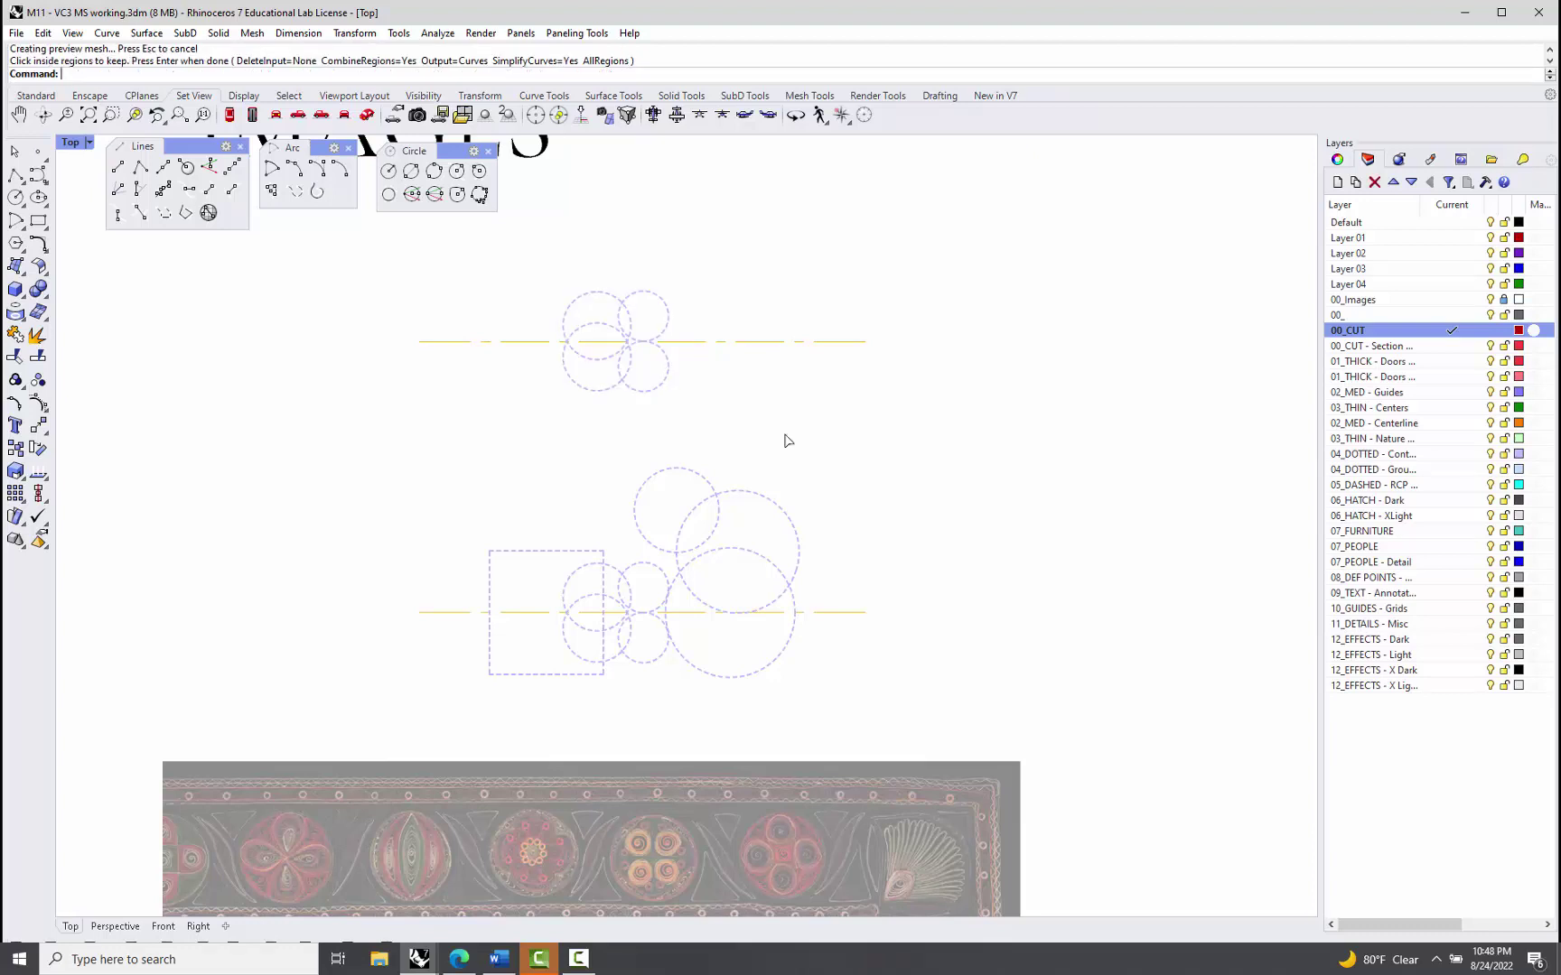
# Step: Run CurveBoolean on the four duplicated circles, combining the upper small circle, both overlapping circles and the gap between them, without the lower small circle's area
pyautogui.press('Return')
pyautogui.moveTo(539, 264); pyautogui.dragTo(769, 446)
pyautogui.press('Return')
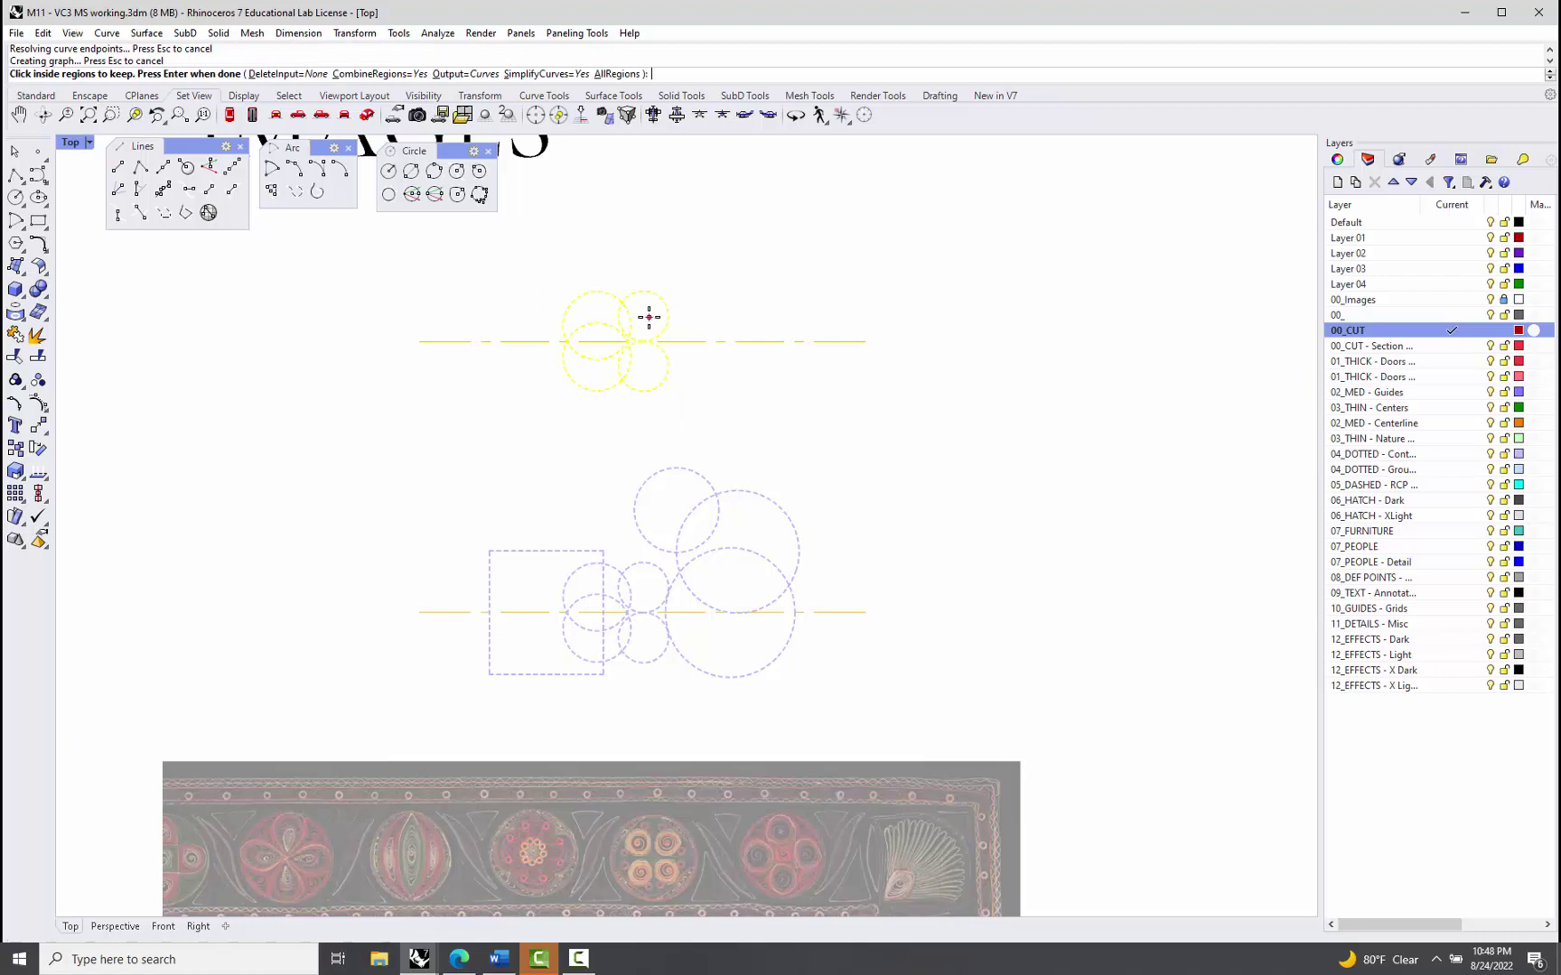
pyautogui.click(647, 317)
pyautogui.scroll(4, 627, 320)
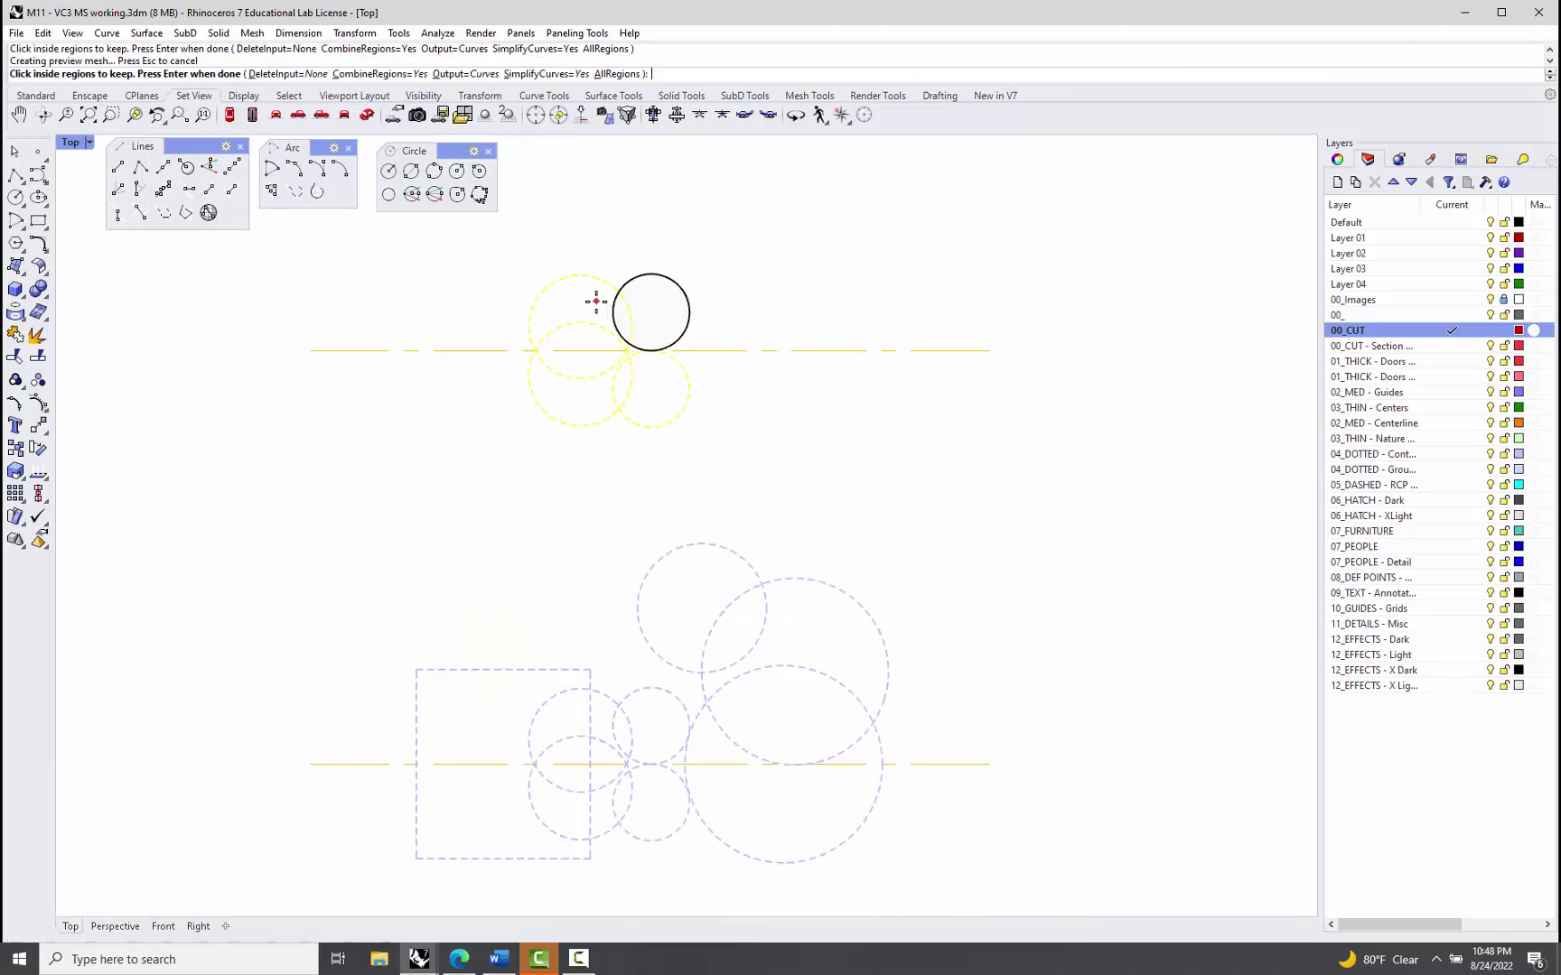
pyautogui.click(596, 309)
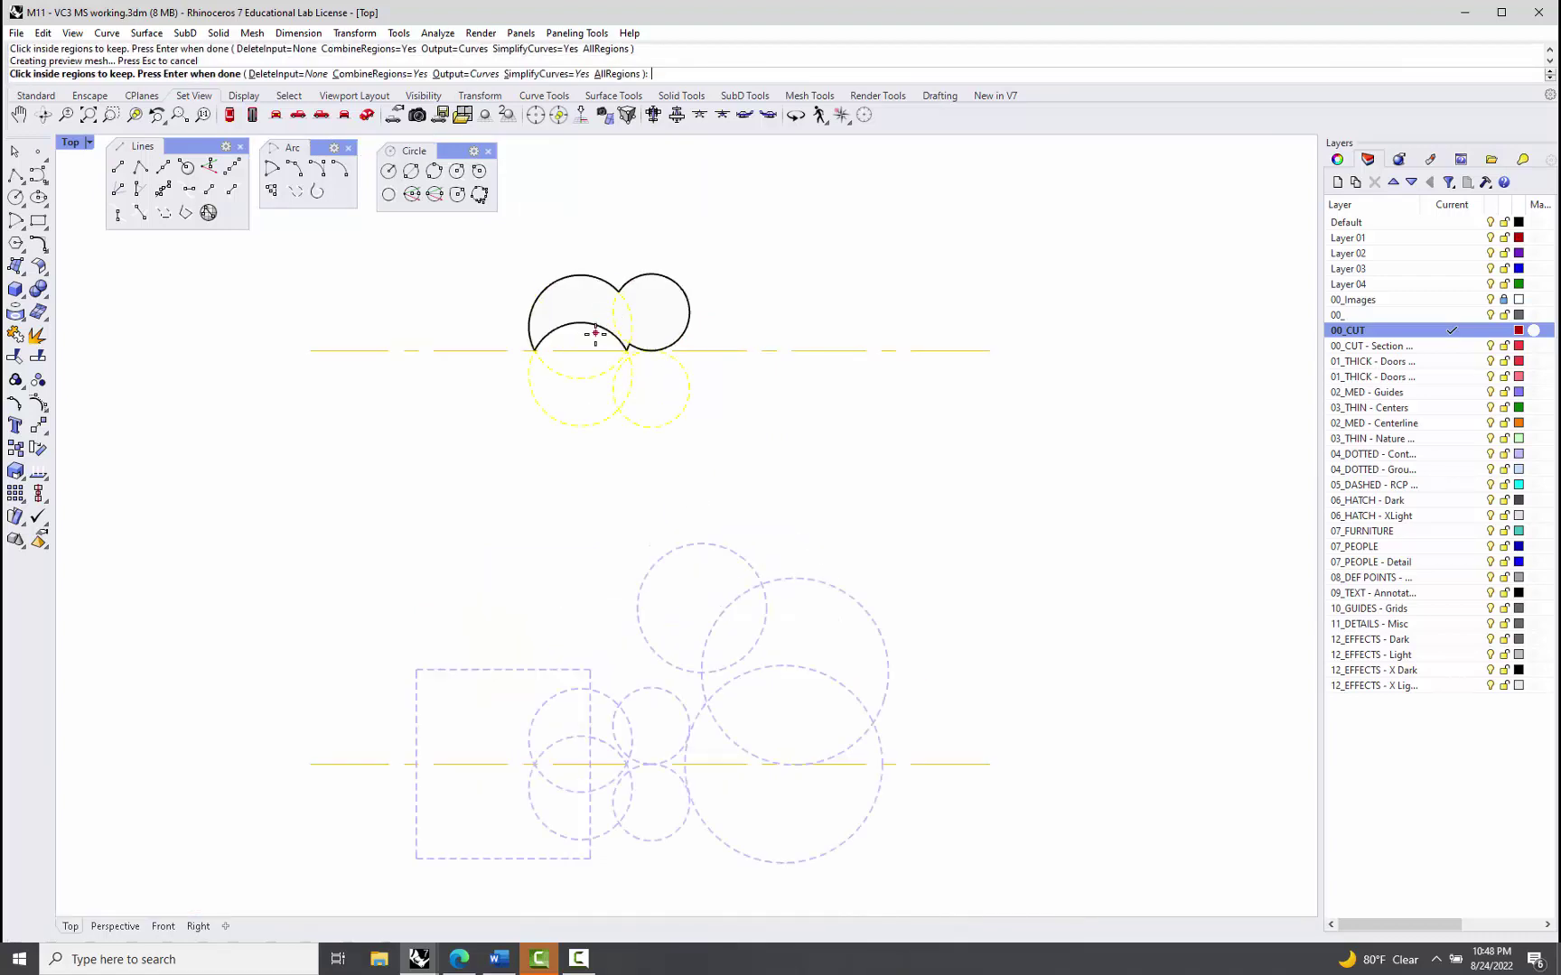
pyautogui.click(587, 389)
pyautogui.scroll(3, 623, 349)
pyautogui.click(632, 350)
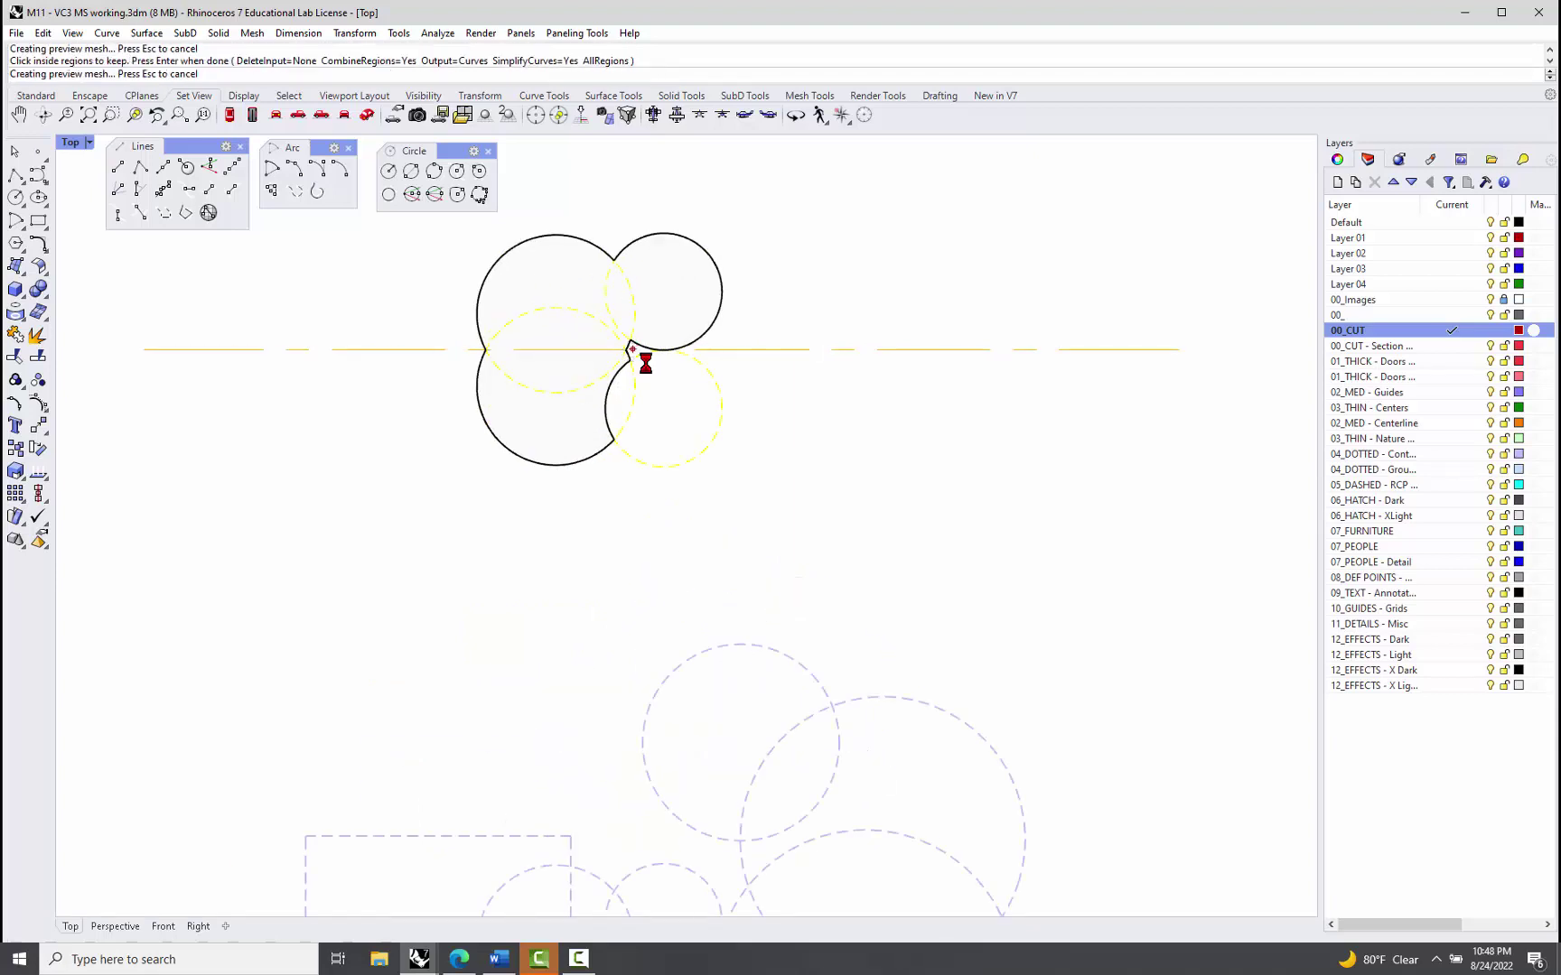
pyautogui.scroll(-3, 540, 386)
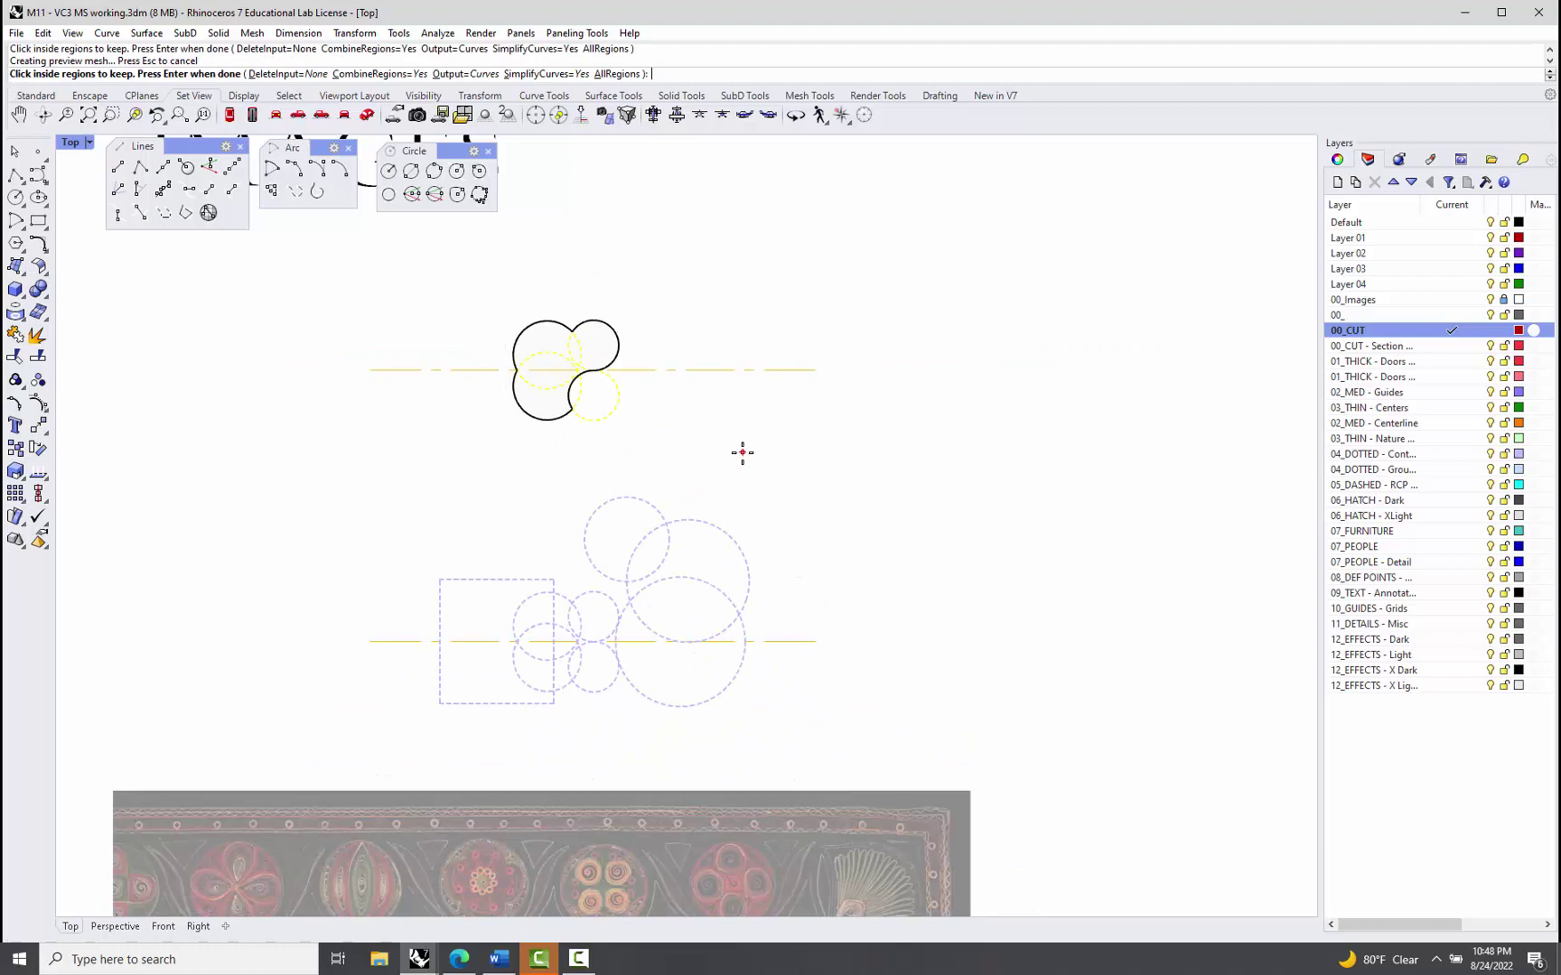
pyautogui.press('Return')
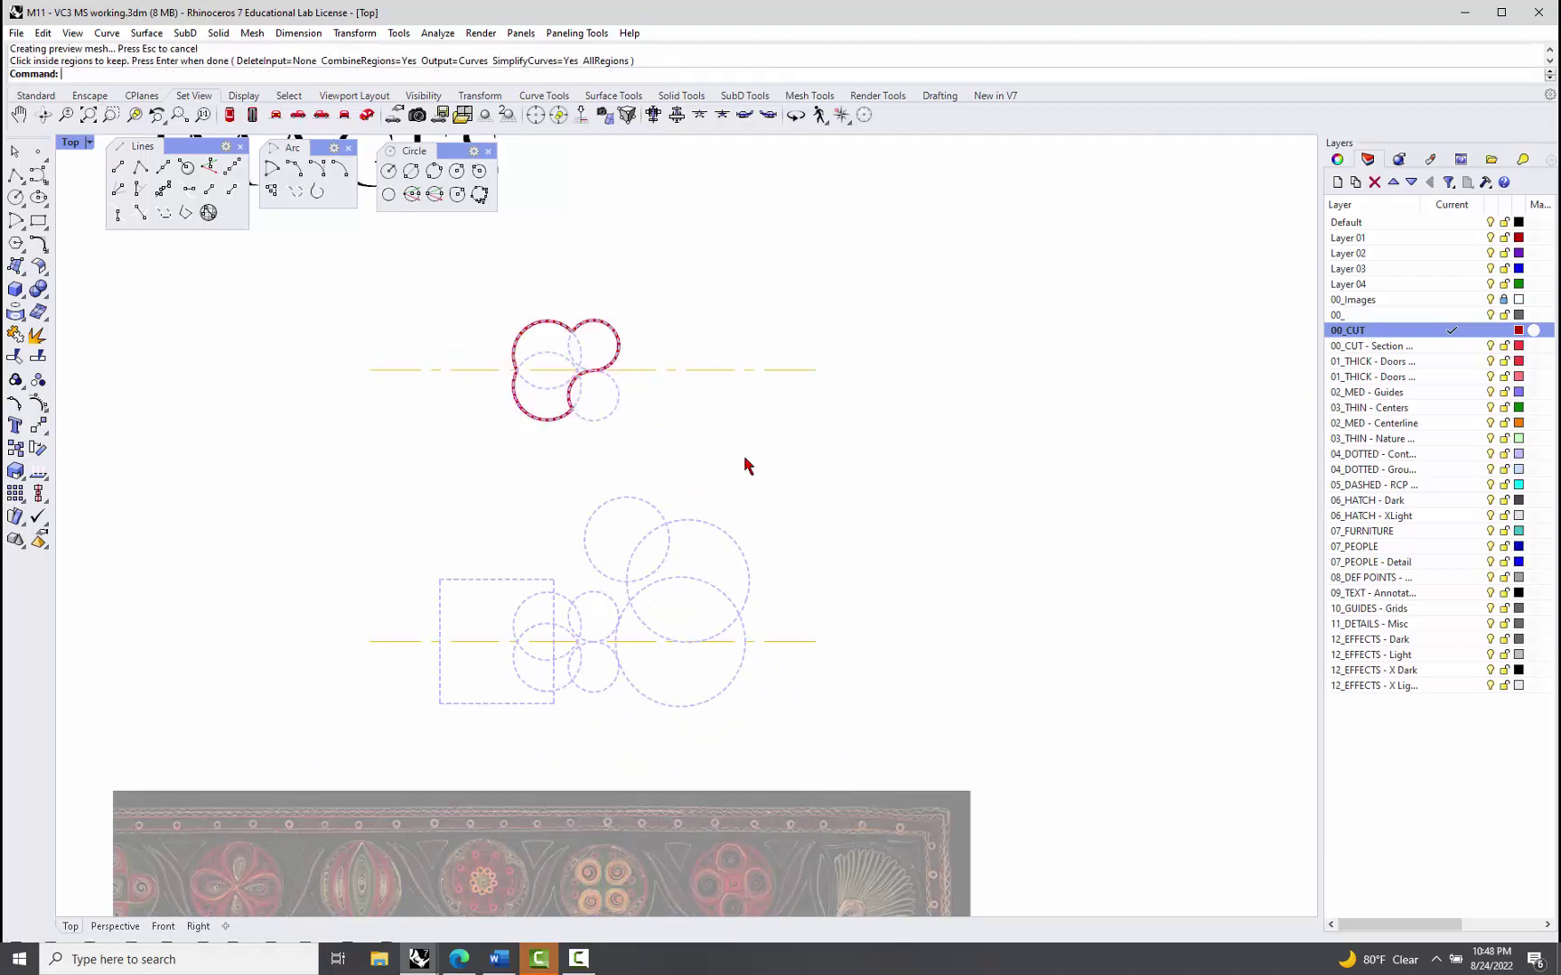
# Step: Start CurveBoolean on the full guide set: the rectangle, all seven circles and the centerline
pyautogui.scroll(-3, 744, 457)
pyautogui.scroll(3, 702, 580)
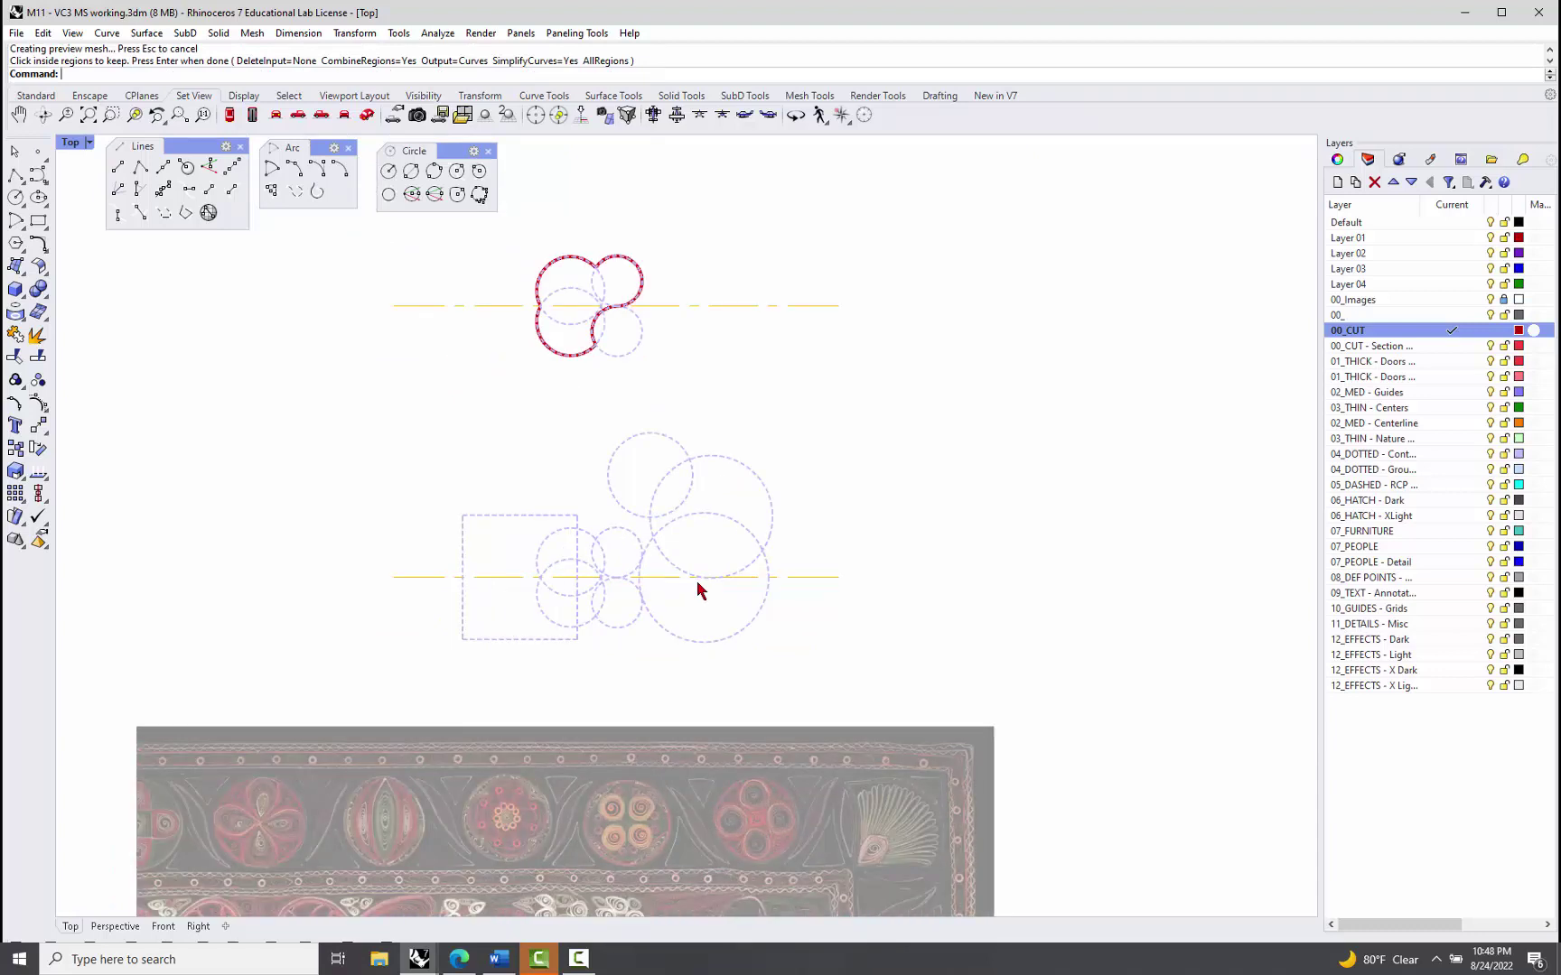
pyautogui.scroll(3, 641, 601)
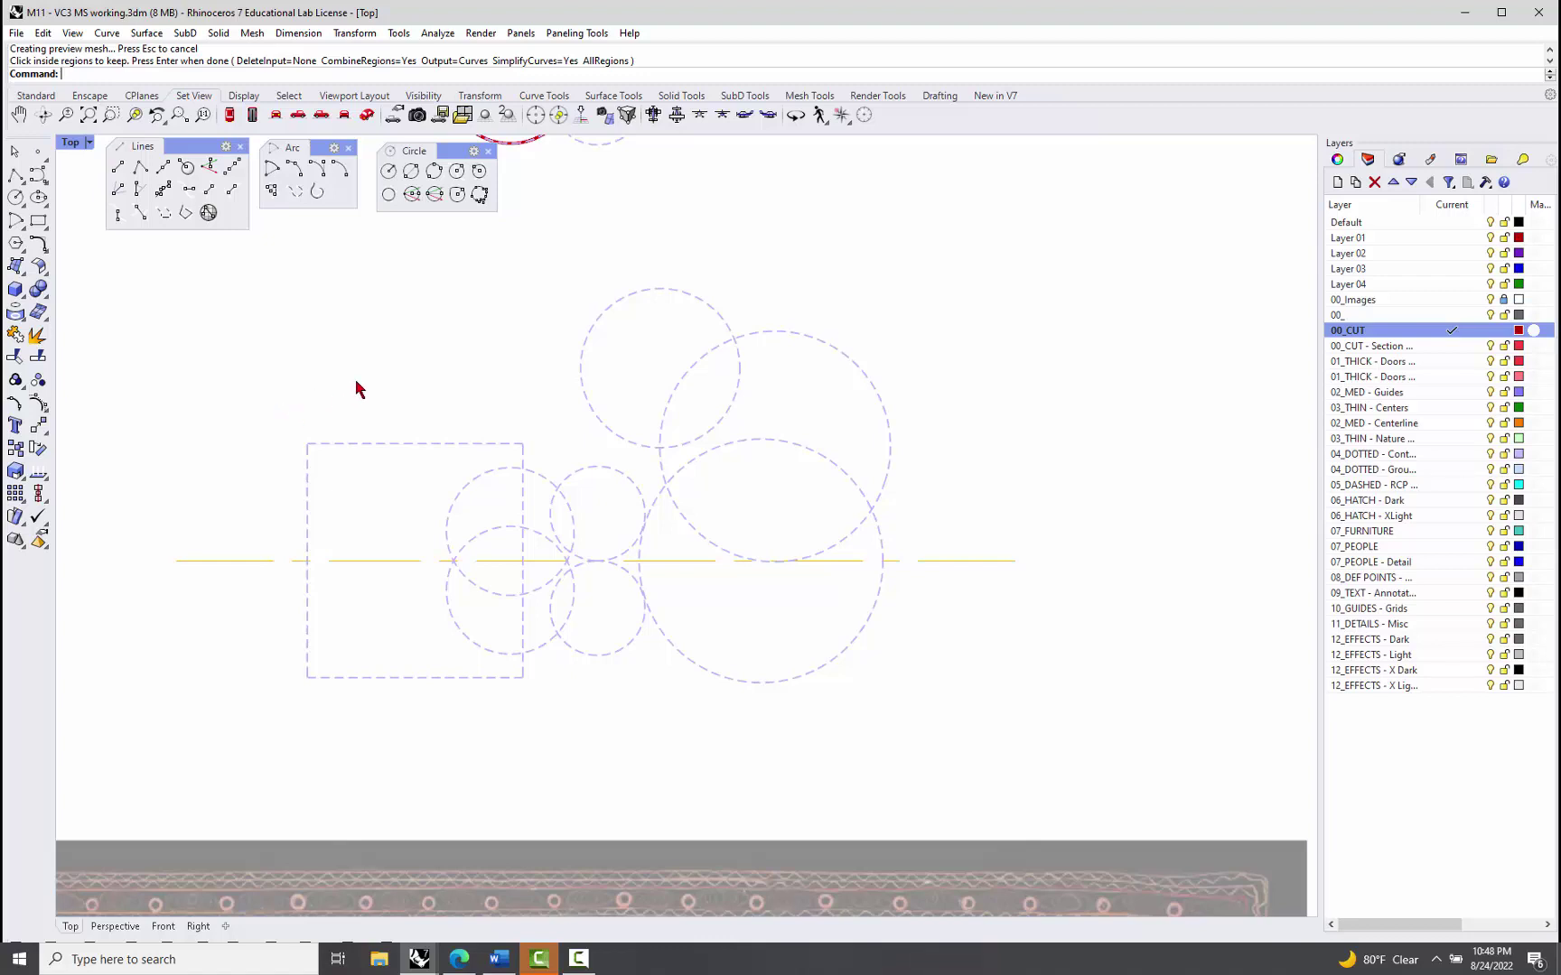
pyautogui.write('urveBoolean')
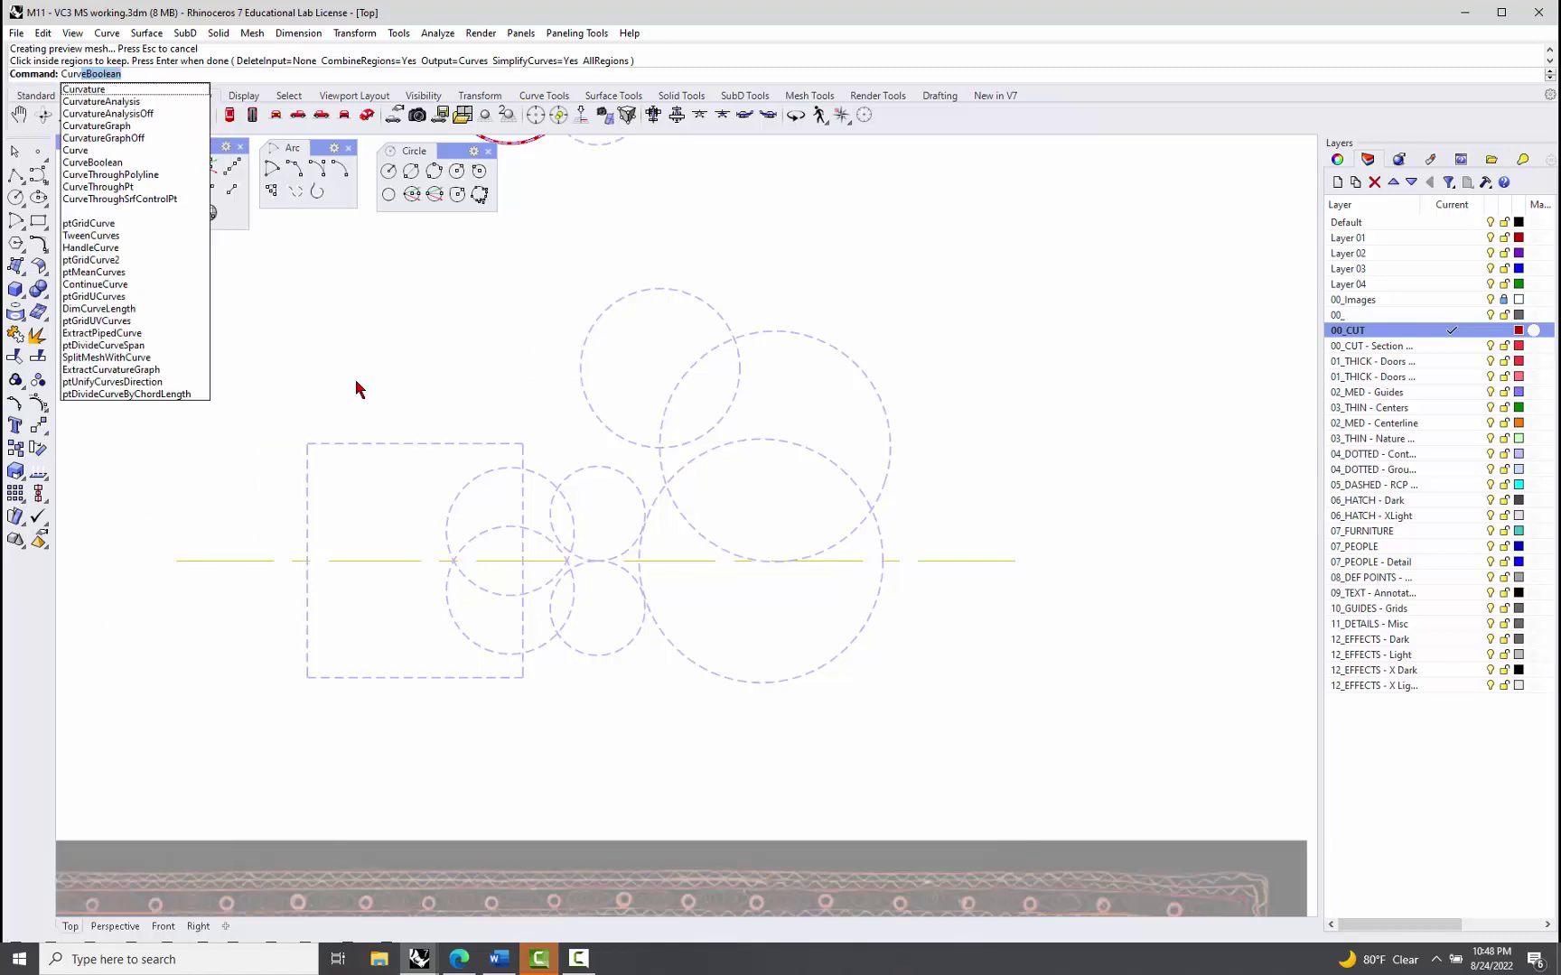
pyautogui.press('Return')
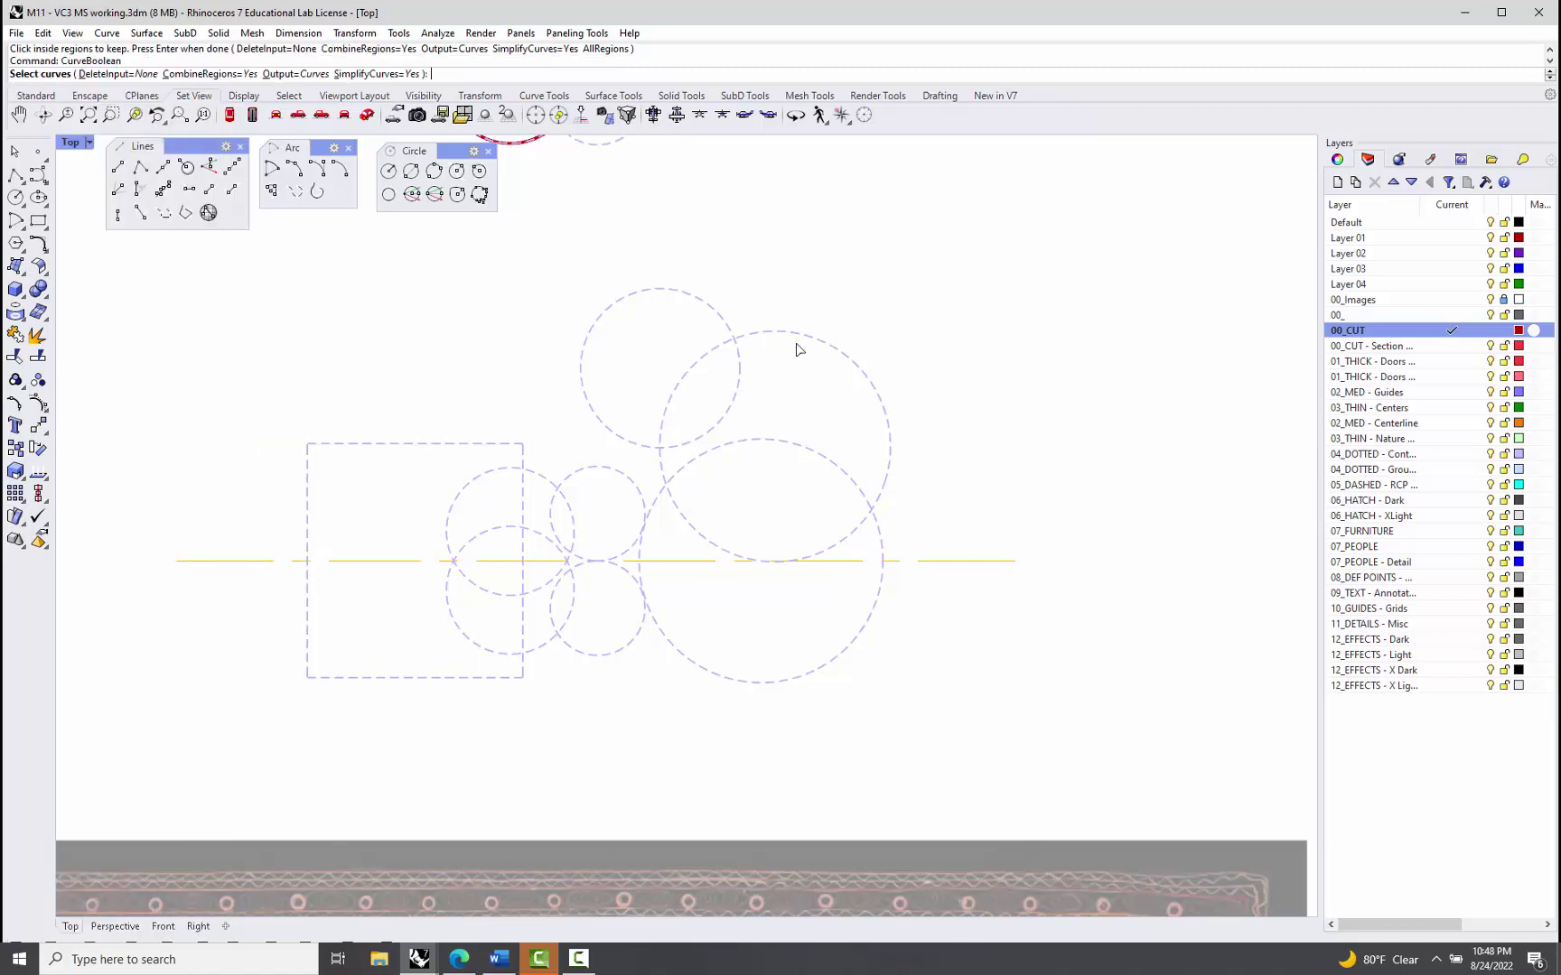
pyautogui.moveTo(221, 266); pyautogui.dragTo(985, 743)
pyautogui.moveTo(1045, 671); pyautogui.dragTo(943, 519)
pyautogui.press('Return')
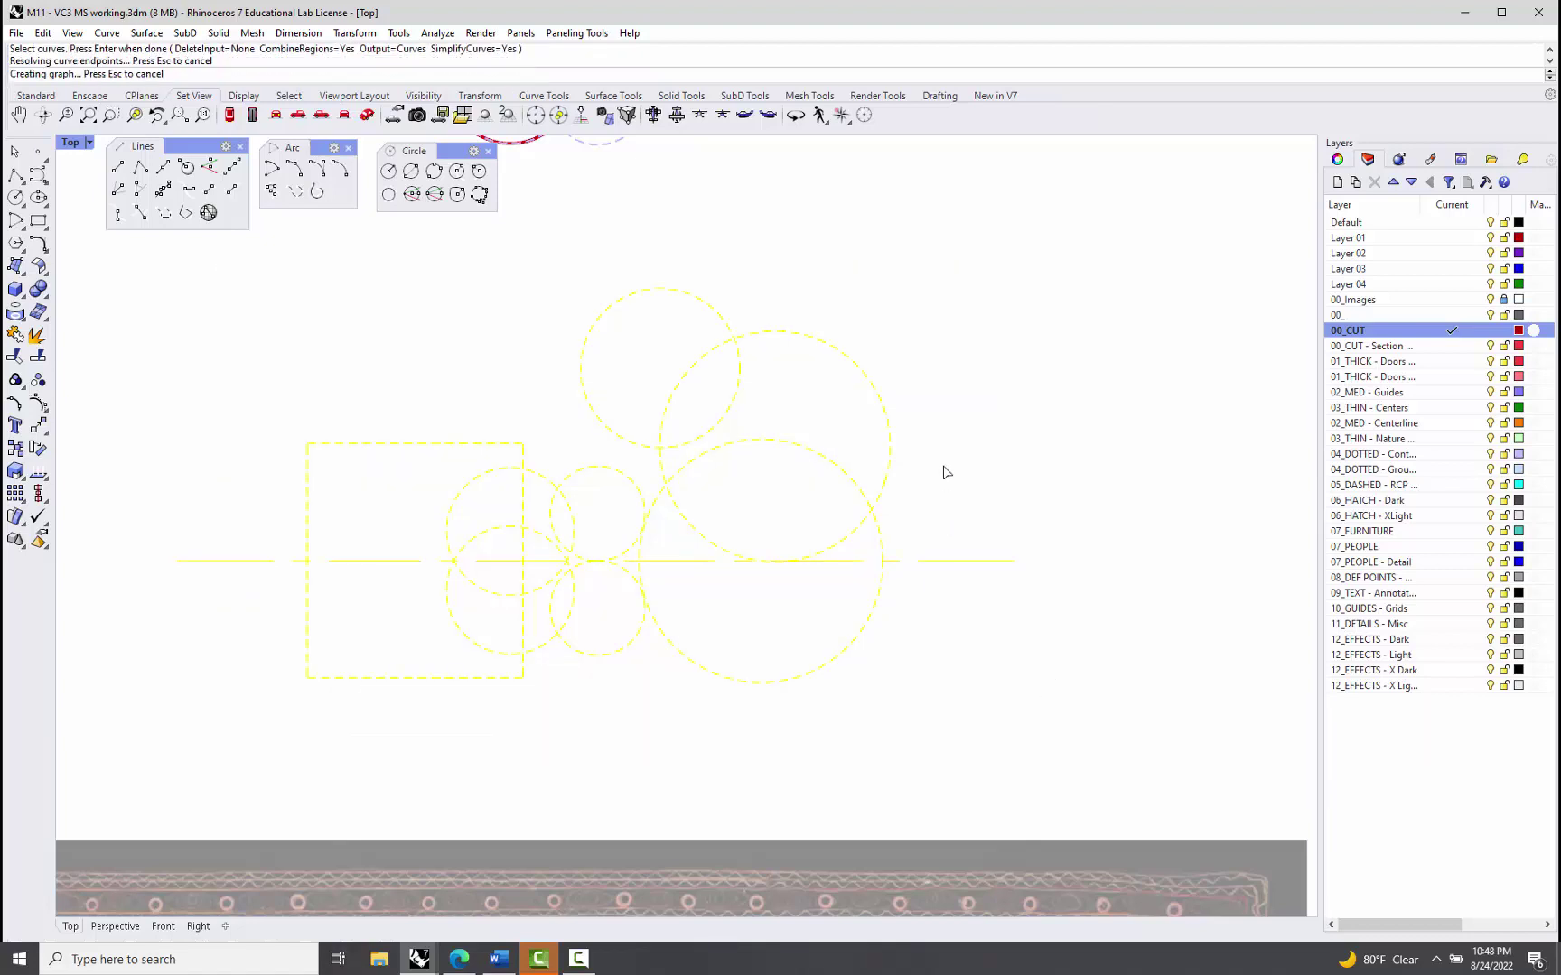
# Step: Combine the topmost circle, the large circle overlapping it and the adjoining piece of the lower large circle above the centerline
pyautogui.click(649, 411)
pyautogui.click(696, 413)
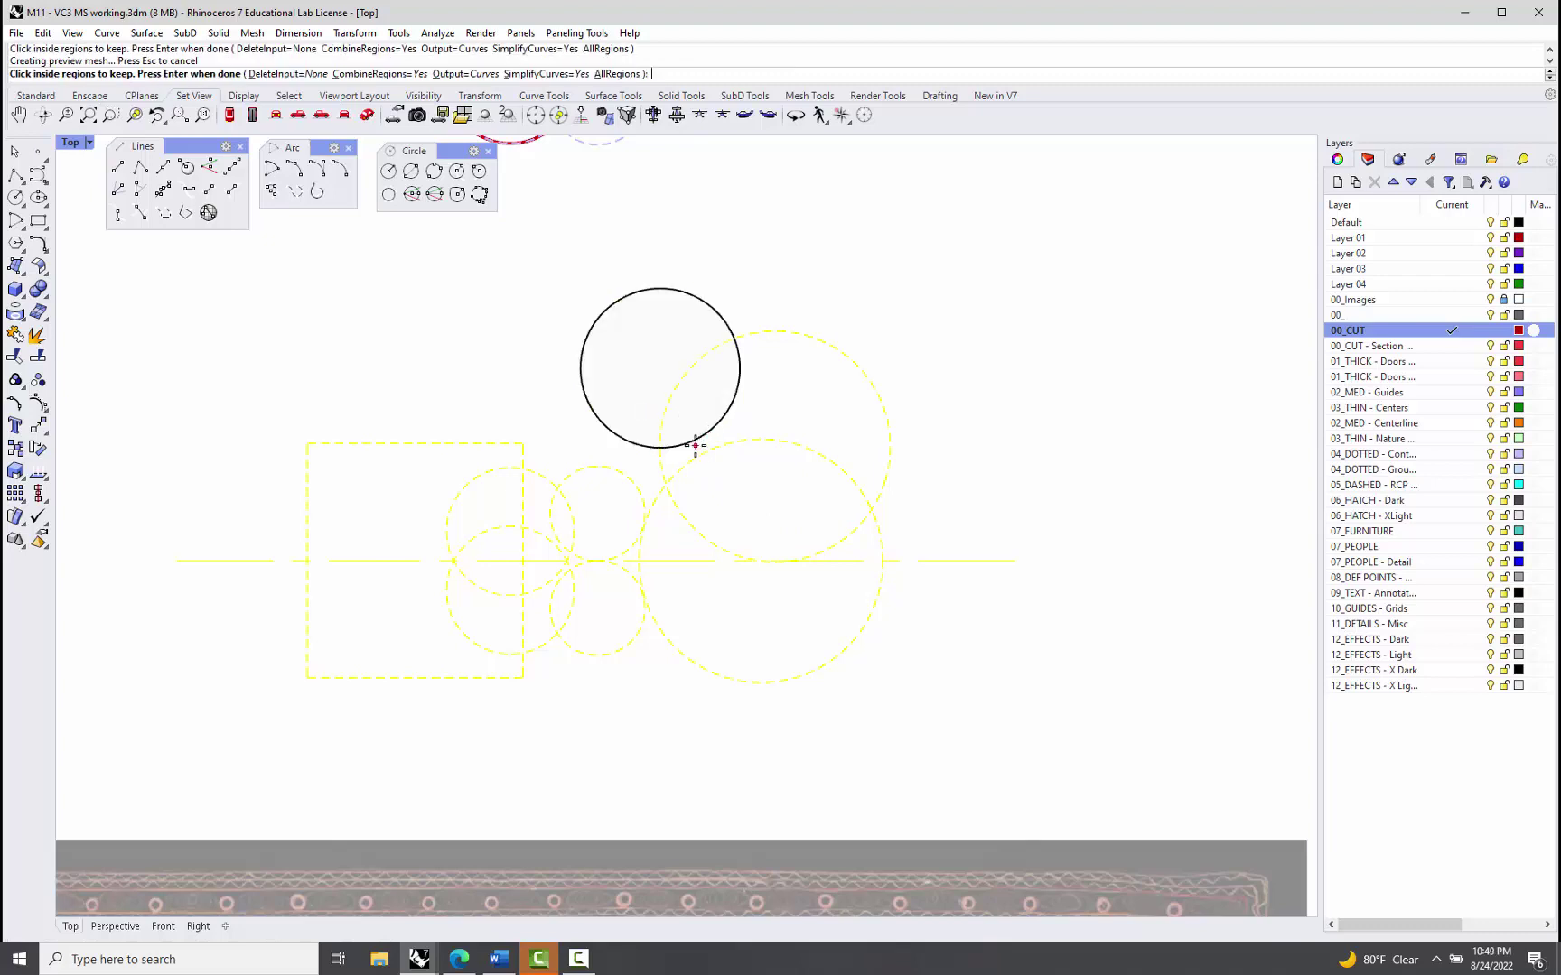
pyautogui.click(695, 444)
pyautogui.click(730, 487)
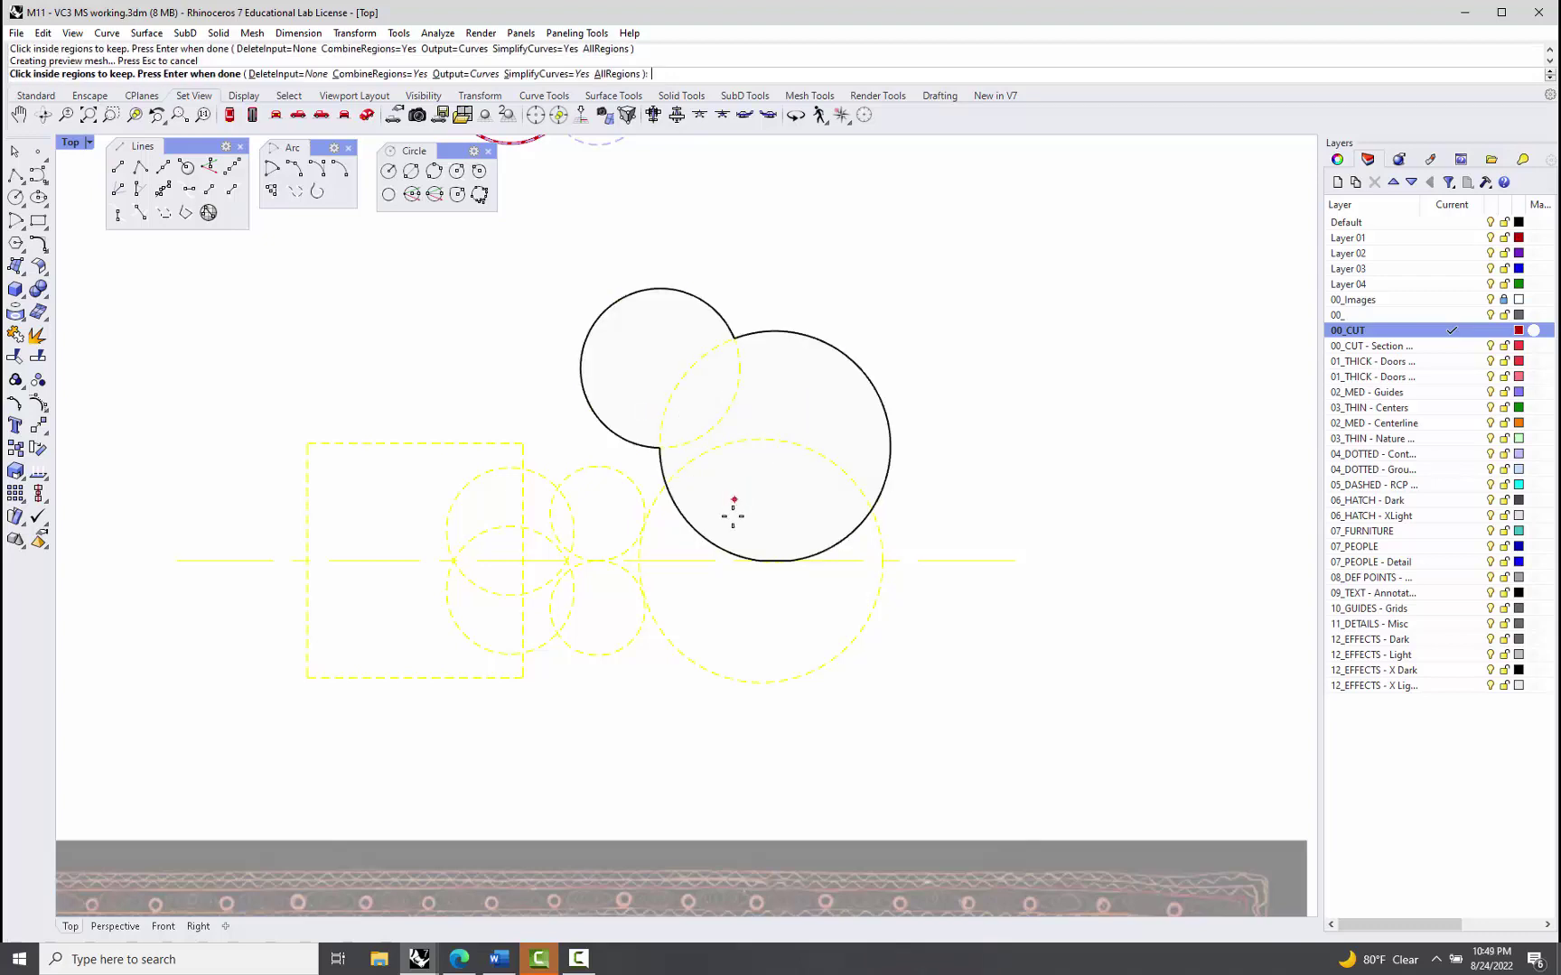
pyautogui.click(663, 536)
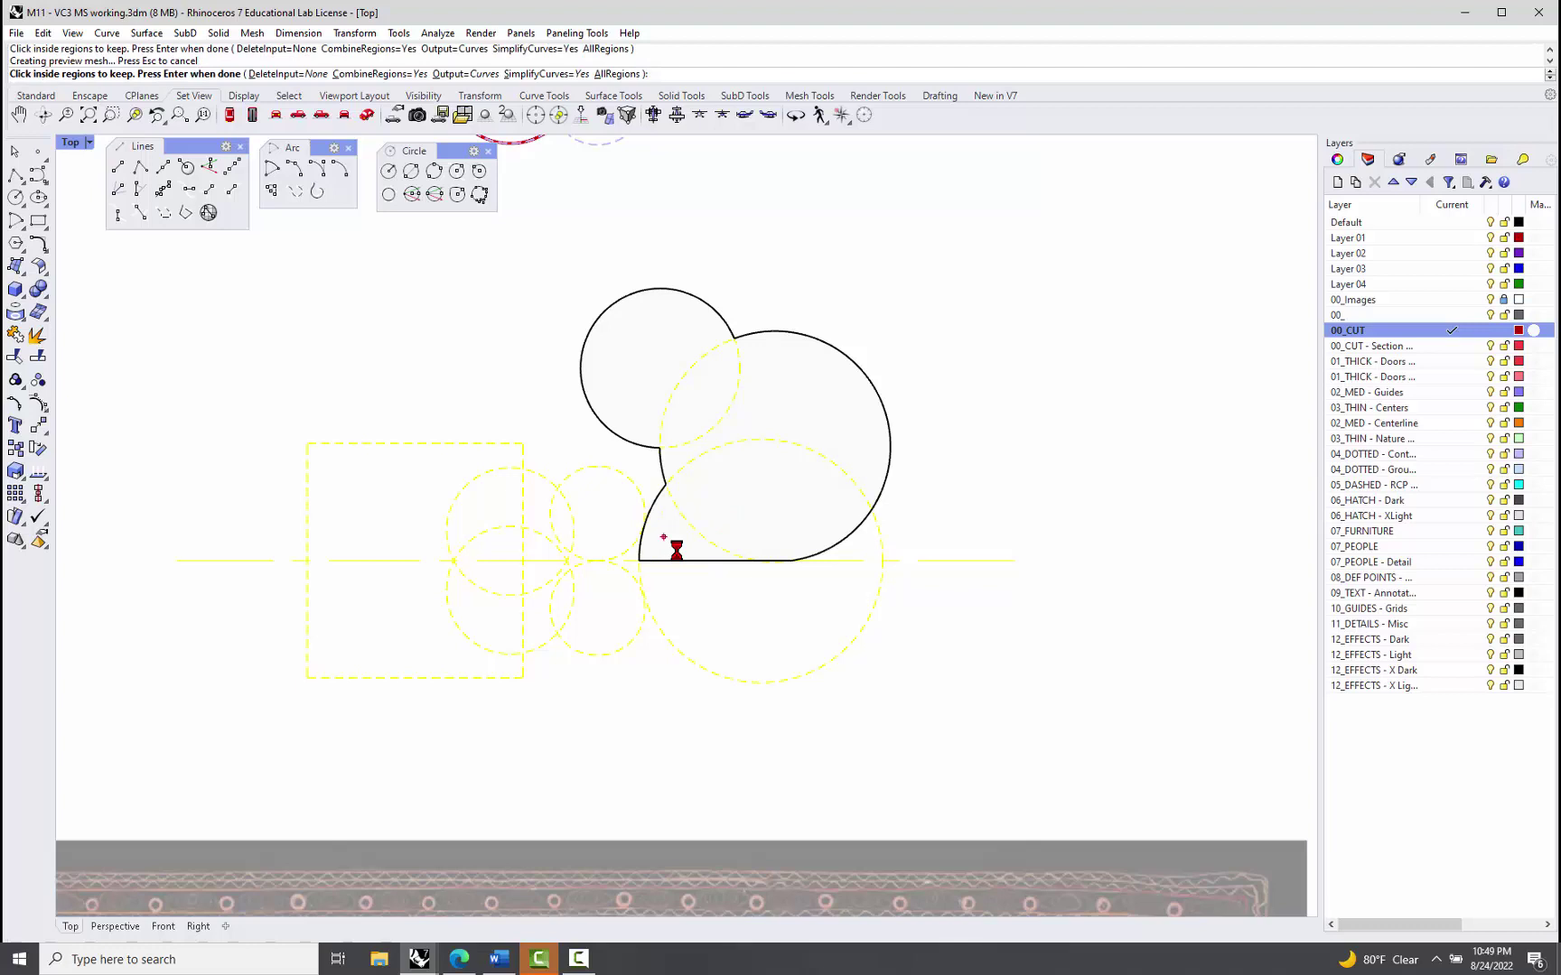
pyautogui.click(658, 400)
# Step: Try to add the narrow gap between the small circles and the lower large circle to the kept regions
pyautogui.scroll(2, 622, 557)
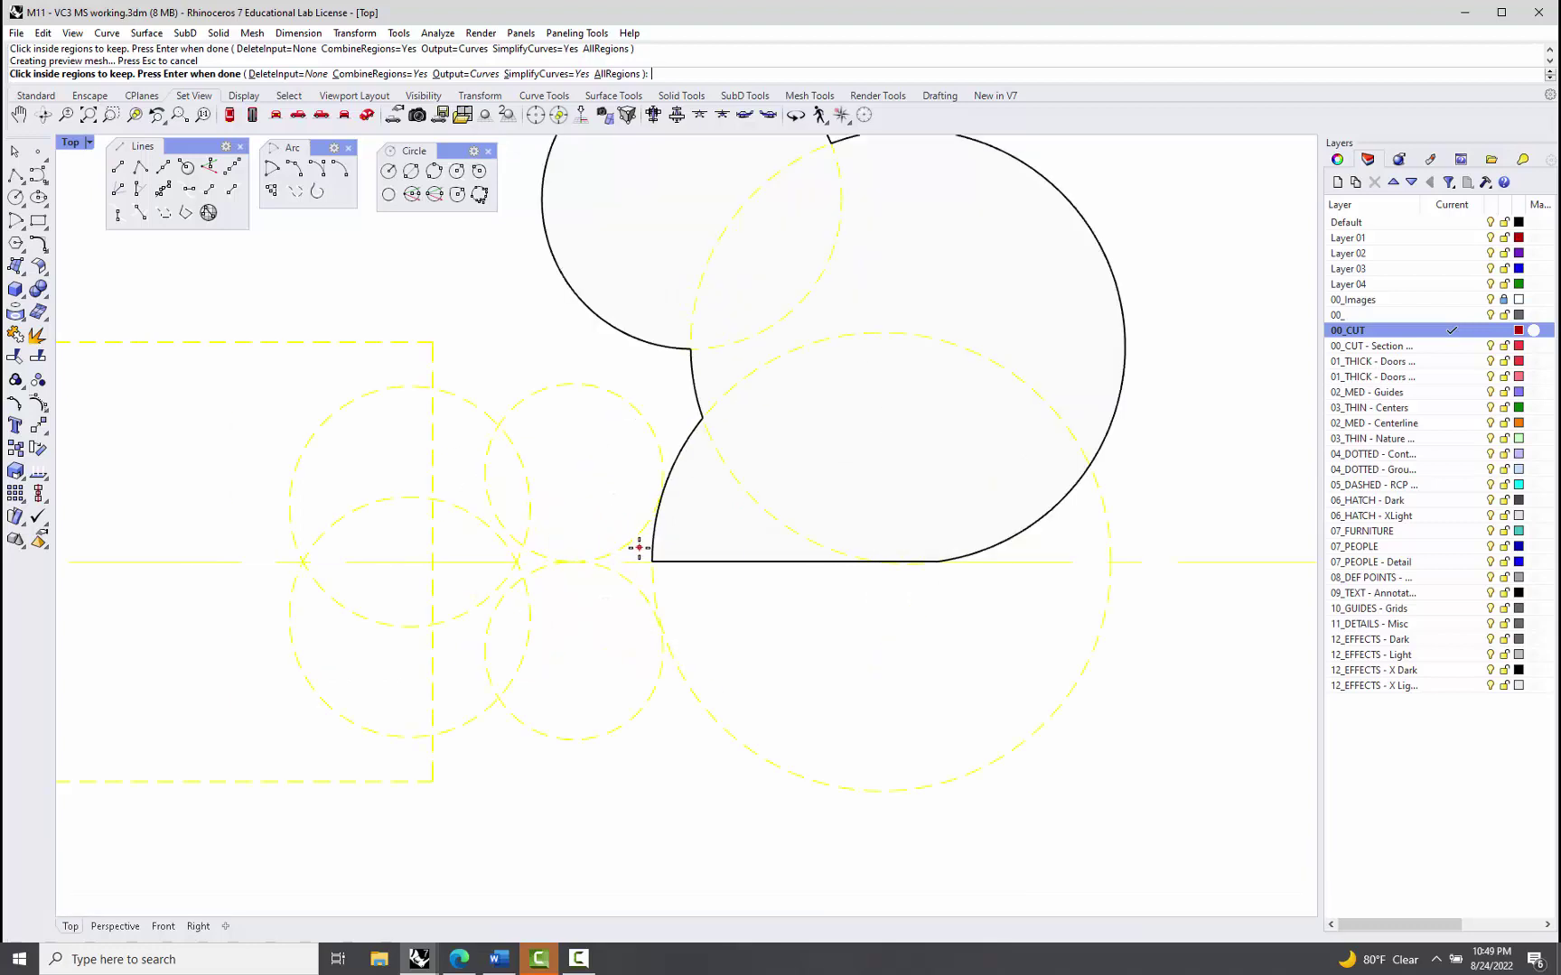
pyautogui.click(650, 560)
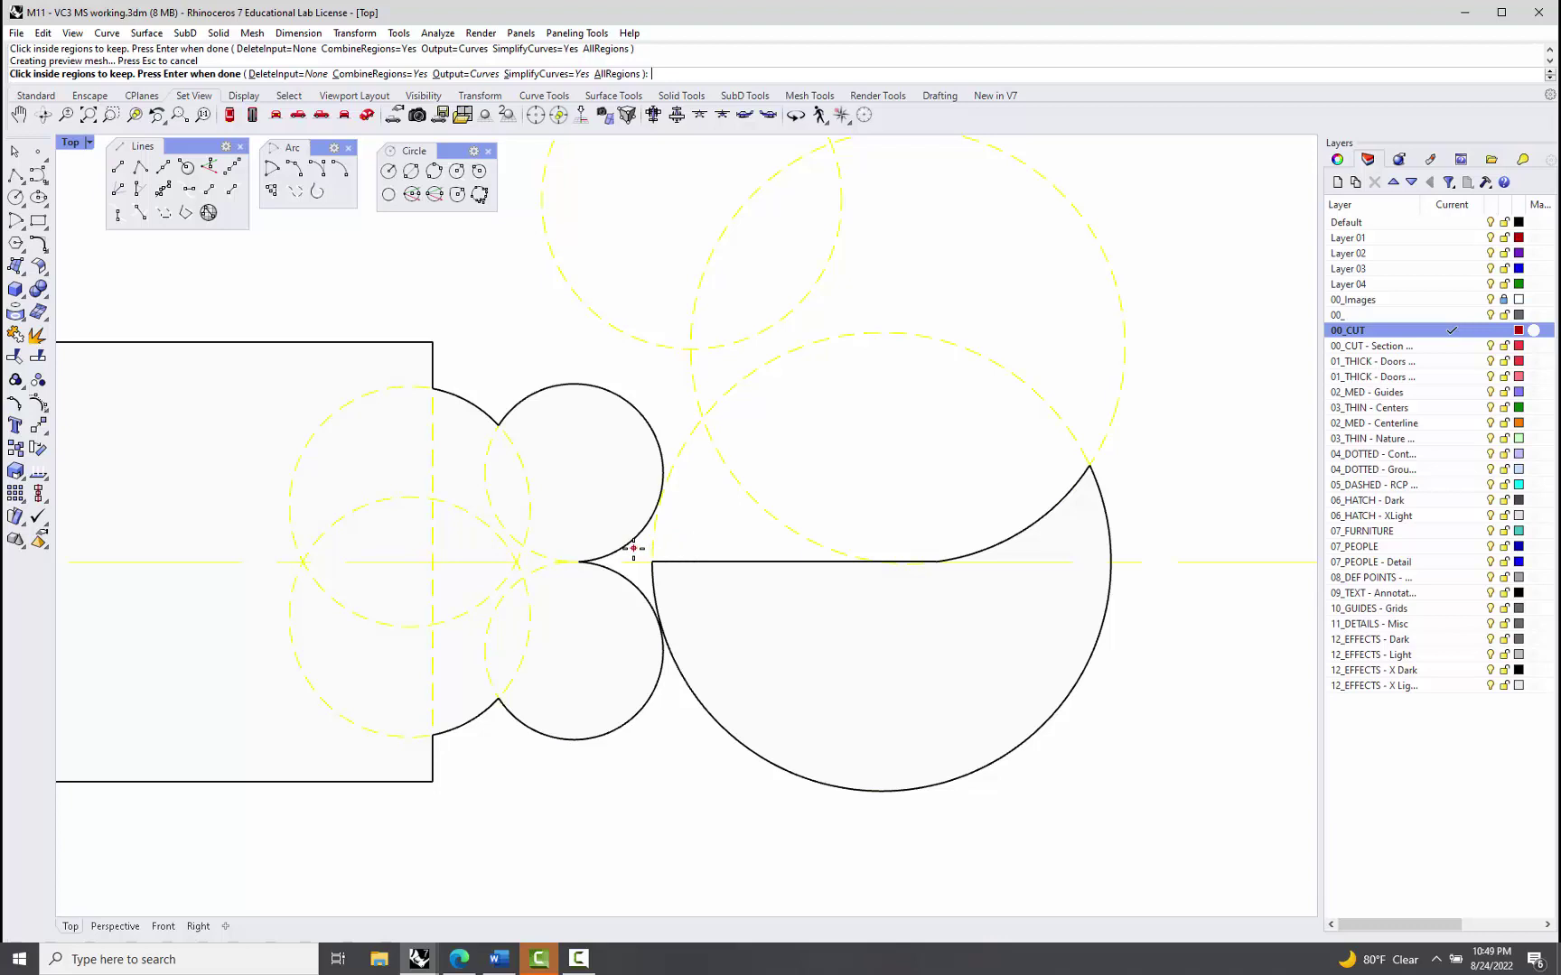
pyautogui.scroll(-5, 669, 533)
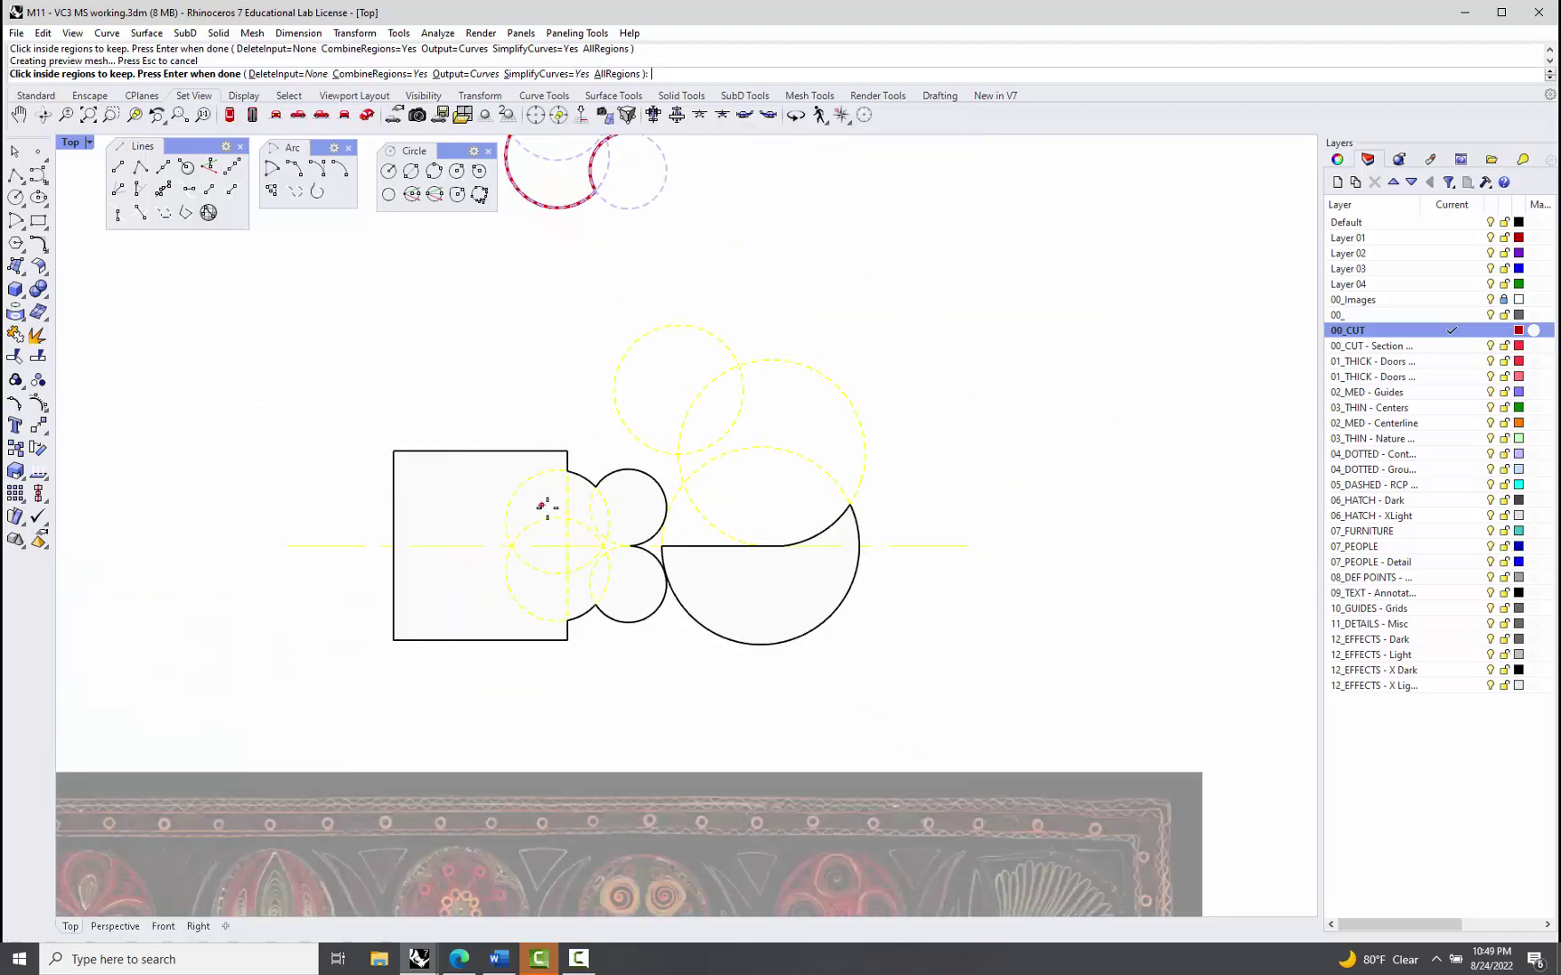
pyautogui.scroll(3, 666, 540)
pyautogui.click(694, 539)
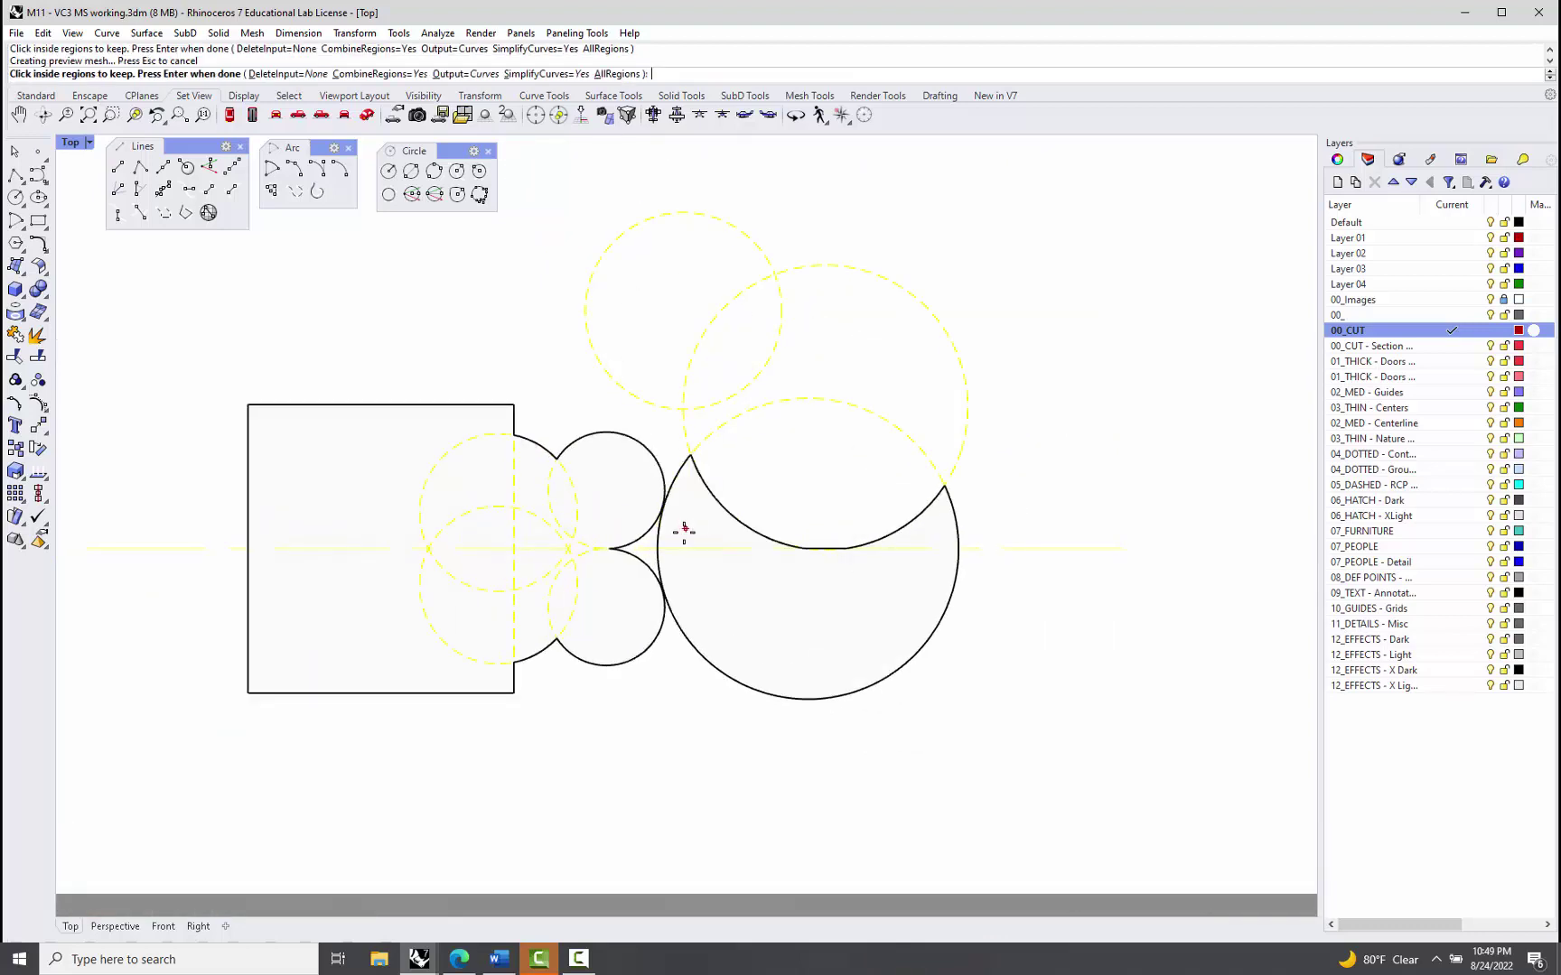
pyautogui.click(644, 550)
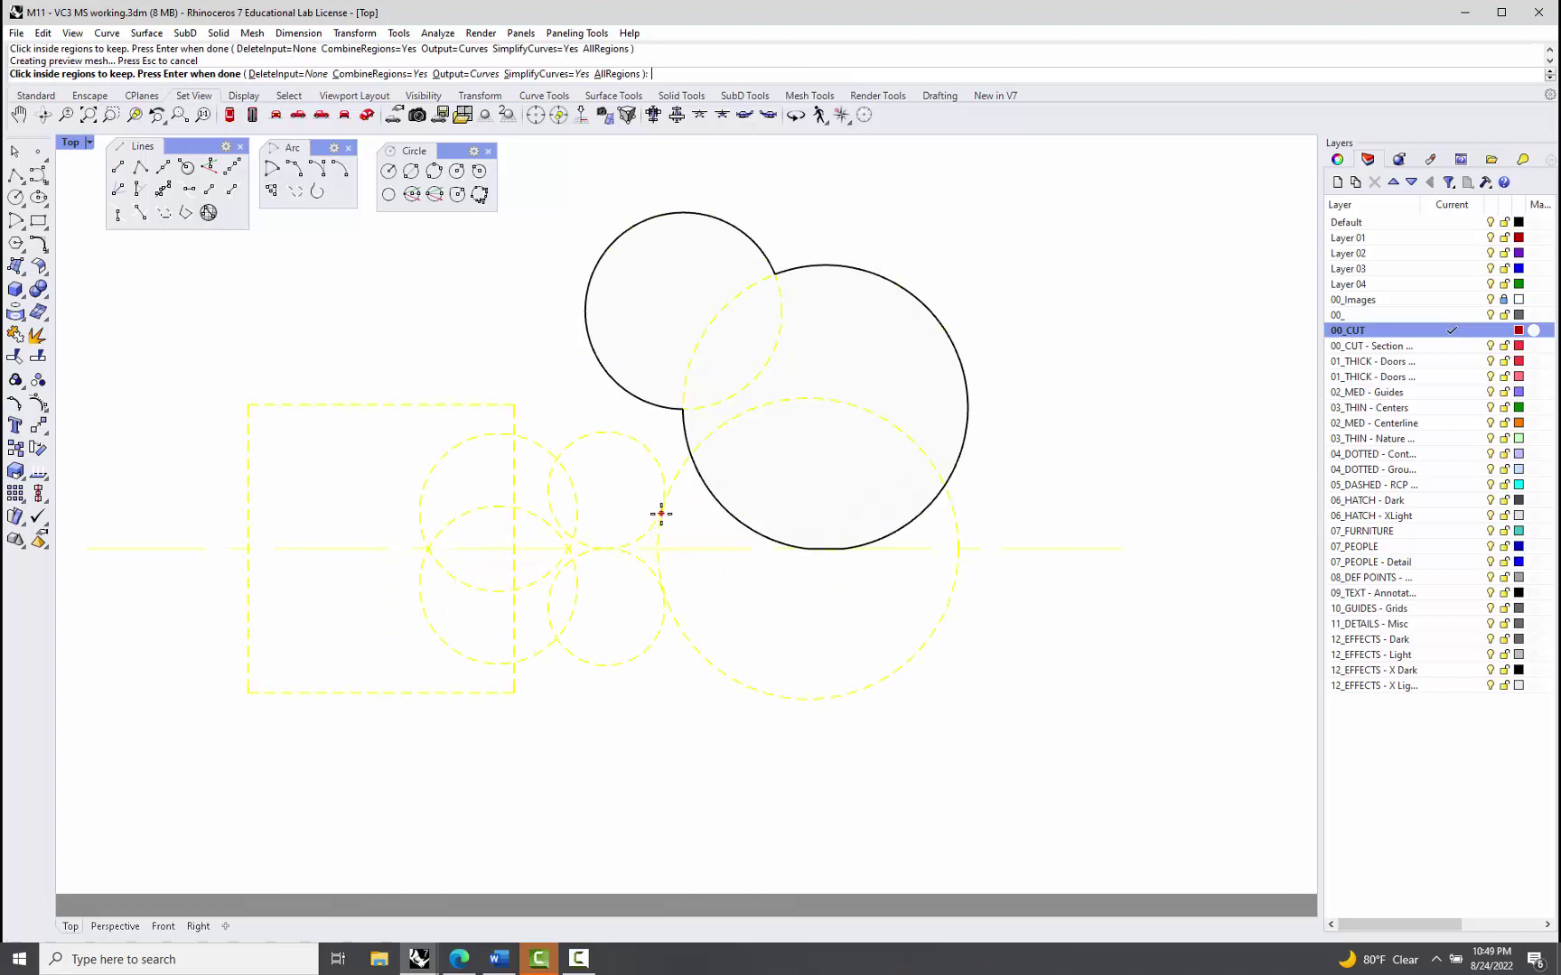
pyautogui.scroll(8, 661, 514)
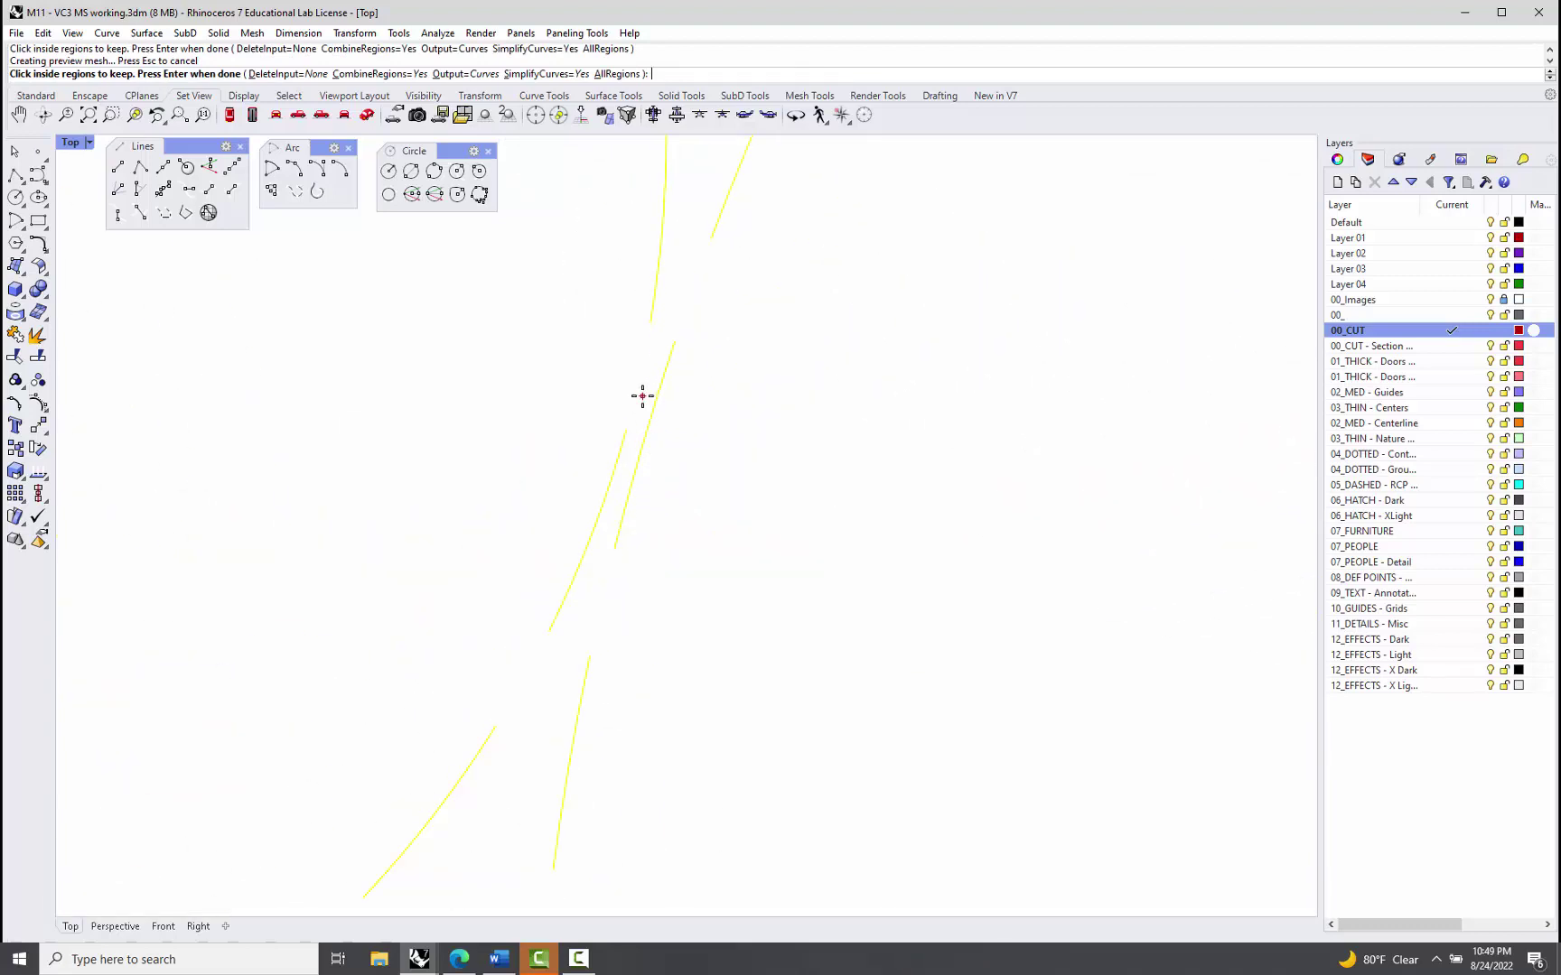
pyautogui.scroll(-10, 622, 502)
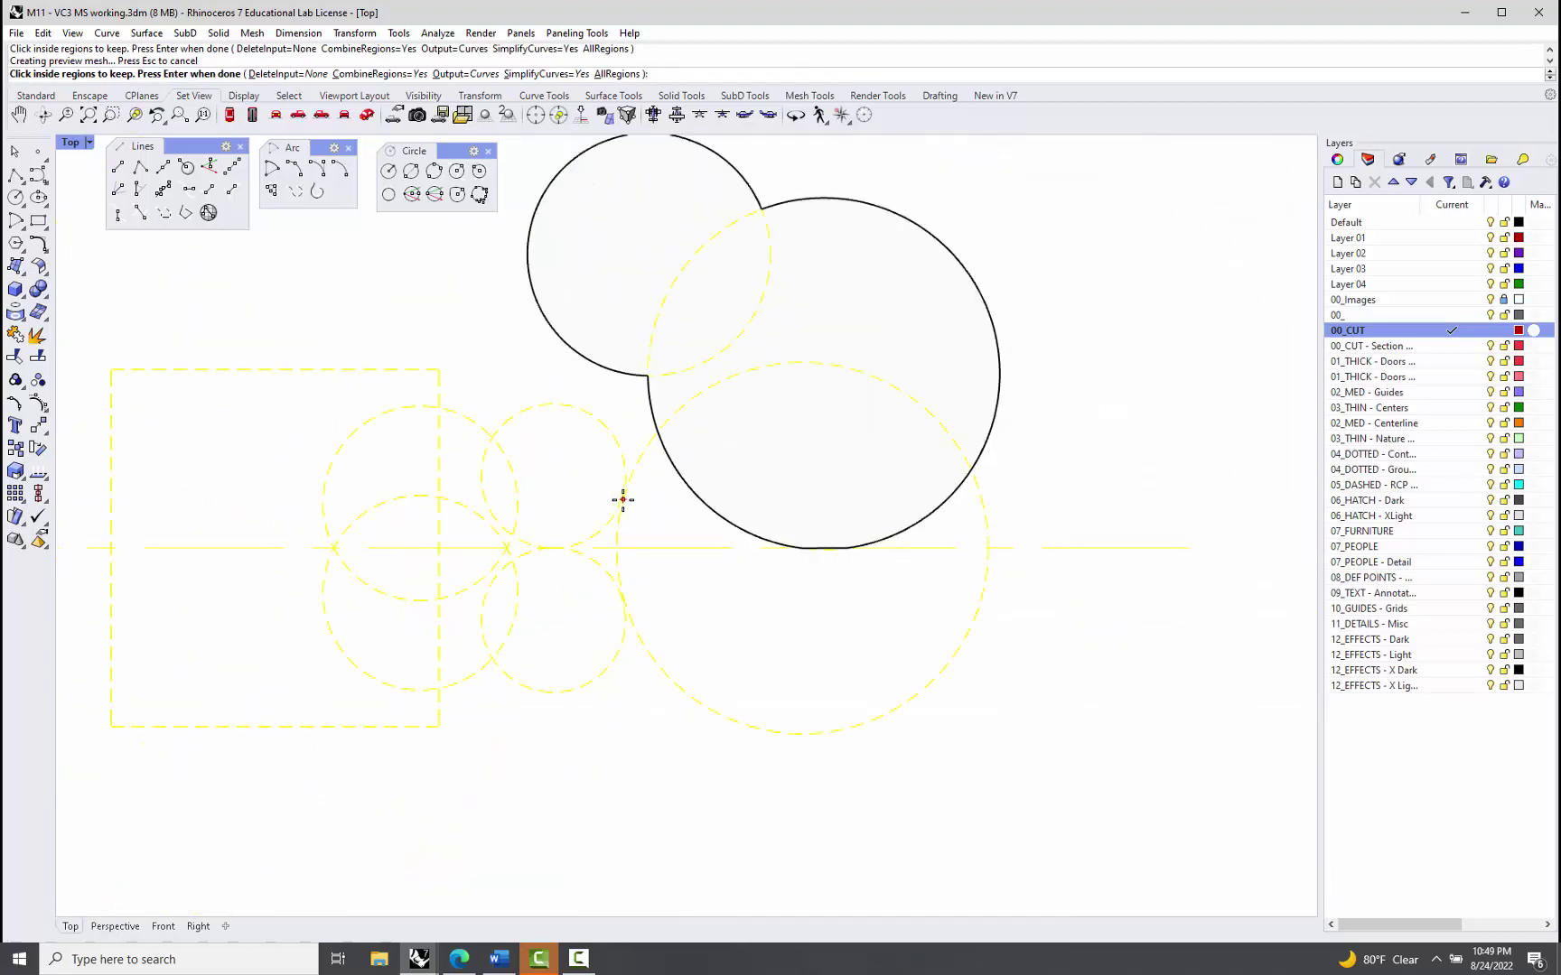
# Step: Combine the topmost circle, the large circle overlapping it and the whole upper half of the lower large circle into one profile
pyautogui.click(709, 496)
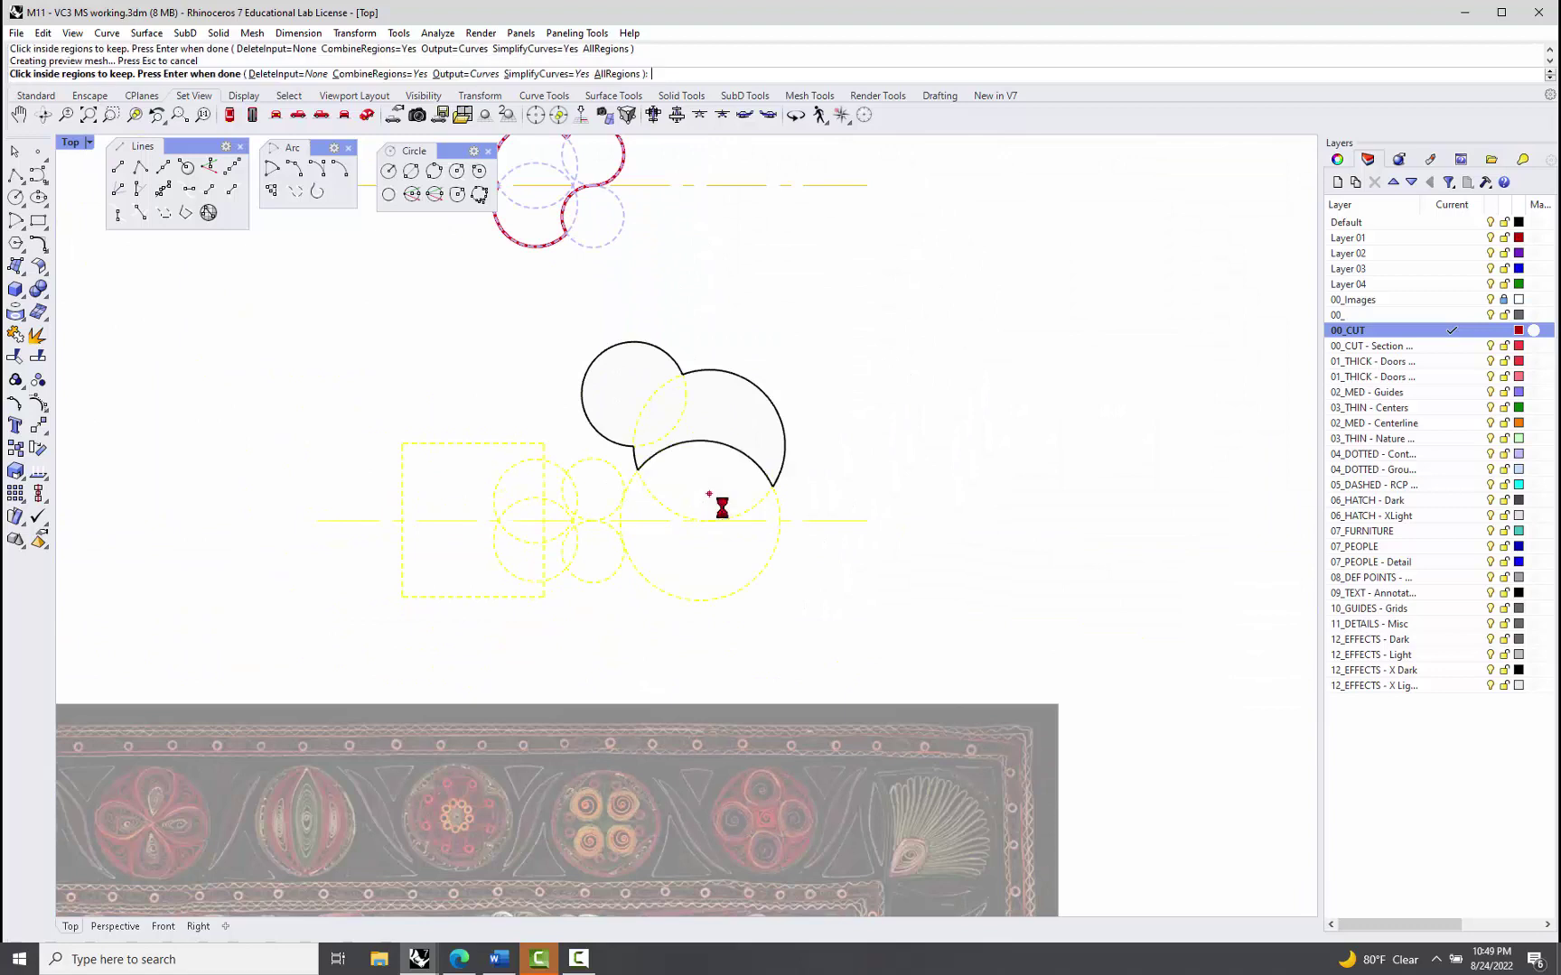
pyautogui.click(652, 414)
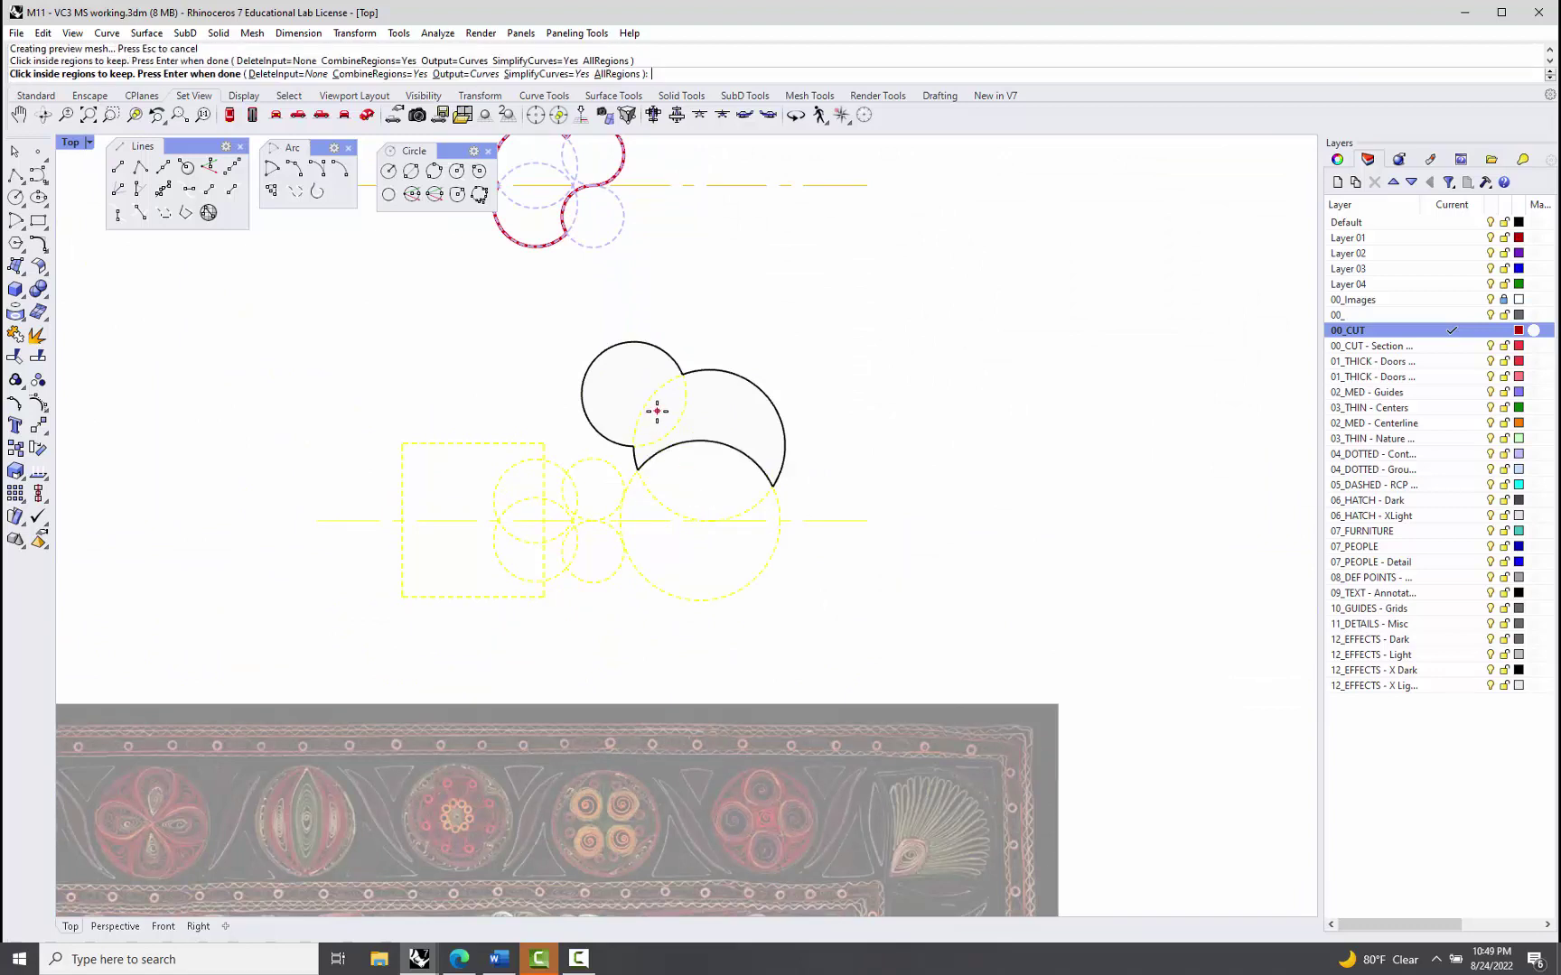
pyautogui.click(700, 486)
pyautogui.click(639, 508)
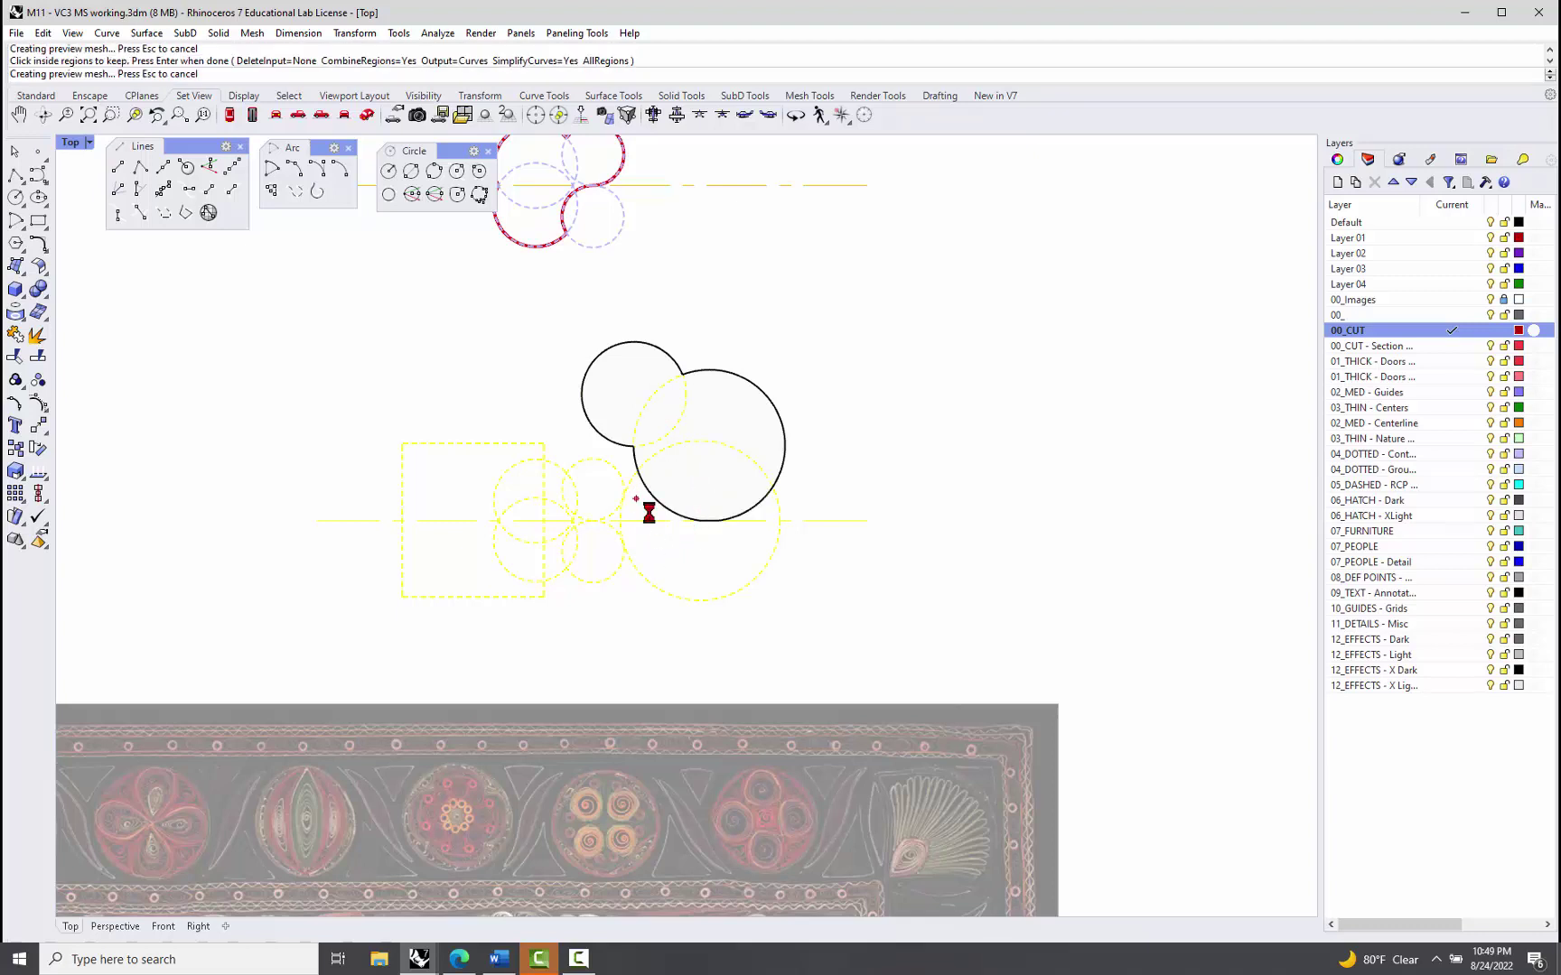
pyautogui.click(764, 507)
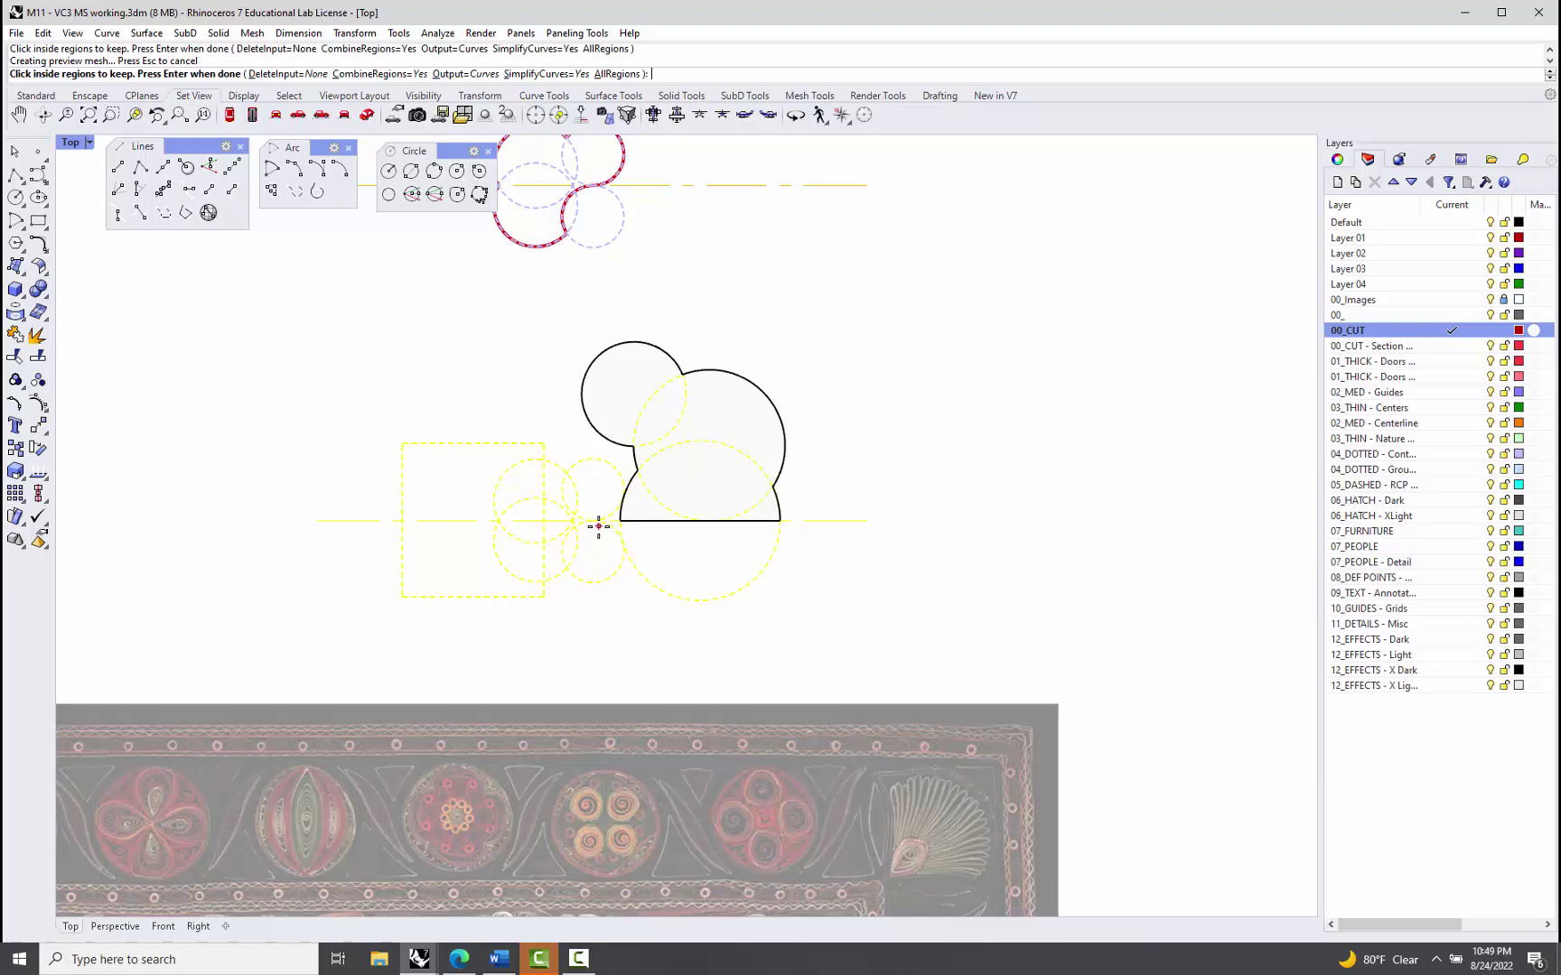
pyautogui.scroll(3, 598, 527)
pyautogui.press('Return')
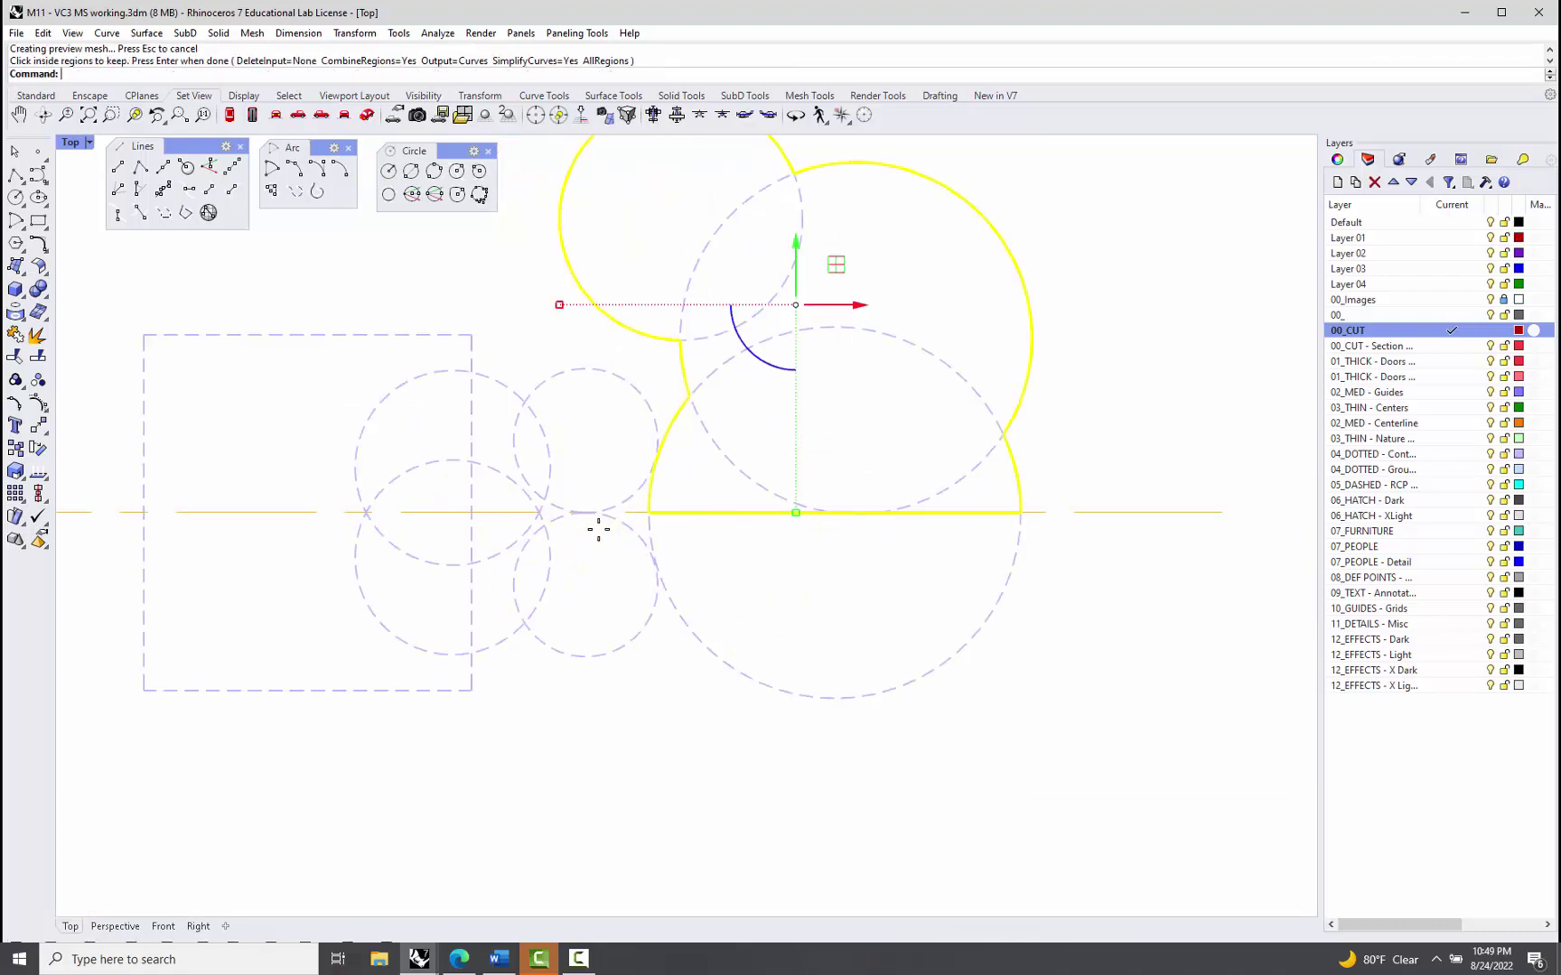
pyautogui.scroll(2, 654, 515)
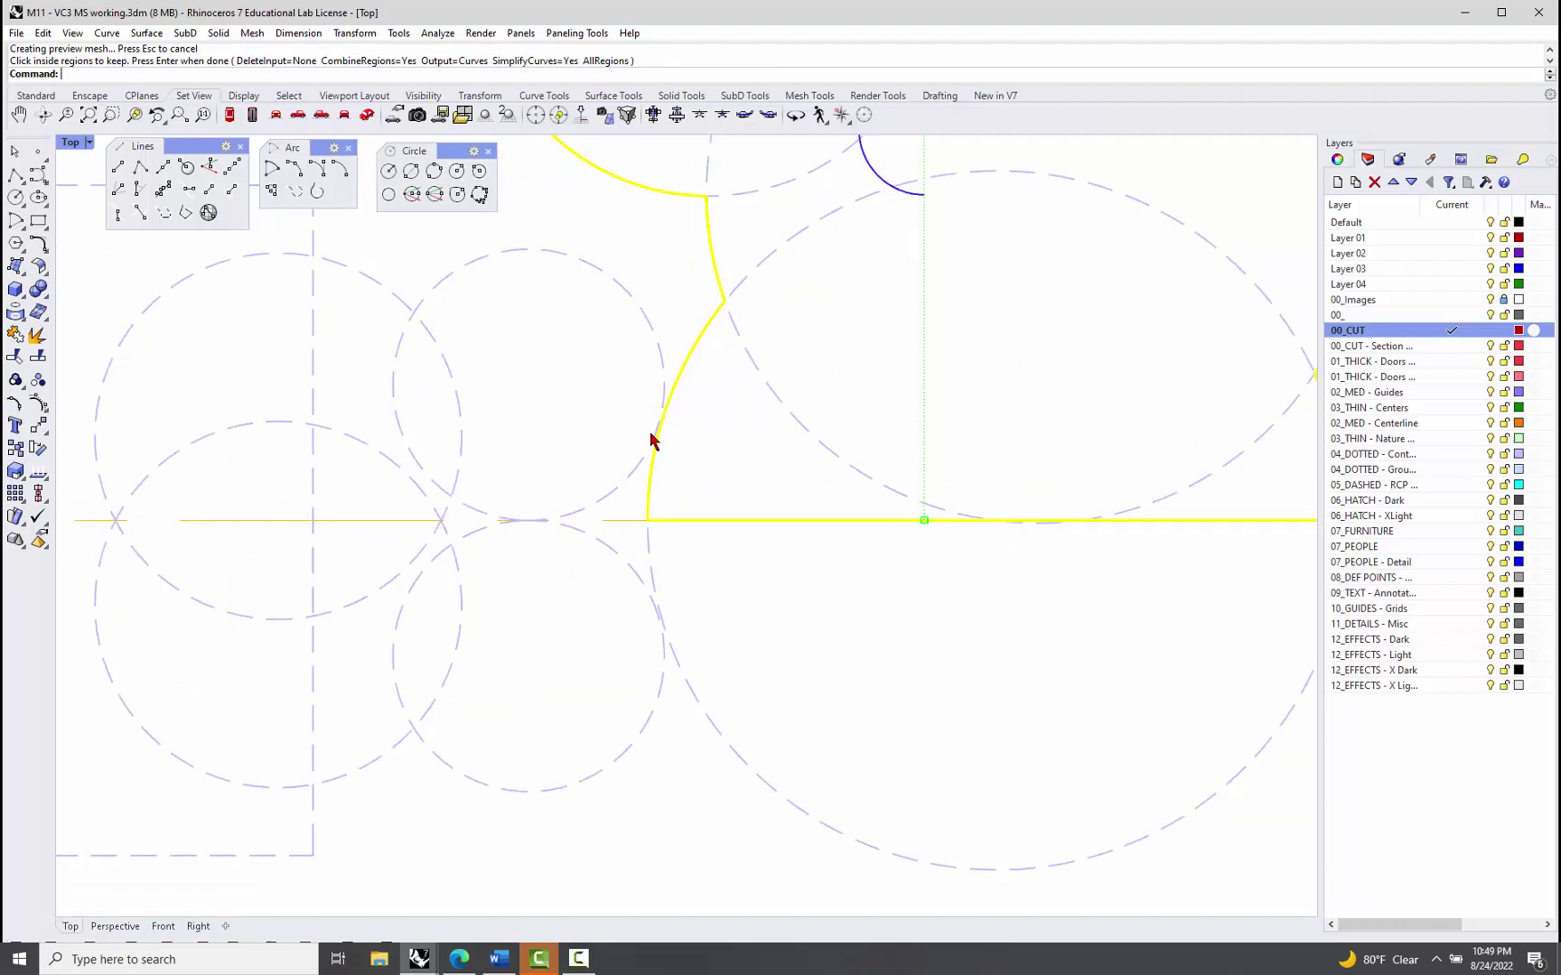
pyautogui.scroll(2, 657, 435)
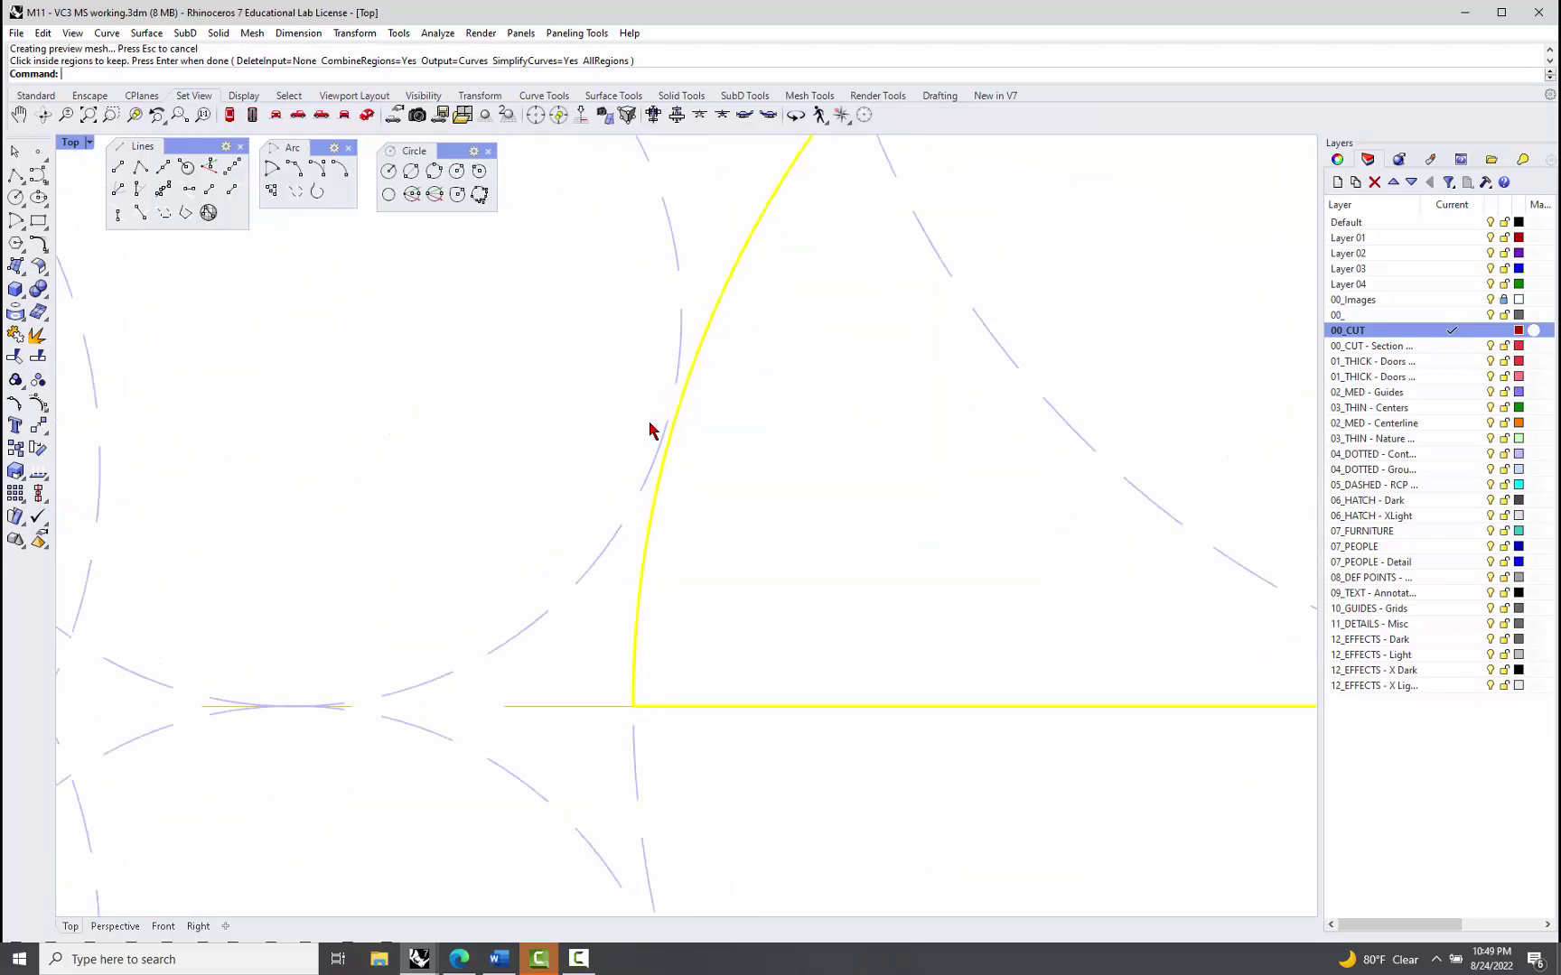
pyautogui.scroll(-1, 636, 479)
pyautogui.scroll(-1, 623, 501)
pyautogui.scroll(-1, 613, 517)
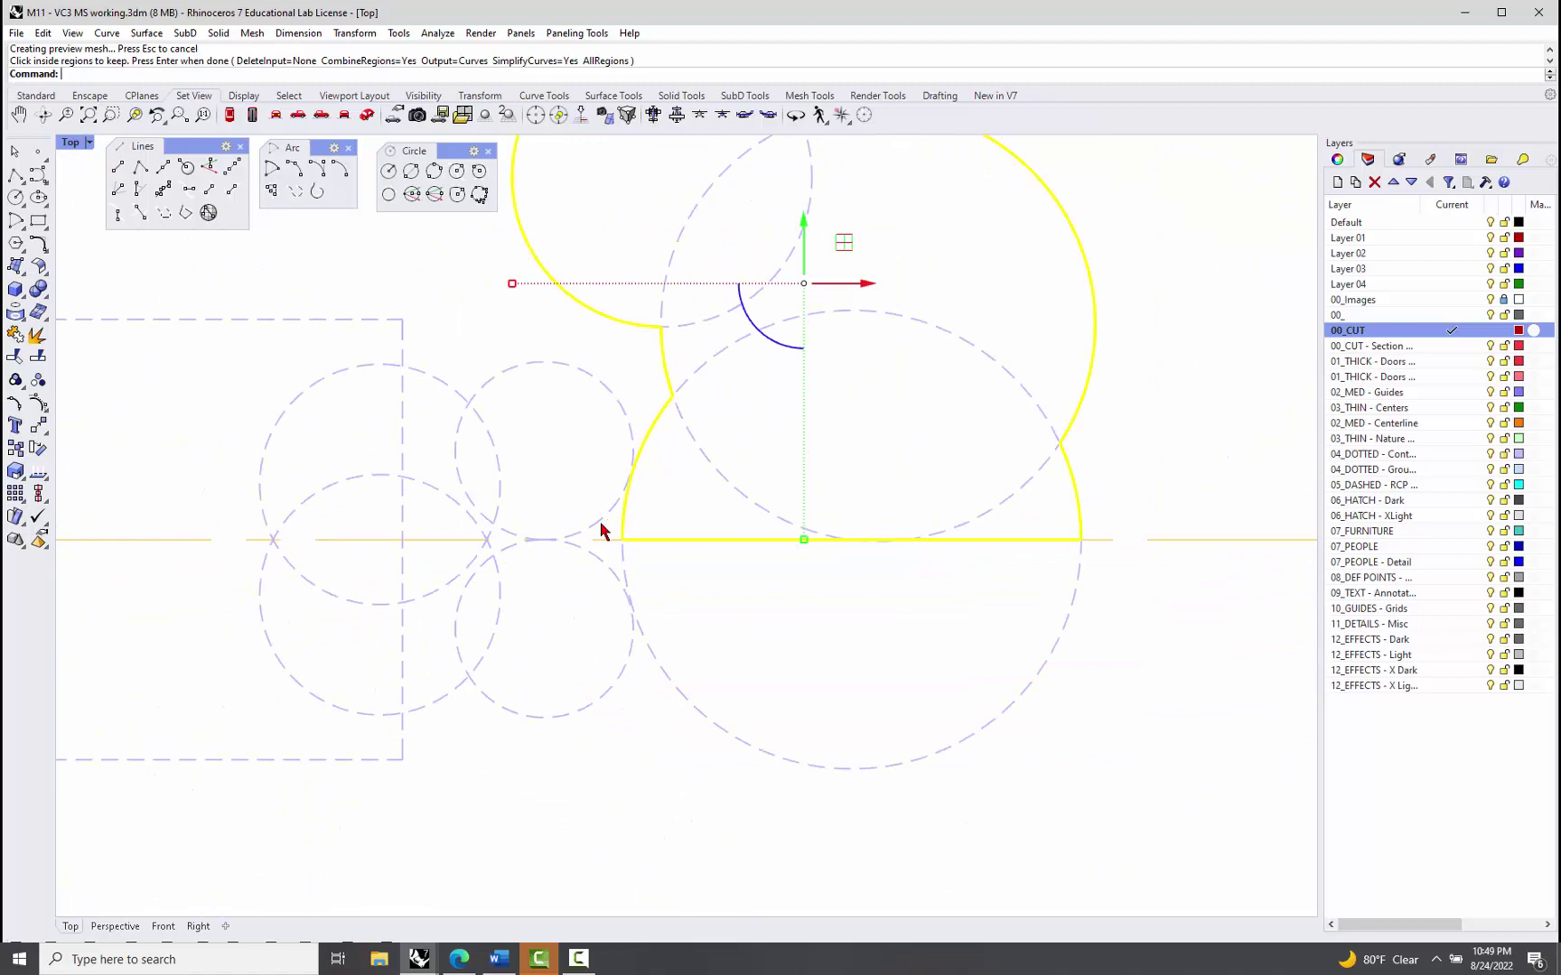
pyautogui.click(602, 530)
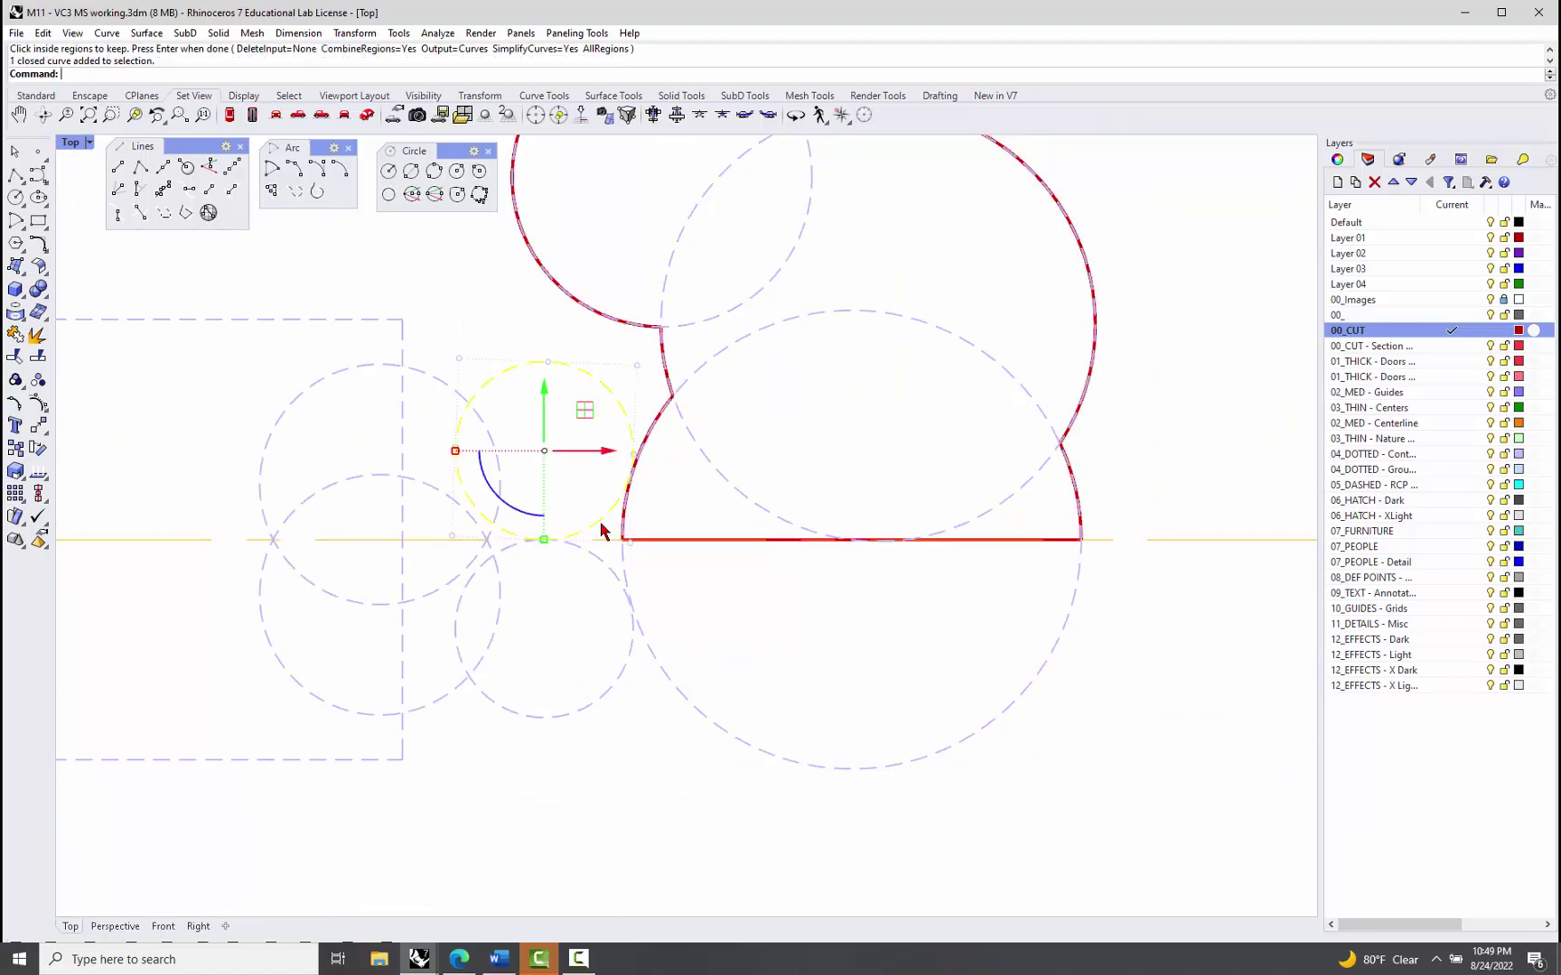
pyautogui.press('Return')
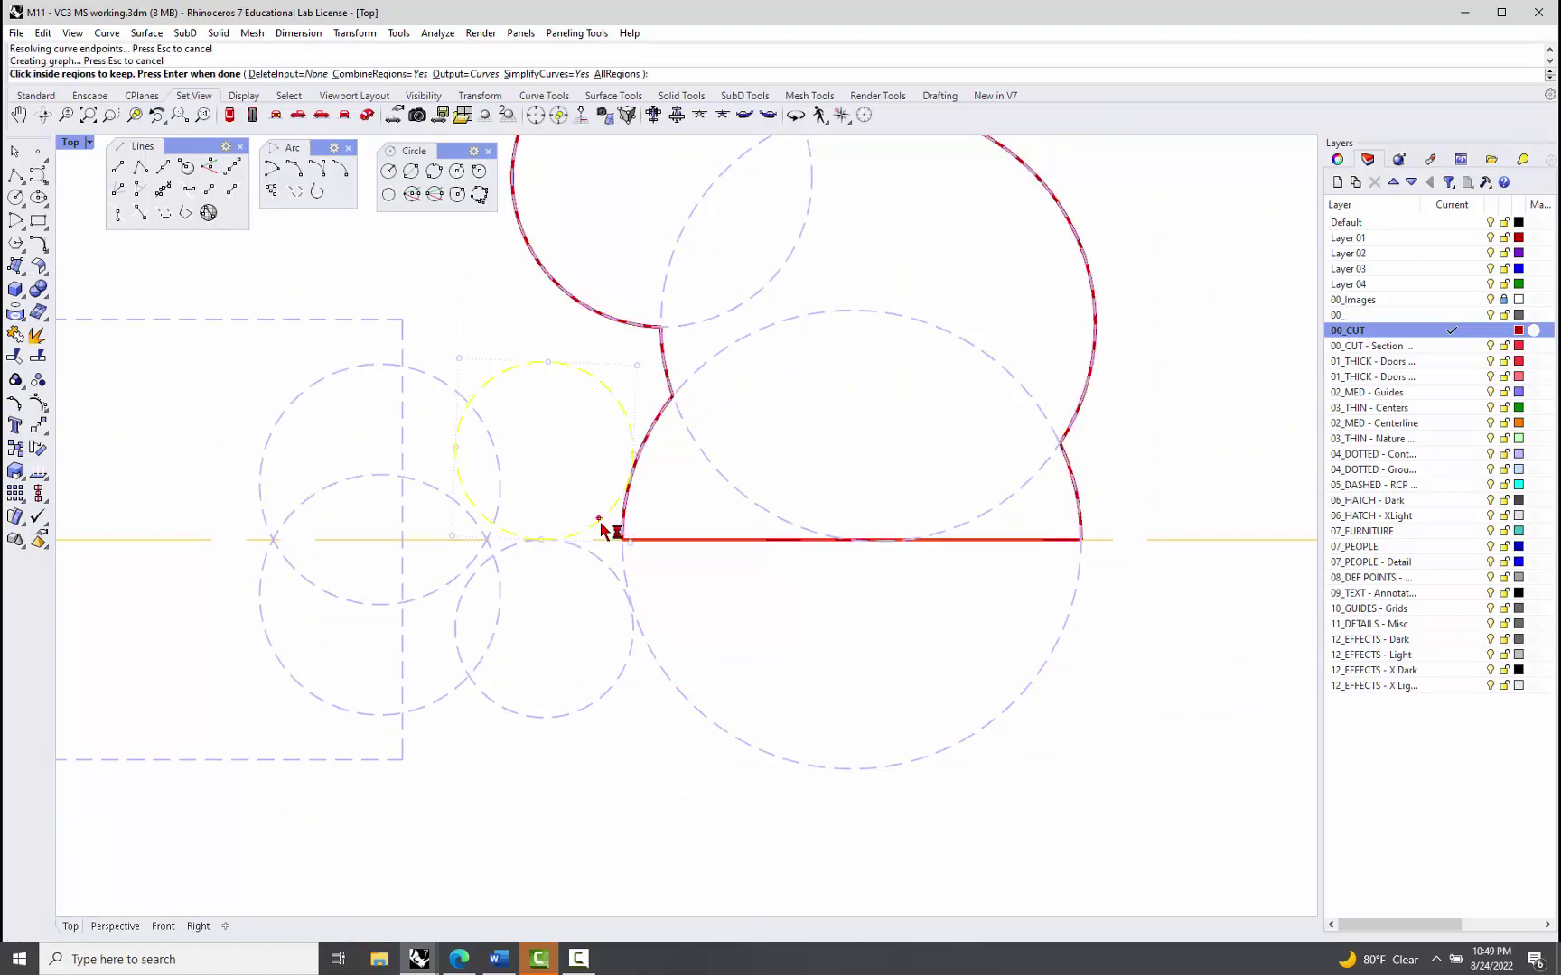
pyautogui.press('Escape')
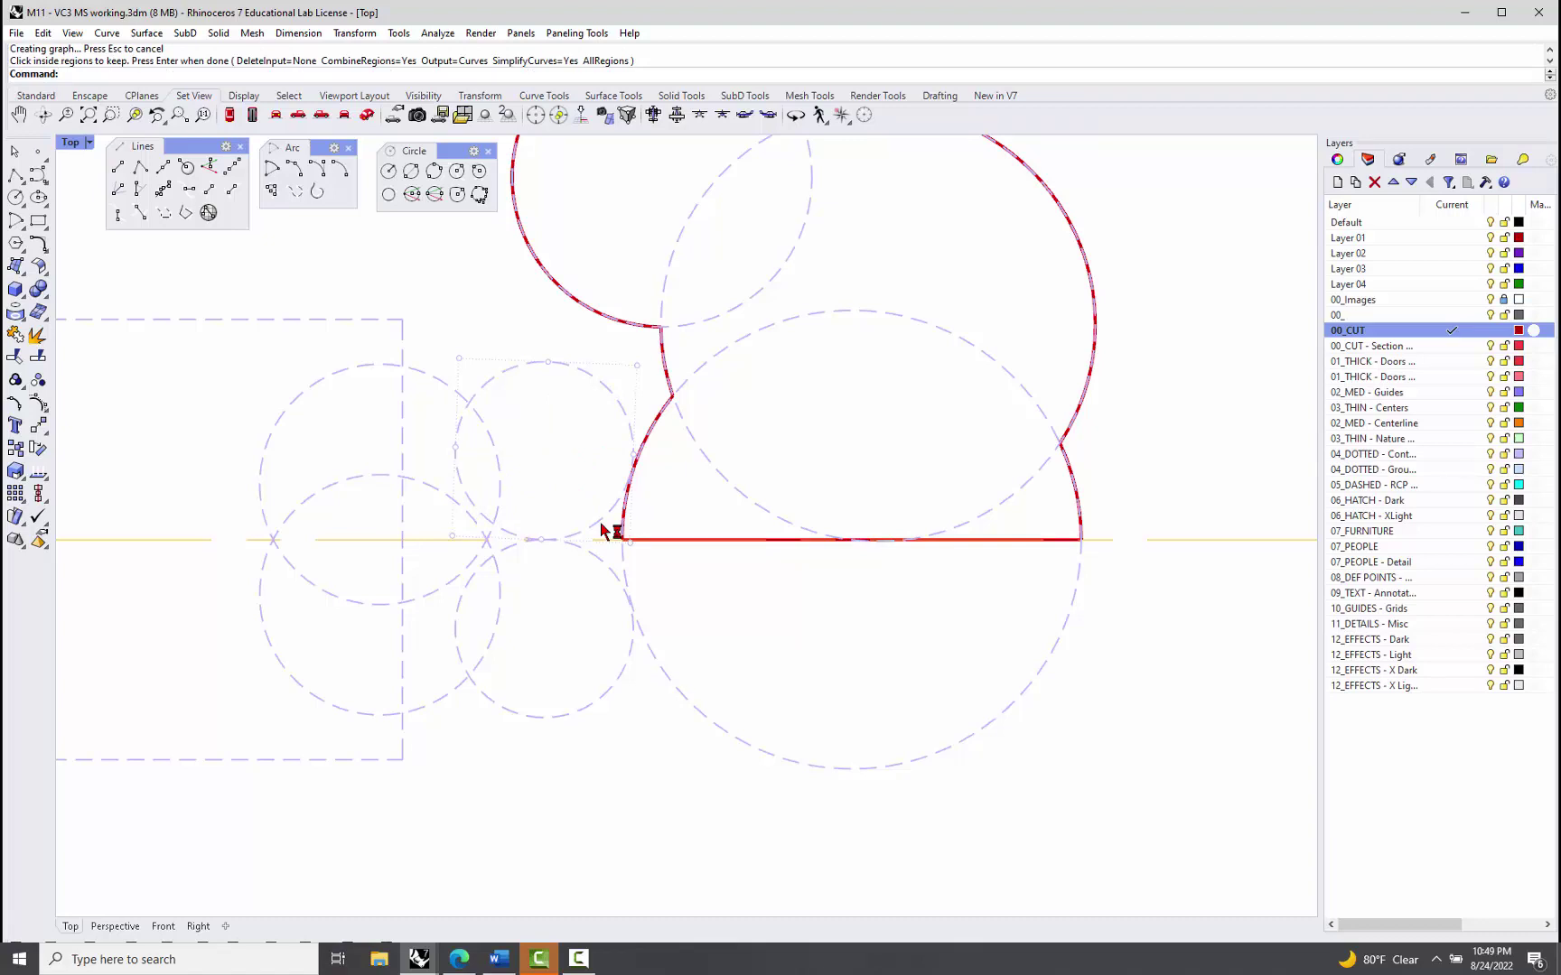
# Step: Enlarge the small circle above the centerline slightly with Scale2D from its center, so it overlaps the edge of the lower large circle
pyautogui.write('Scale2D')
pyautogui.press('Return')
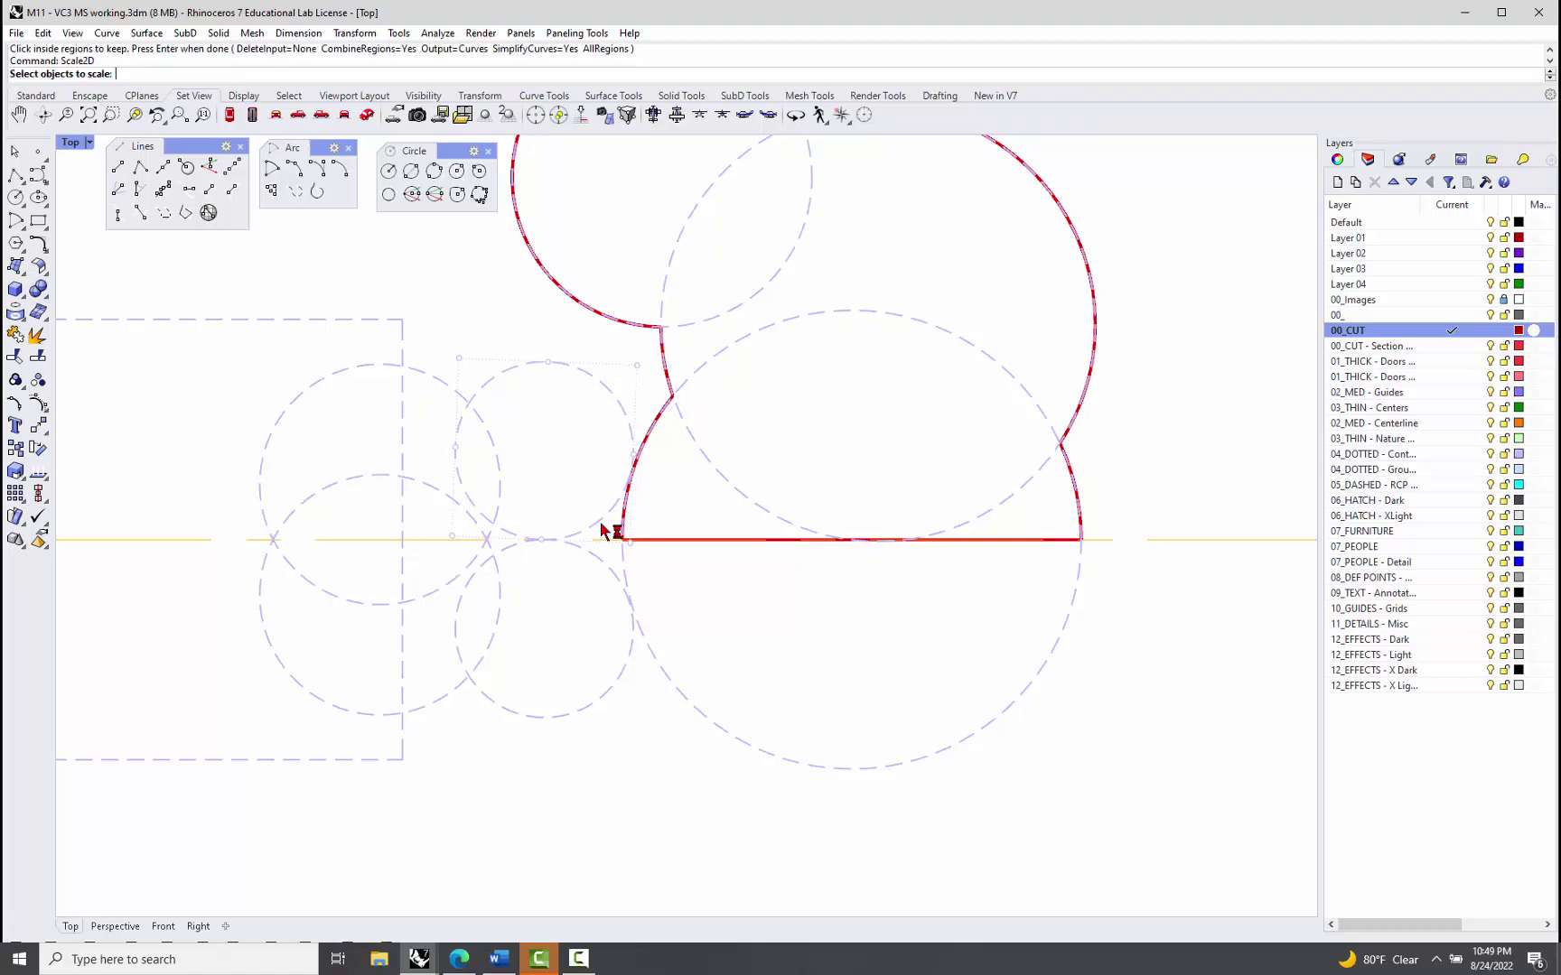
pyautogui.click(603, 512)
pyautogui.press('Return')
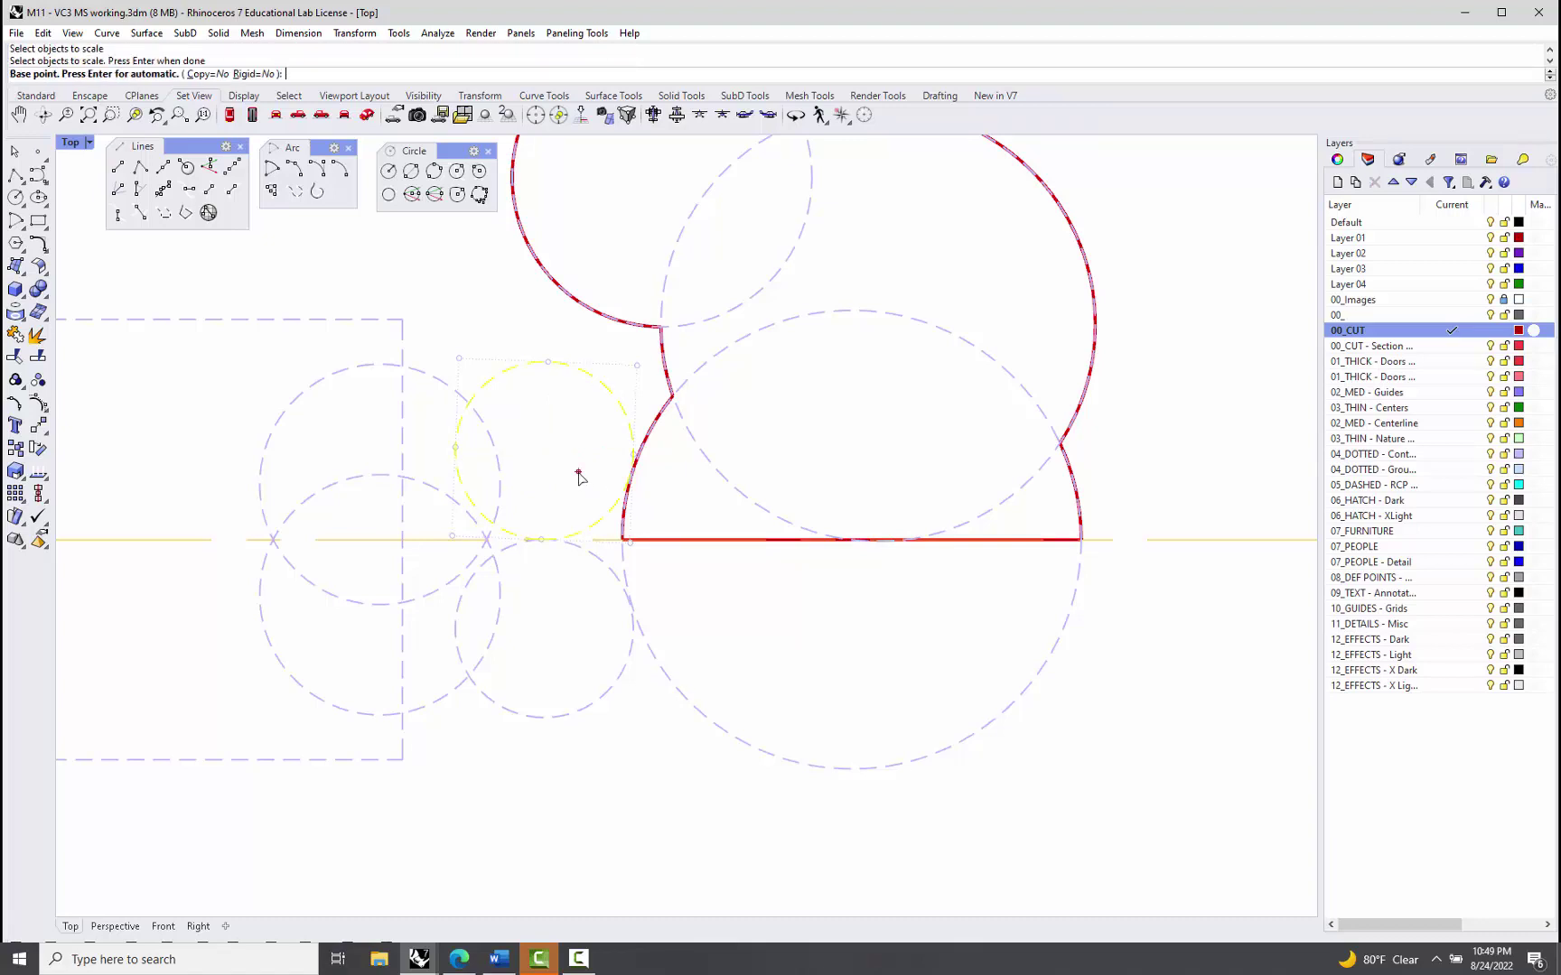
pyautogui.click(514, 370)
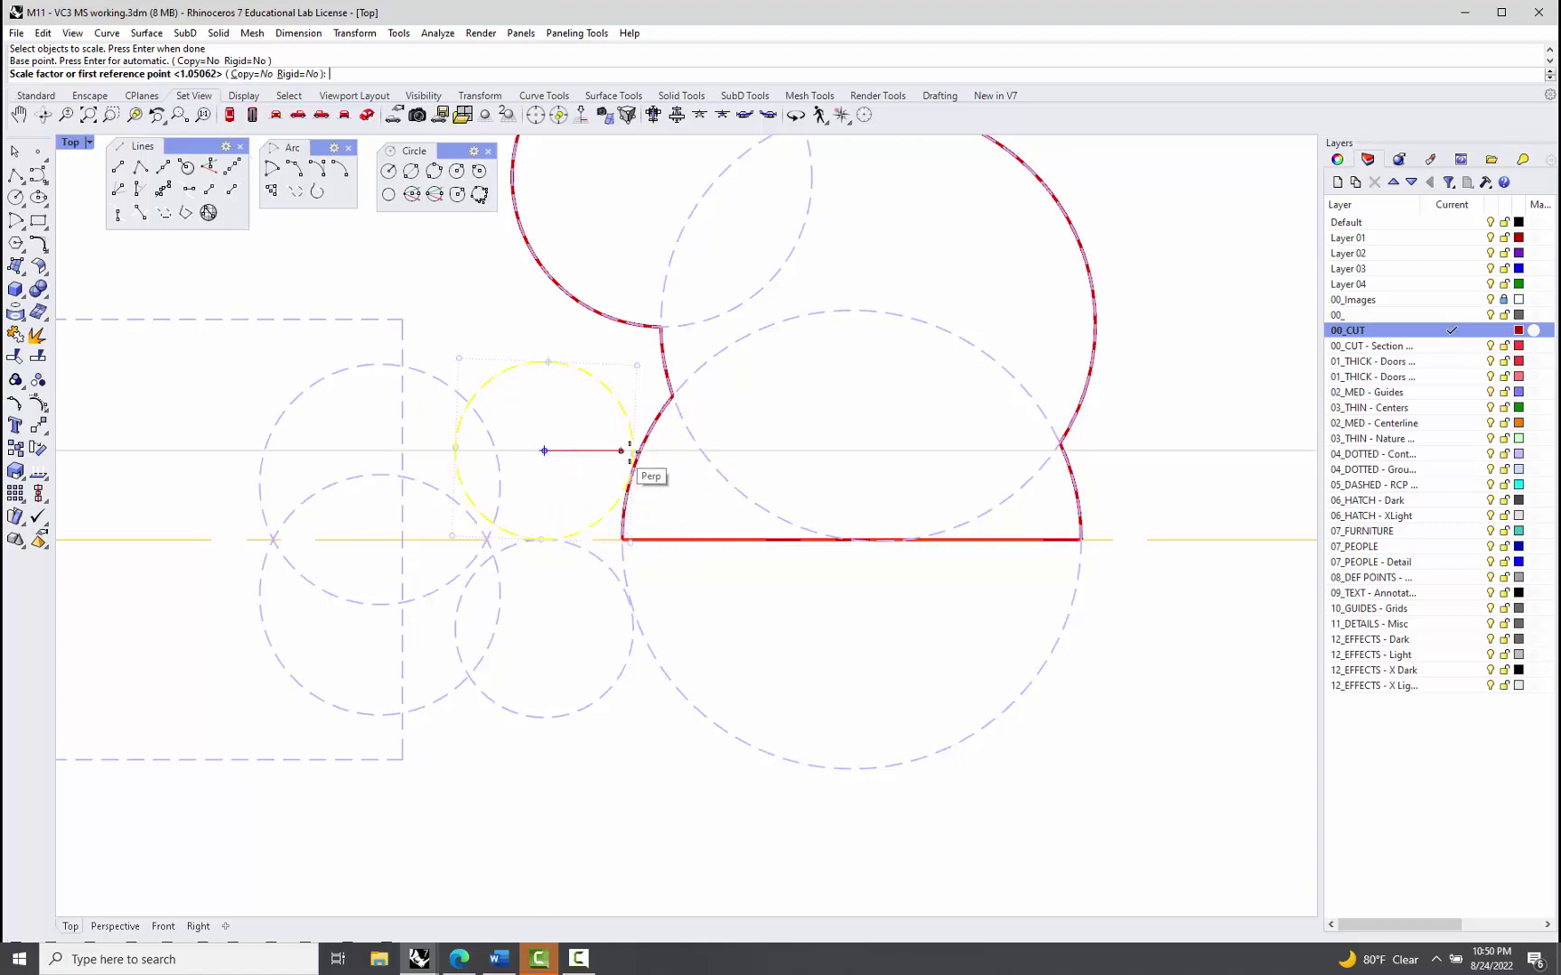
pyautogui.click(631, 451)
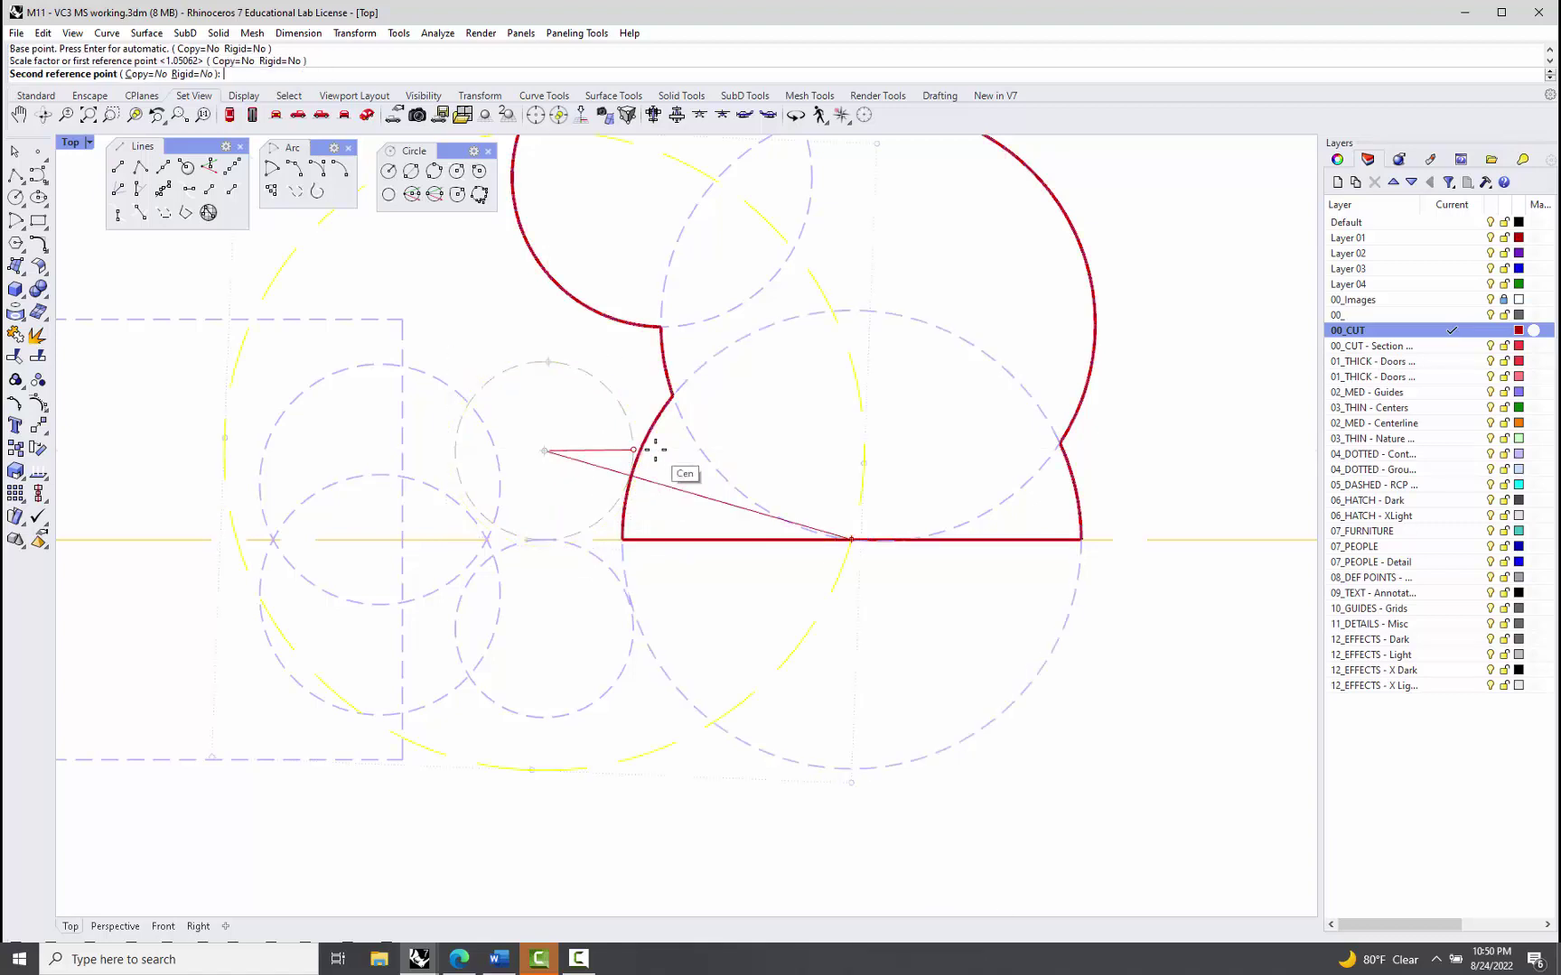
pyautogui.click(636, 450)
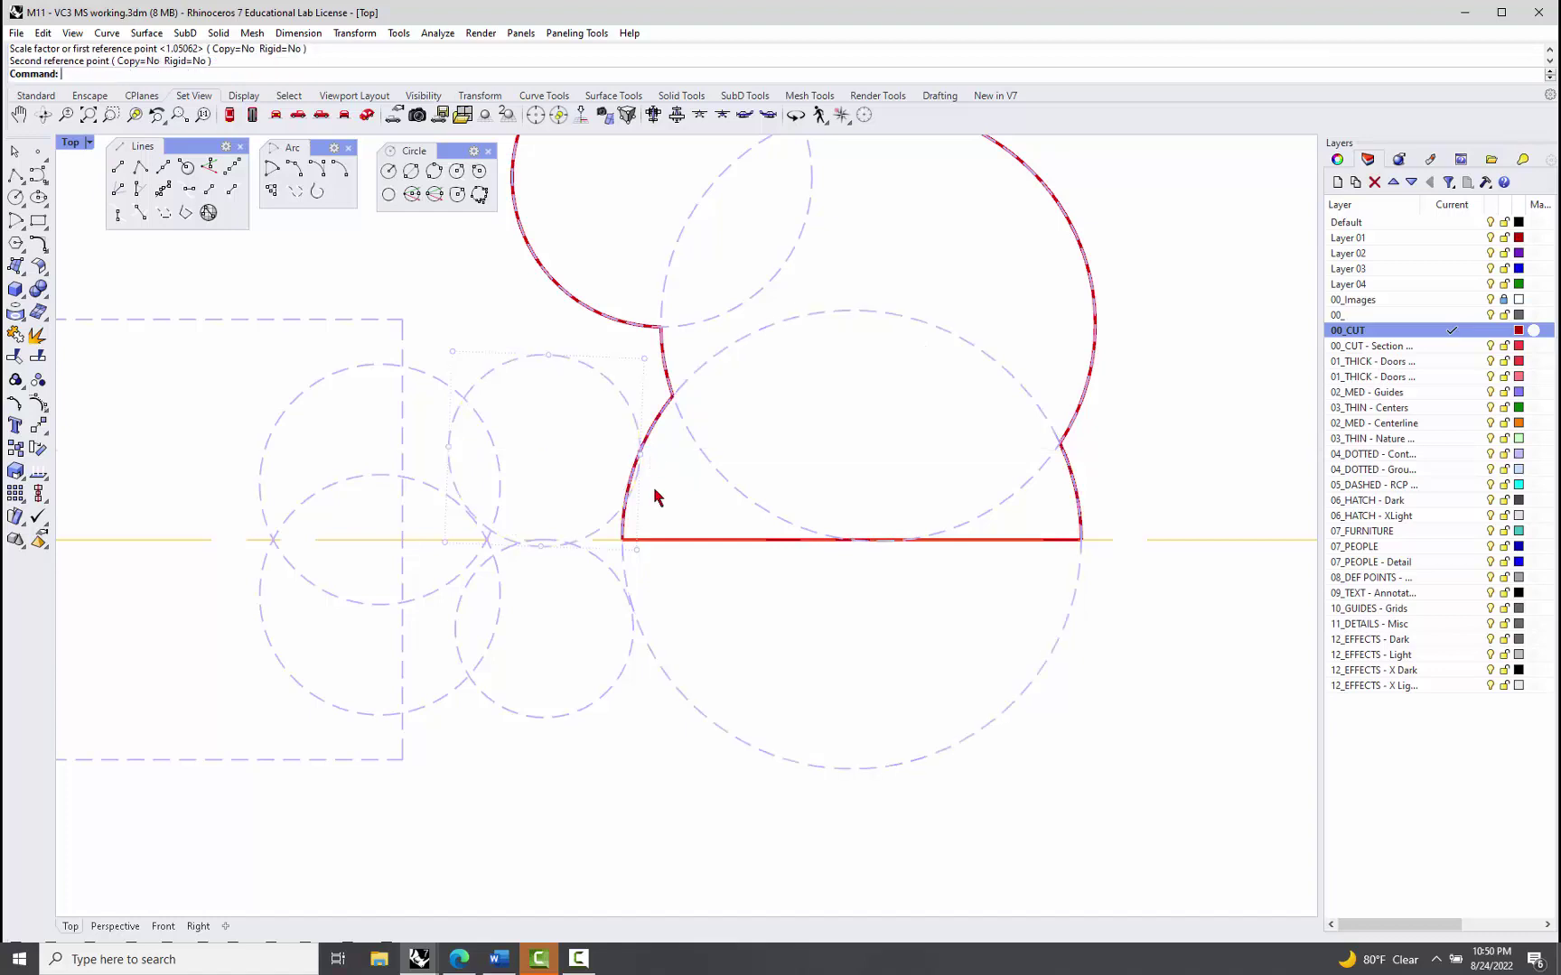
# Step: Delete the small circle below the centerline and replace it with a mirrored copy of the enlarged one across the centerline
pyautogui.click(610, 569)
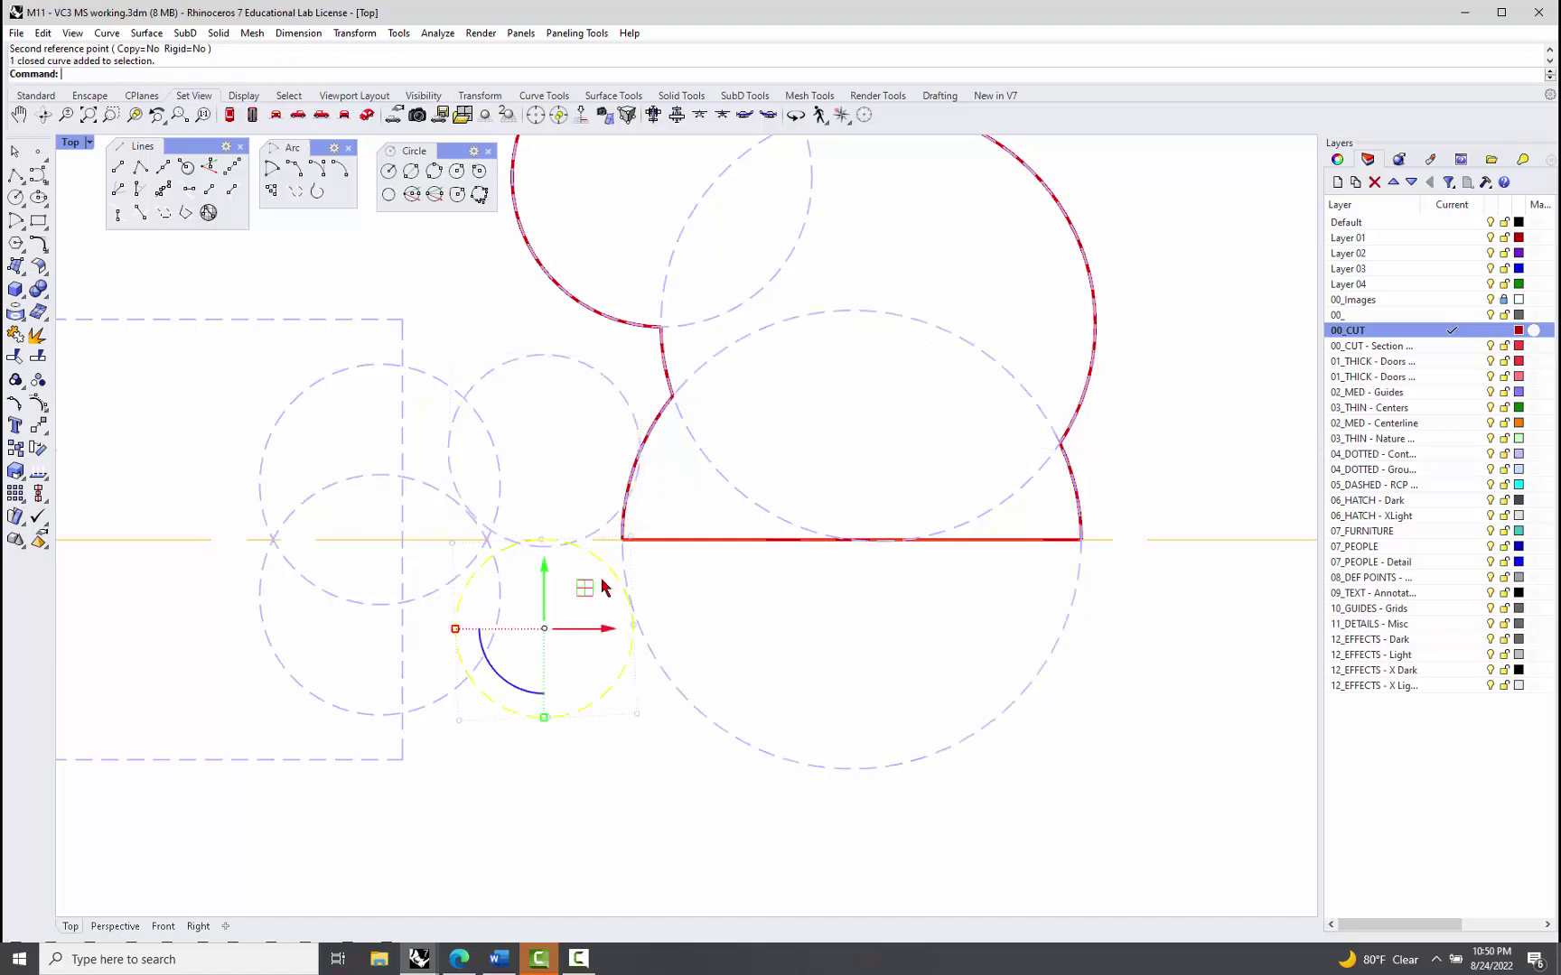
pyautogui.press('Delete')
pyautogui.click(605, 399)
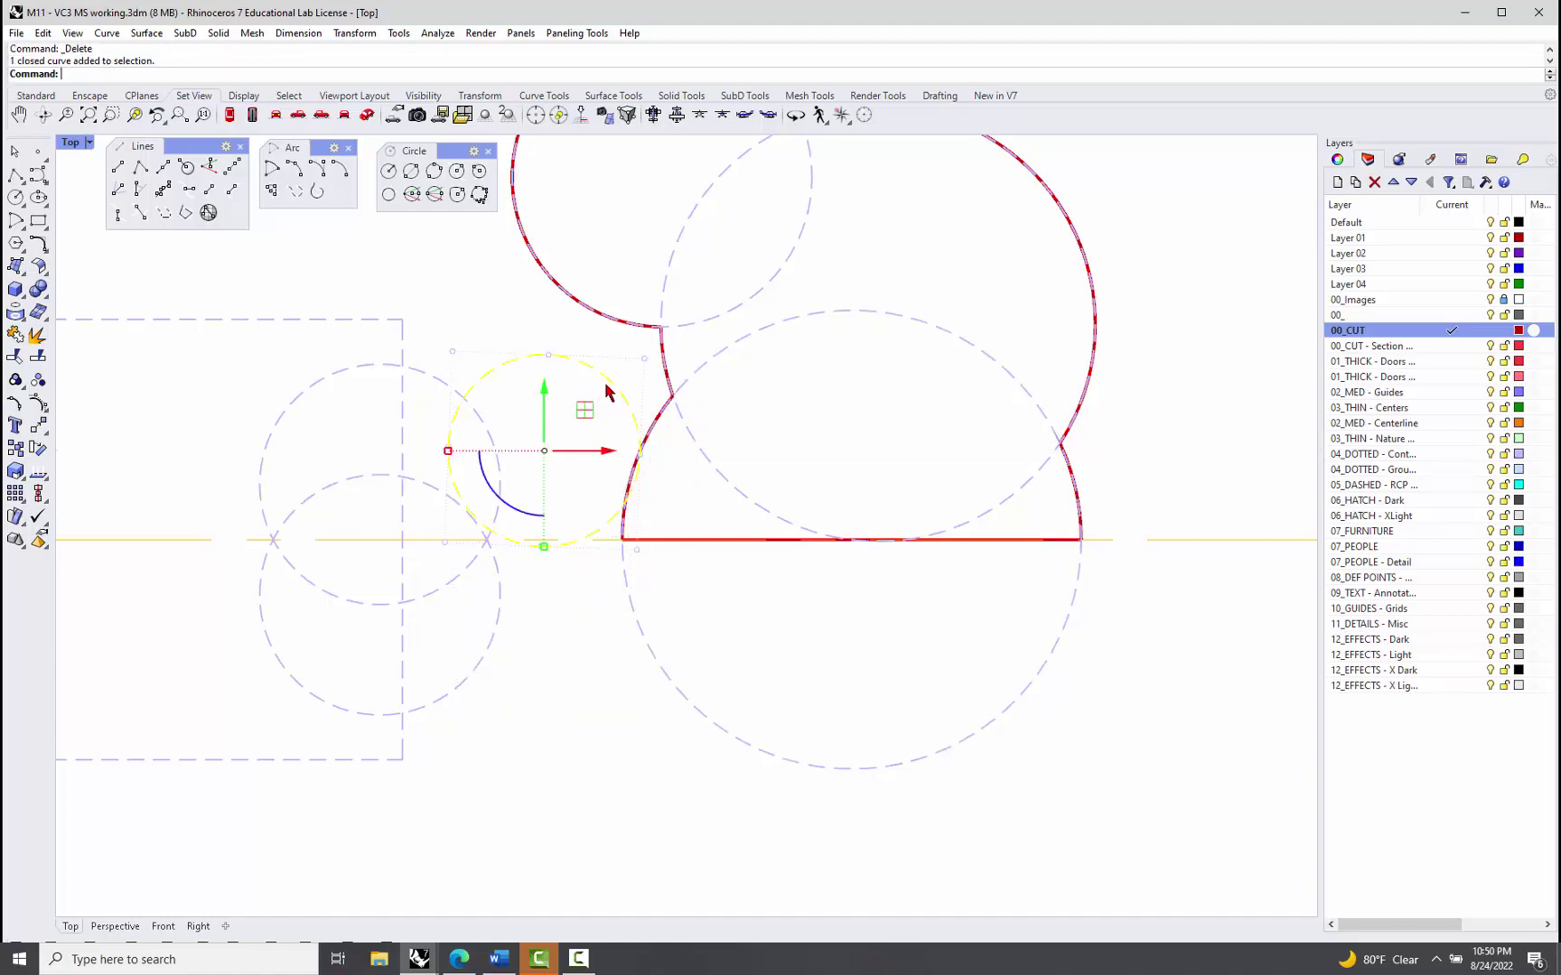
pyautogui.write('Mirror')
pyautogui.press('Return')
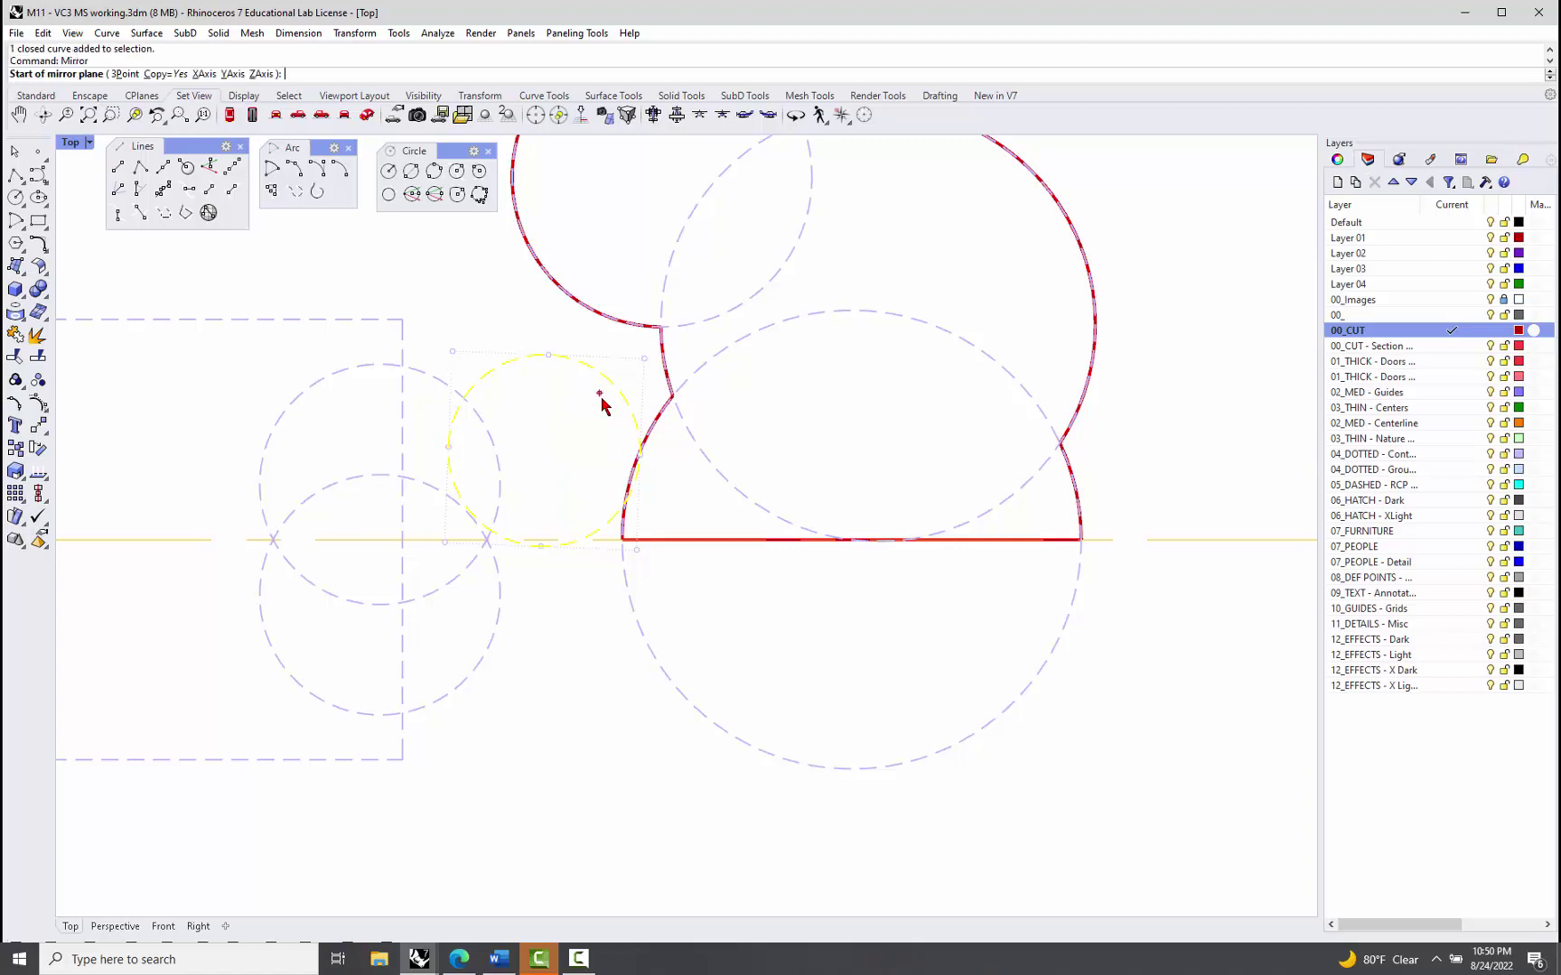
pyautogui.click(622, 539)
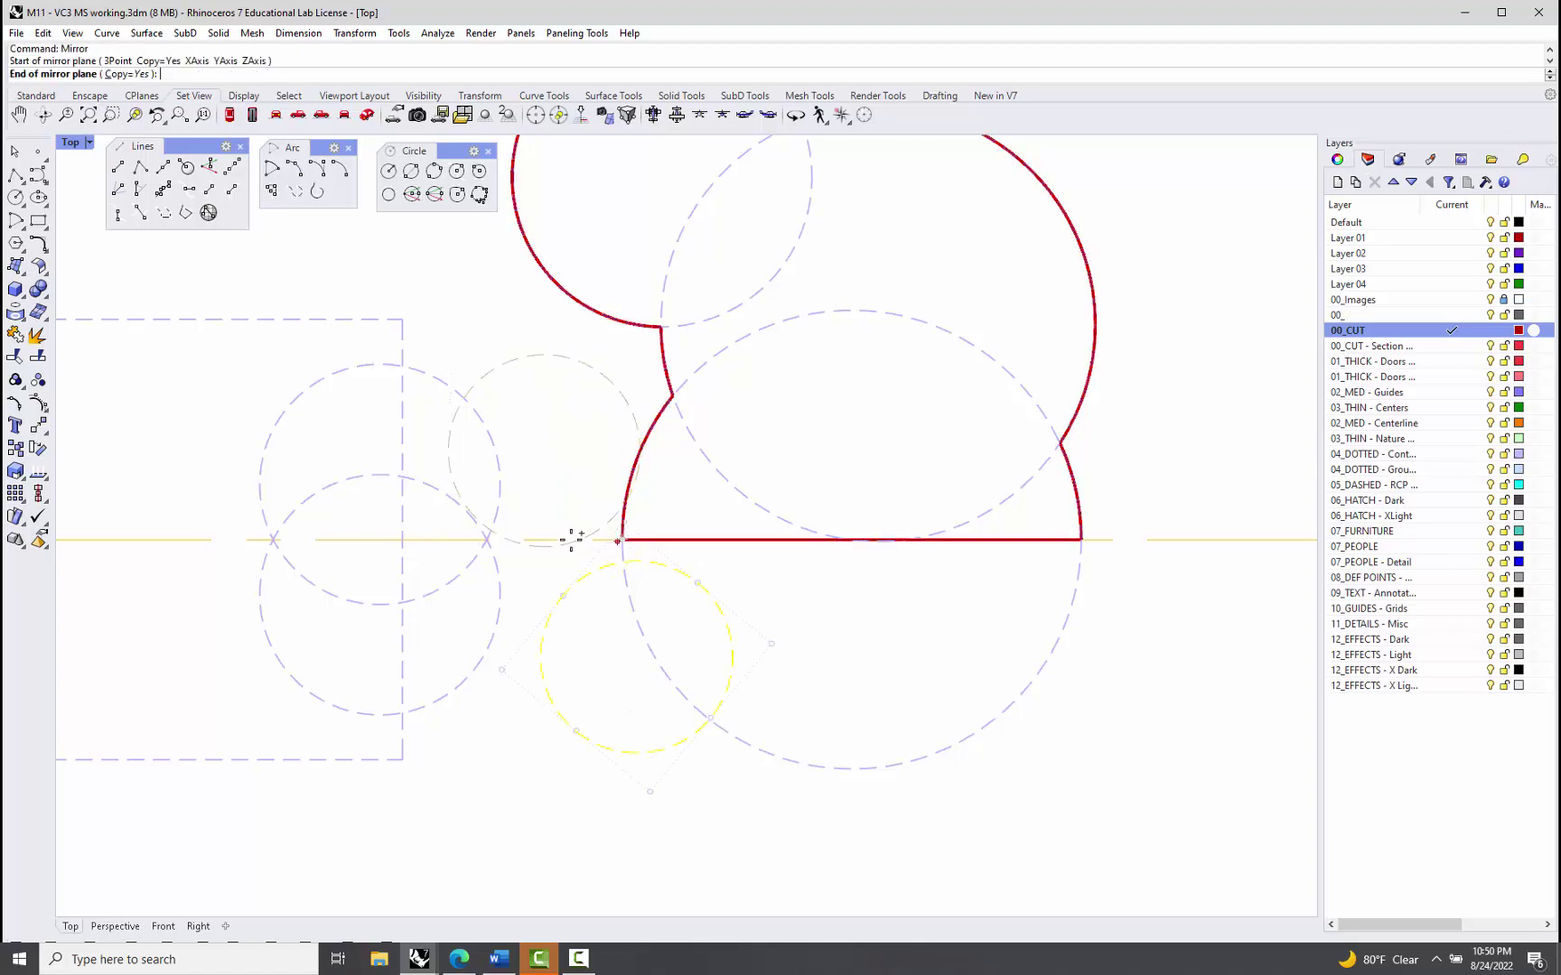
pyautogui.click(492, 540)
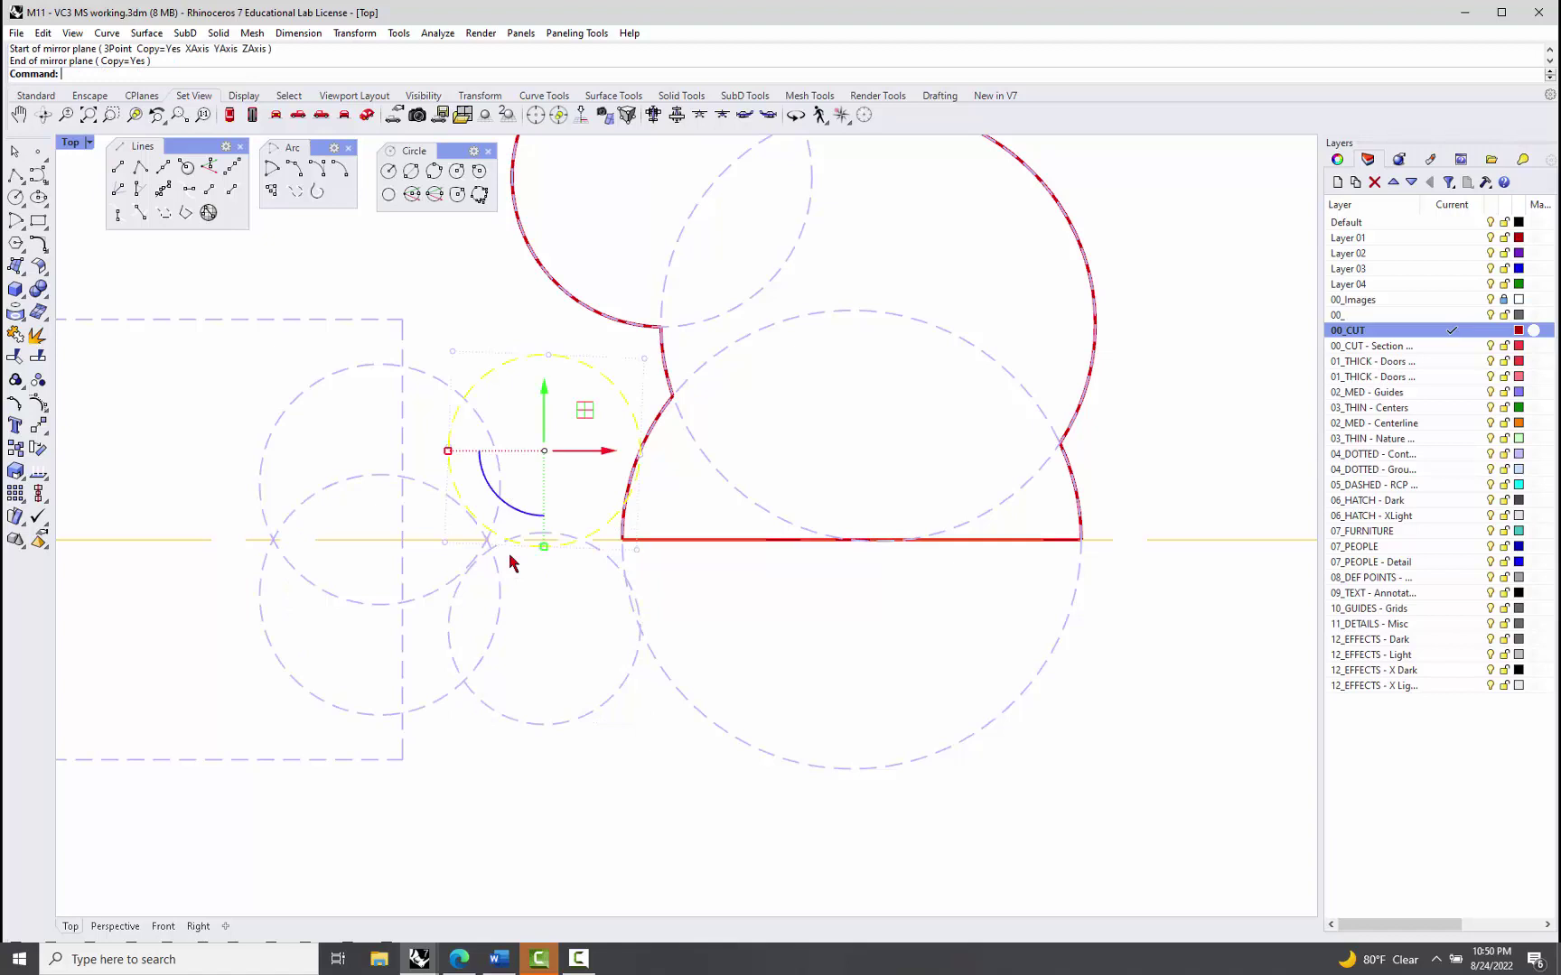
pyautogui.press('Escape')
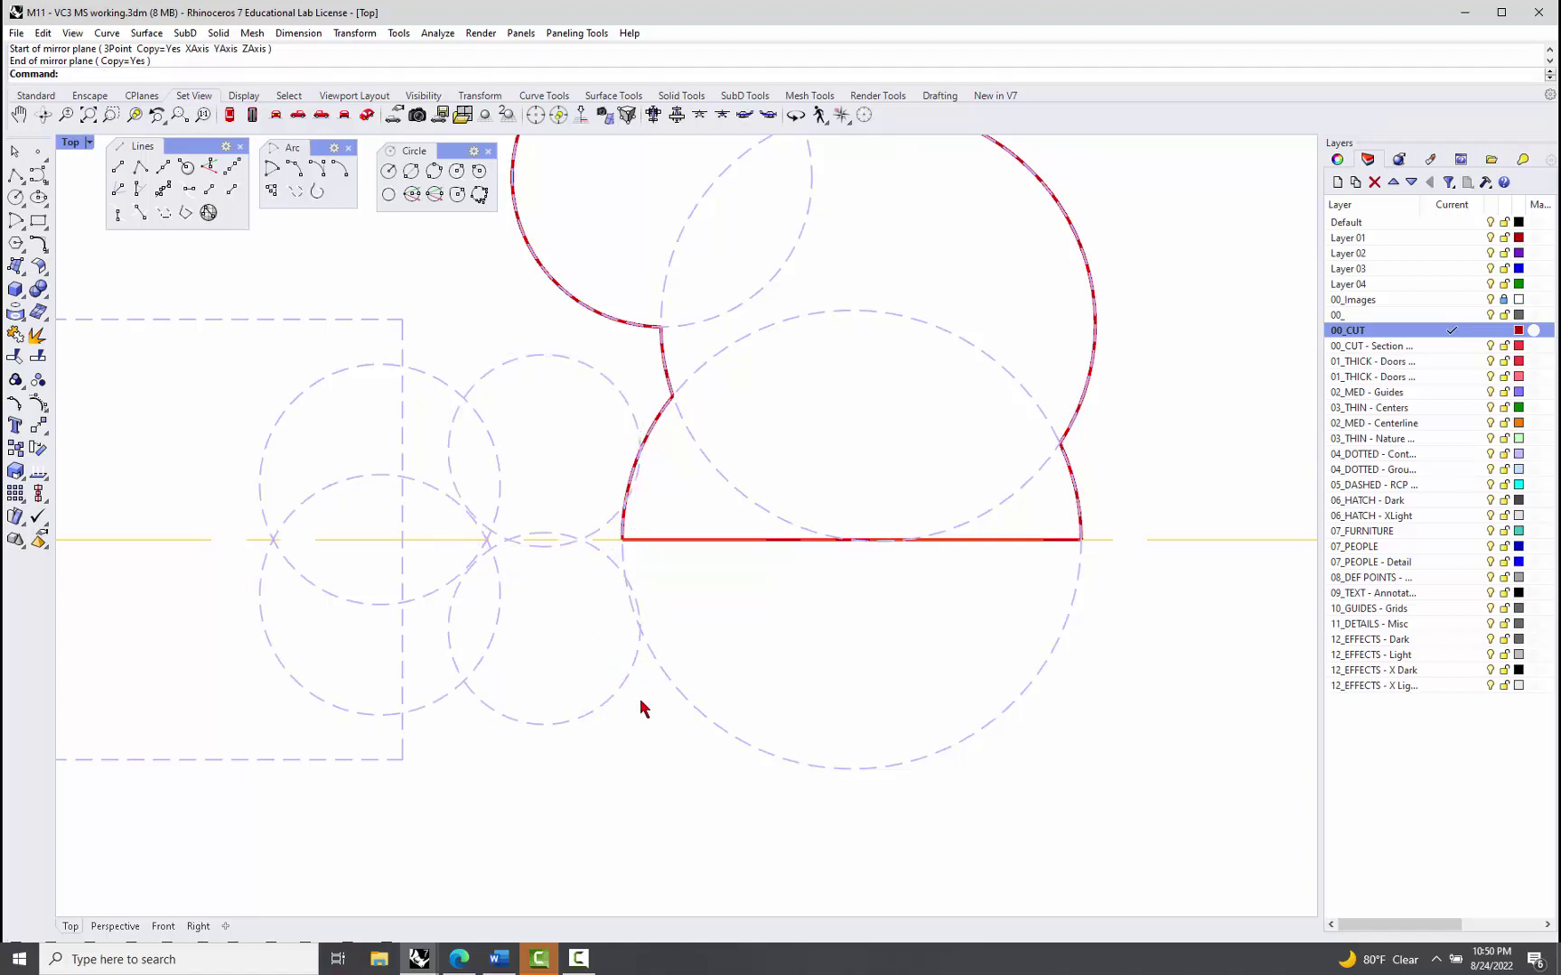
# Step: Start CurveBoolean on the combined profile, both enlarged small circles, the two overlapping circles beside them and the rectangle
pyautogui.write('CurveBoolean')
pyautogui.press('Return')
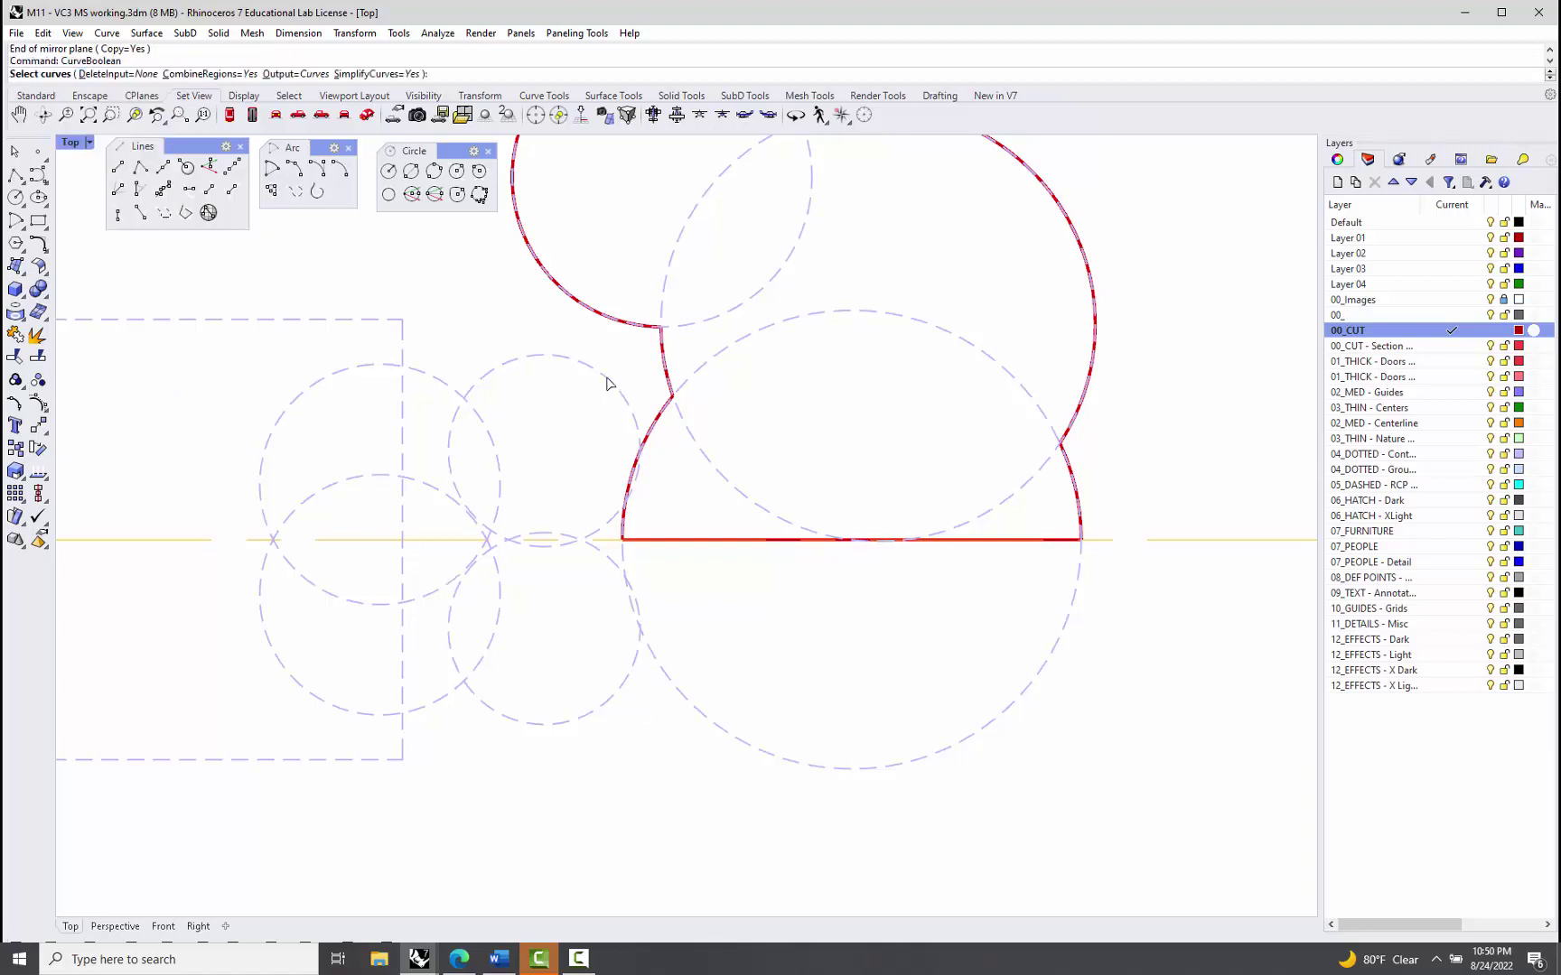
pyautogui.click(685, 548)
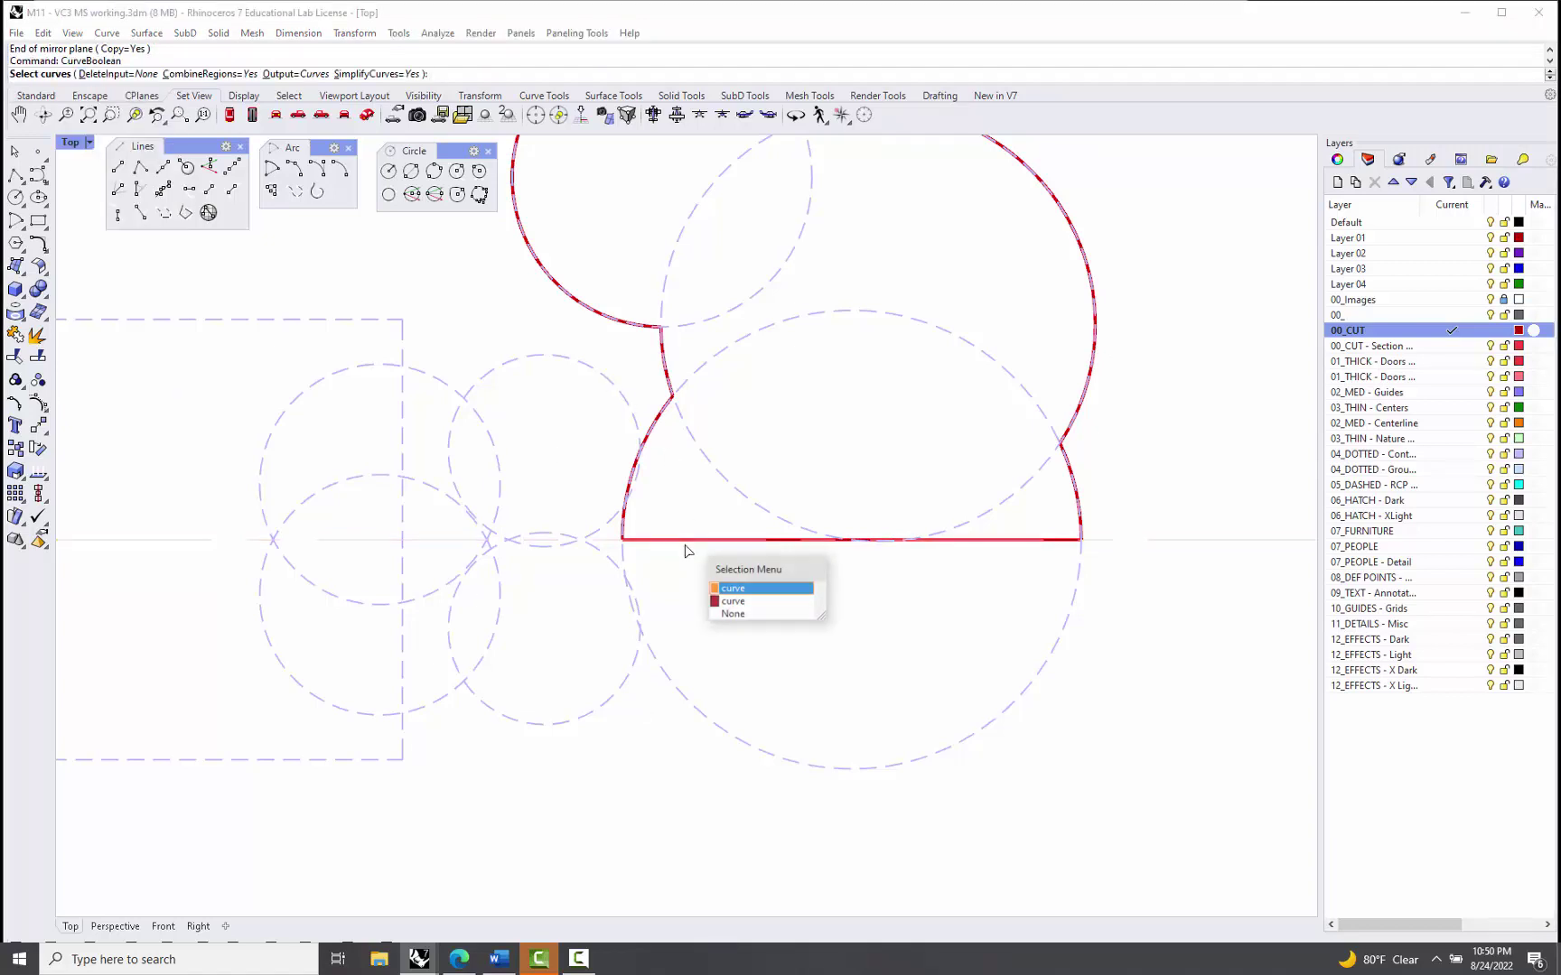
pyautogui.click(733, 594)
pyautogui.click(598, 378)
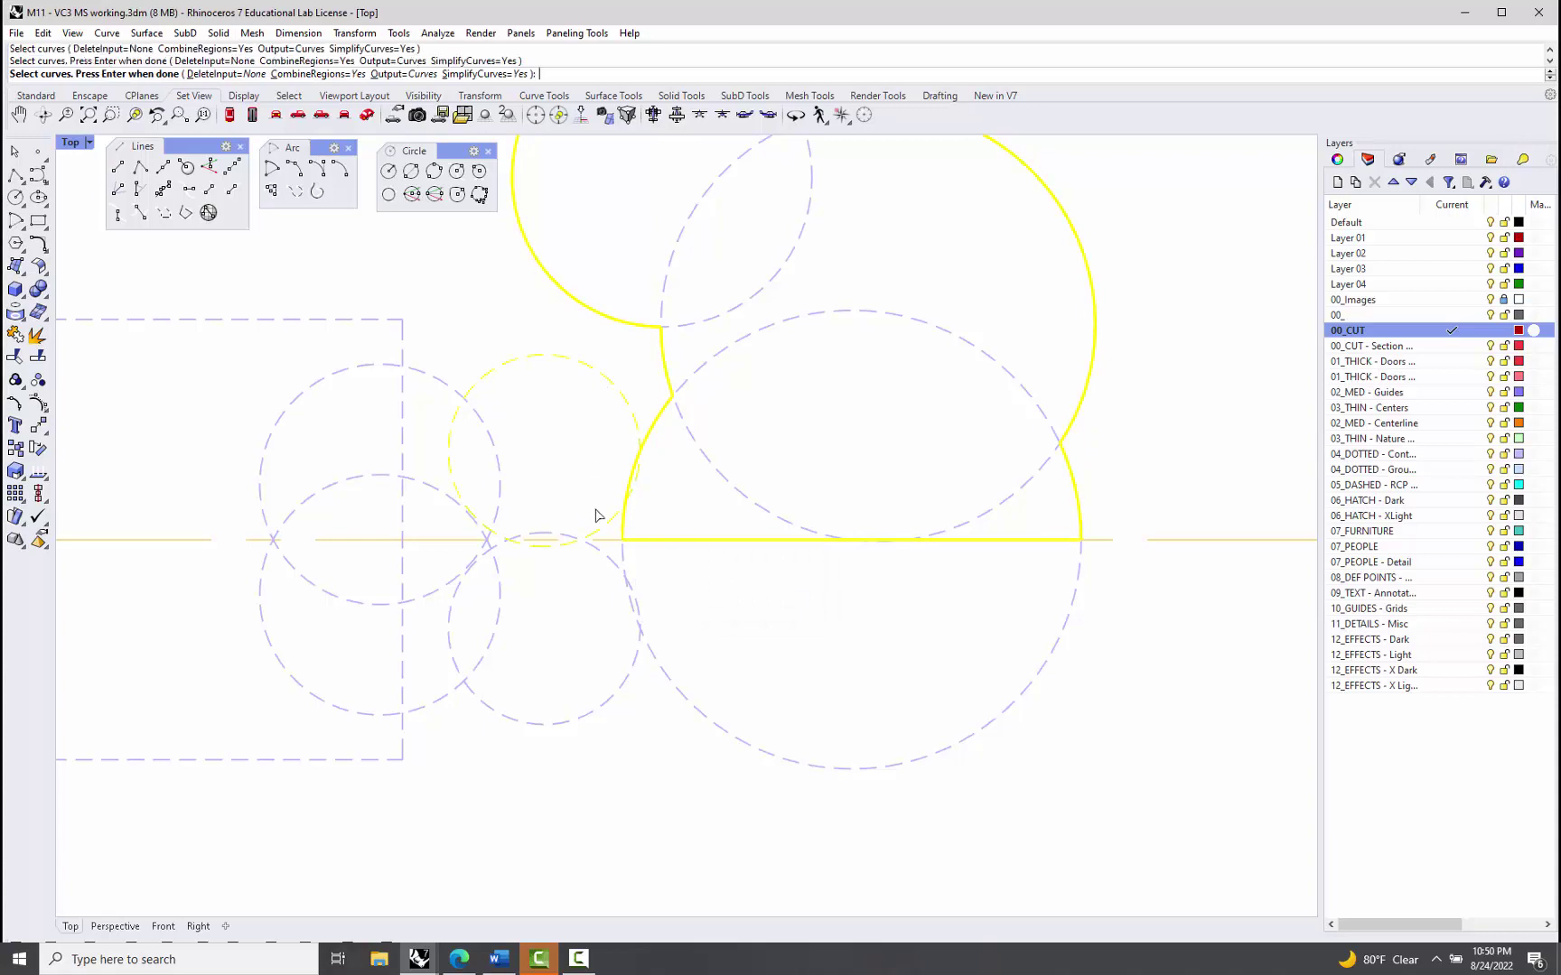
pyautogui.click(630, 668)
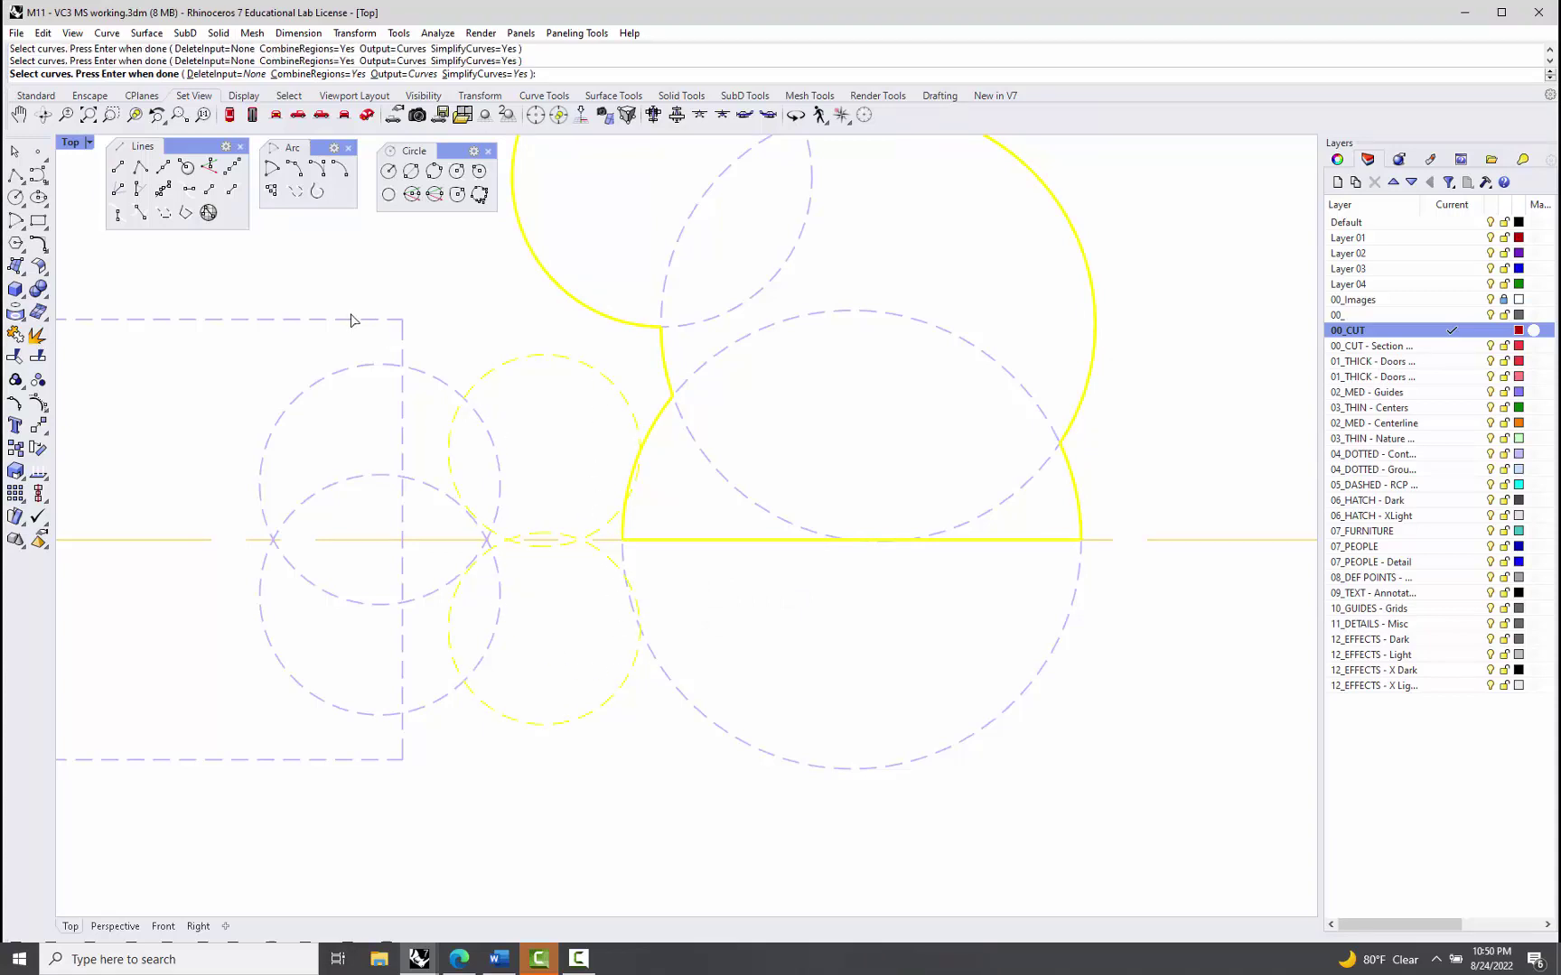
pyautogui.scroll(-3, 537, 438)
pyautogui.moveTo(448, 322); pyautogui.dragTo(318, 488)
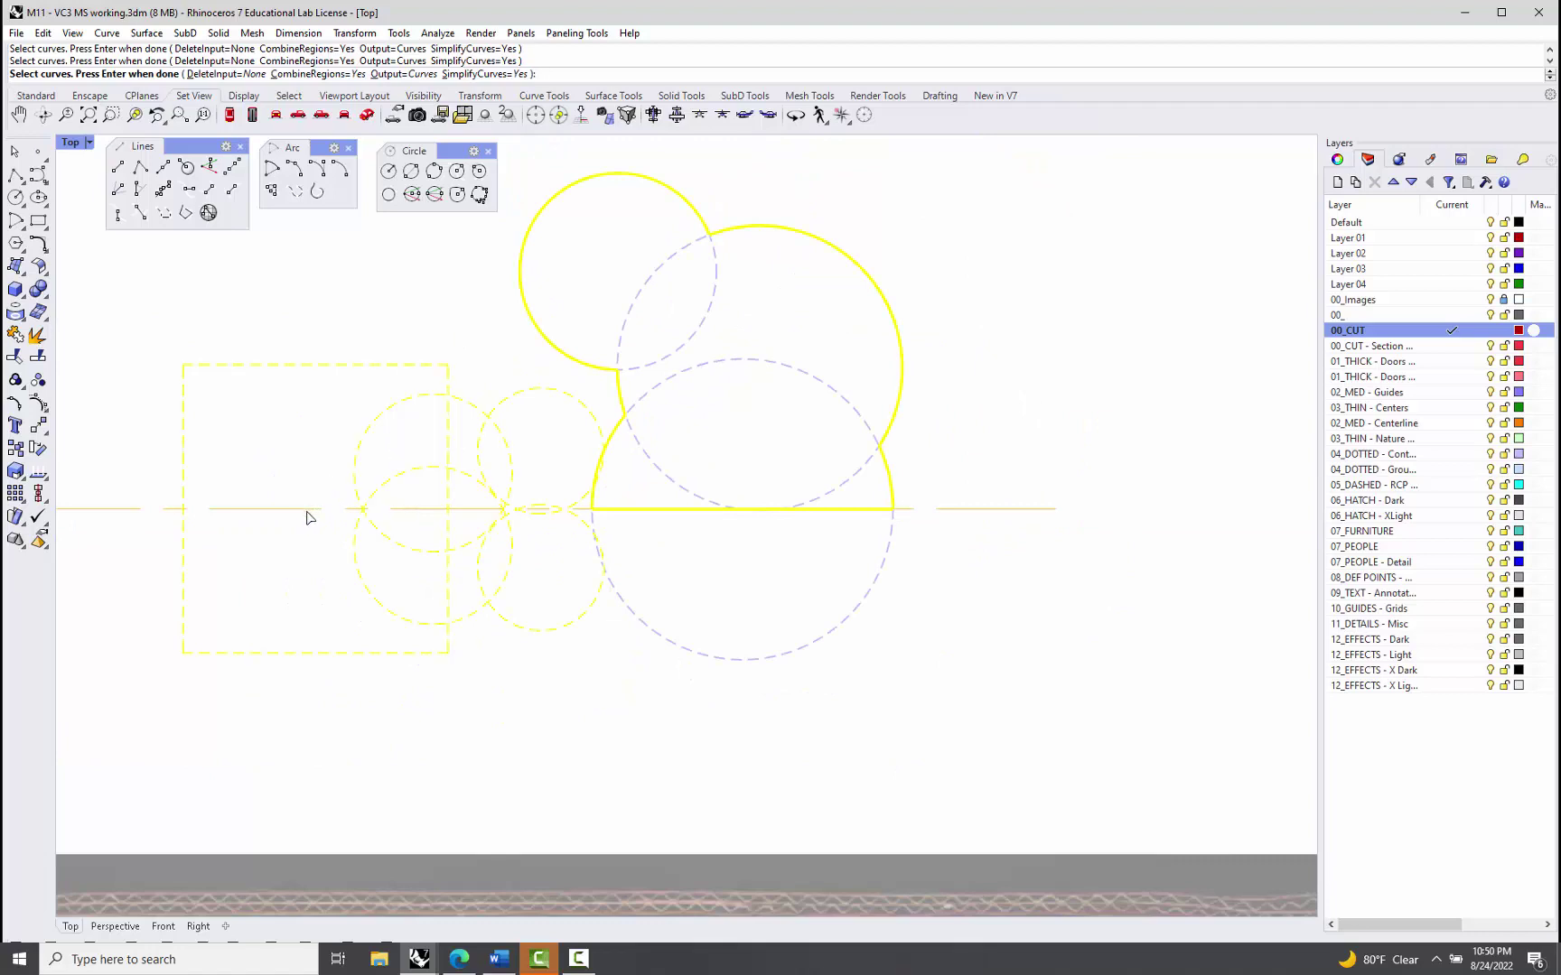
pyautogui.rightClick(540, 680)
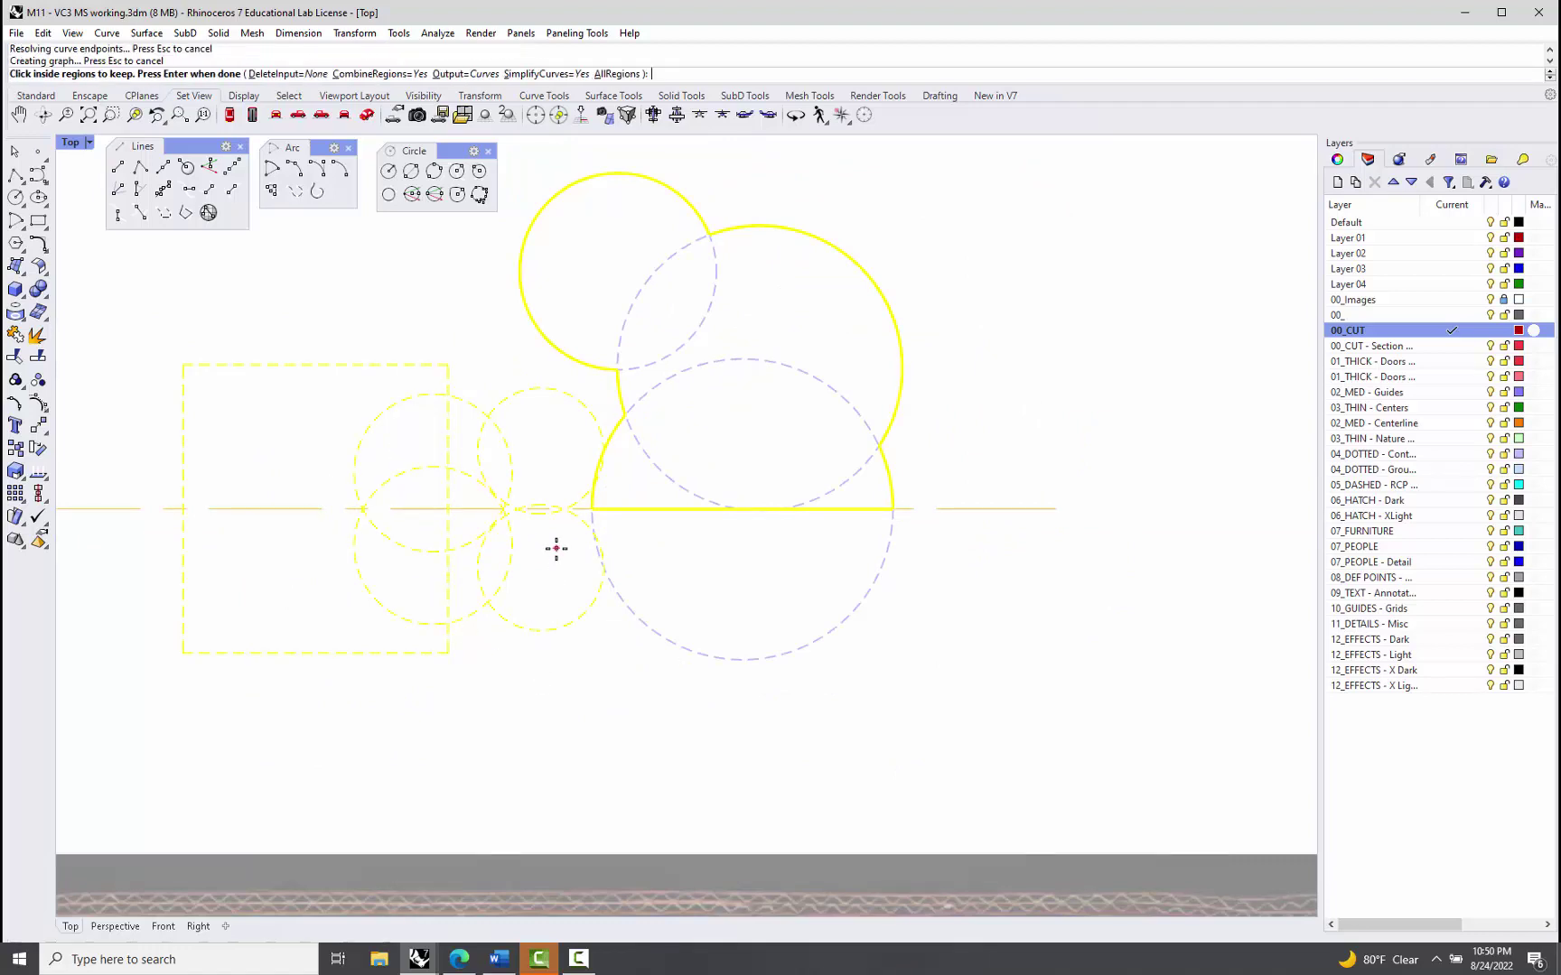
# Step: Combine the upper profile, both small circles, the two overlapping circles beside them and the rectangle into one outline with CurveBoolean
pyautogui.click(575, 458)
pyautogui.scroll(4, 578, 492)
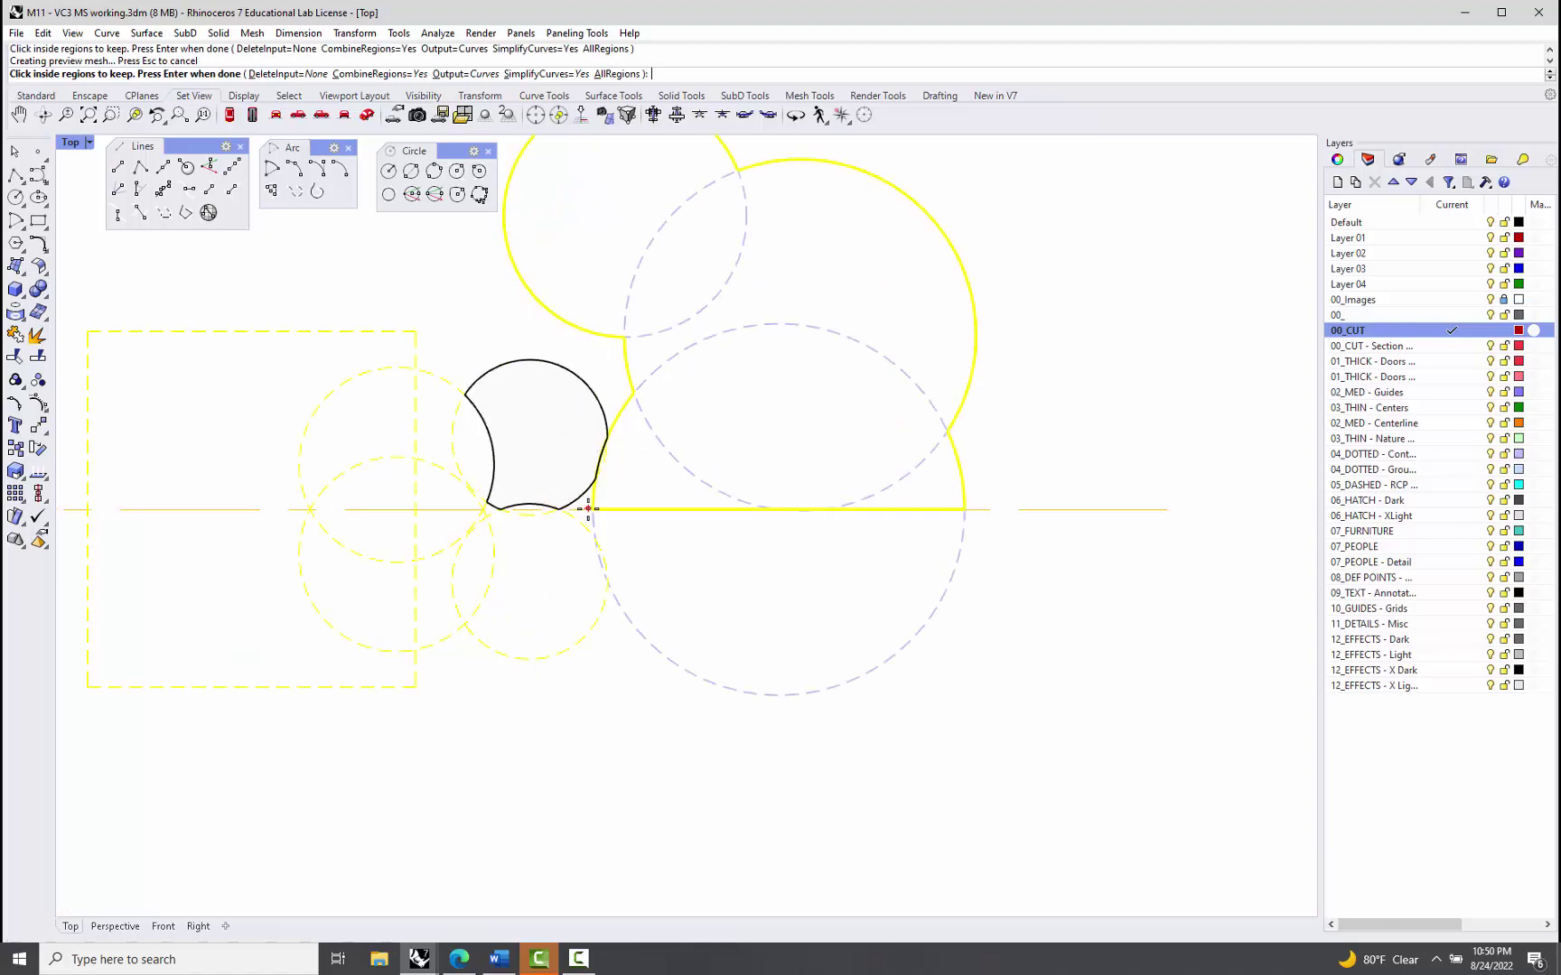
pyautogui.click(582, 501)
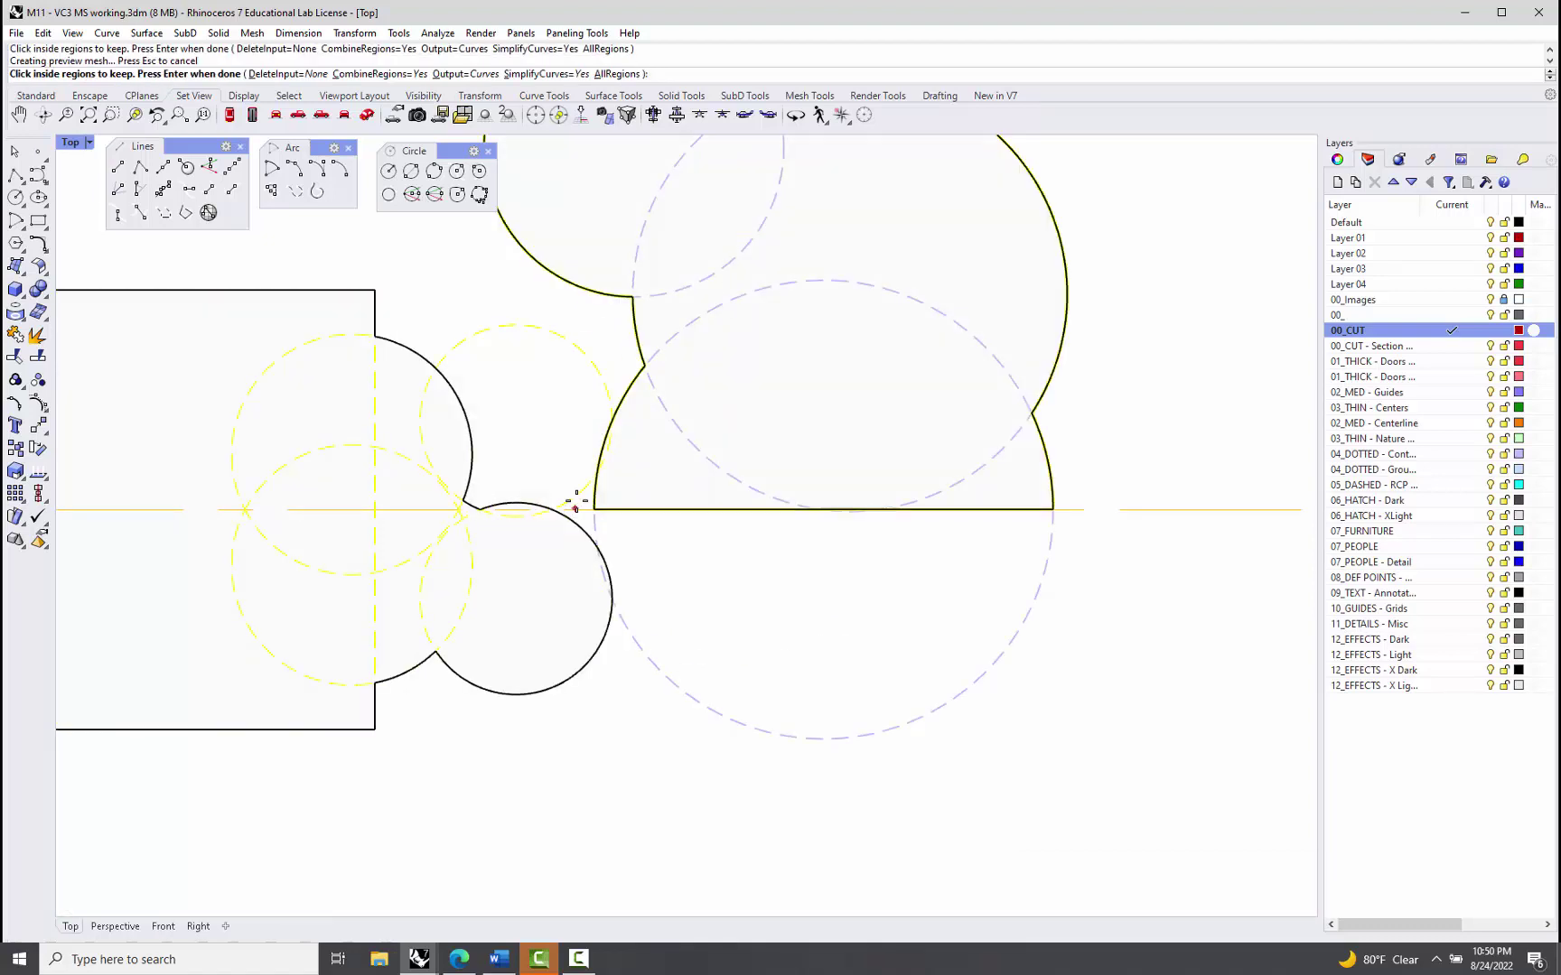
pyautogui.click(559, 430)
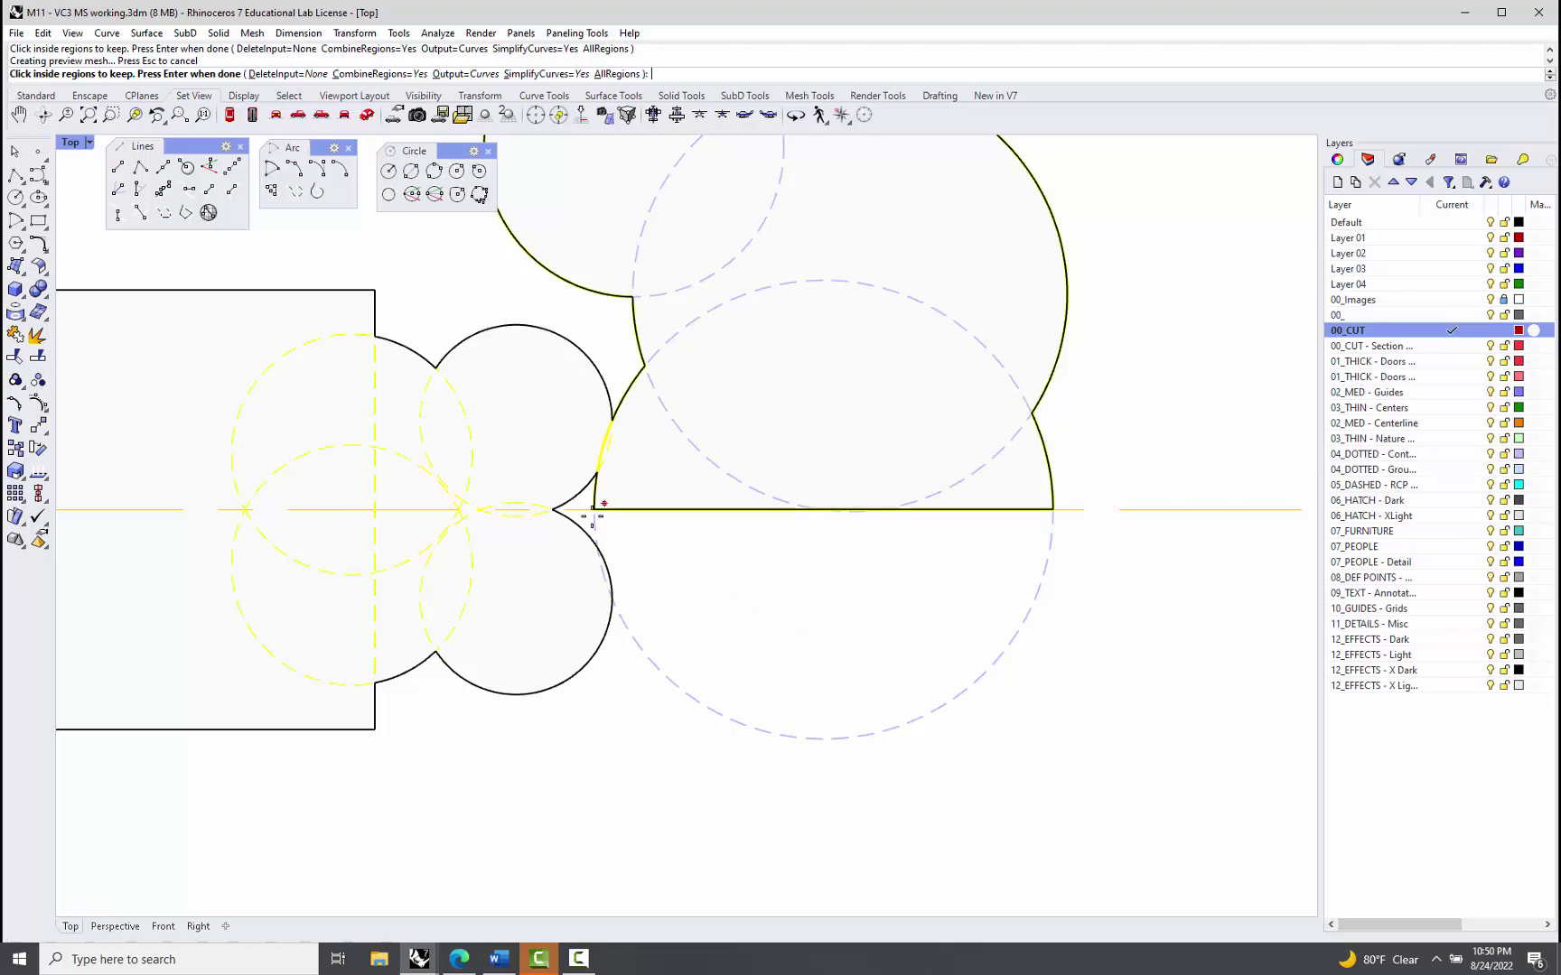
pyautogui.scroll(-5, 599, 623)
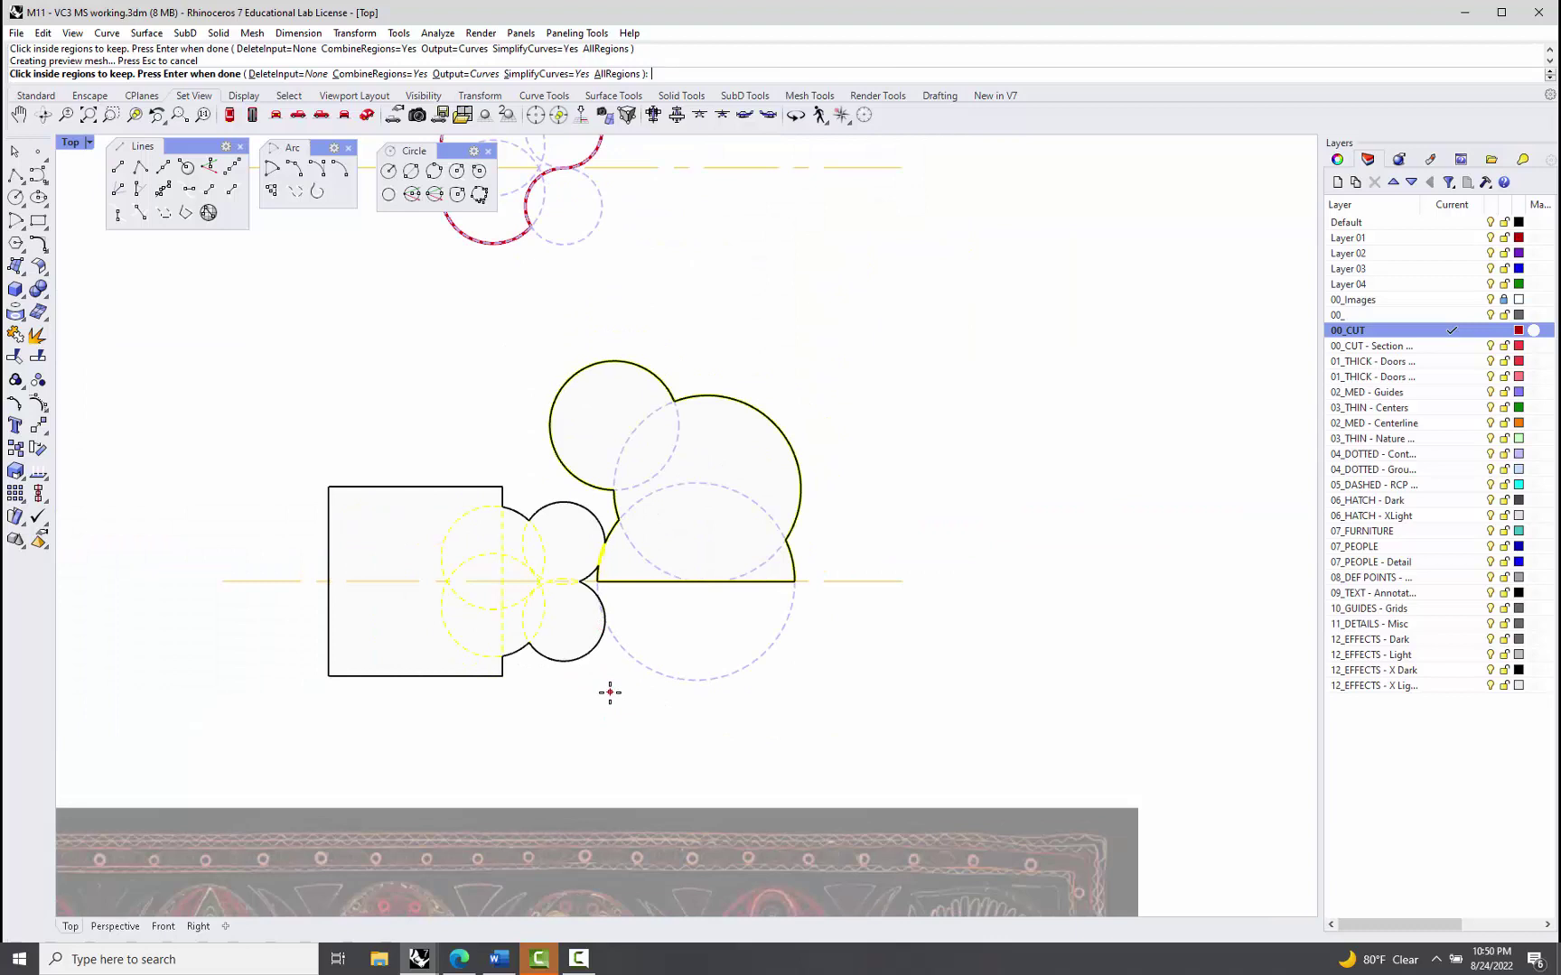
pyautogui.press('Return')
pyautogui.scroll(4, 614, 542)
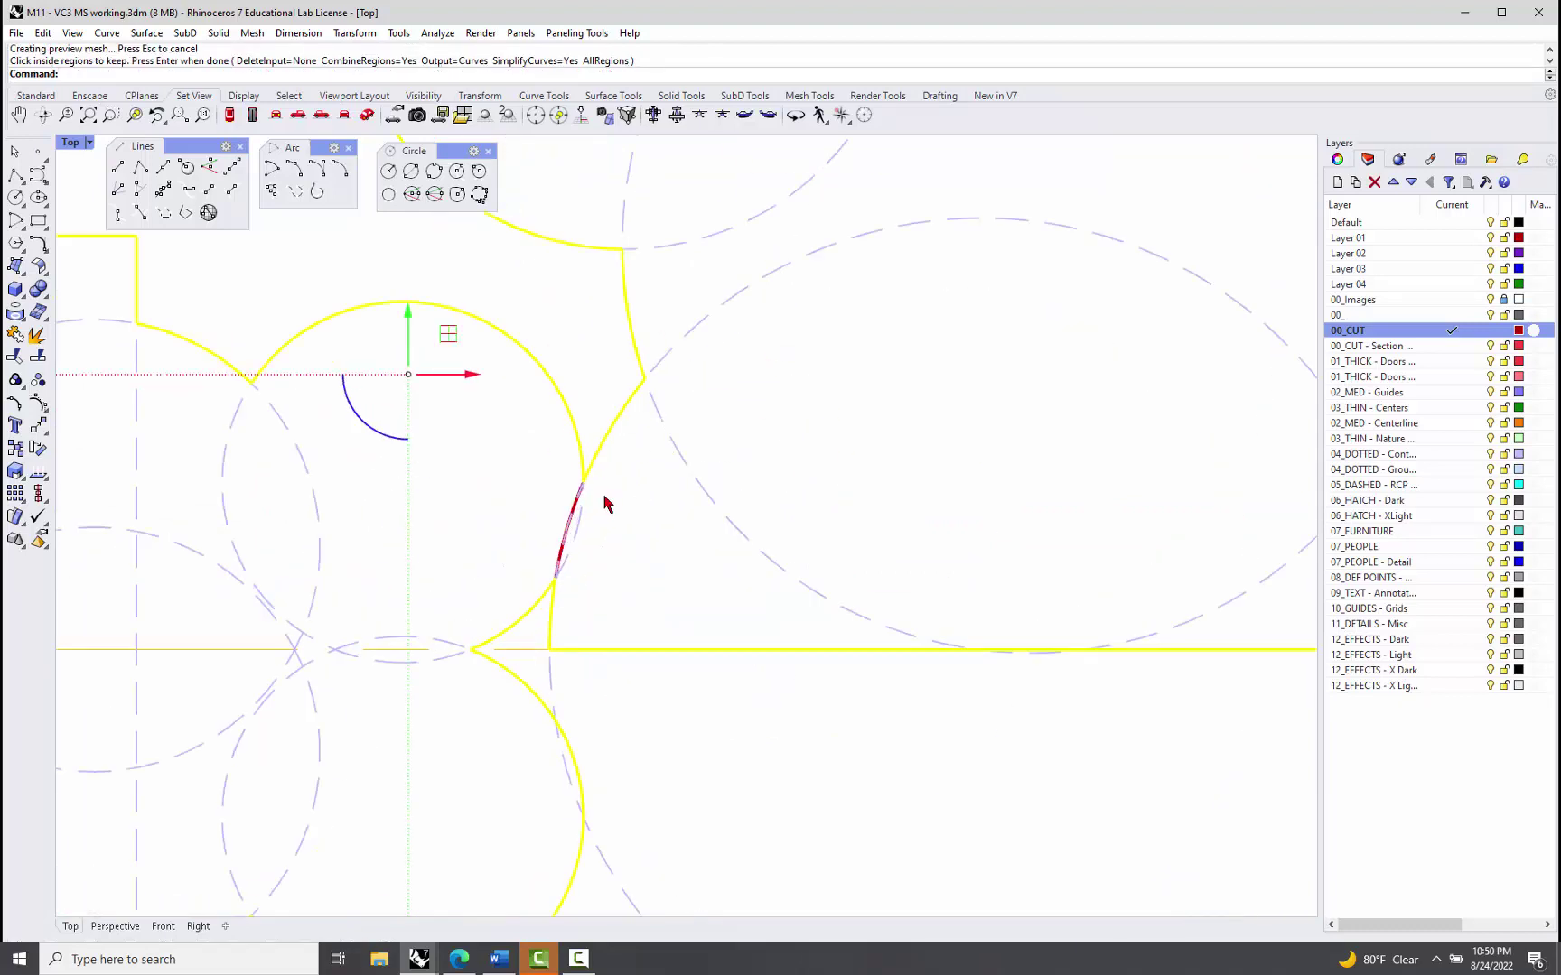
pyautogui.scroll(-4, 574, 499)
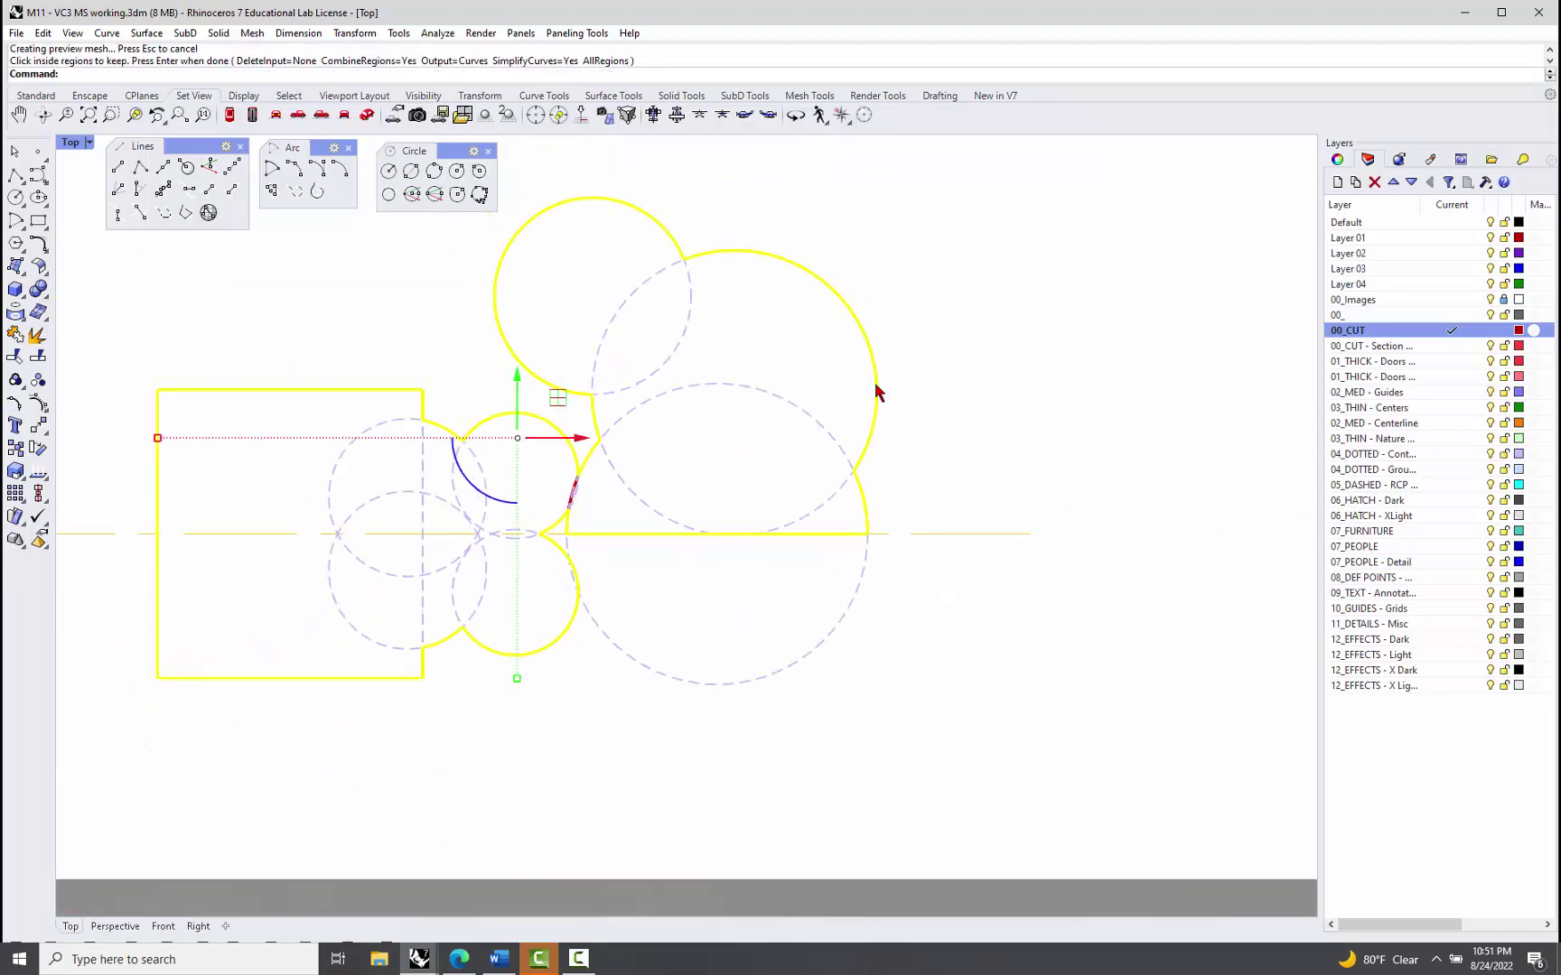
pyautogui.click(642, 588)
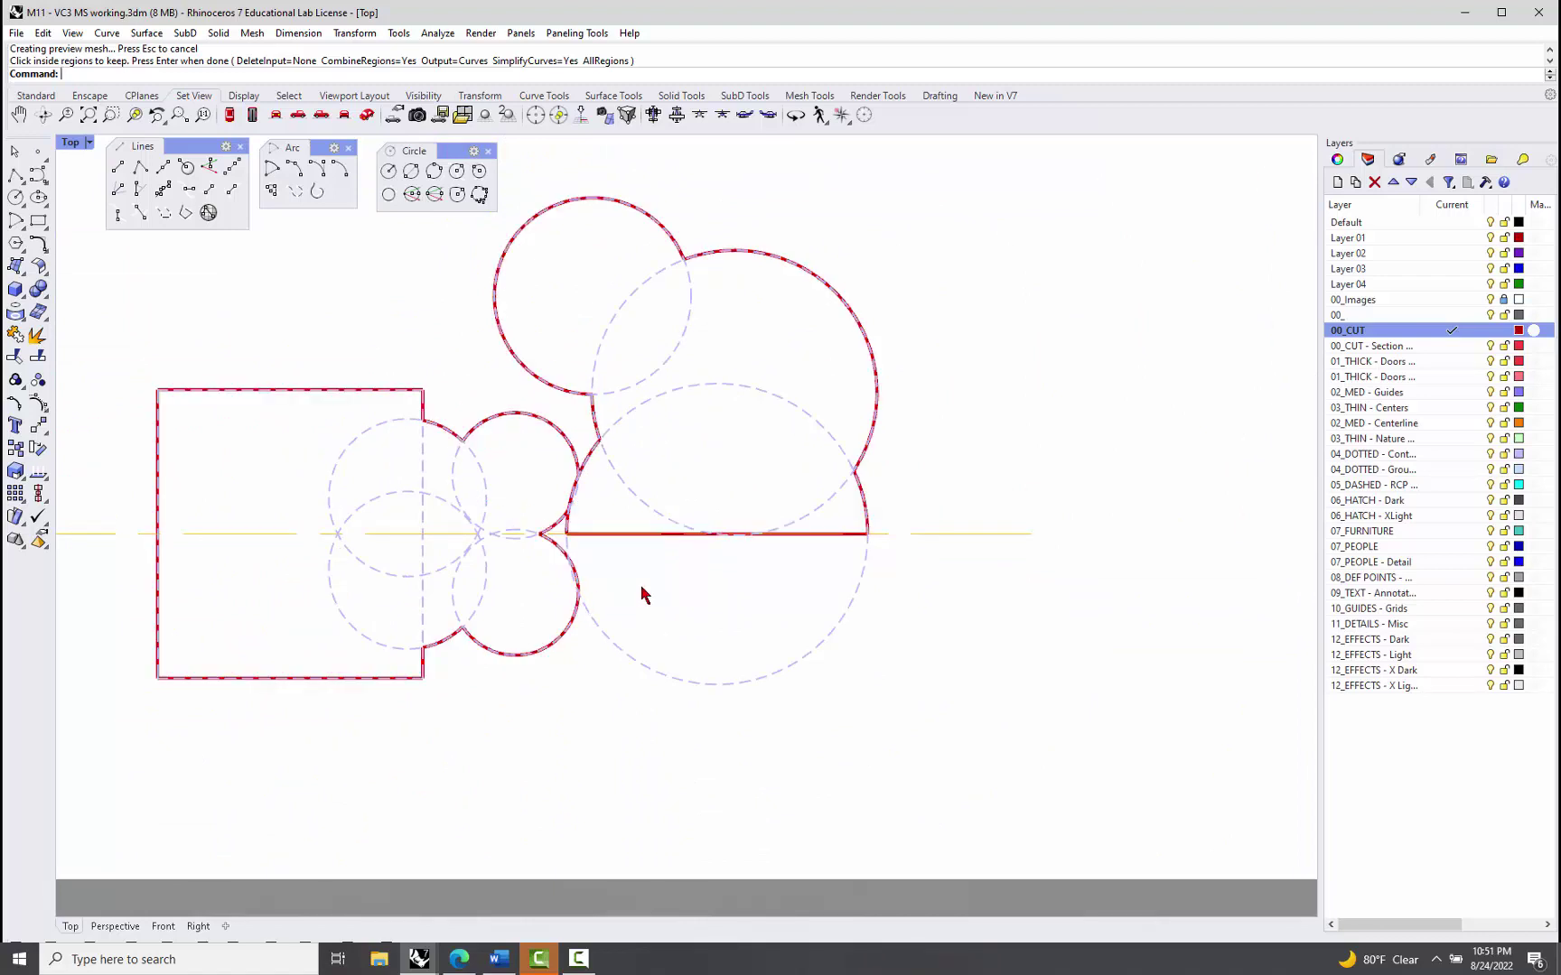
# Step: Delete the earlier upper profile that lies underneath the new combined outline
pyautogui.click(647, 535)
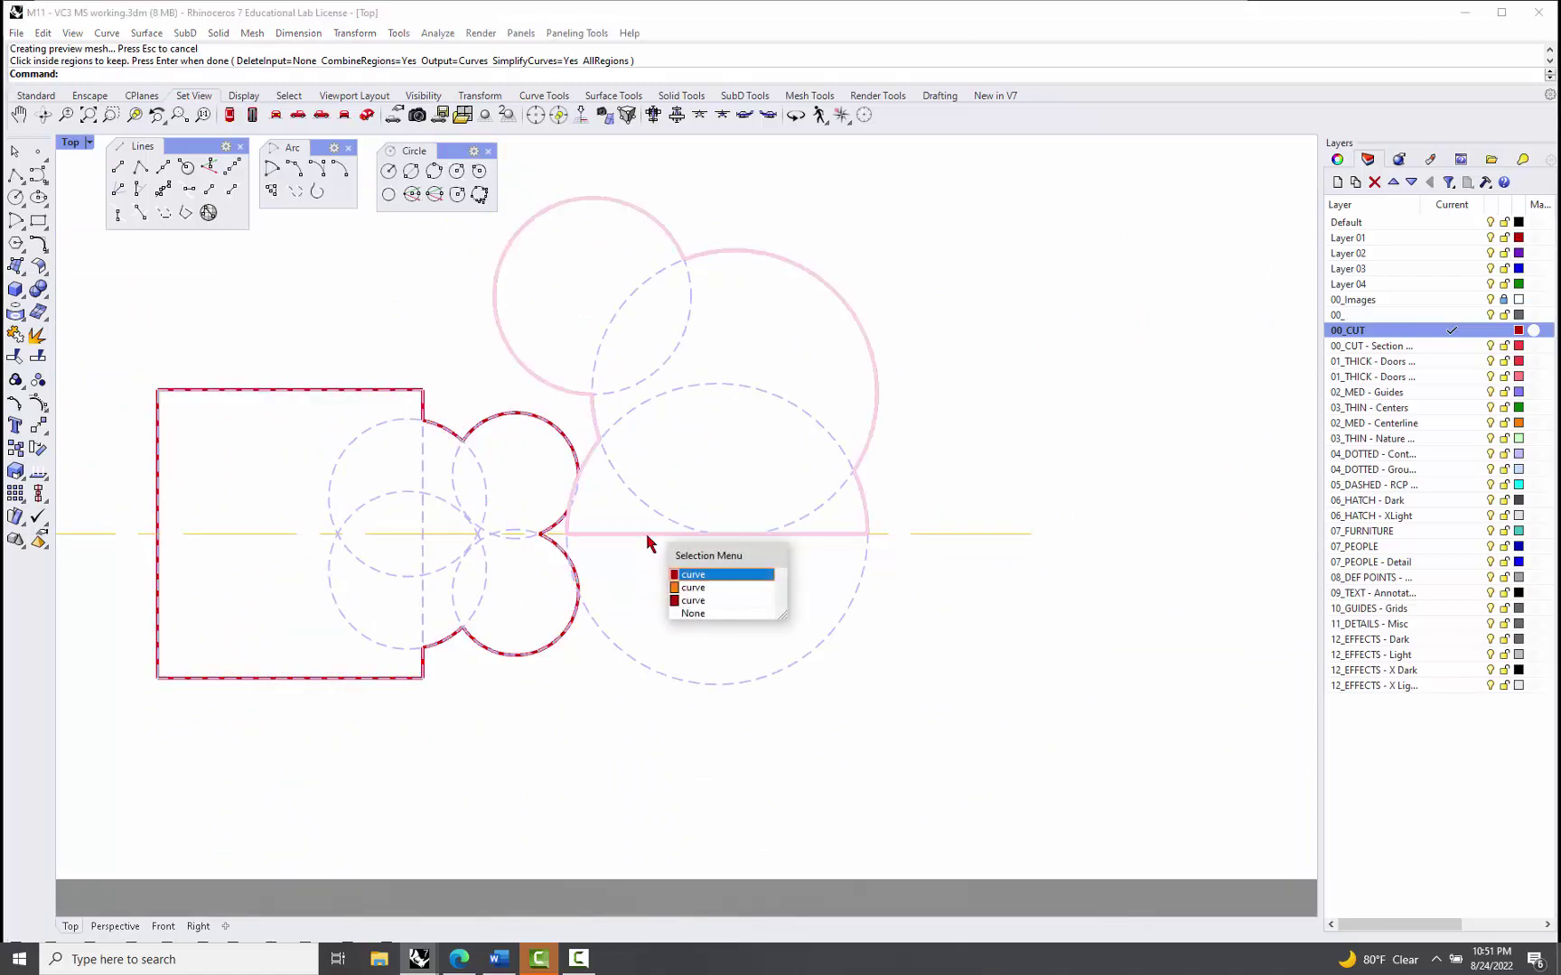
pyautogui.press('Return')
pyautogui.press('Delete')
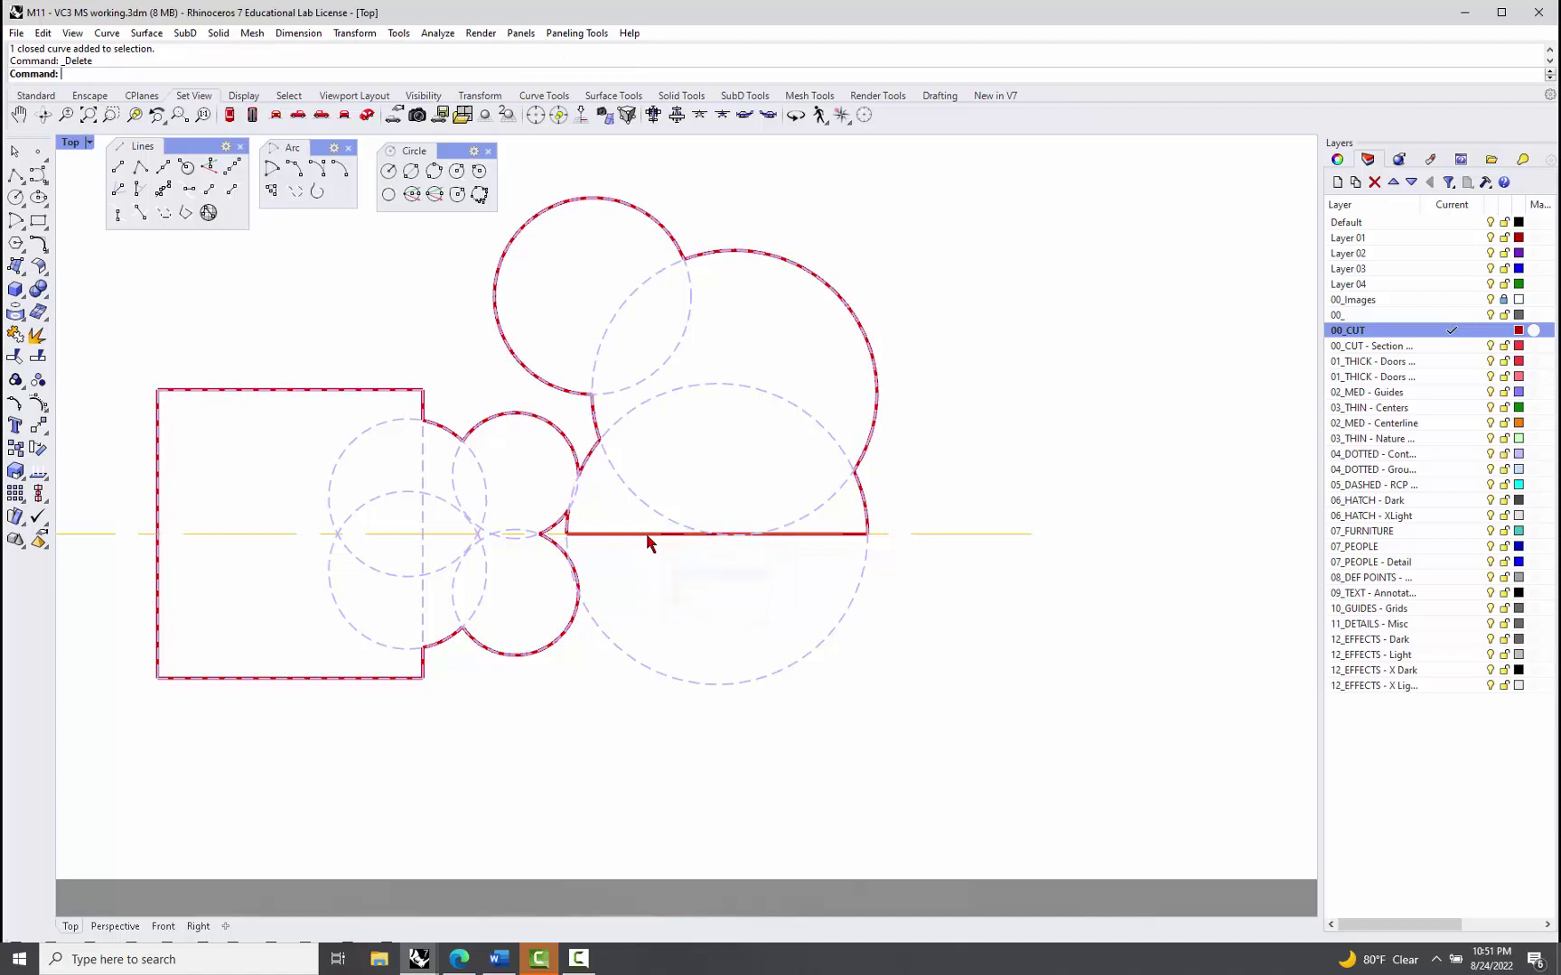
pyautogui.click(648, 537)
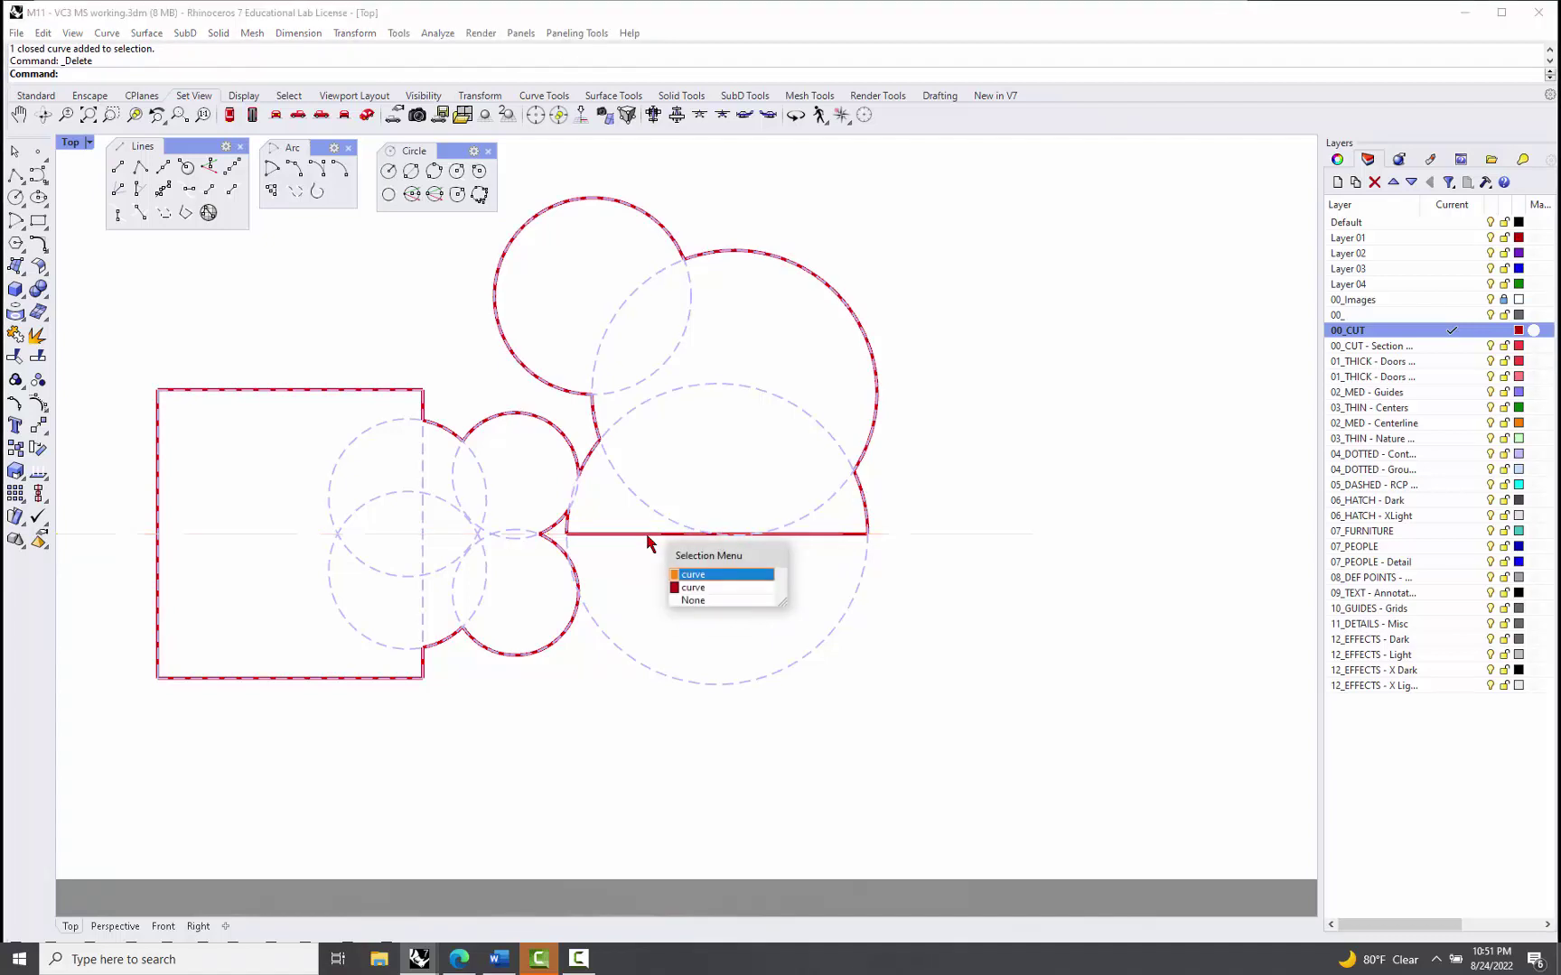
pyautogui.click(697, 593)
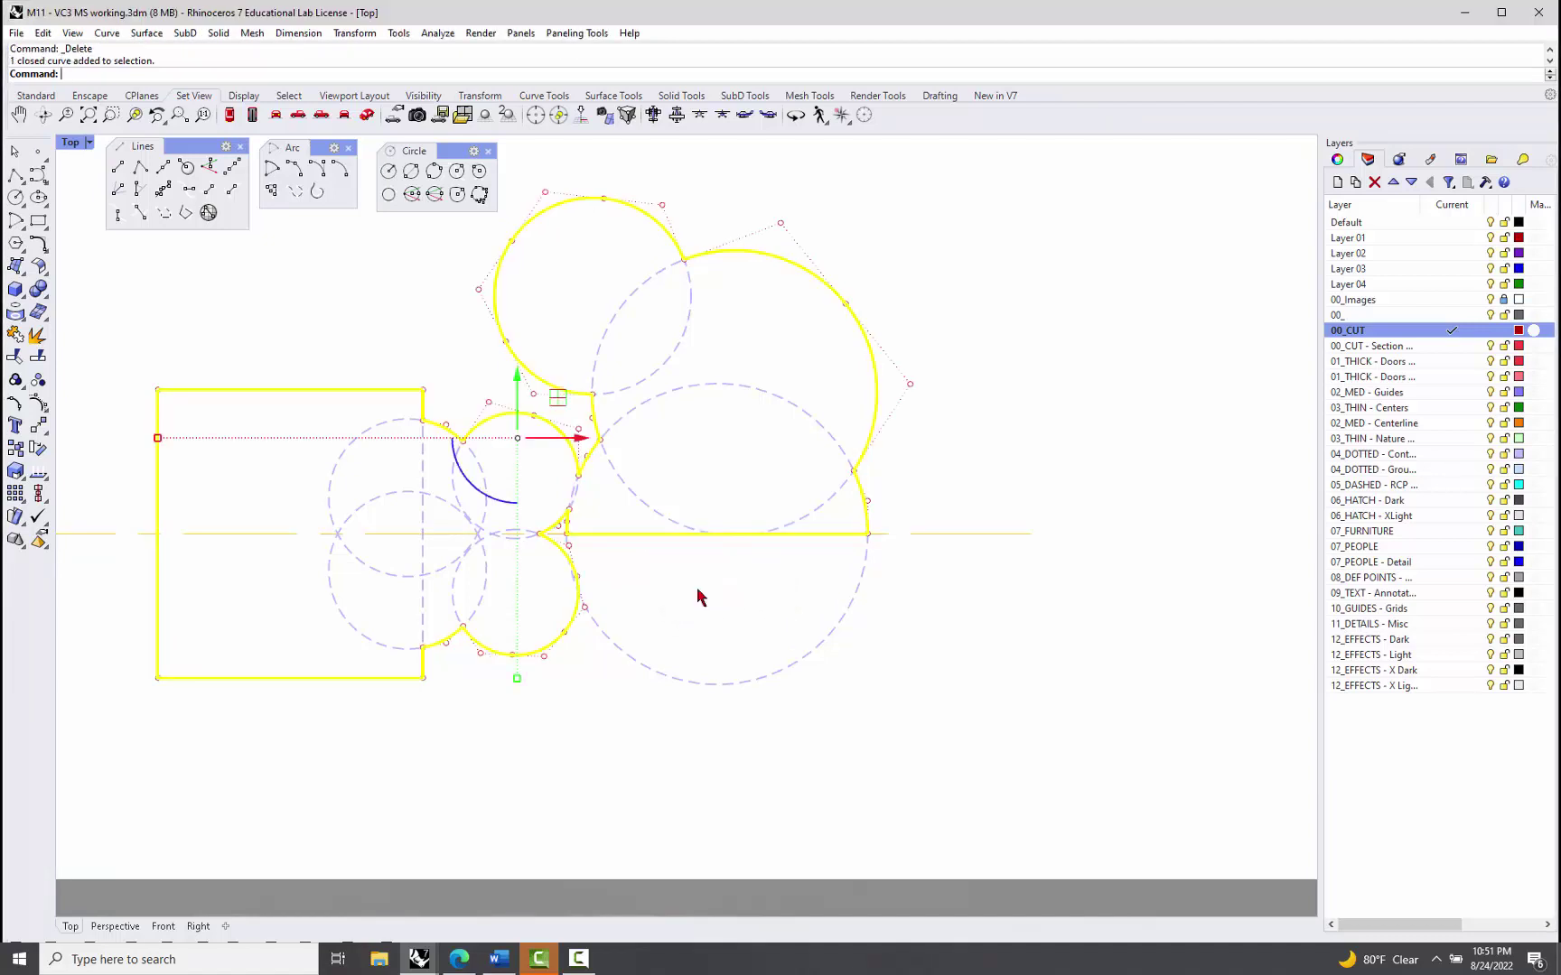
pyautogui.press('Escape')
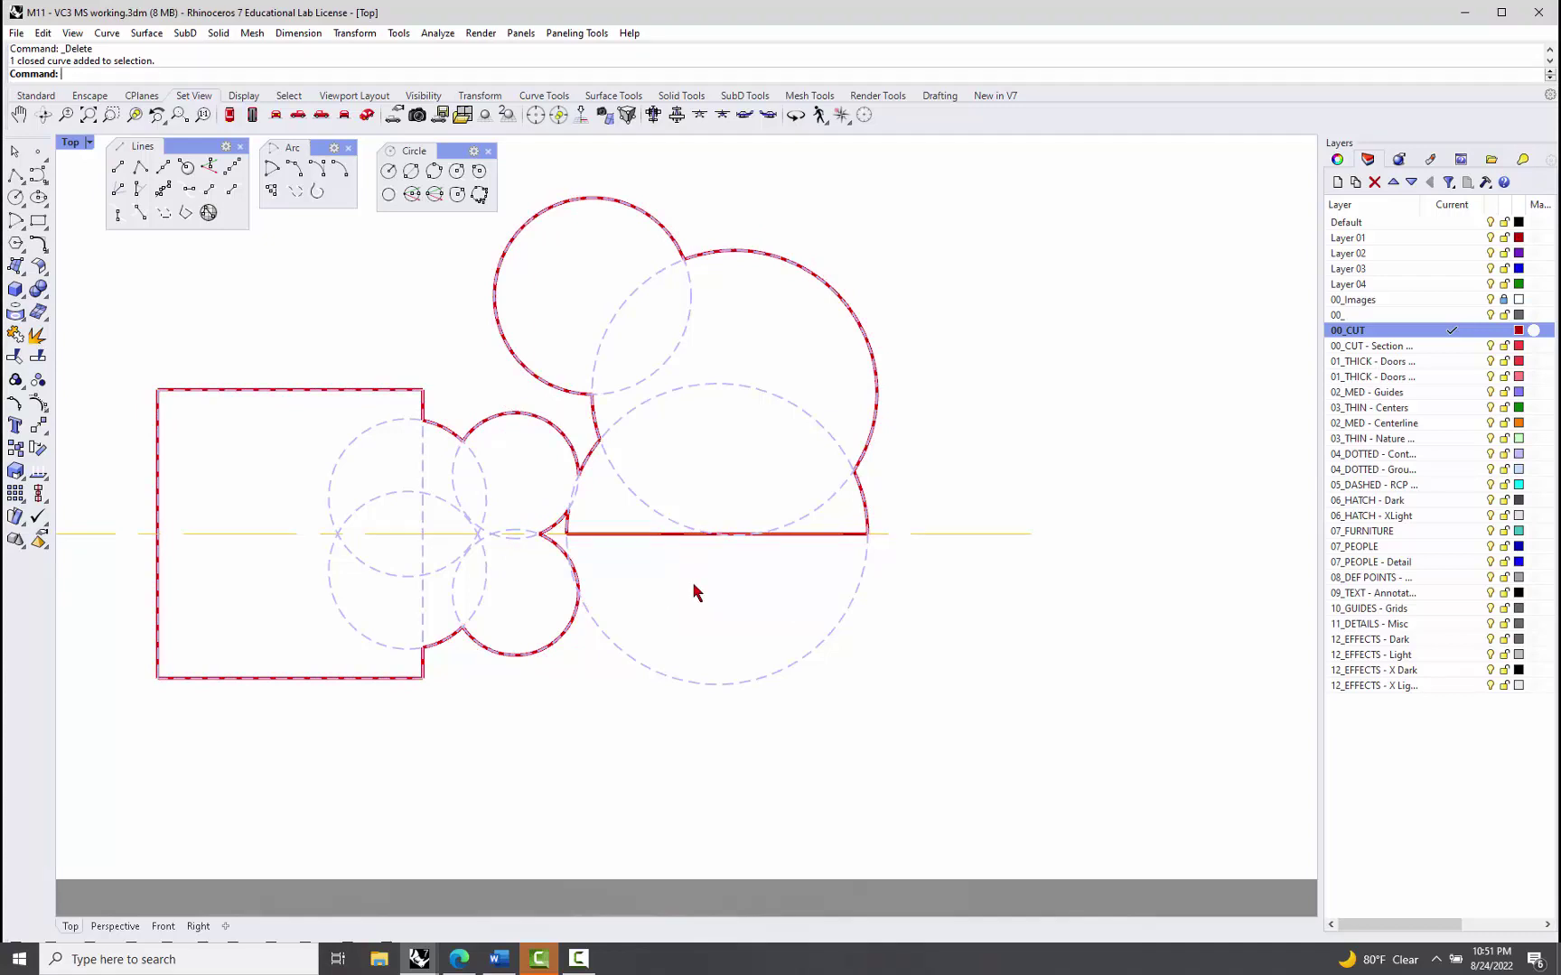
pyautogui.write('ex')
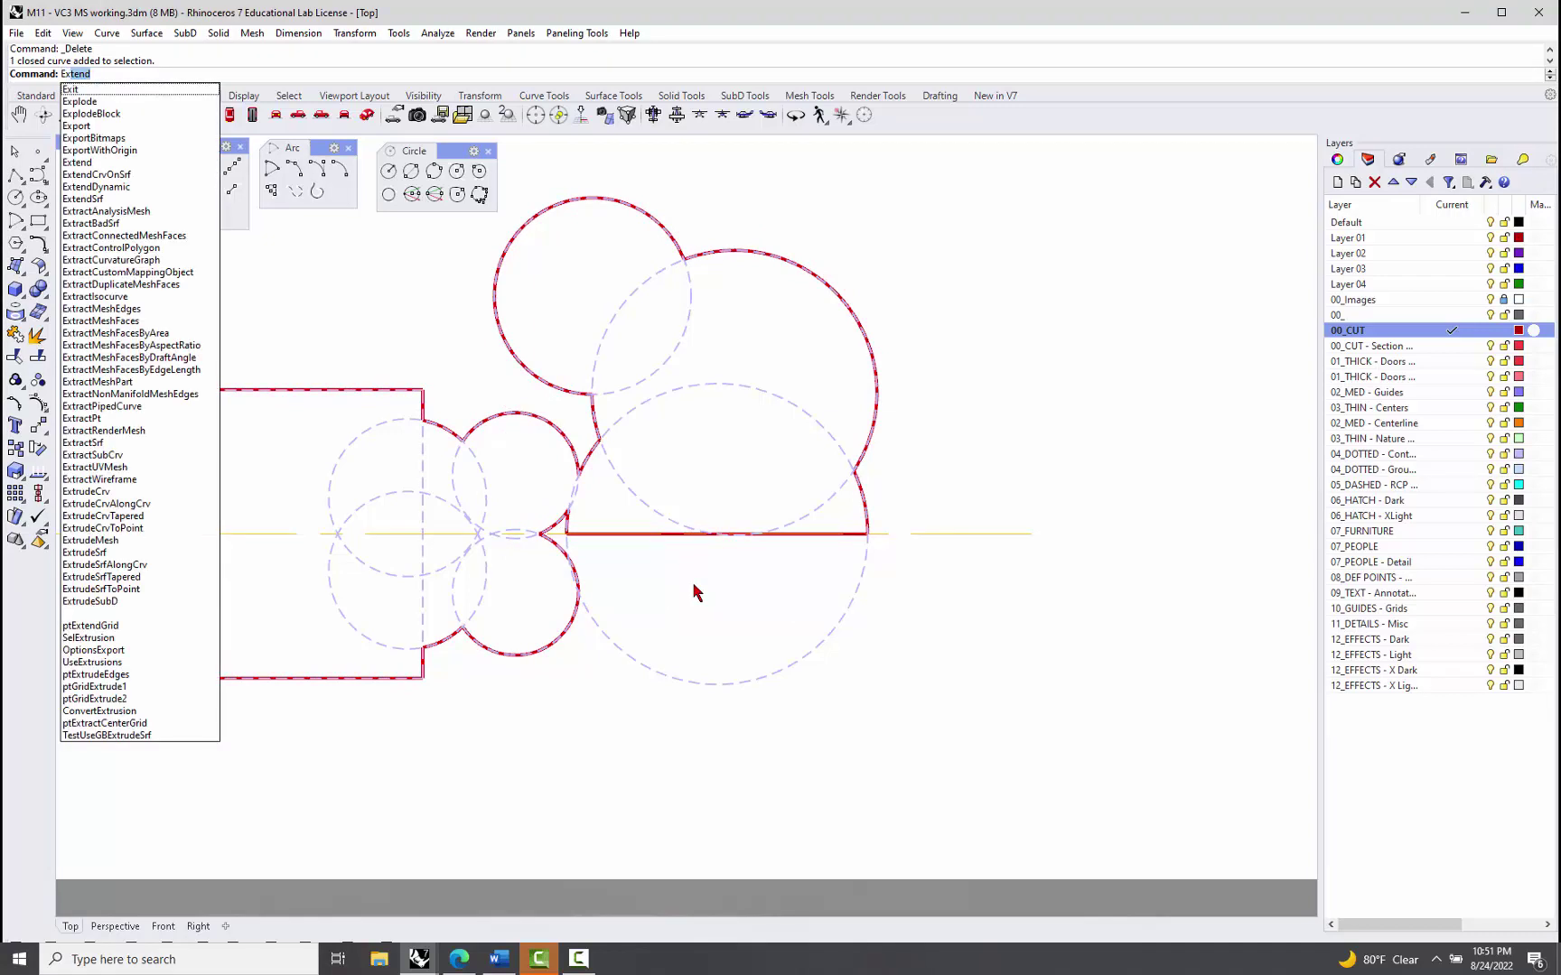
pyautogui.press('Escape')
# Step: Trim the combined outline's arcs above and below the upper small circle, using the lower large guide circle as the cutting object
pyautogui.scroll(6, 632, 542)
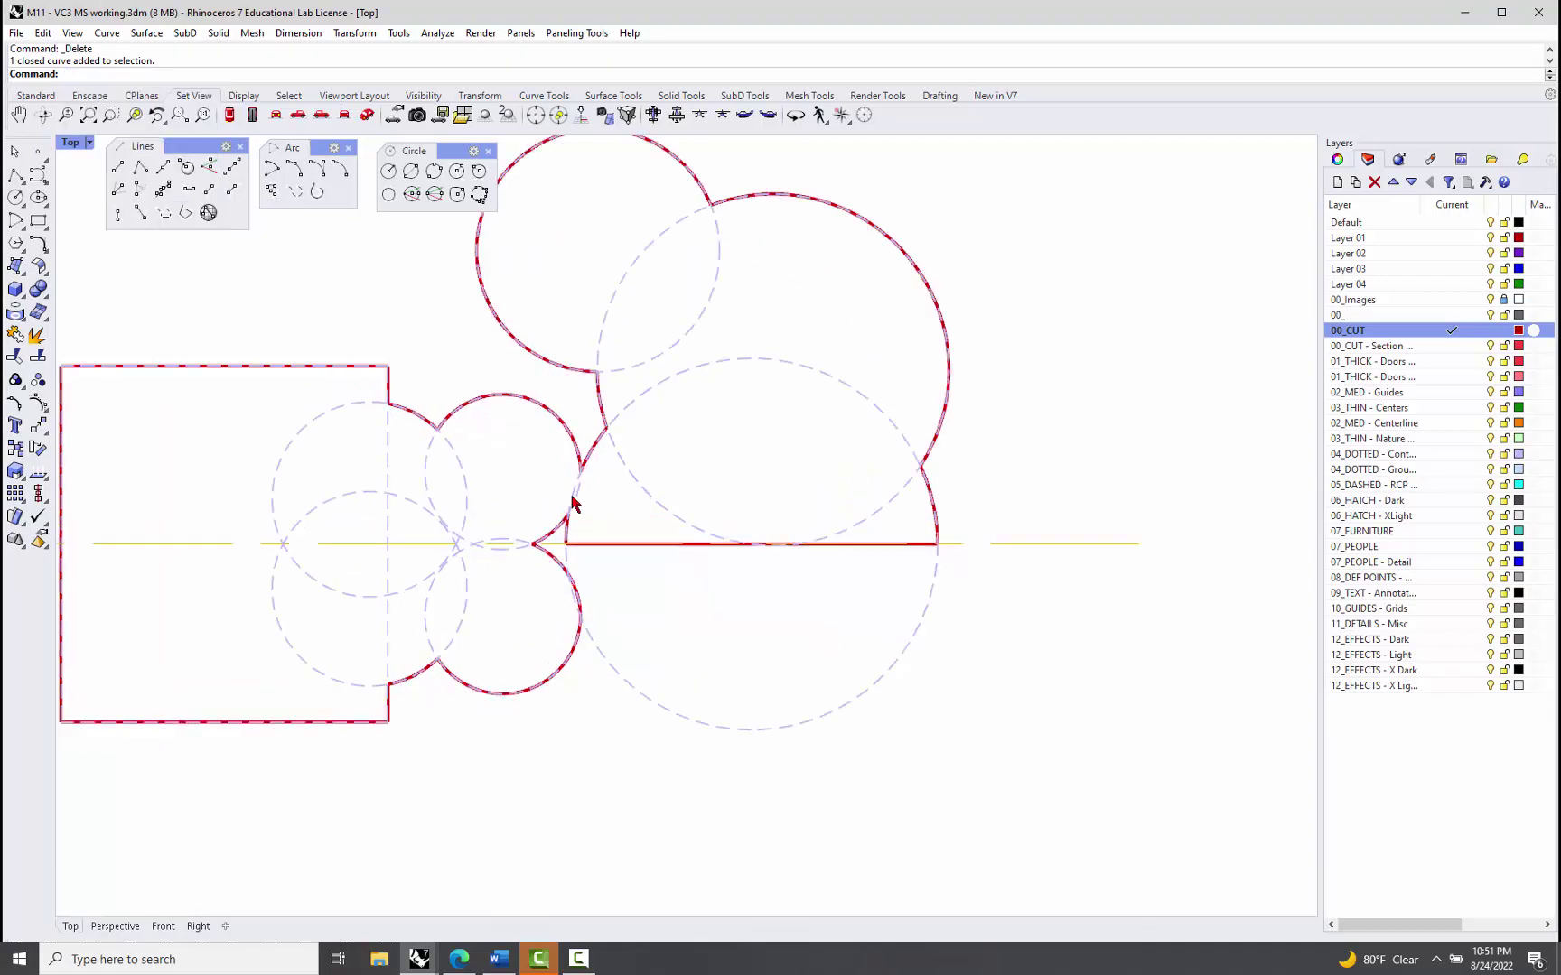
pyautogui.write('trim')
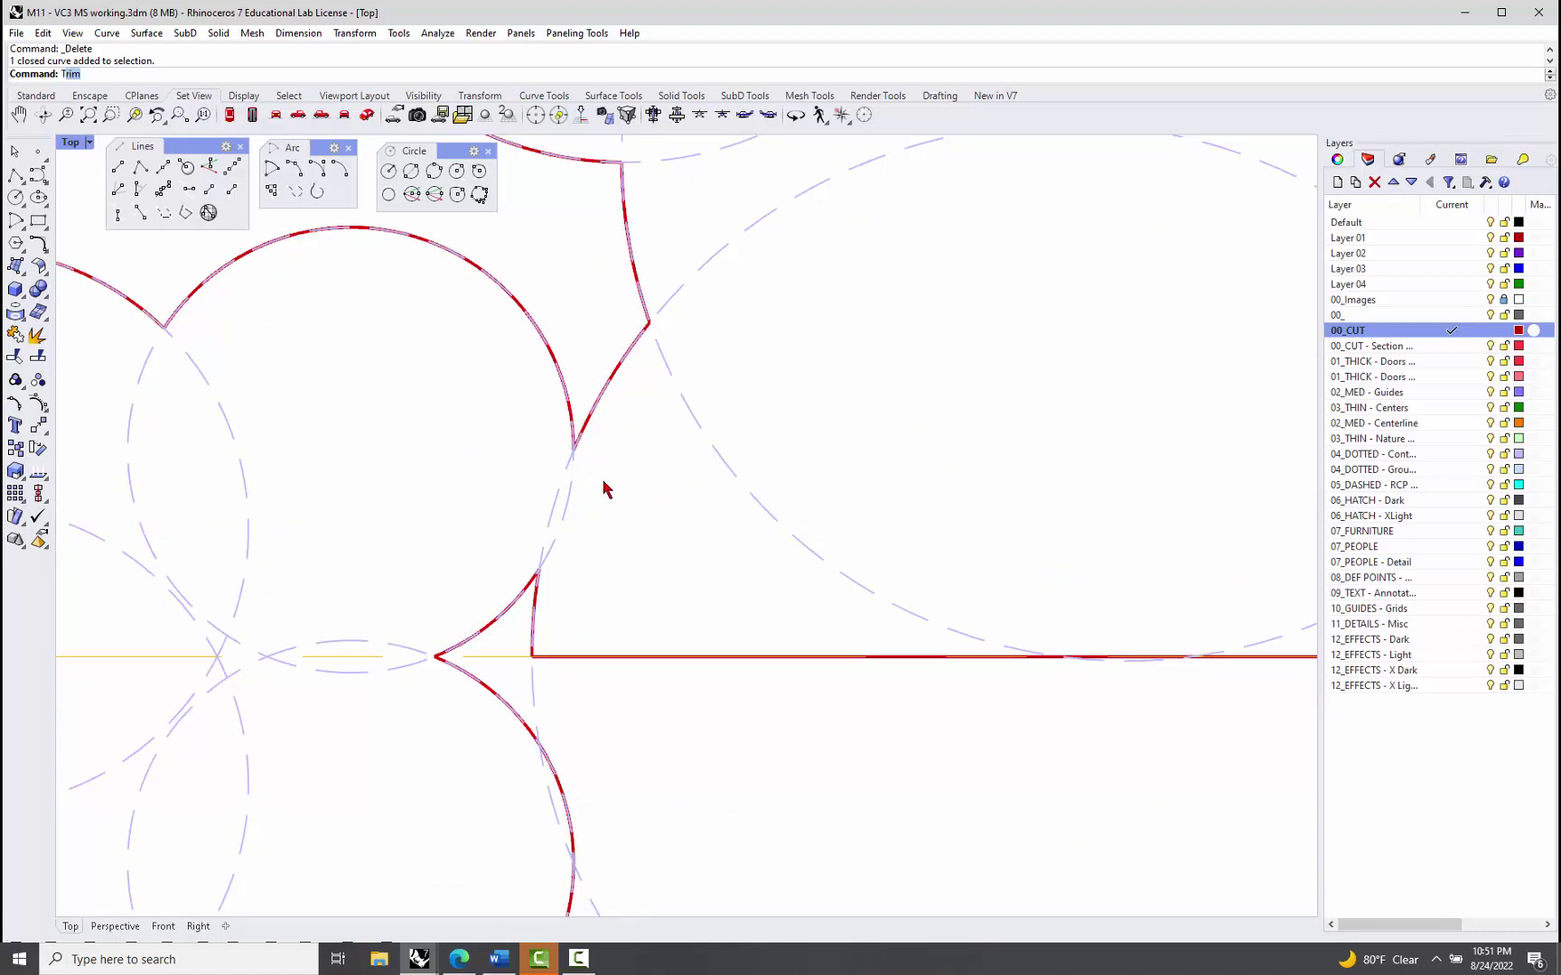
pyautogui.press('Return')
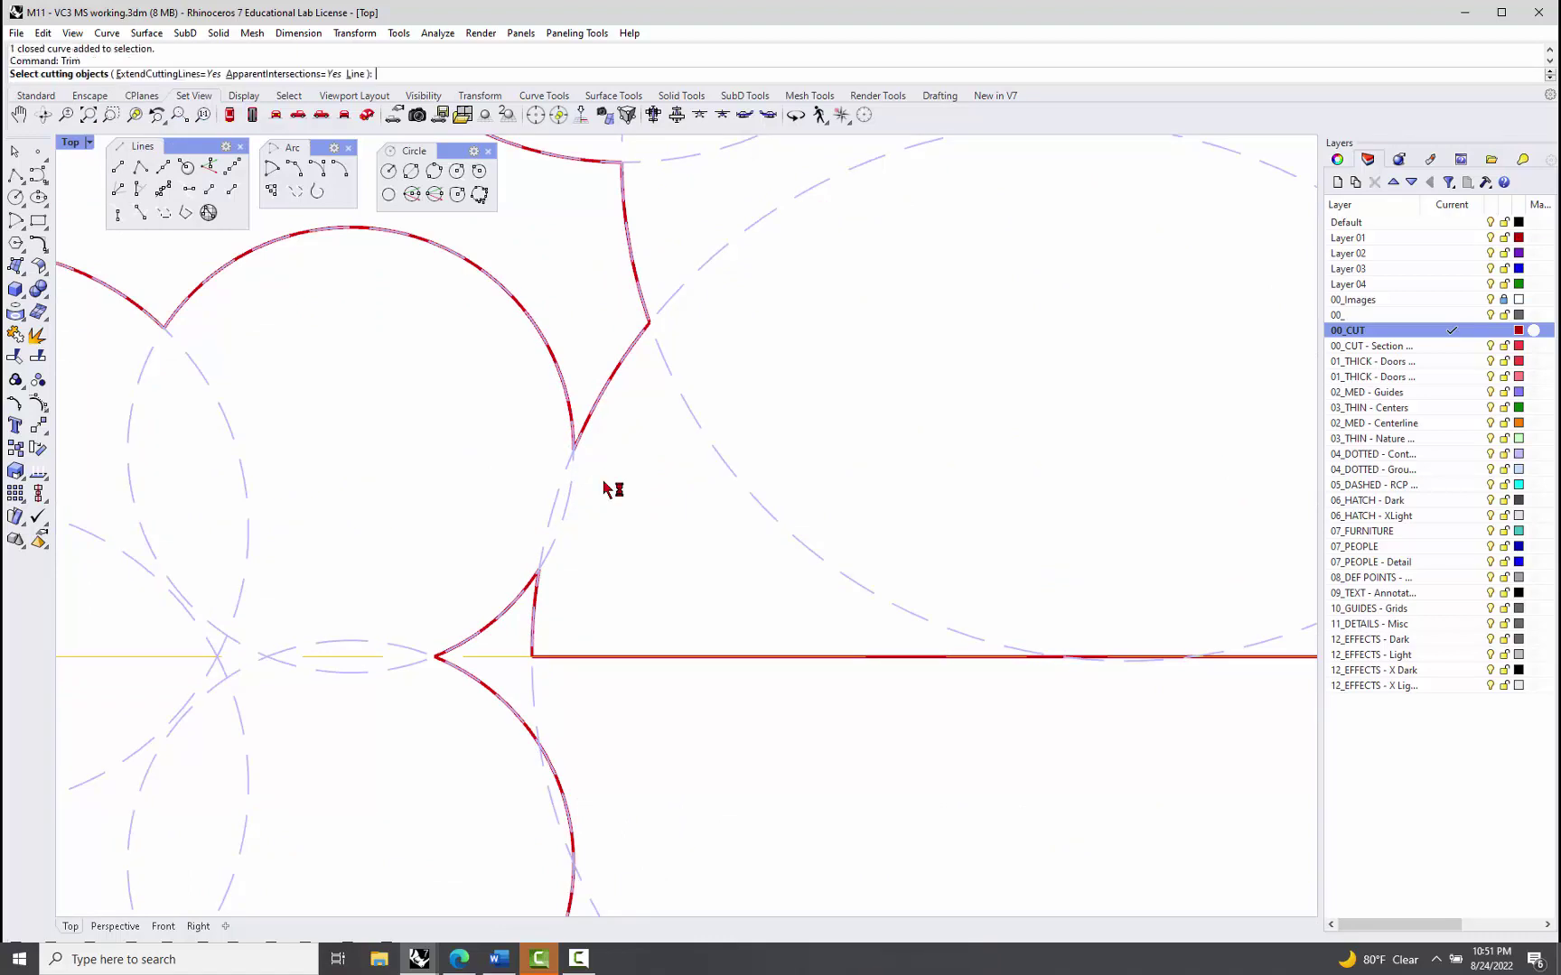
pyautogui.click(560, 502)
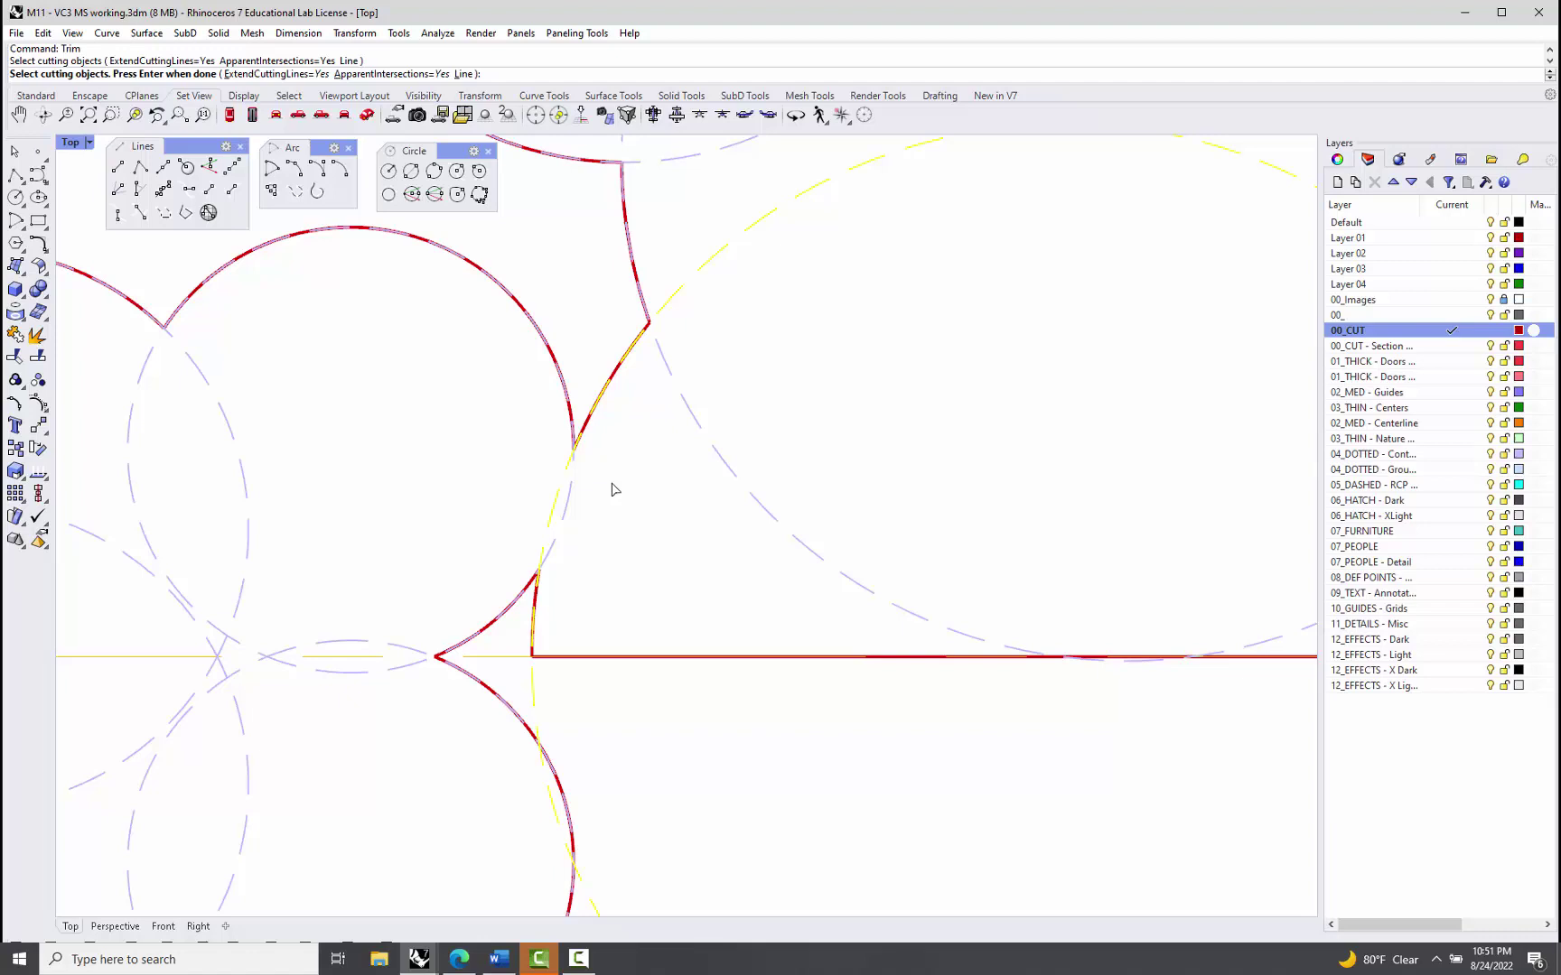
pyautogui.press('Return')
pyautogui.click(596, 428)
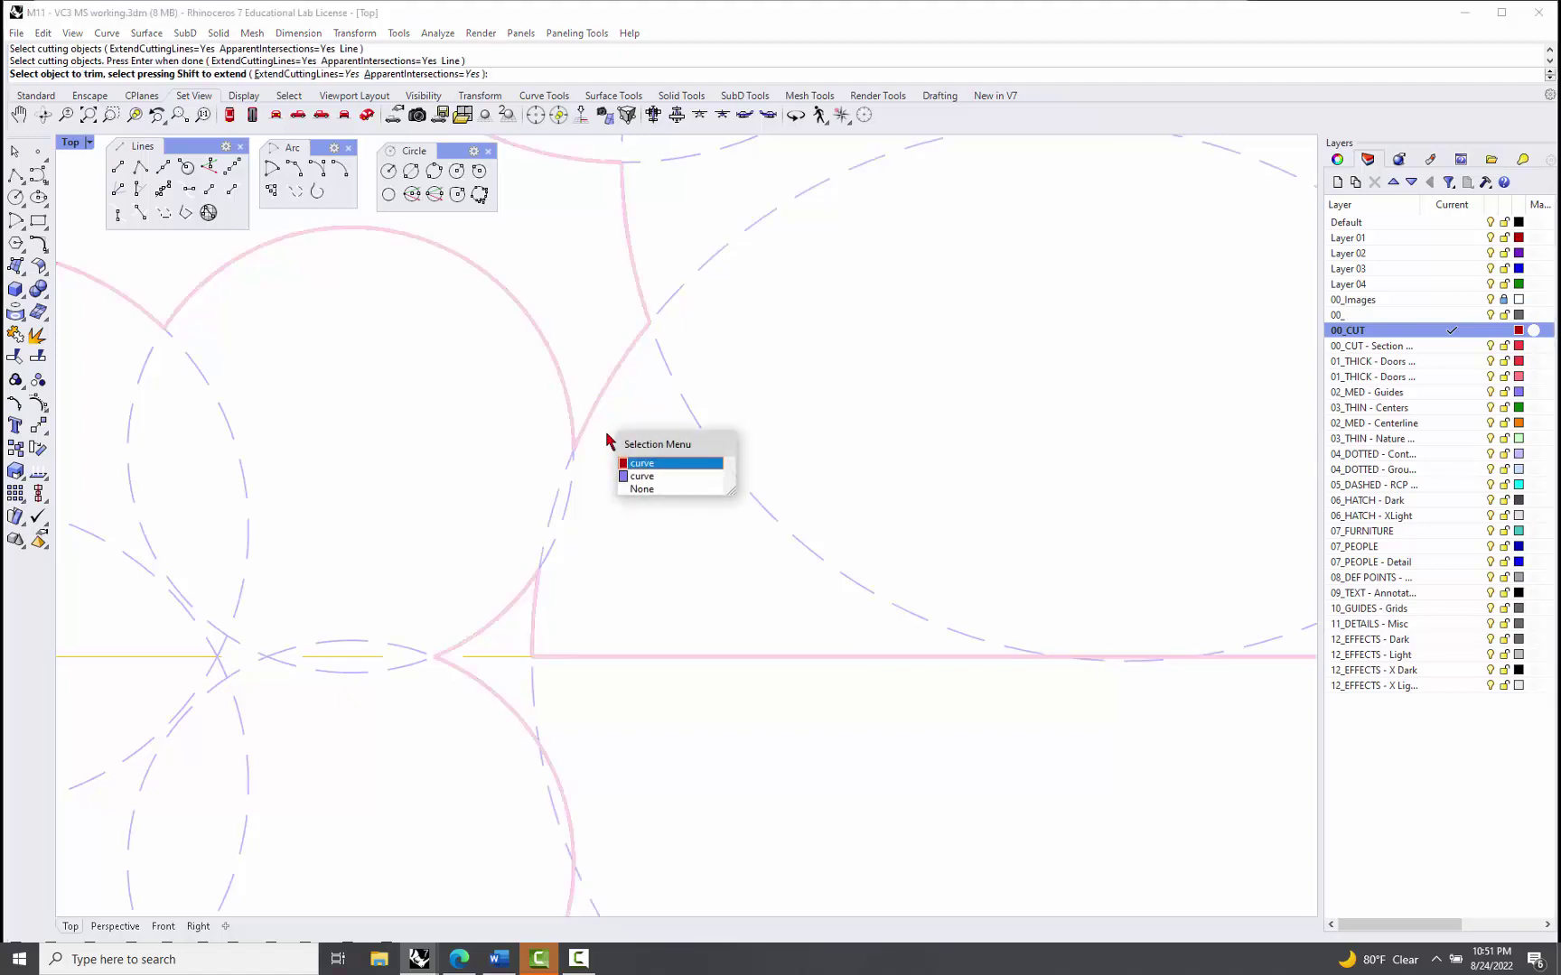
pyautogui.click(645, 466)
pyautogui.click(542, 621)
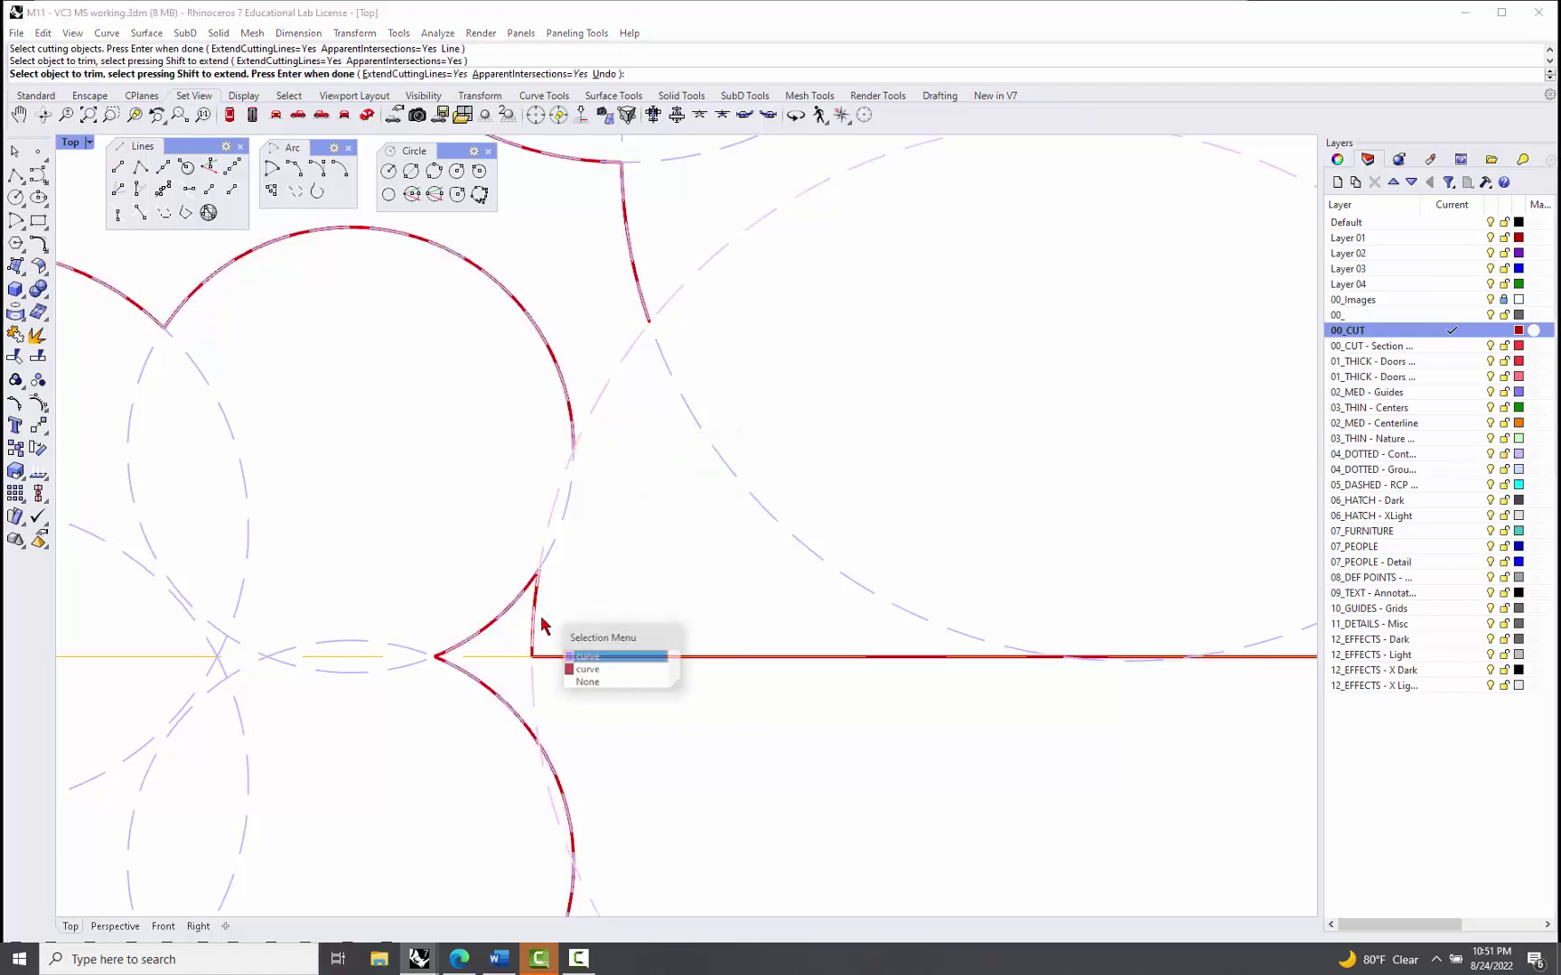
pyautogui.click(603, 671)
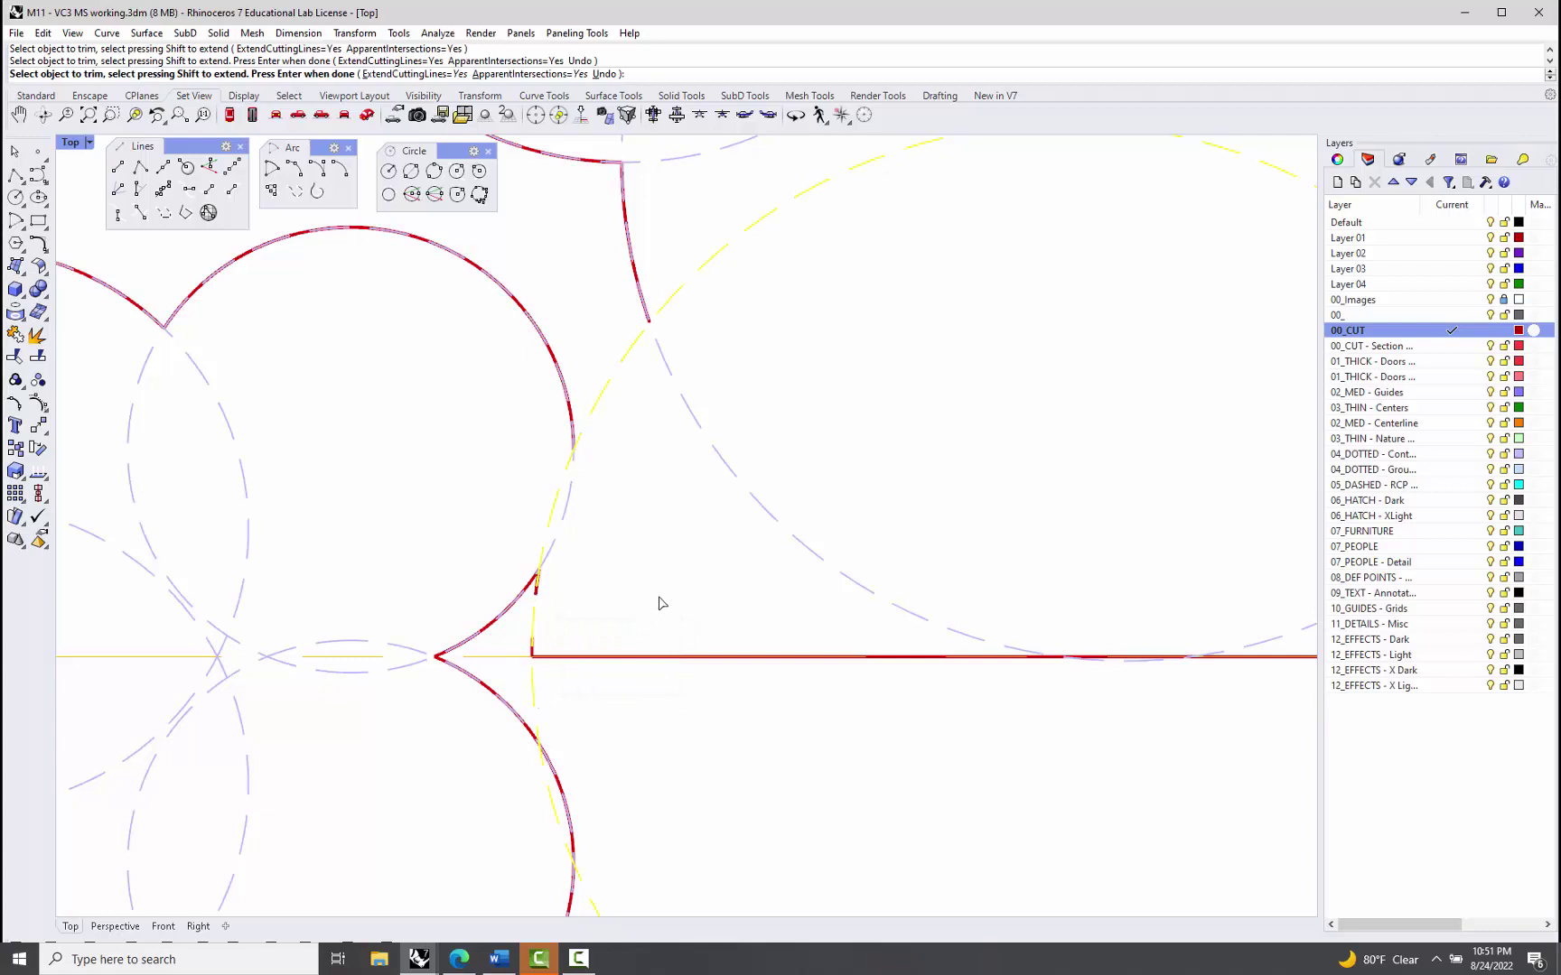
pyautogui.scroll(5, 553, 592)
pyautogui.press('Return')
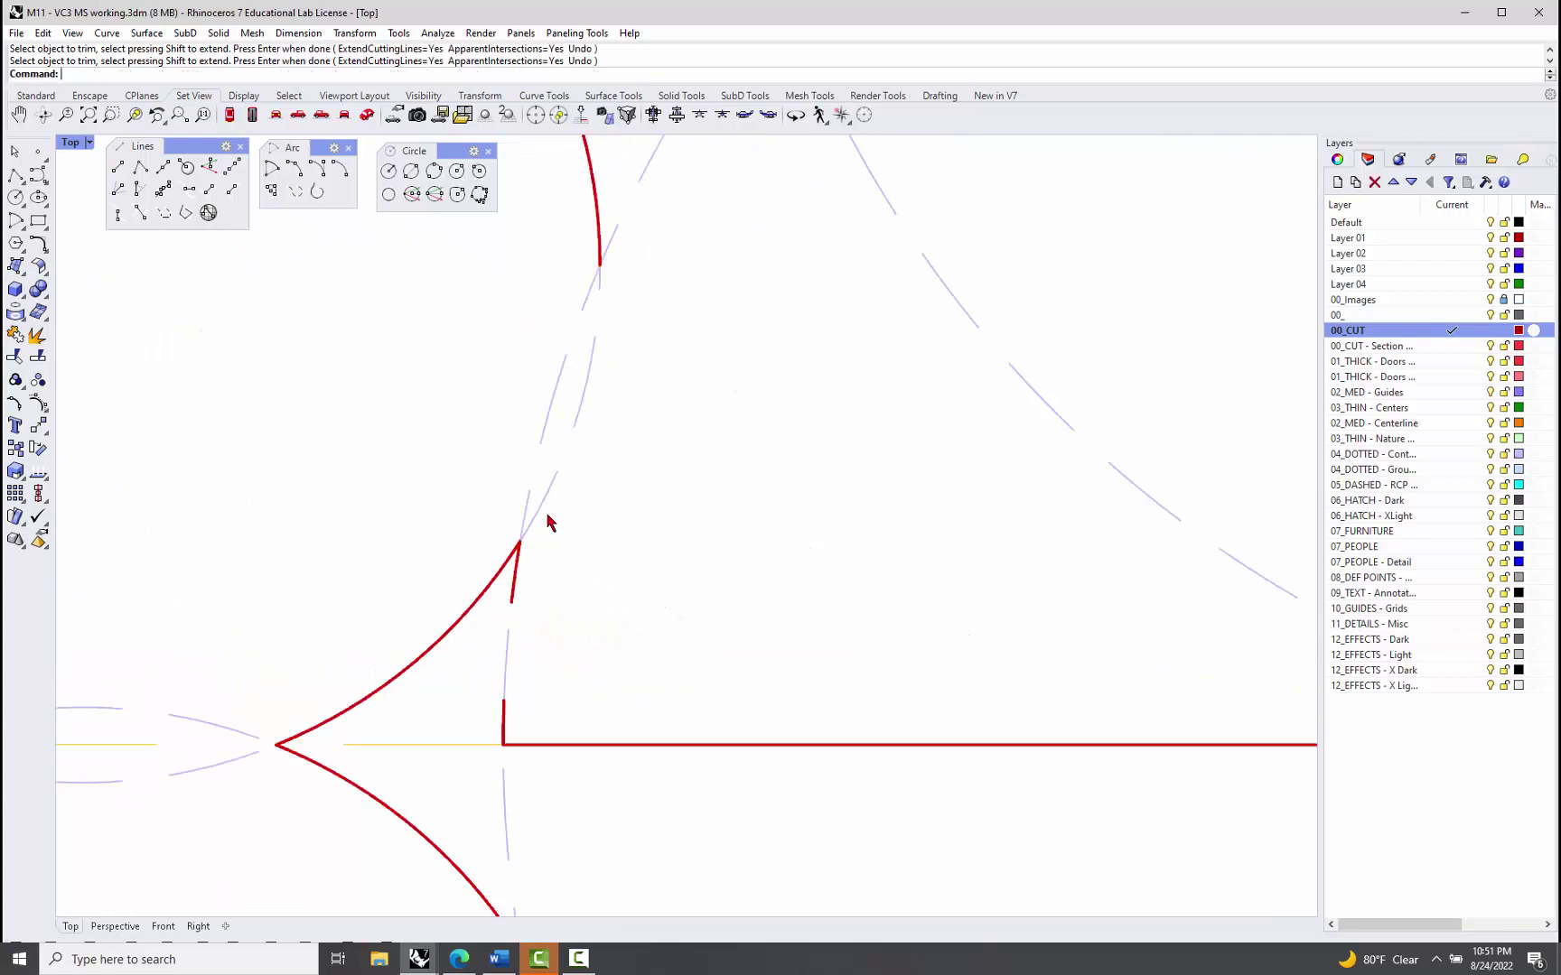
# Step: Trim off the short leftover stub beside the upper small circle, using that guide circle as the cutting object
pyautogui.click(546, 520)
pyautogui.press('Return')
pyautogui.click(519, 585)
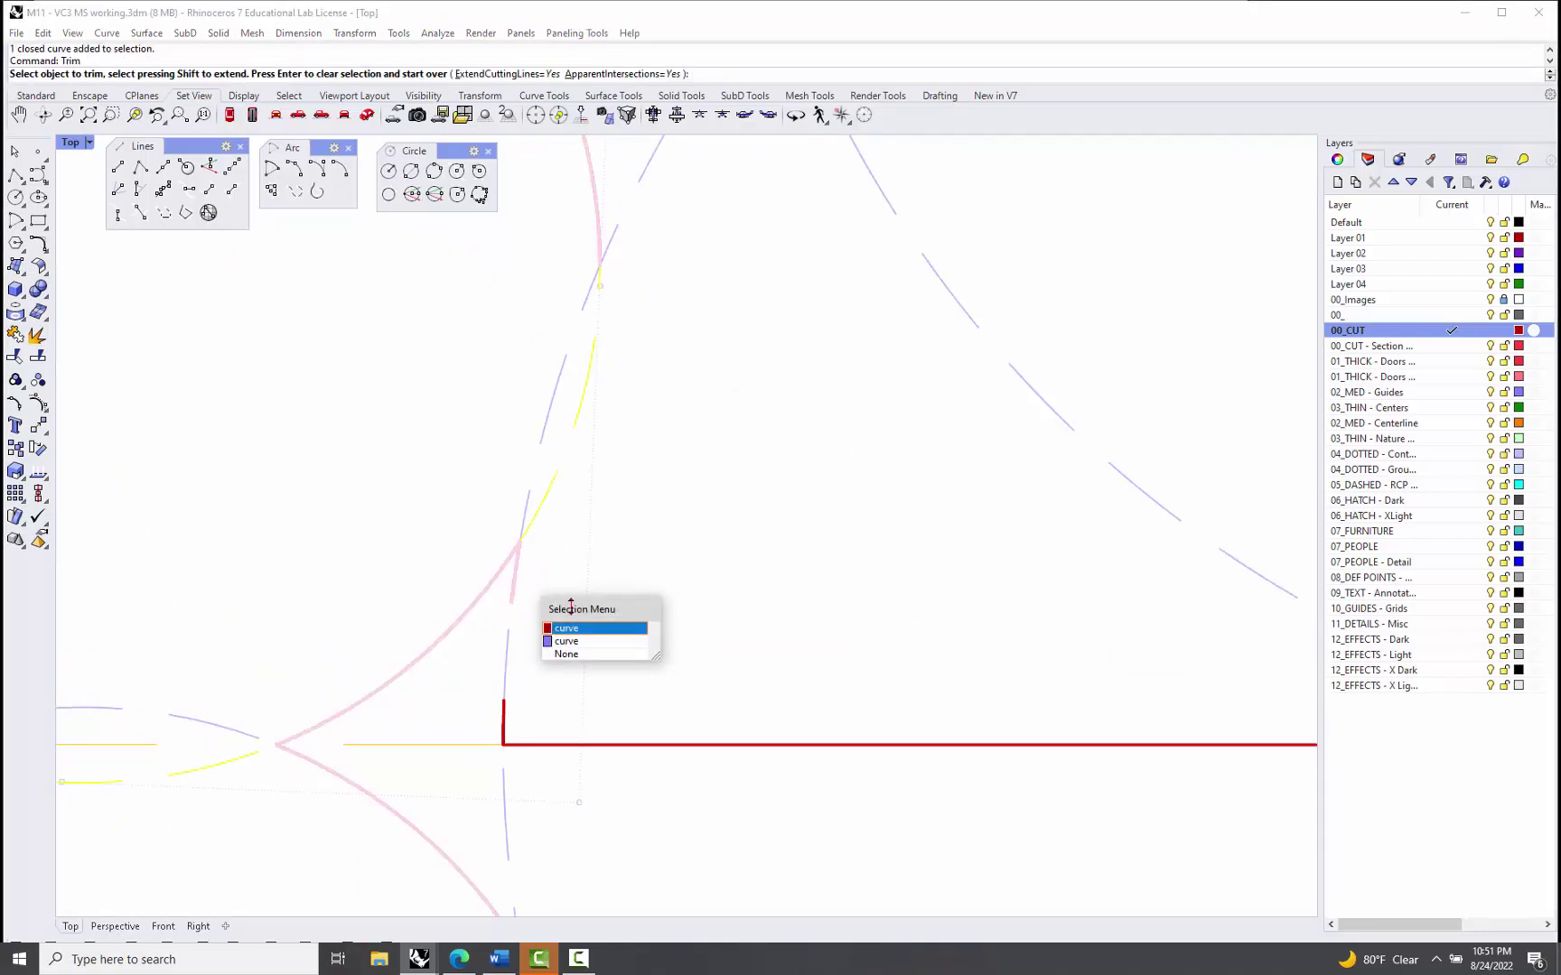
pyautogui.click(582, 636)
pyautogui.scroll(-3, 585, 612)
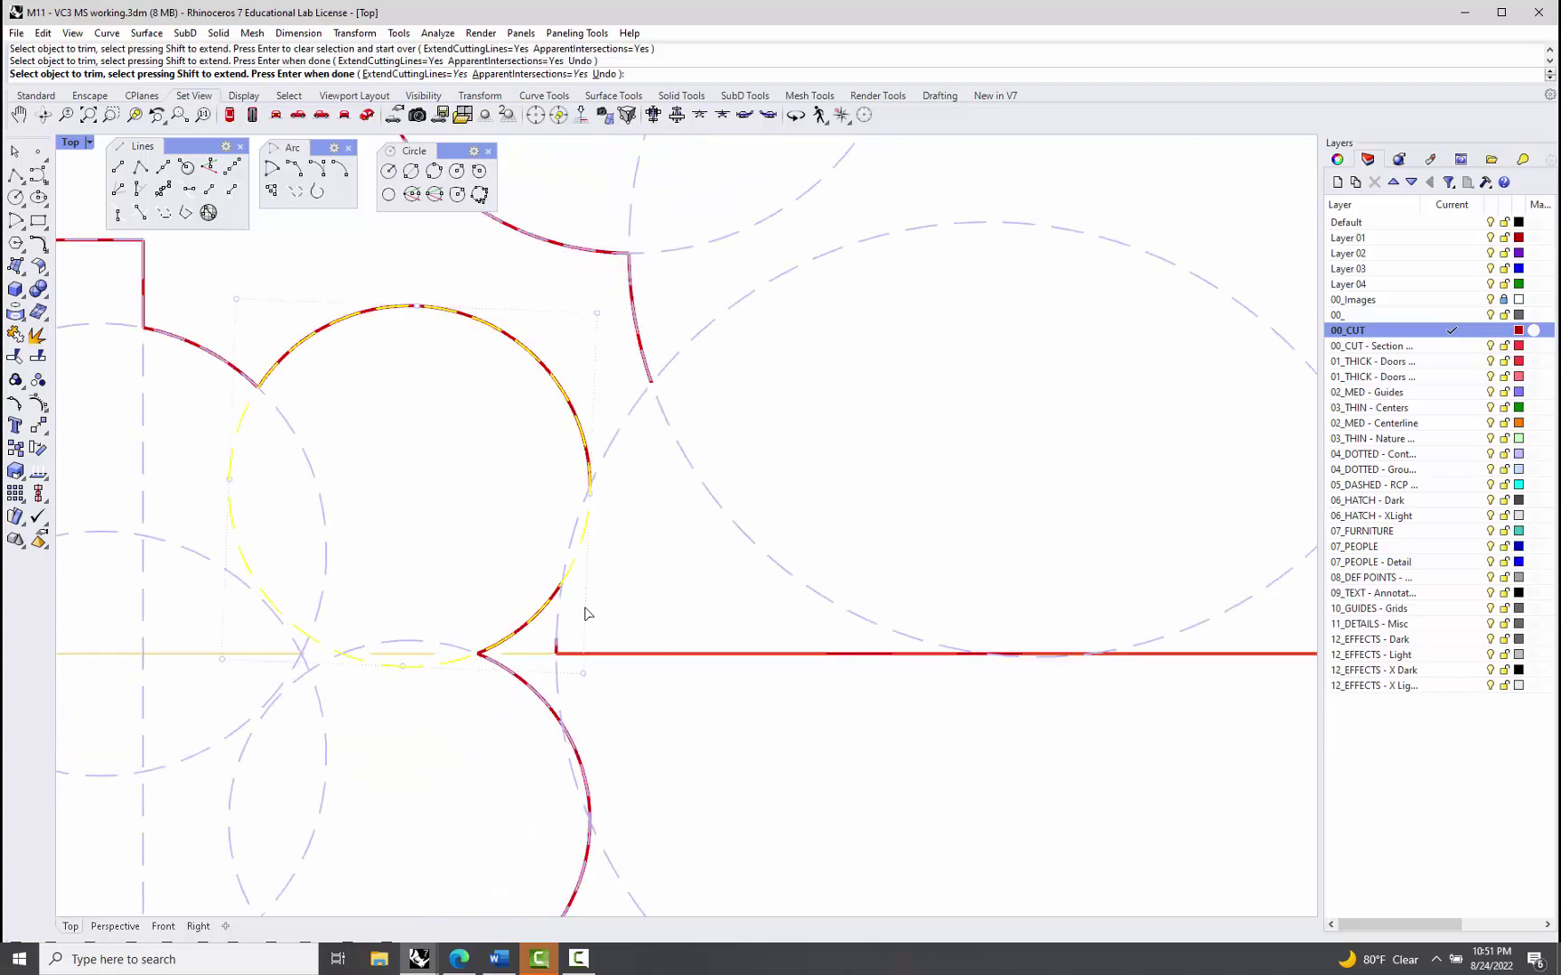
pyautogui.scroll(-3, 586, 613)
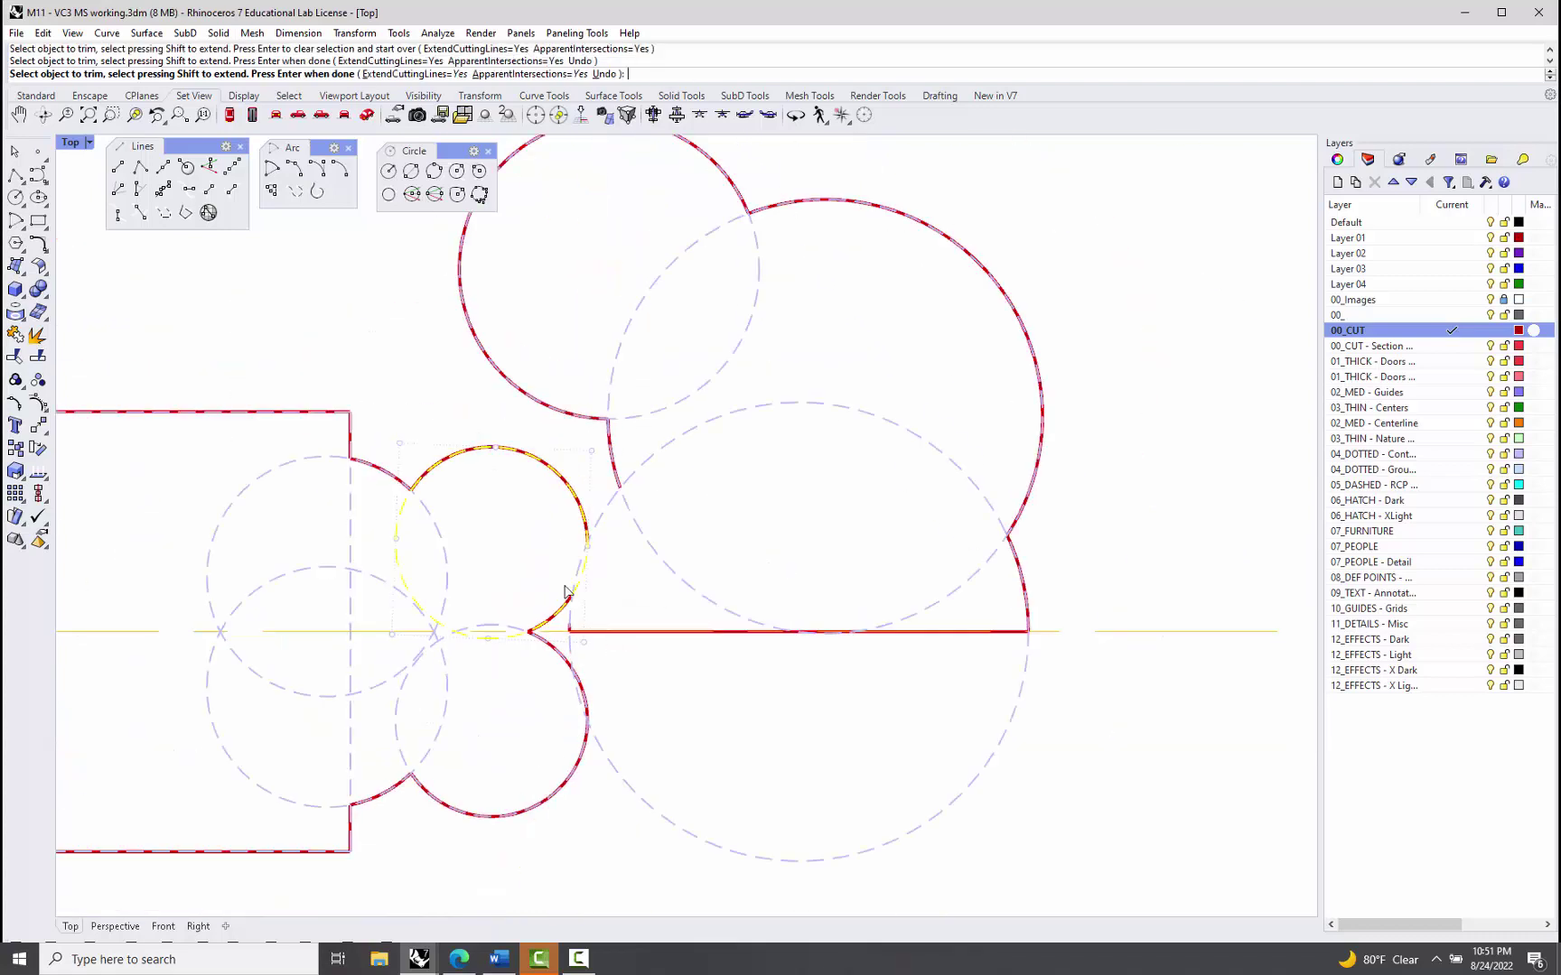
pyautogui.scroll(-5, 468, 533)
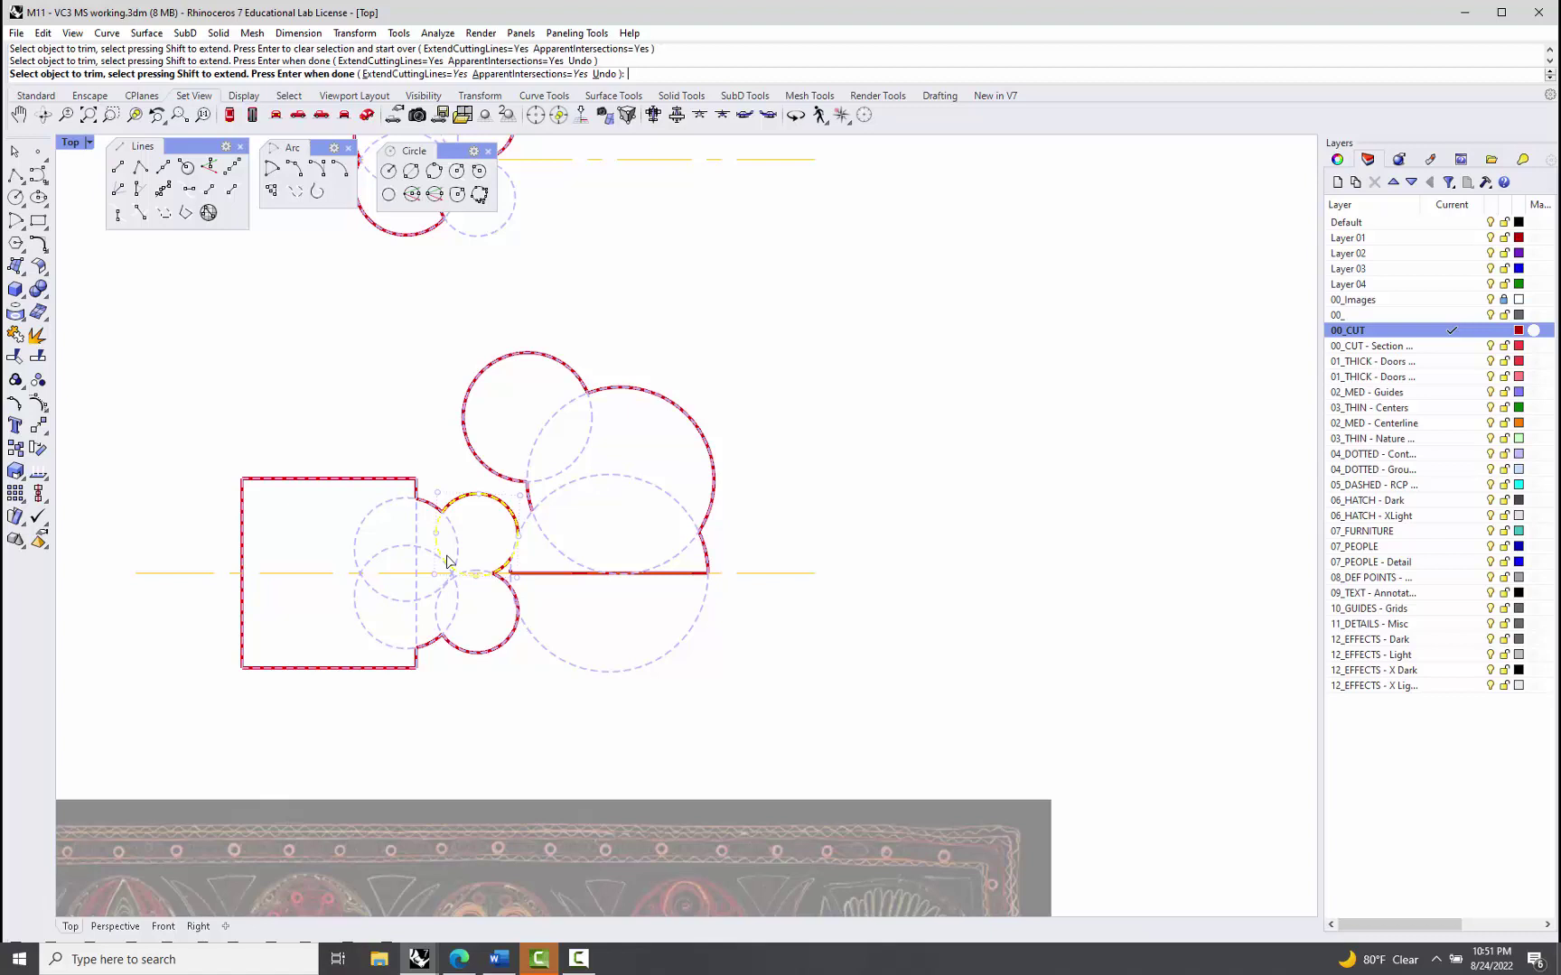
pyautogui.scroll(5, 499, 576)
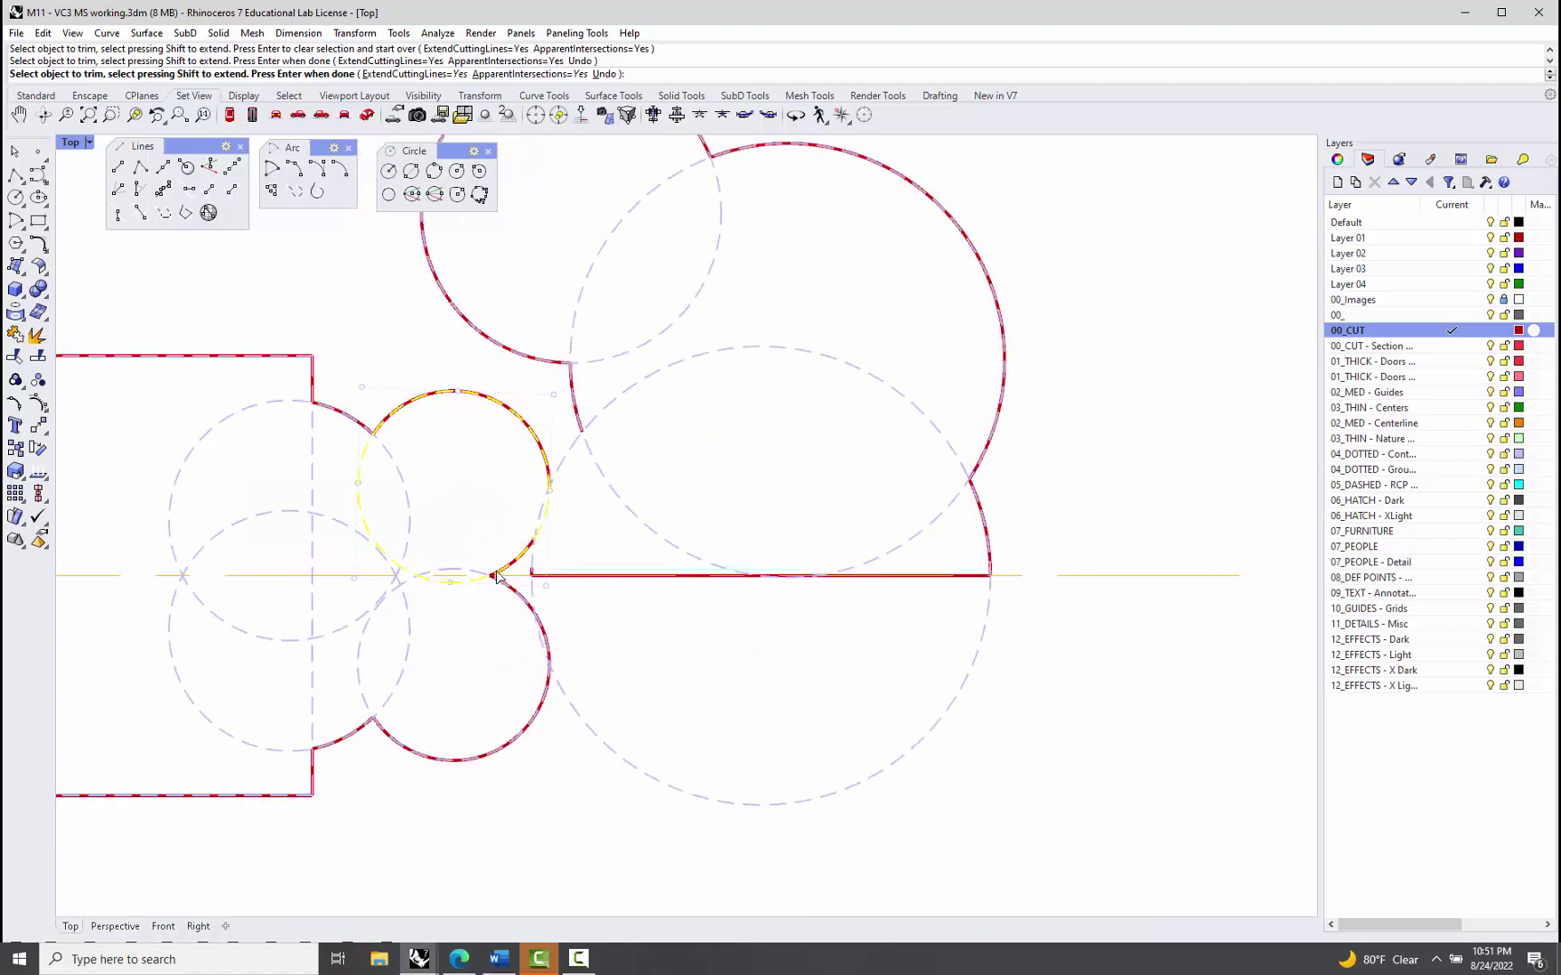
pyautogui.click(659, 579)
pyautogui.click(705, 637)
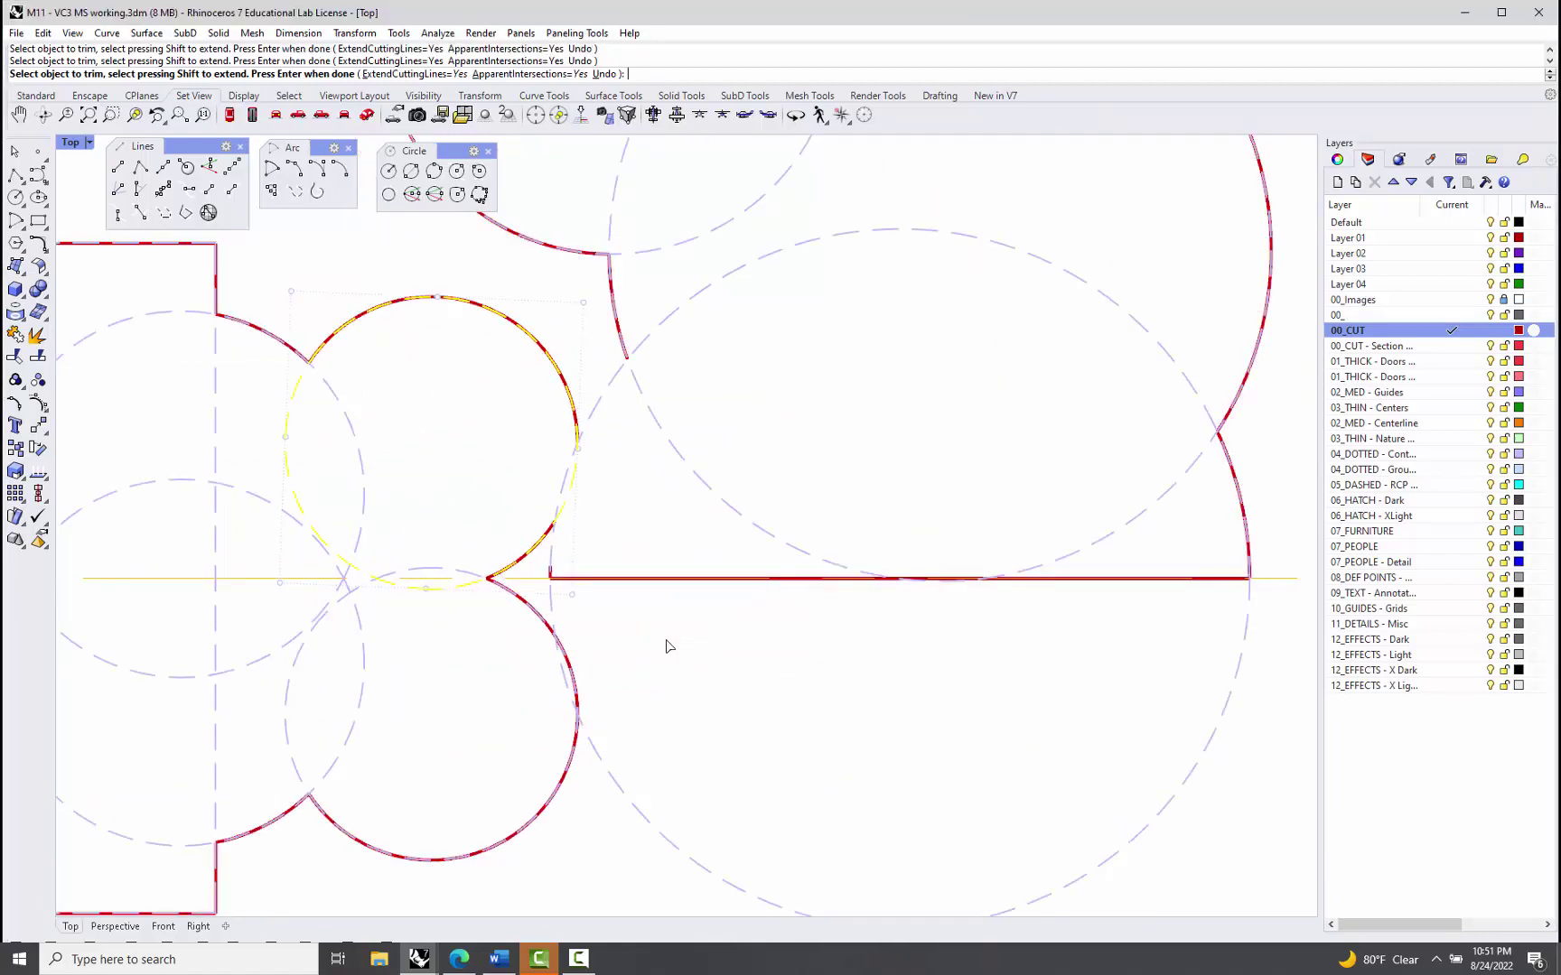
pyautogui.click(691, 584)
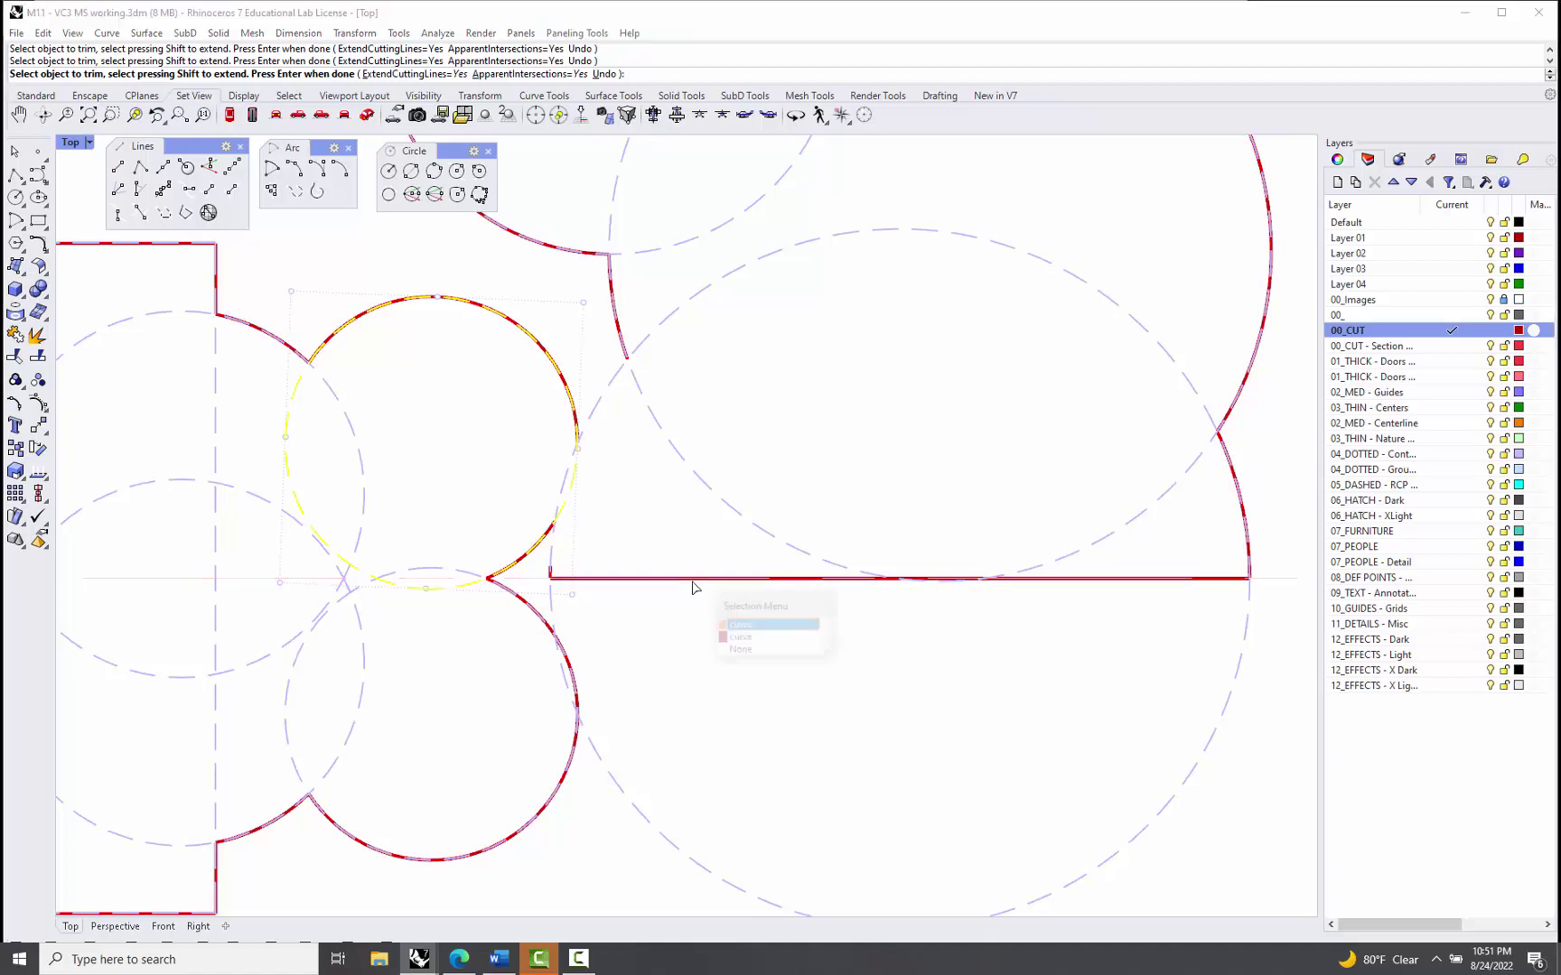
pyautogui.click(734, 650)
pyautogui.scroll(-5, 733, 652)
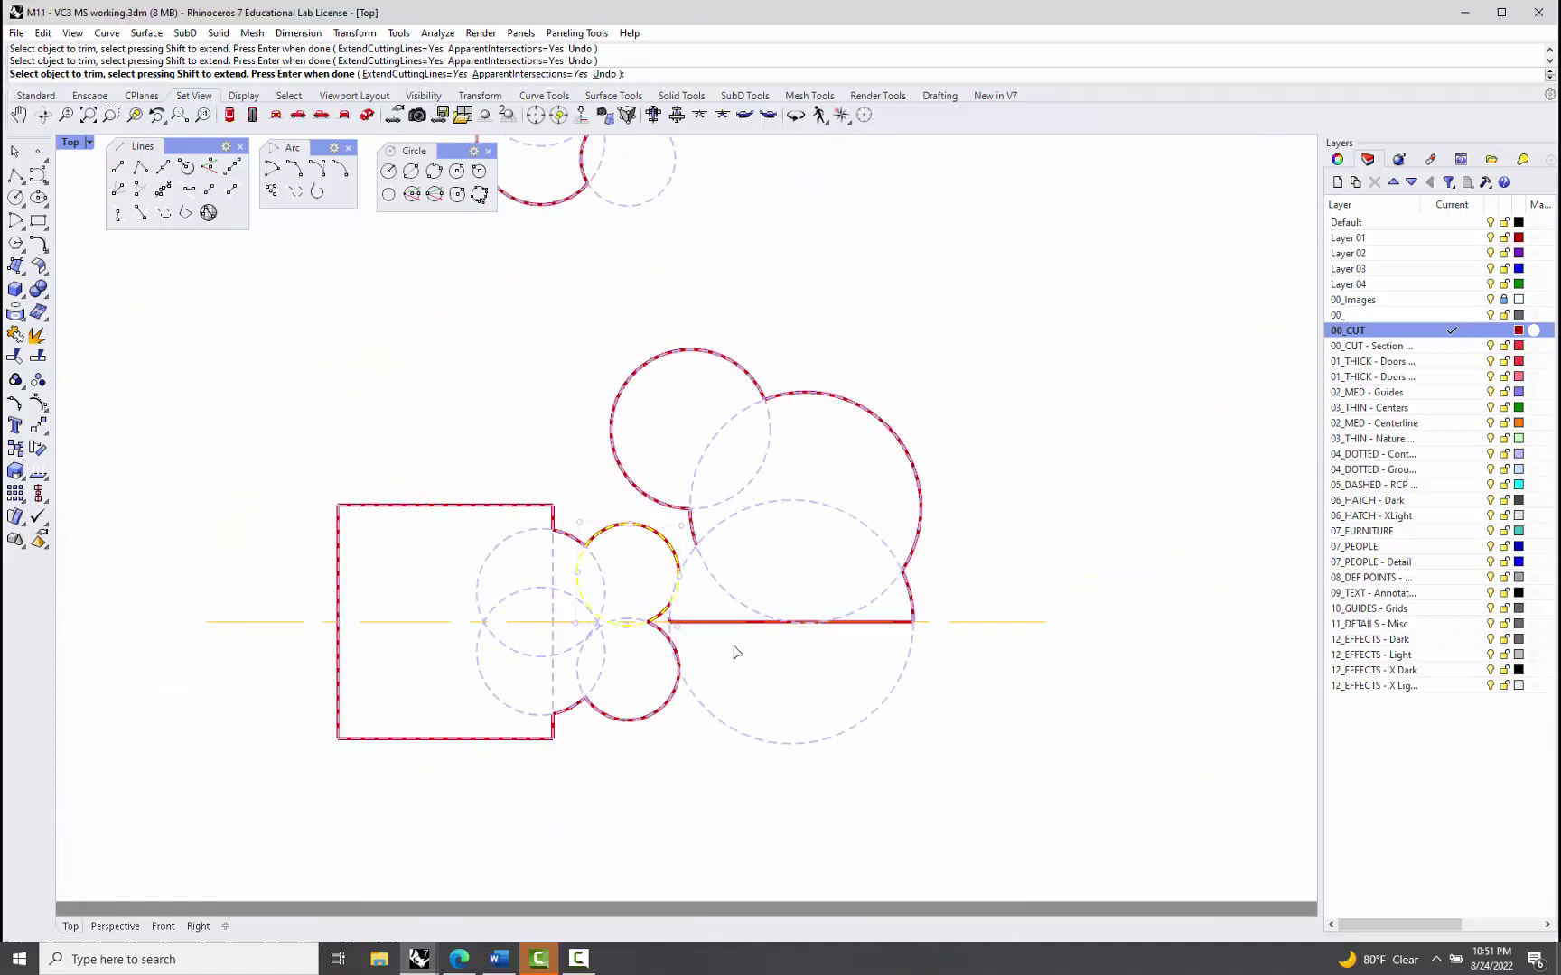
pyautogui.press('Return')
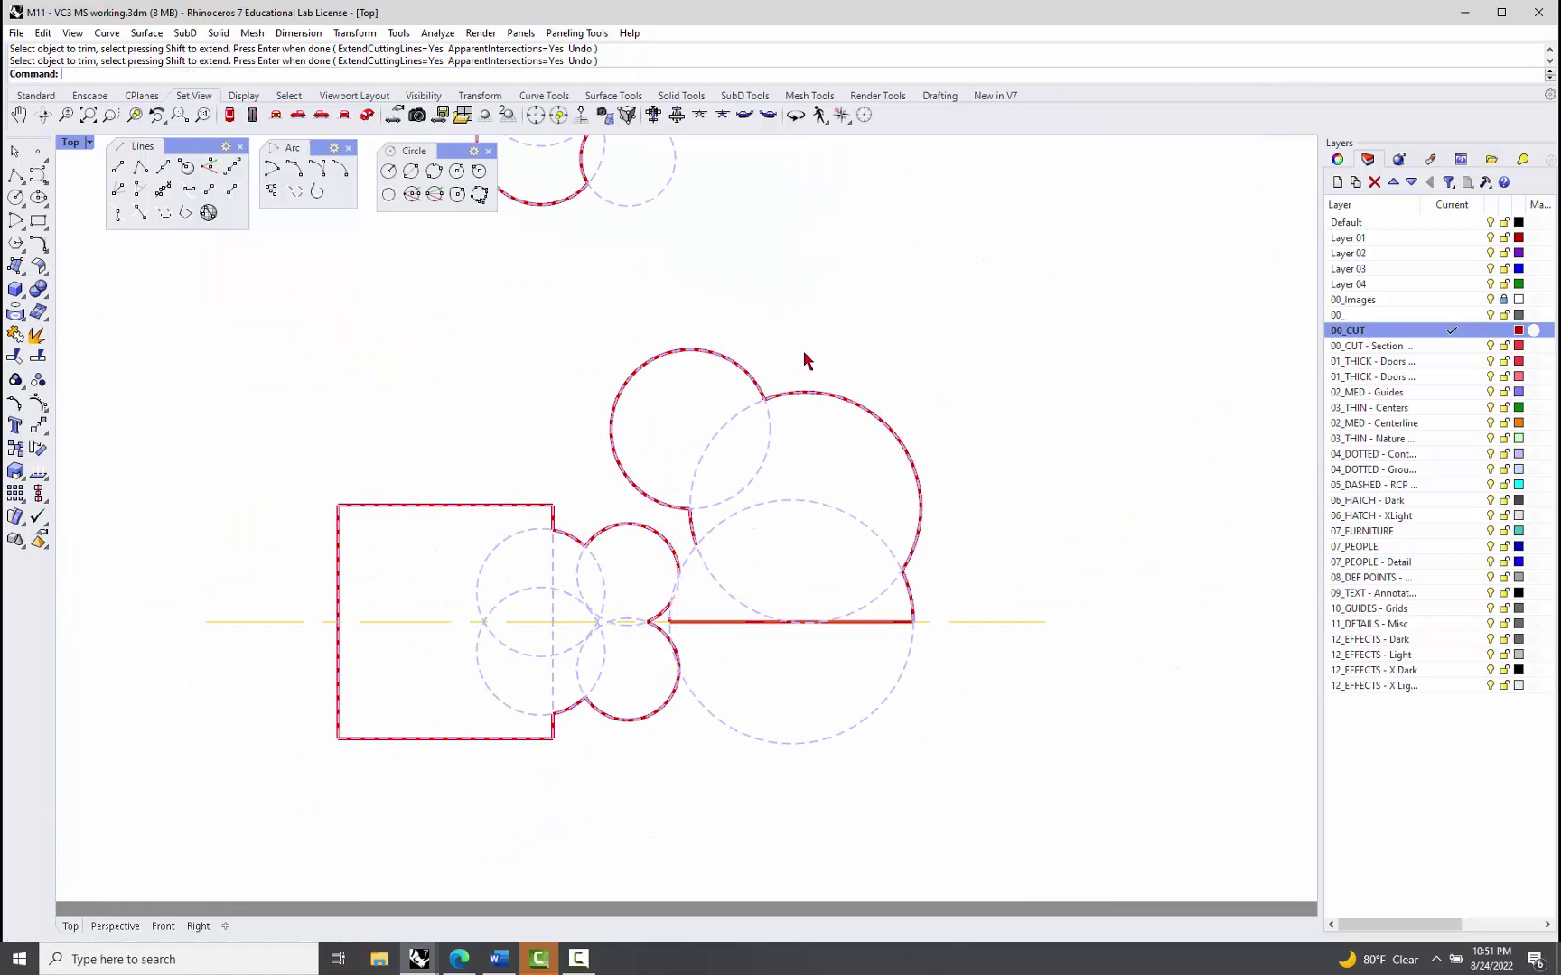
# Step: Delete the open profile piece around the upper circles and along the centerline, and inspect the gap left in the remaining outline
pyautogui.click(796, 398)
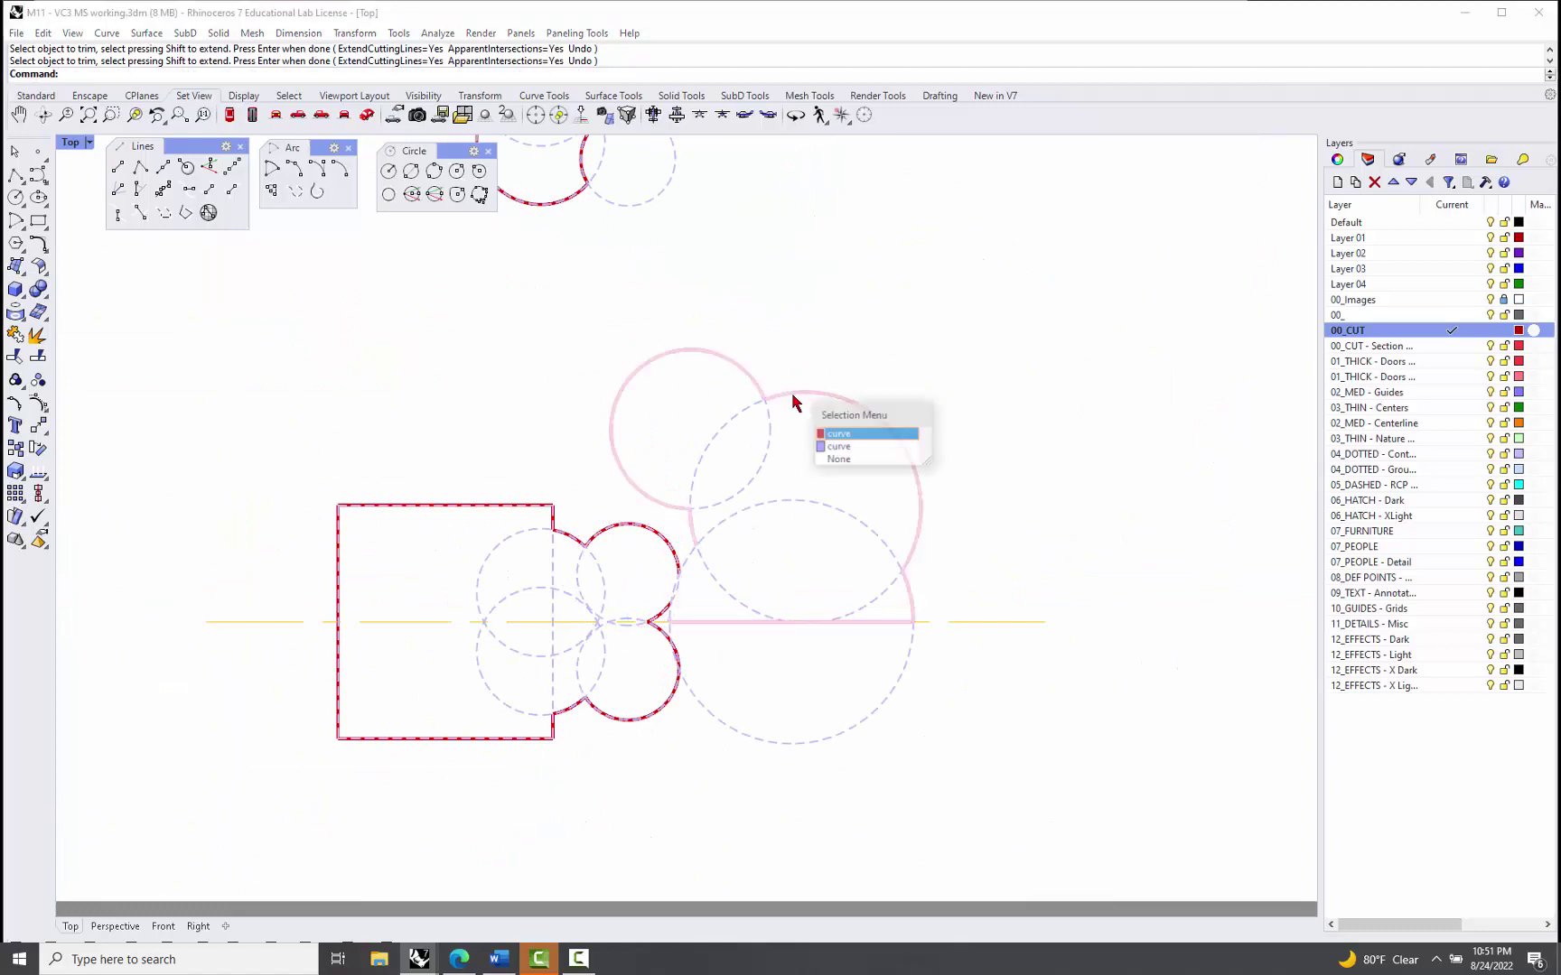
pyautogui.click(838, 442)
pyautogui.press('Delete')
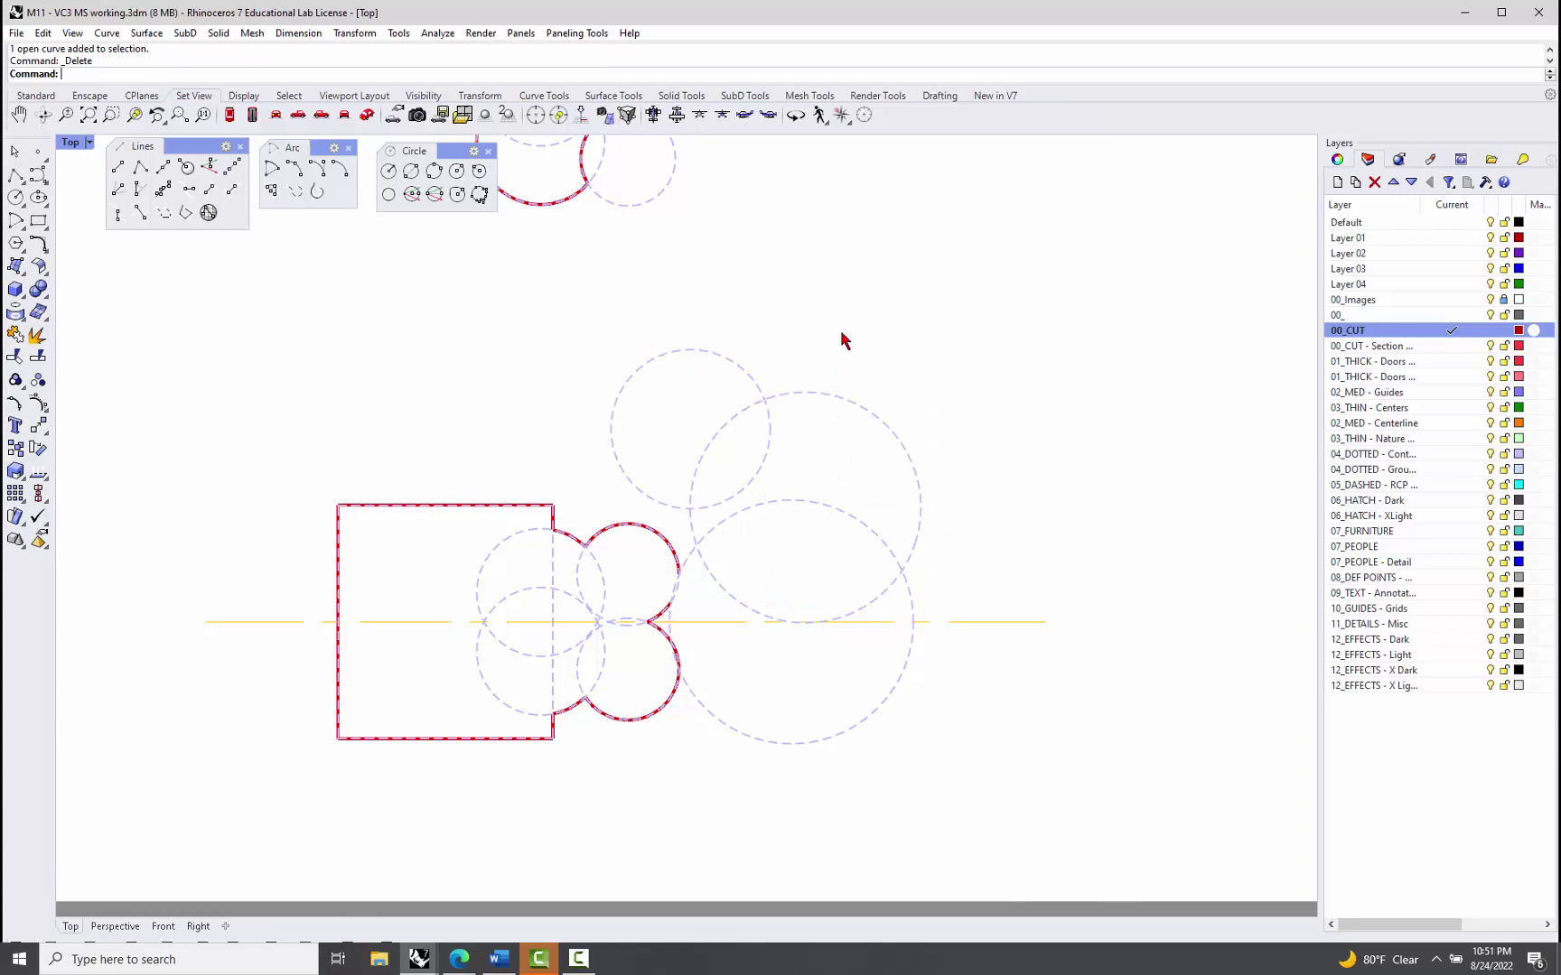
pyautogui.scroll(5, 728, 617)
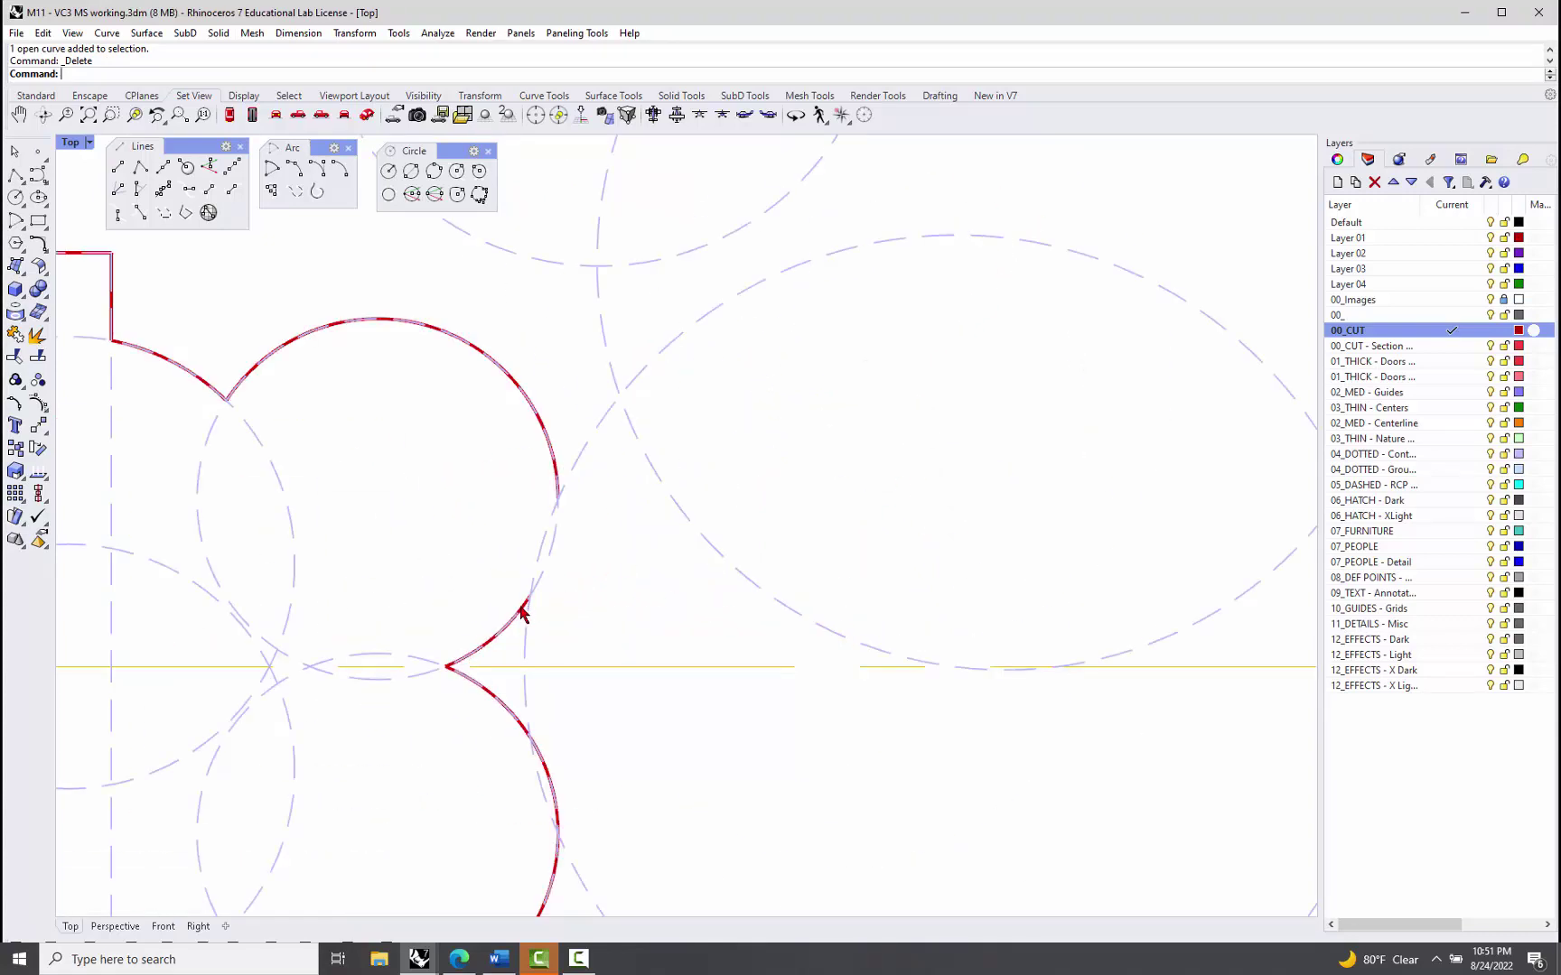
pyautogui.click(522, 613)
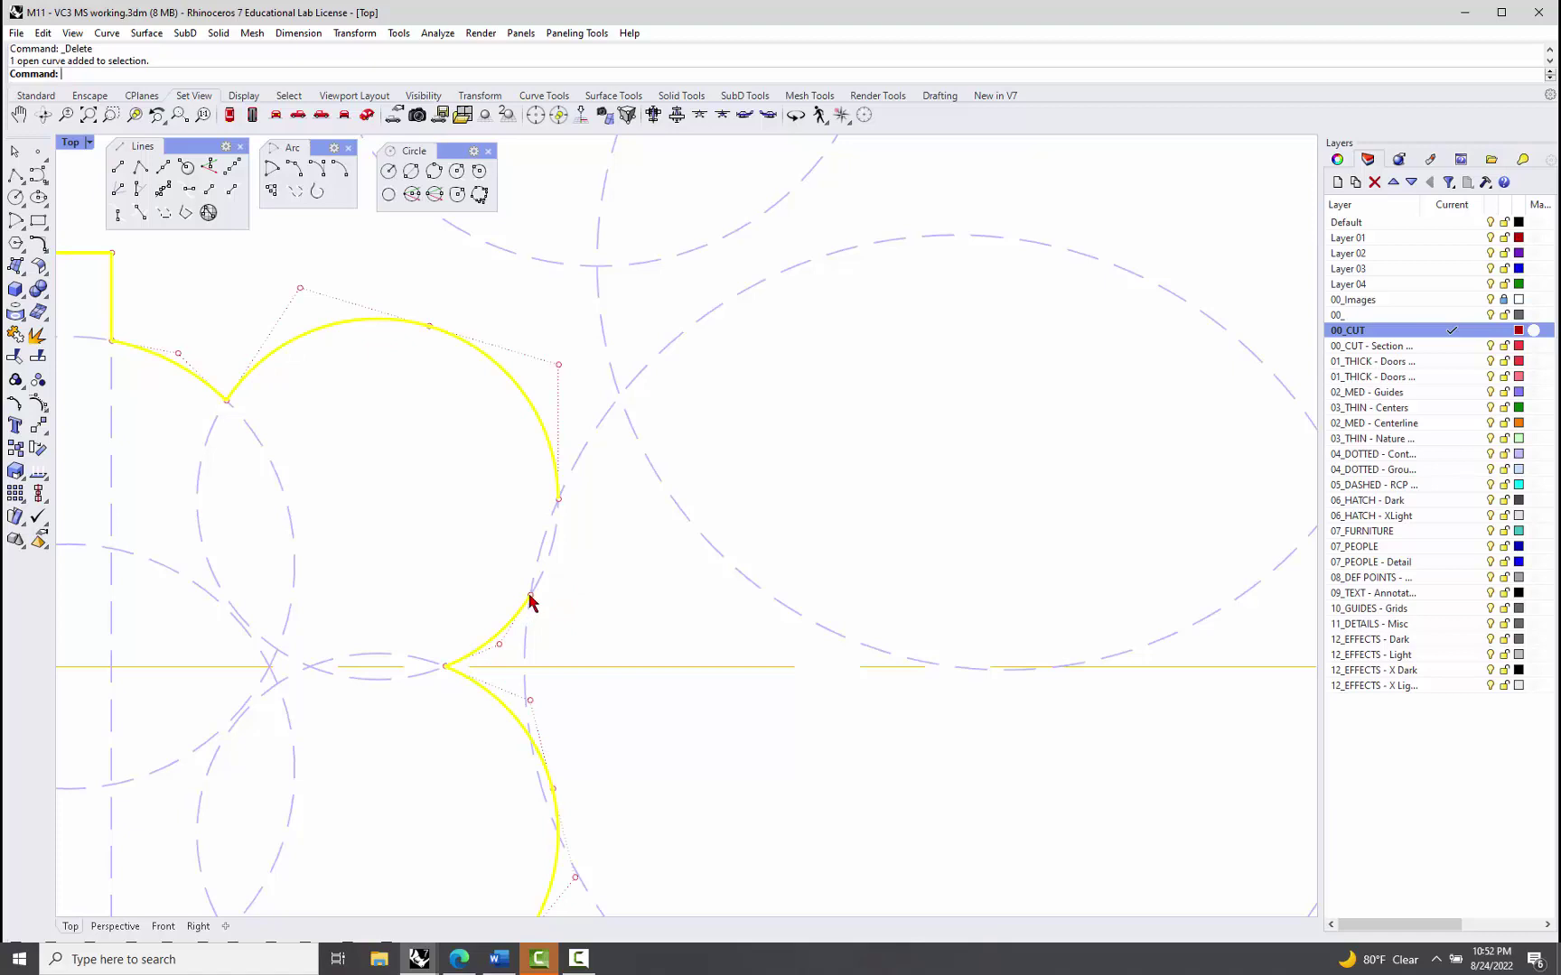
pyautogui.click(586, 630)
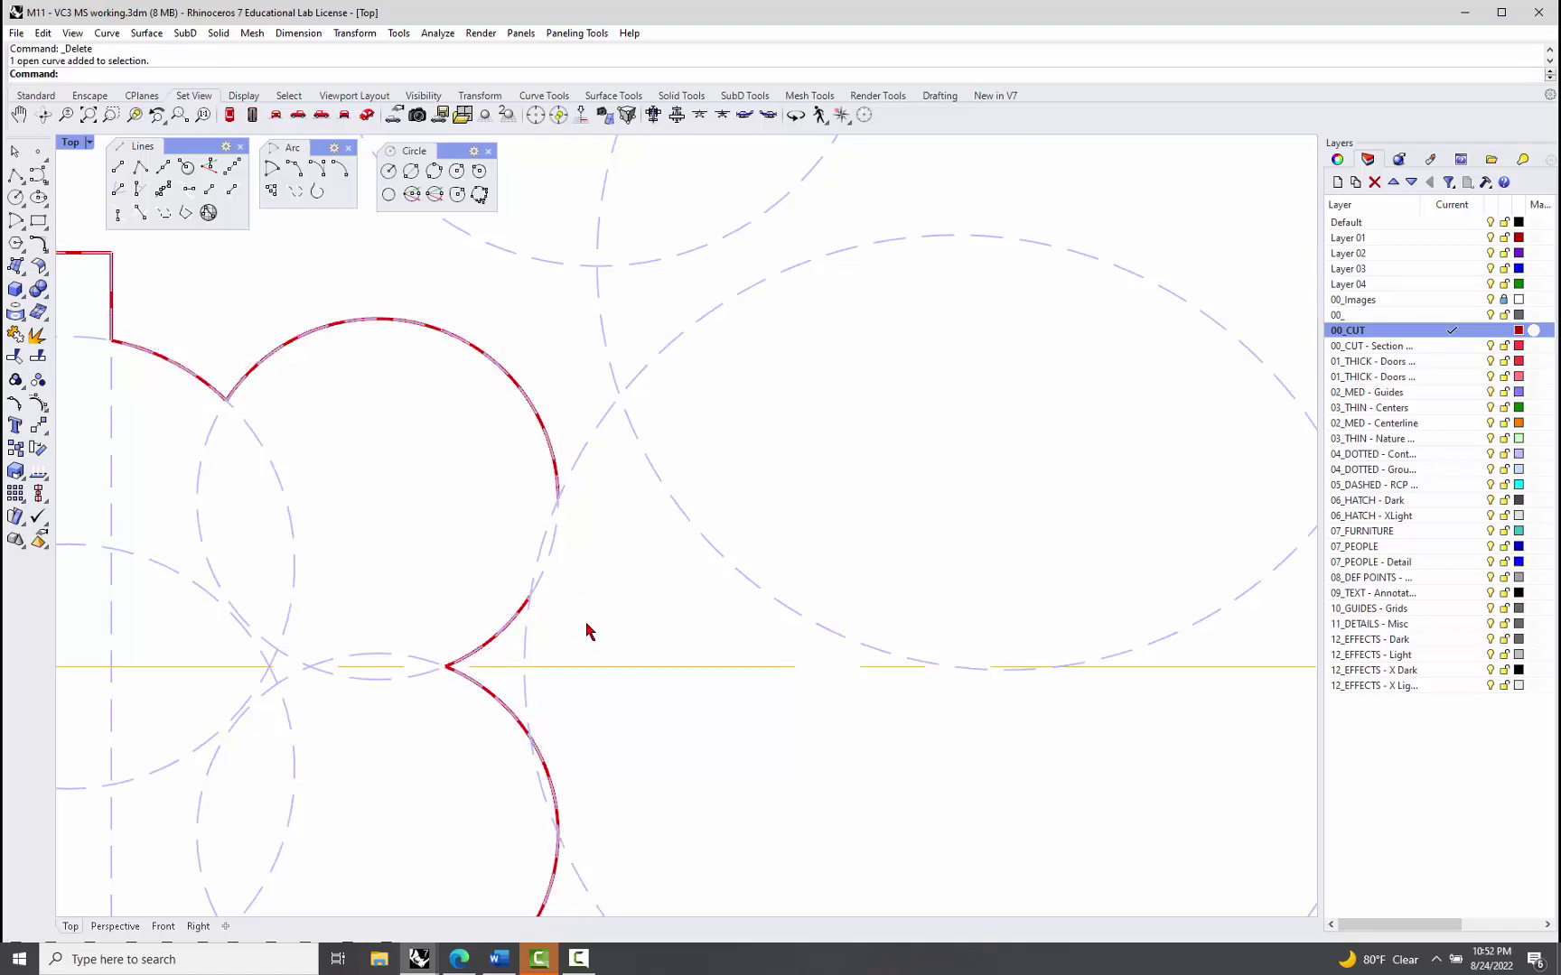
# Step: Trim off the outline's short arc just above the centerline, using the centerline as the cutting object
pyautogui.write('trim')
pyautogui.press('Return')
pyautogui.click(599, 667)
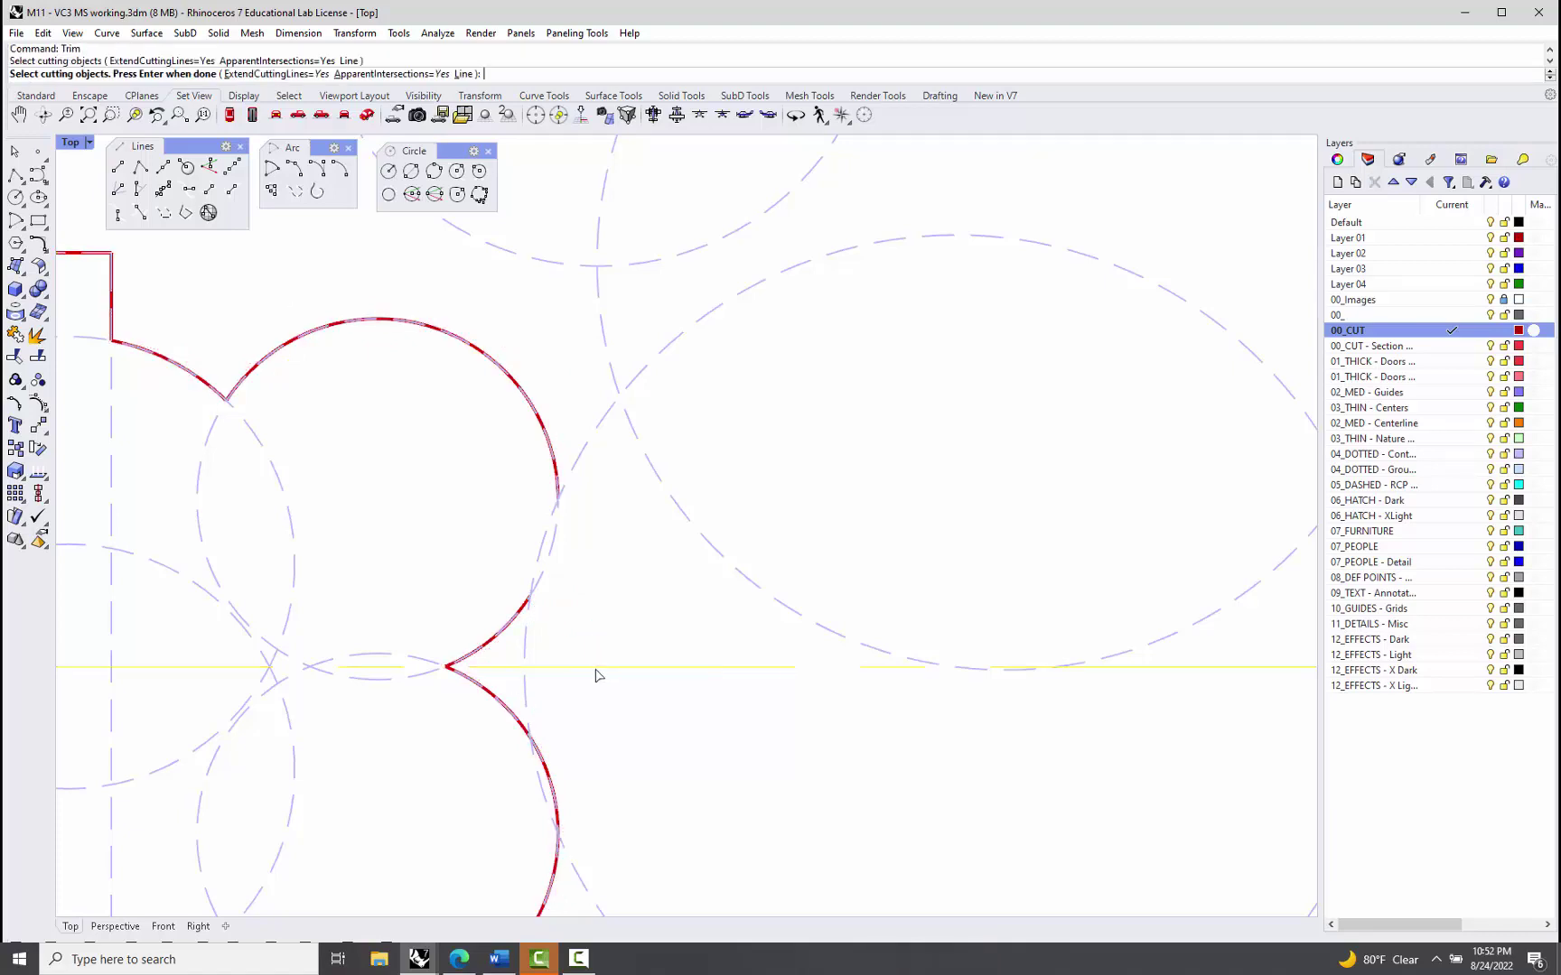
pyautogui.press('Return')
pyautogui.click(508, 638)
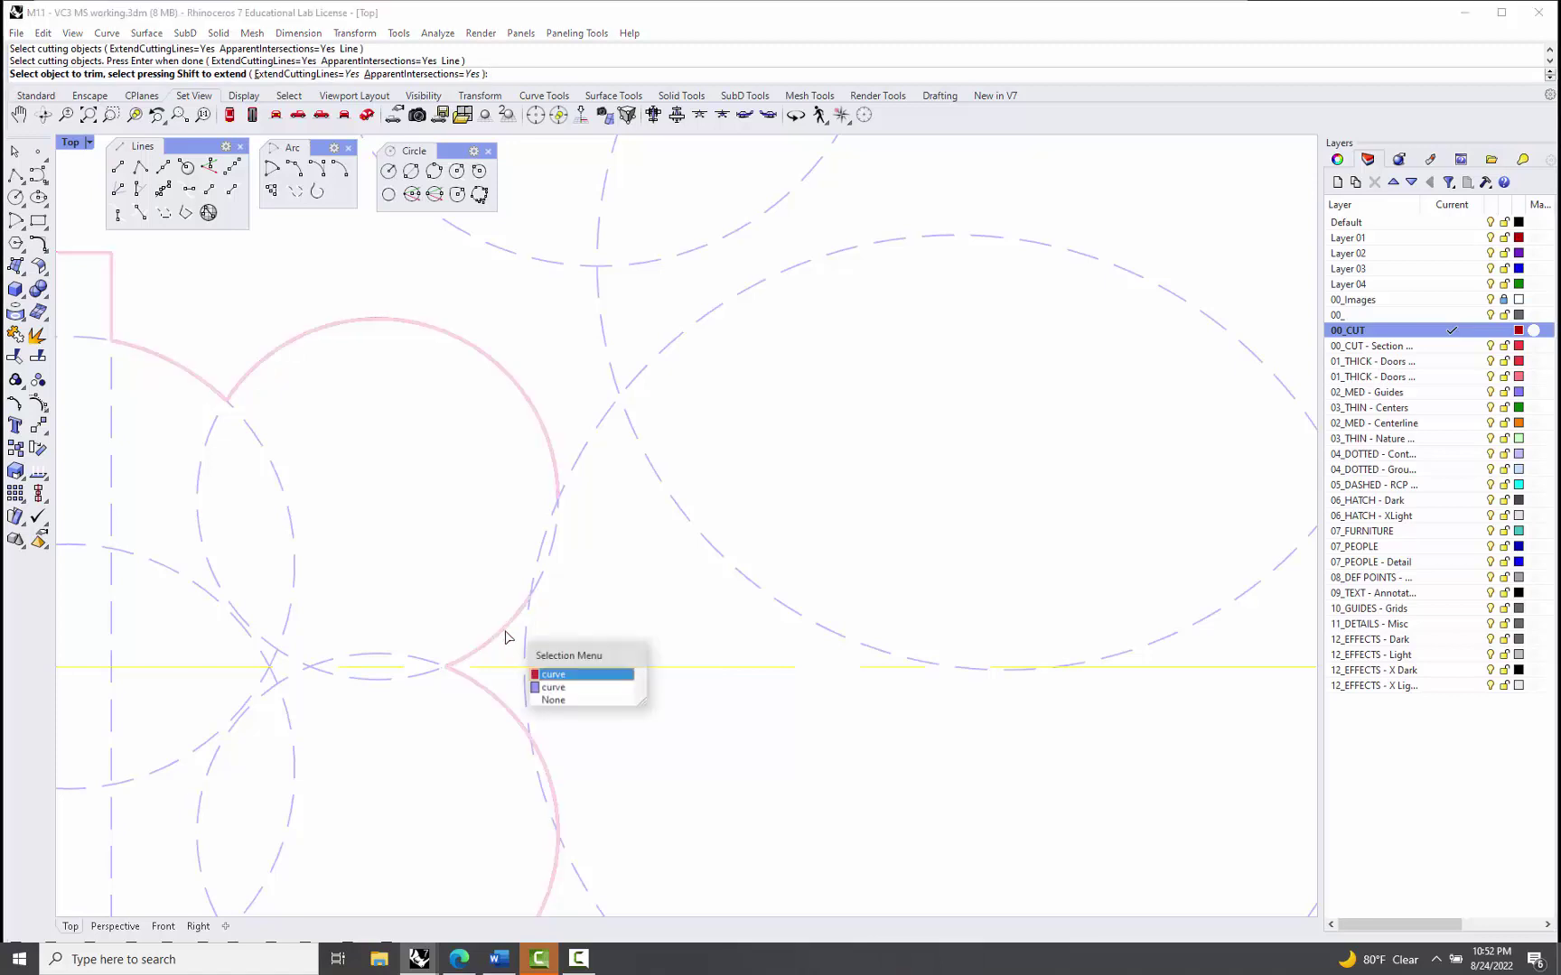
pyautogui.click(545, 675)
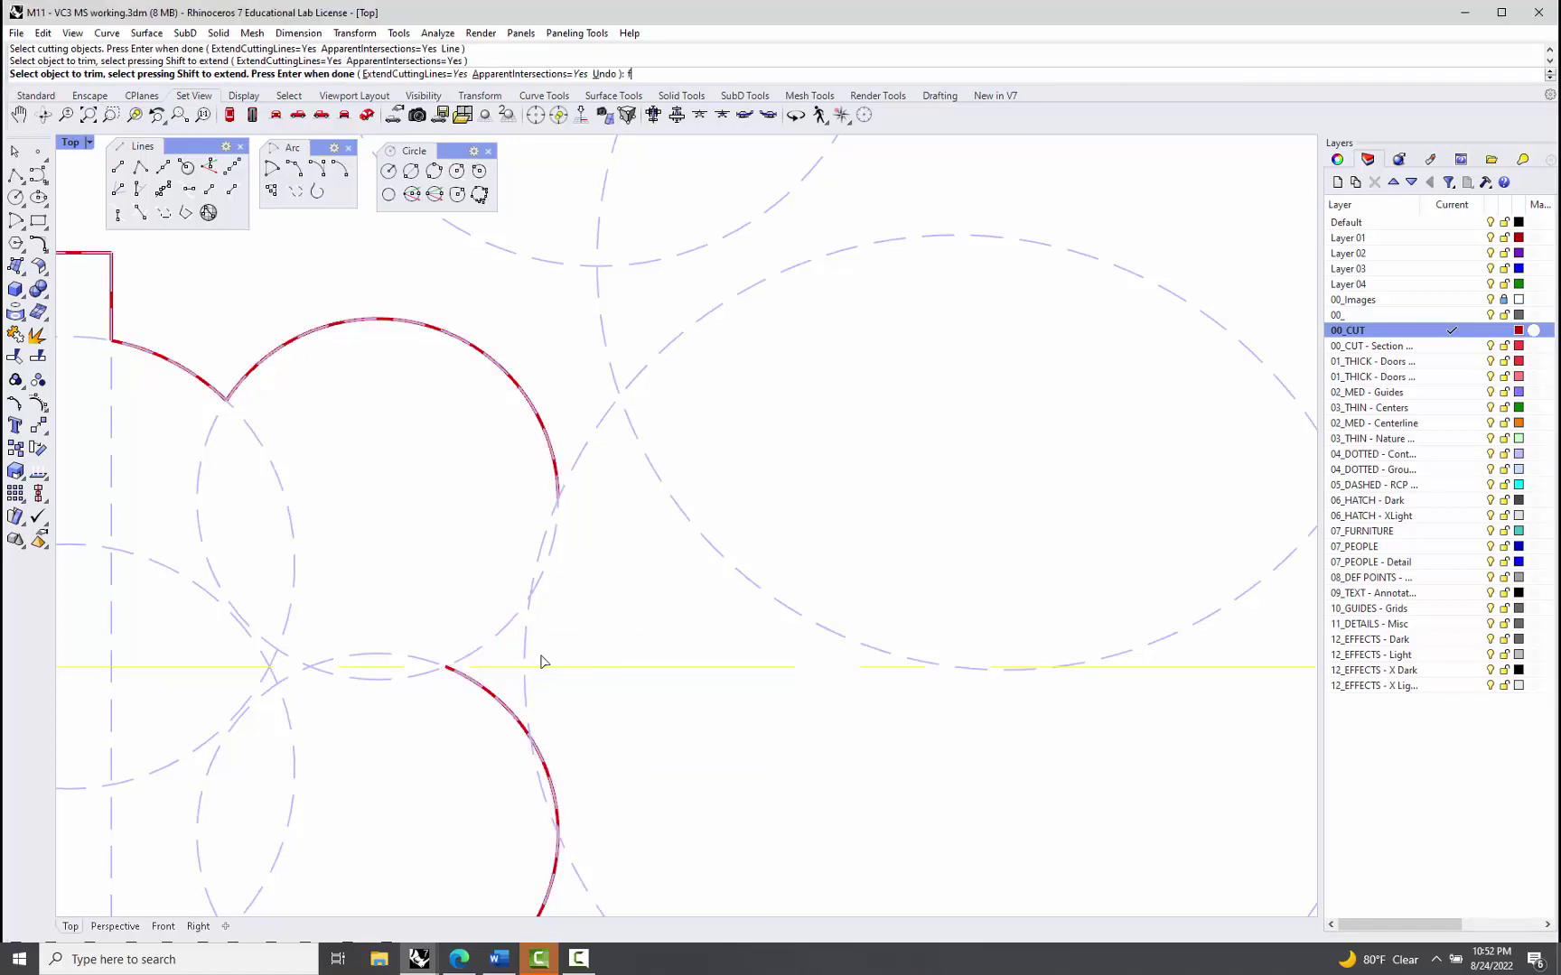
# Step: Try trimming the lower and upper arcs at the outline's gap, and undo both cuts
pyautogui.write('f')
pyautogui.click(483, 692)
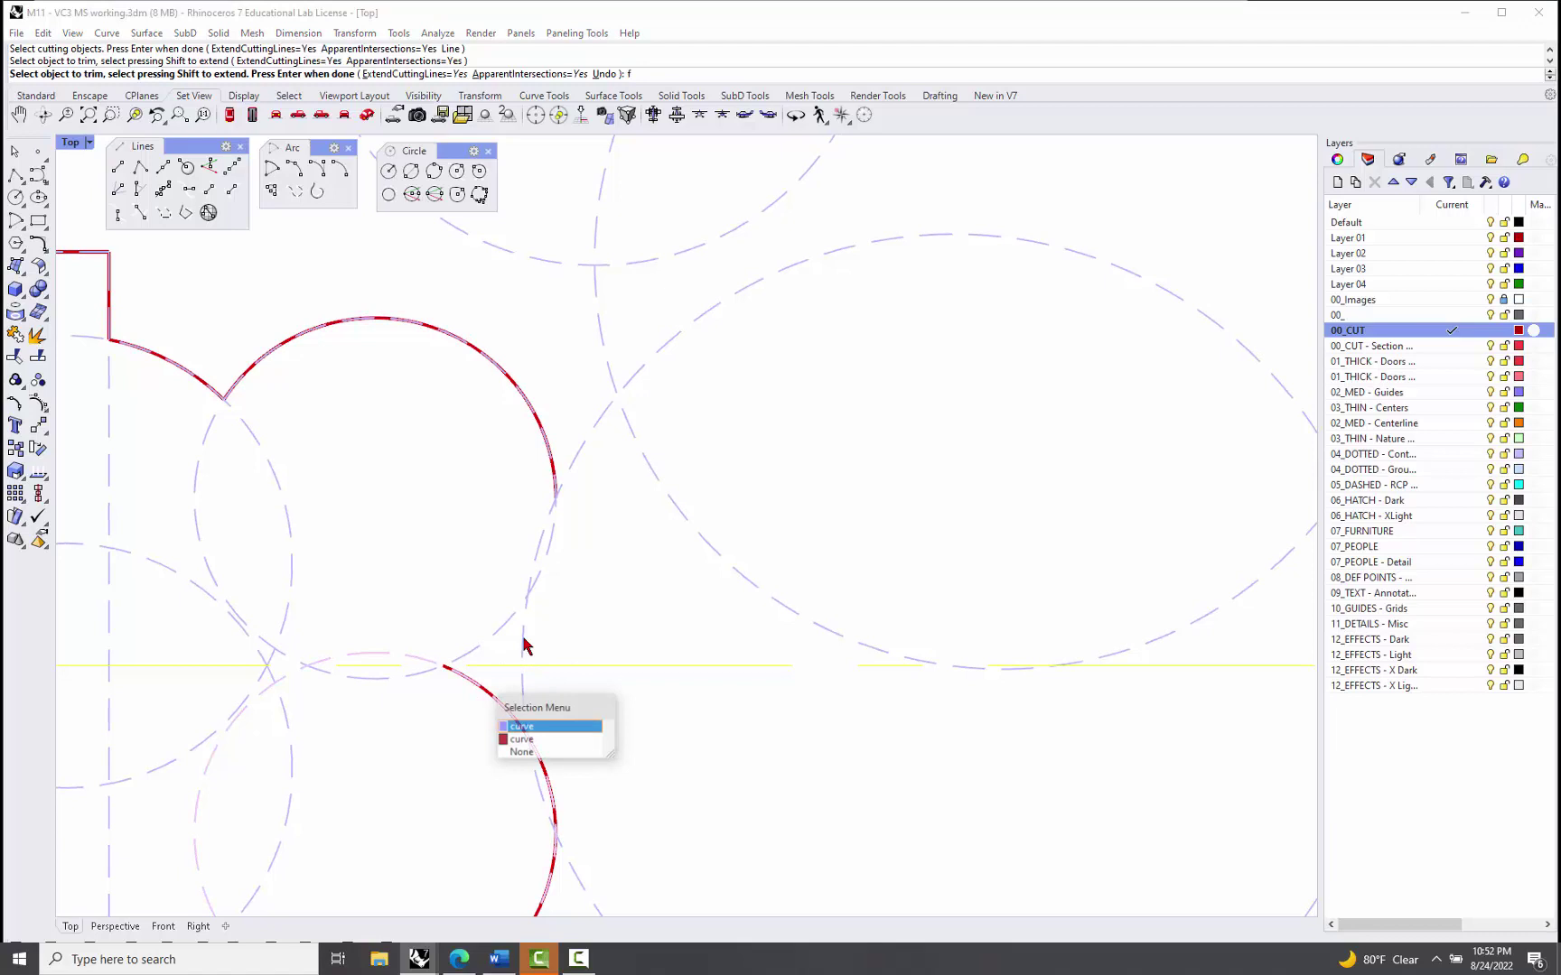
pyautogui.click(556, 742)
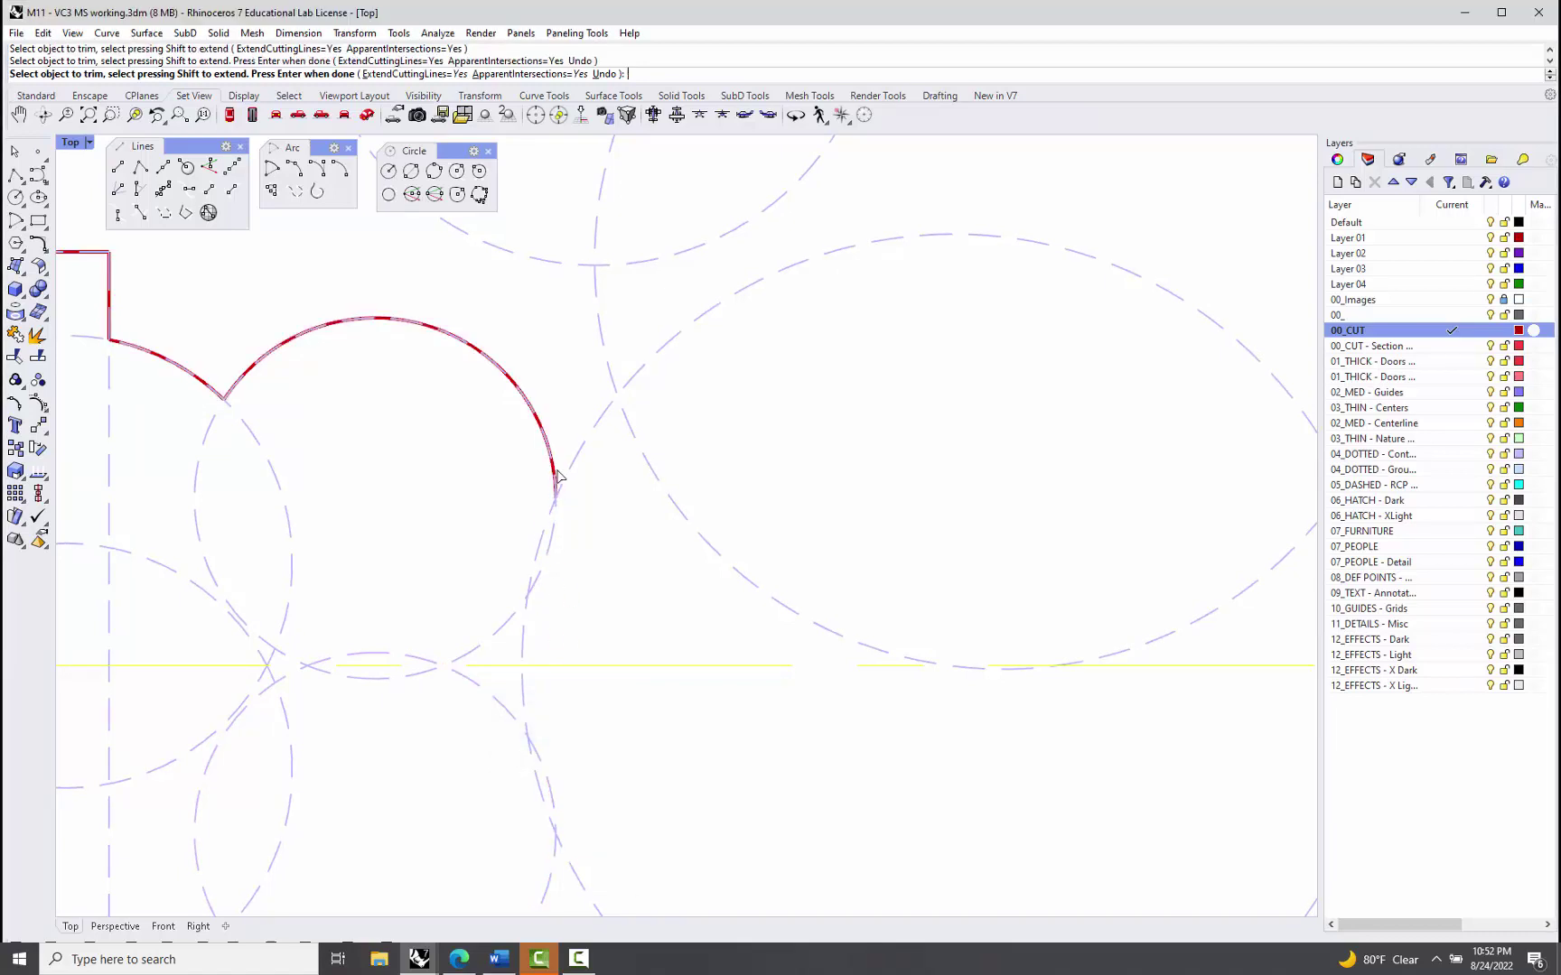
pyautogui.click(558, 477)
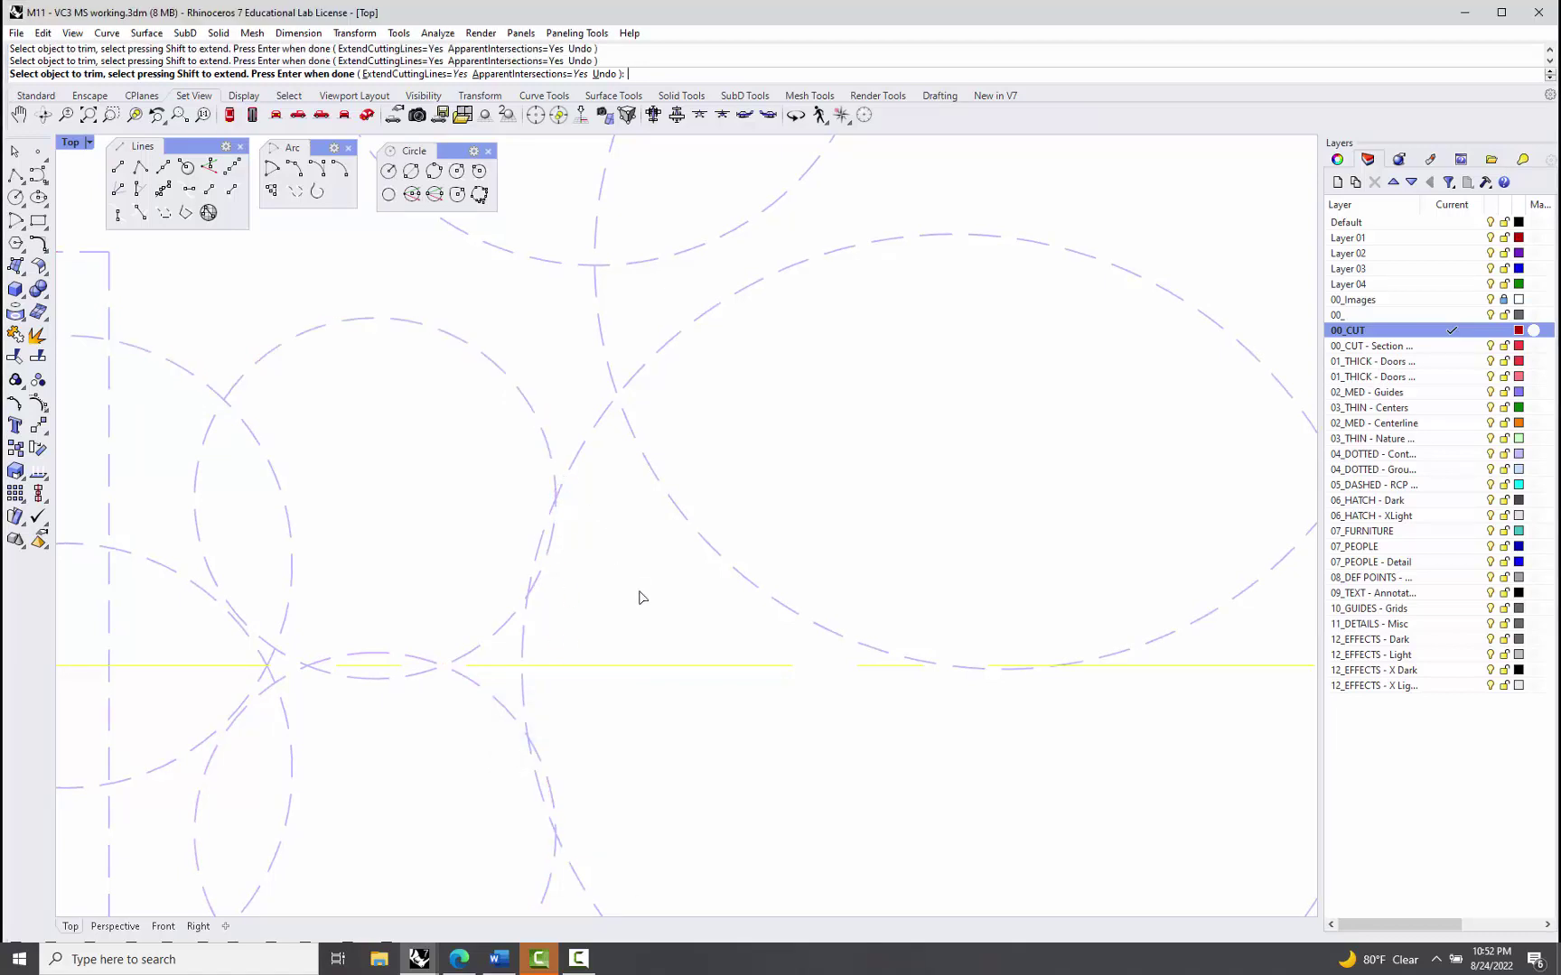
pyautogui.hotkey('ctrl', 'z')
pyautogui.hotkey('ctrl', 'z')
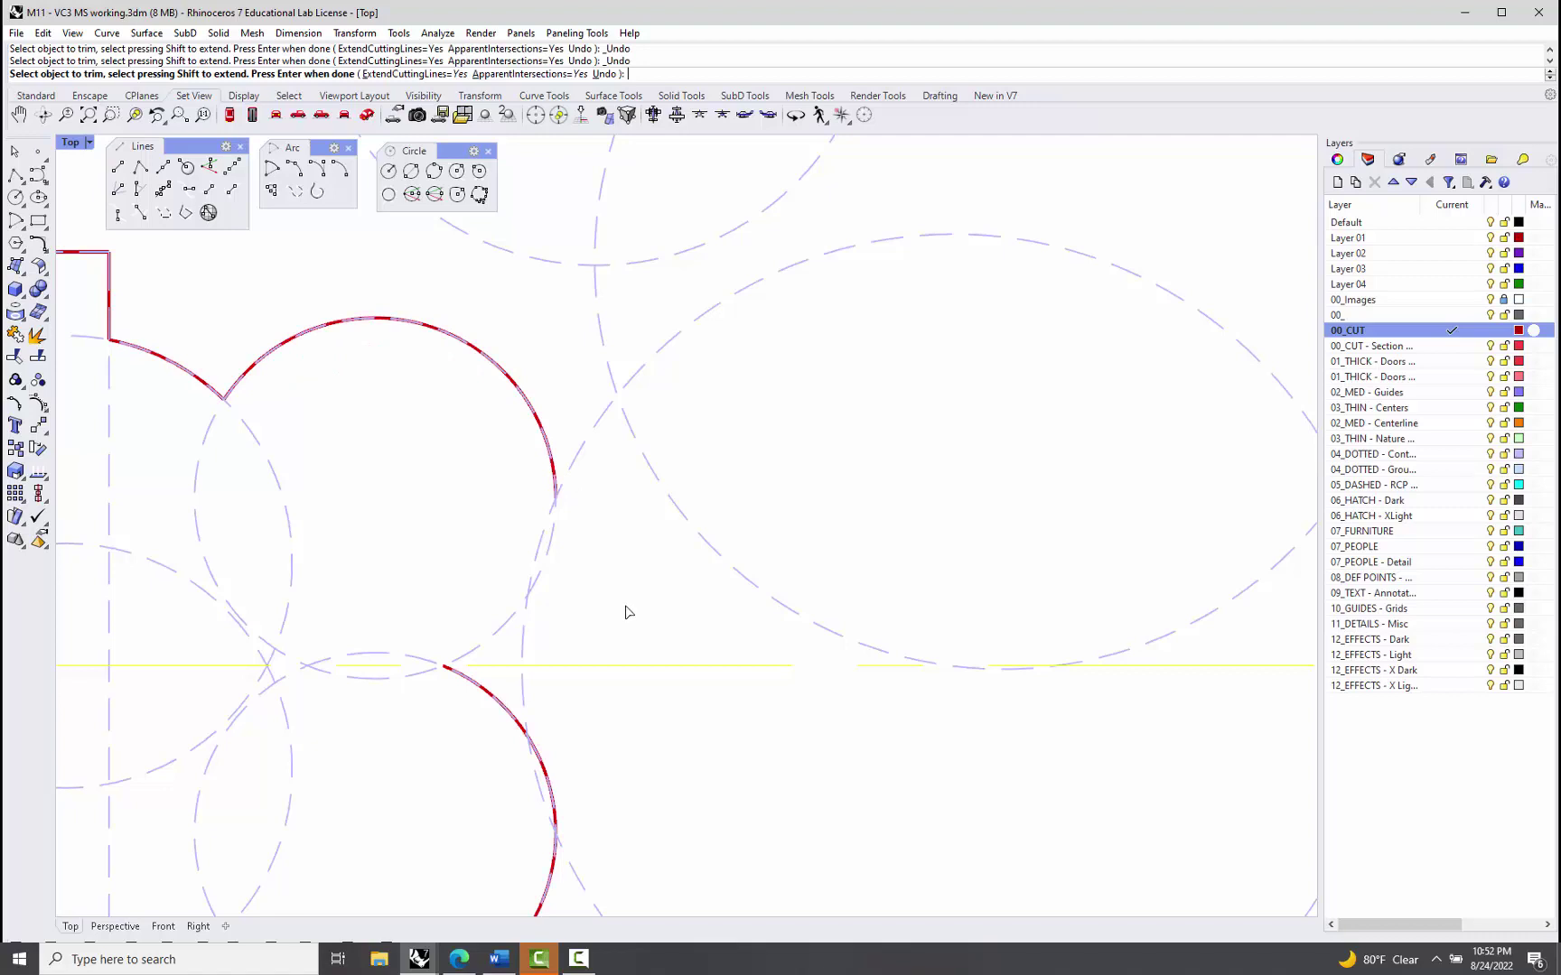
# Step: Retry picking the arcs on both sides of the gap, undo the resulting trims, and end the Trim command
pyautogui.write('f')
pyautogui.press('Return')
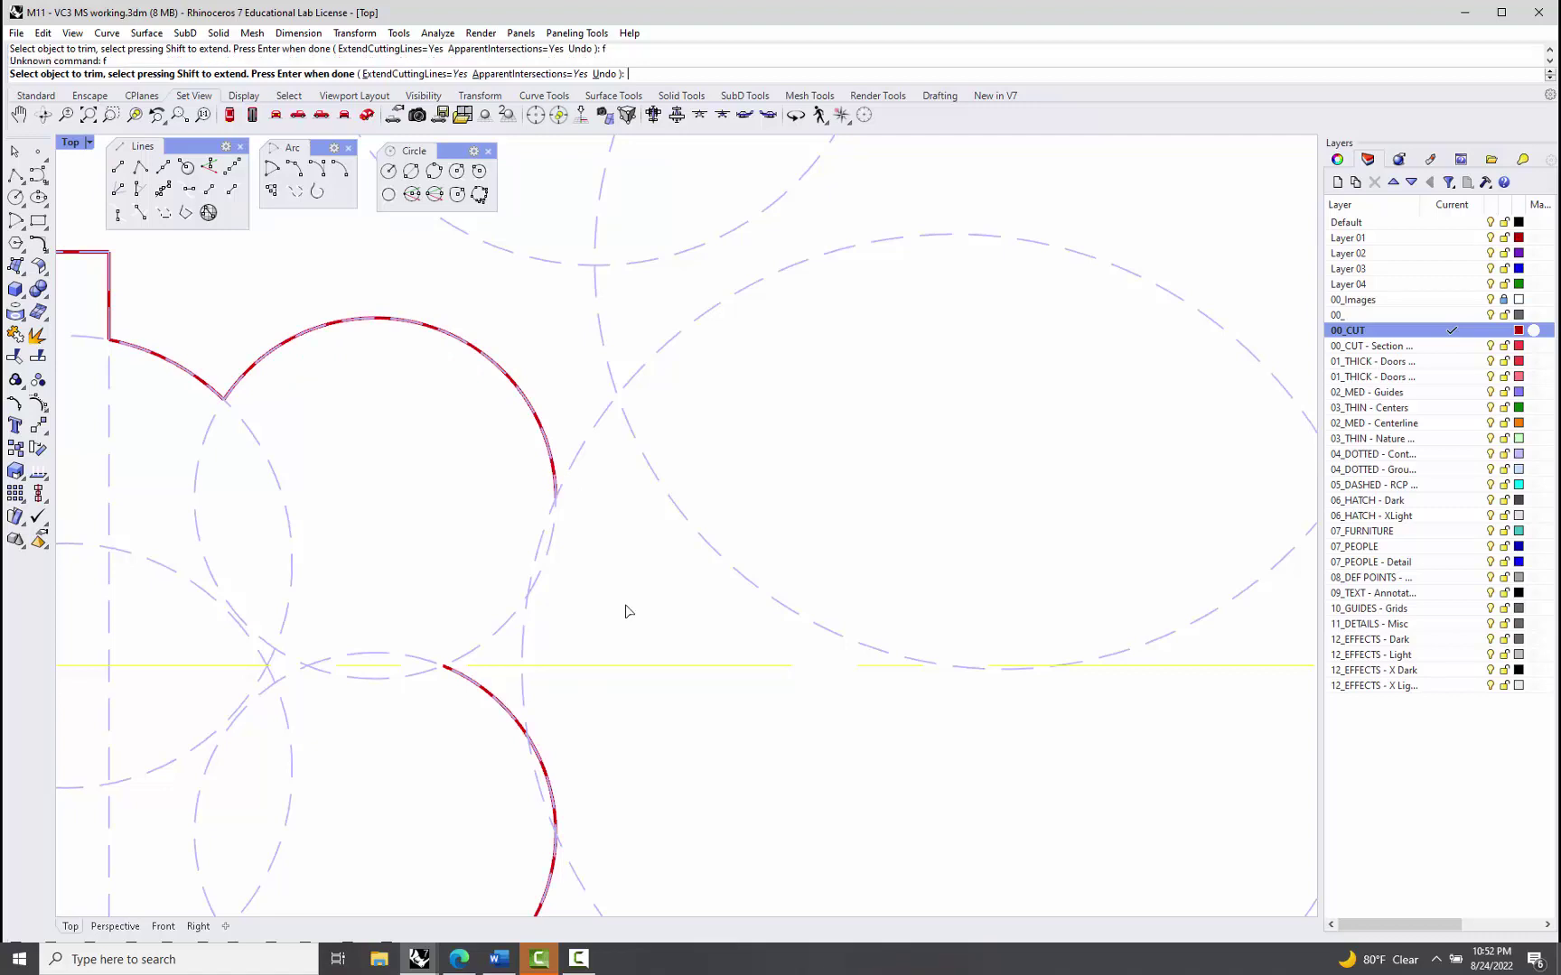
pyautogui.click(494, 697)
pyautogui.click(533, 744)
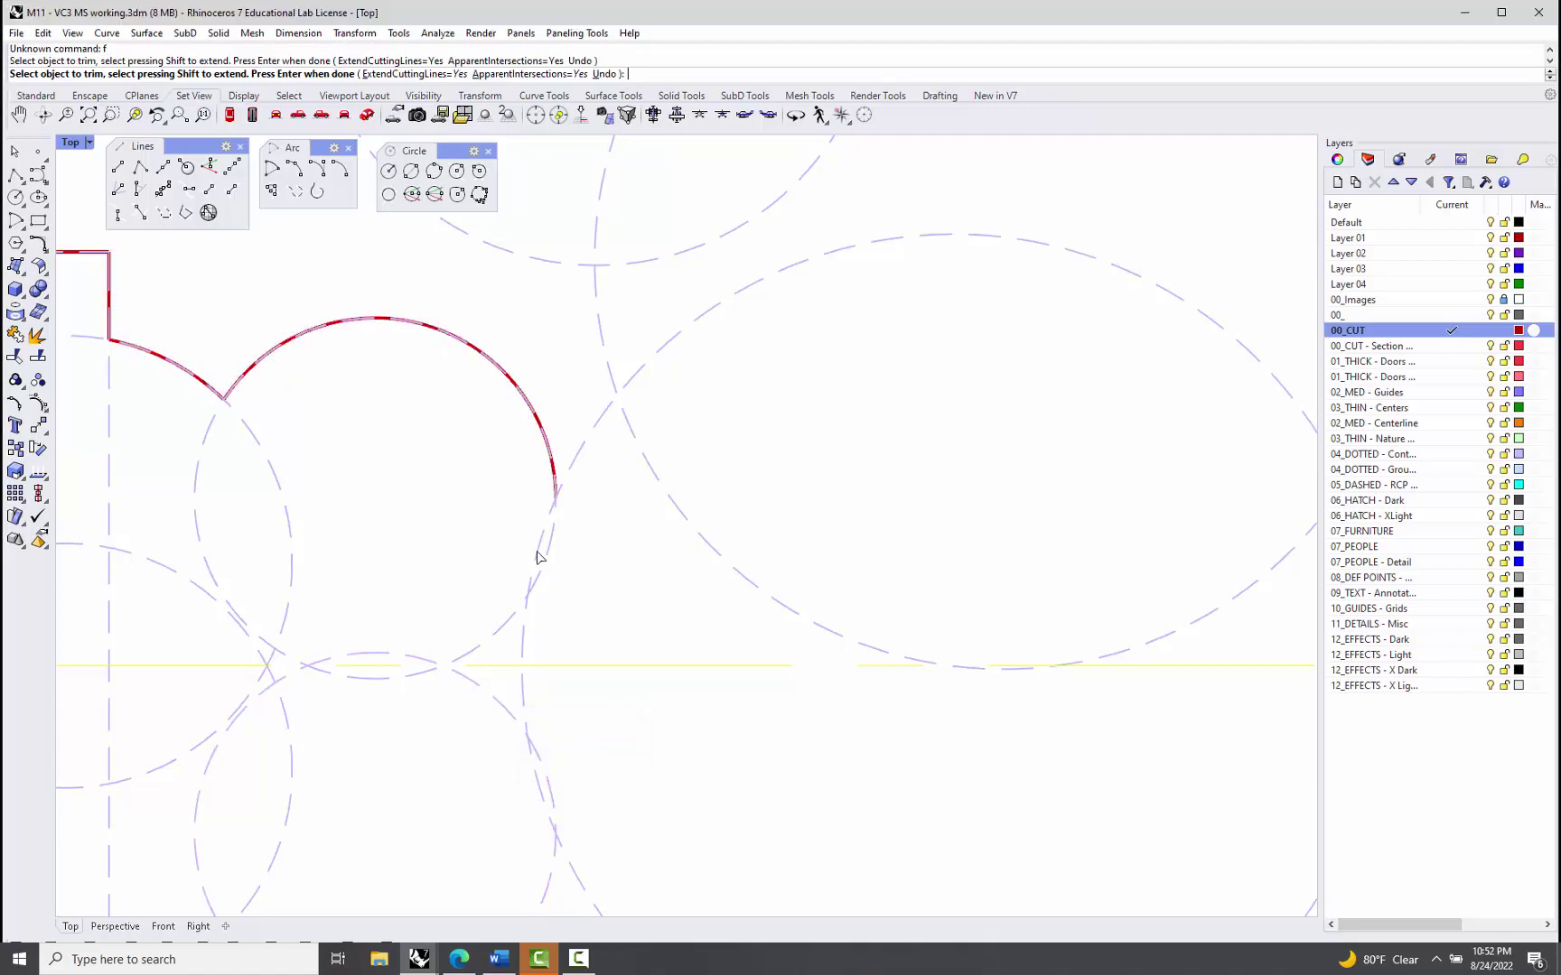
pyautogui.click(555, 486)
pyautogui.click(623, 527)
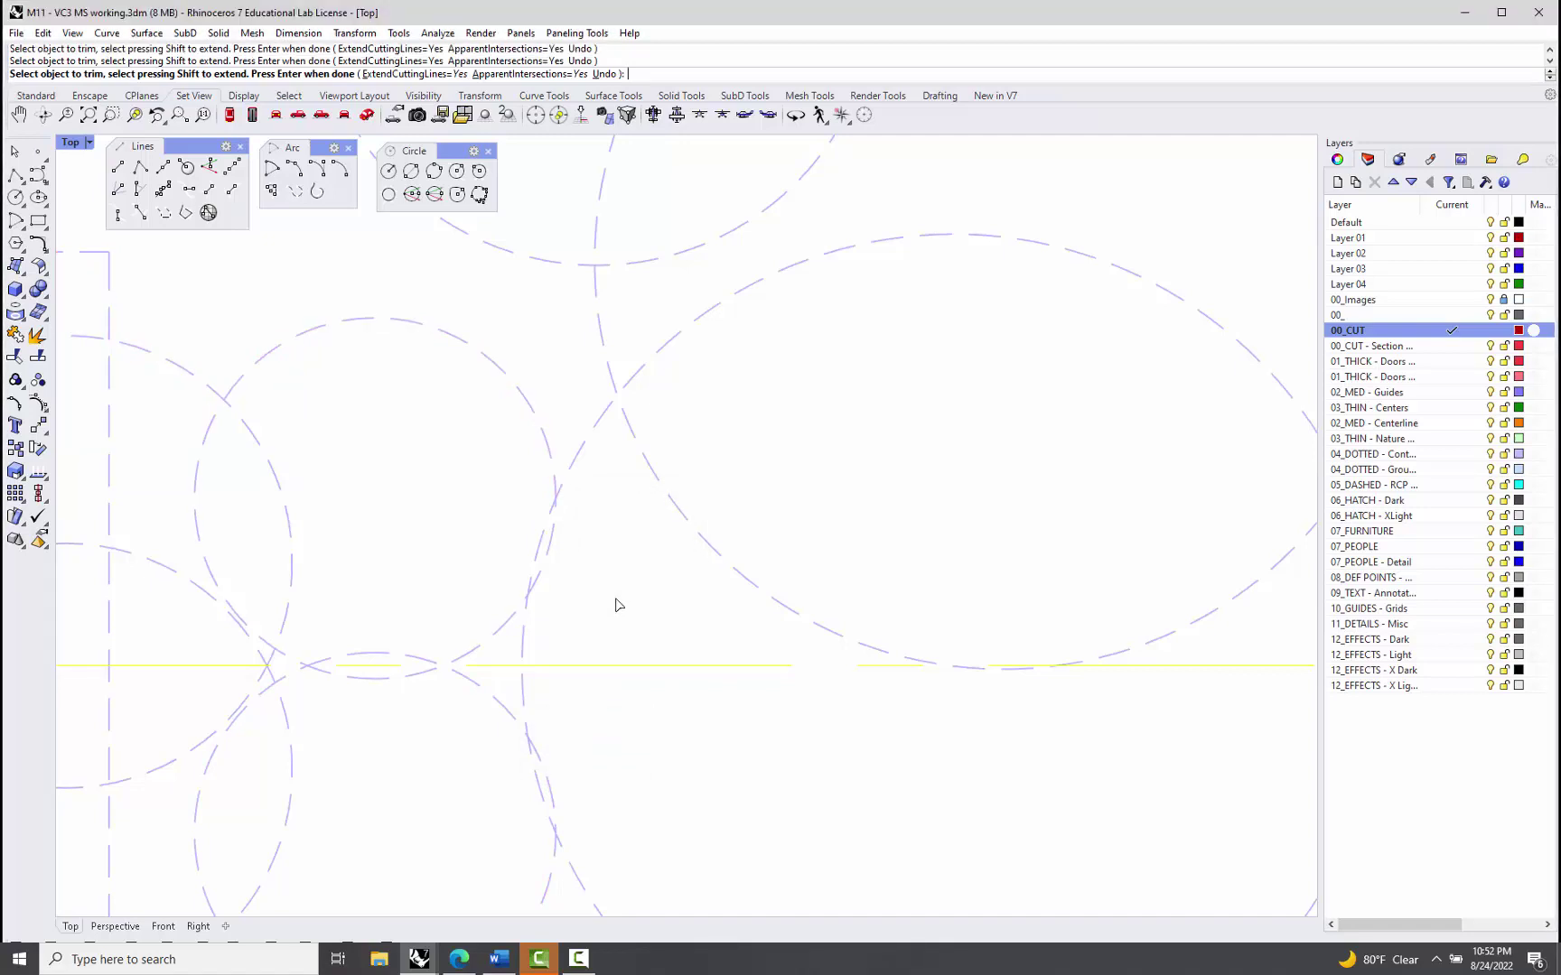
pyautogui.hotkey('ctrl', 'z')
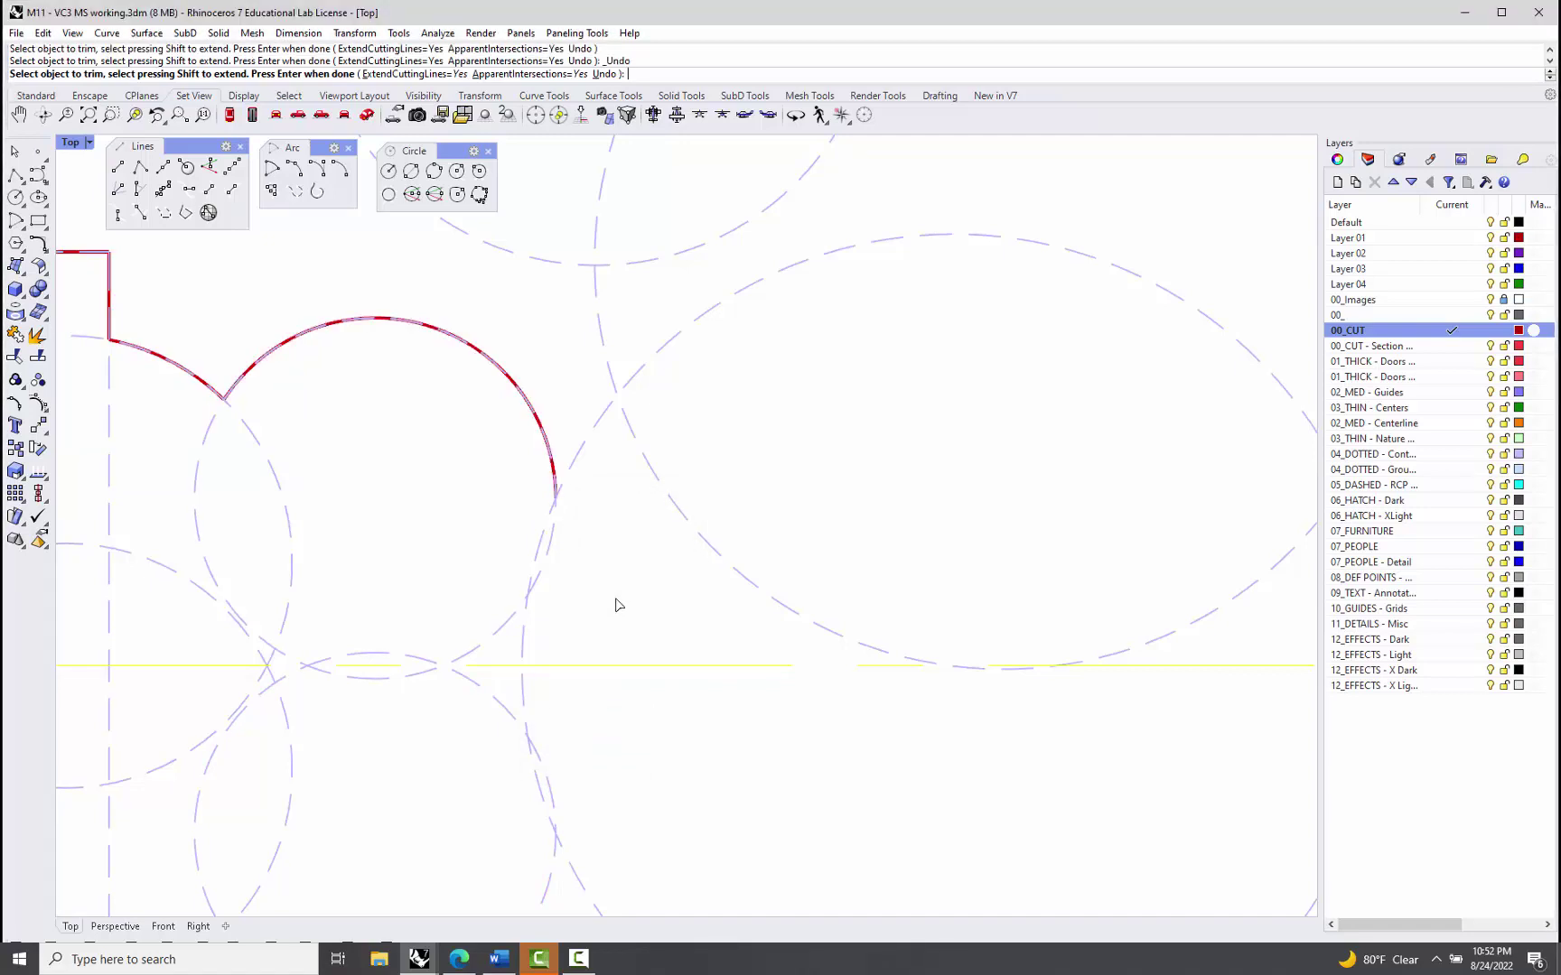
pyautogui.hotkey('ctrl', 'z')
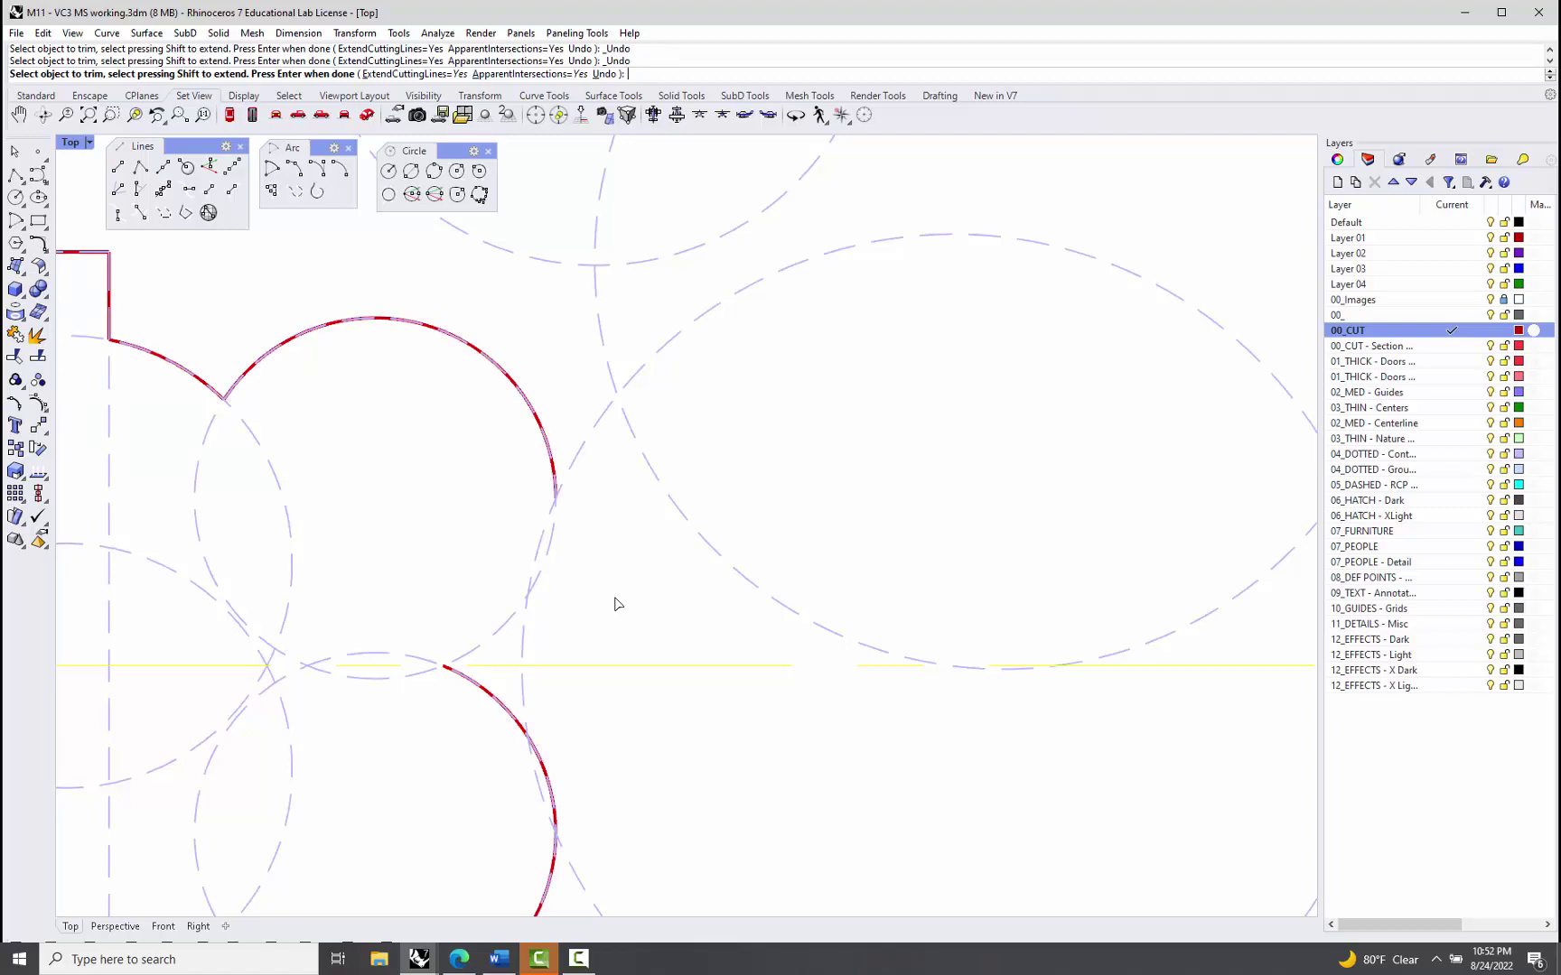
pyautogui.press('Return')
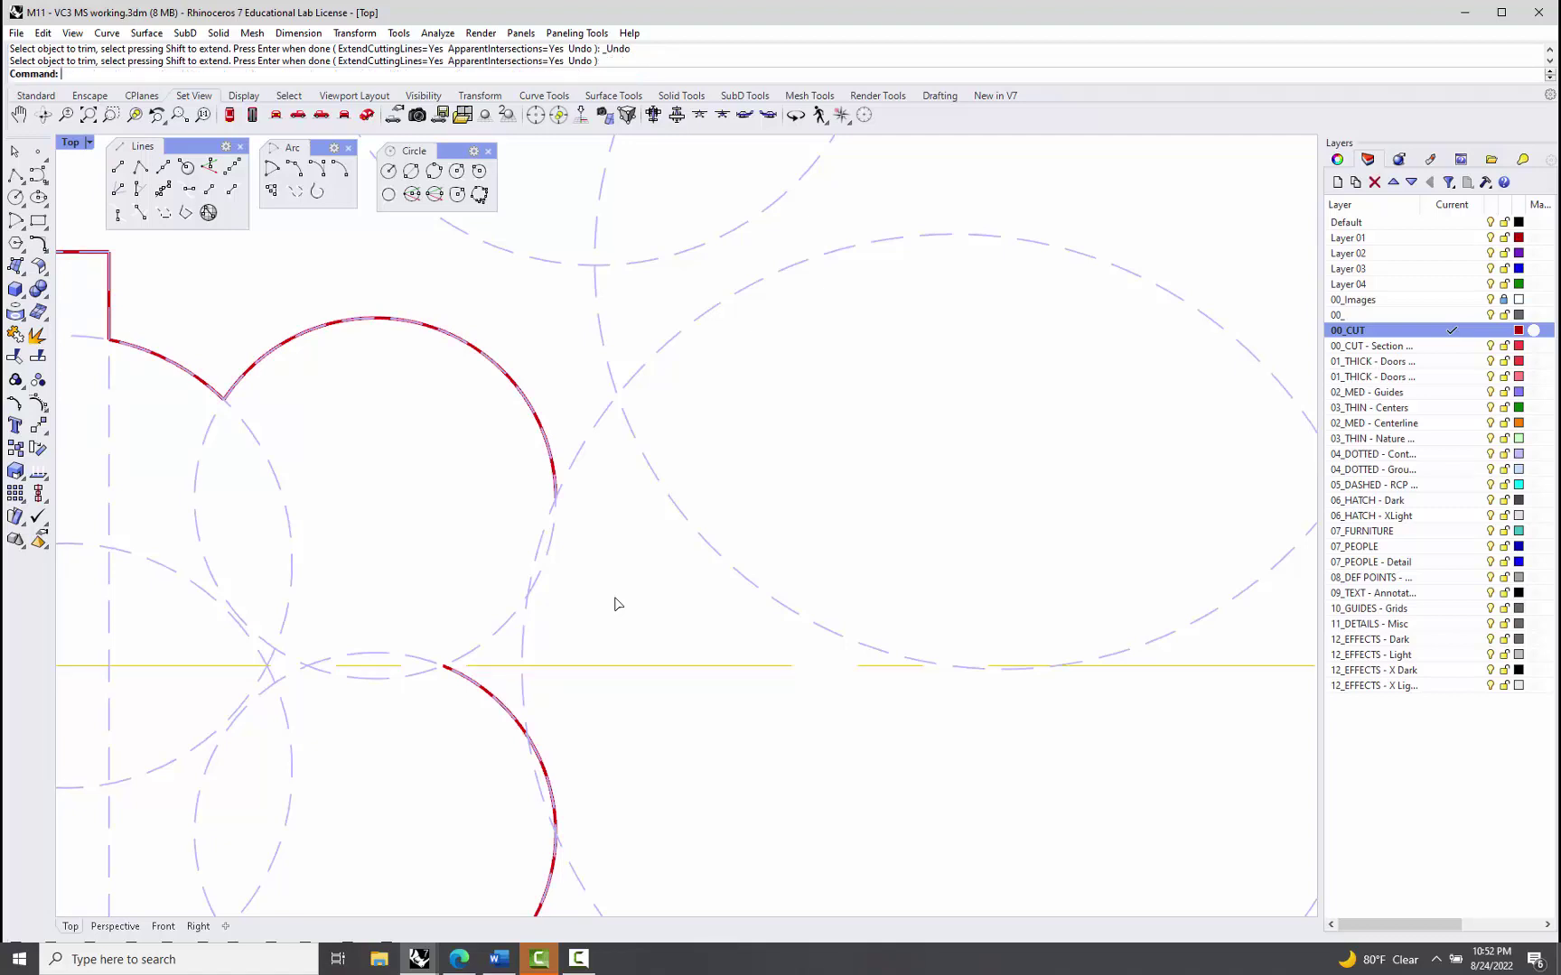
# Step: Try to fillet the two open ends of the outline across the gap with radius 0, and undo the fillet
pyautogui.write('fillet')
pyautogui.press('Return')
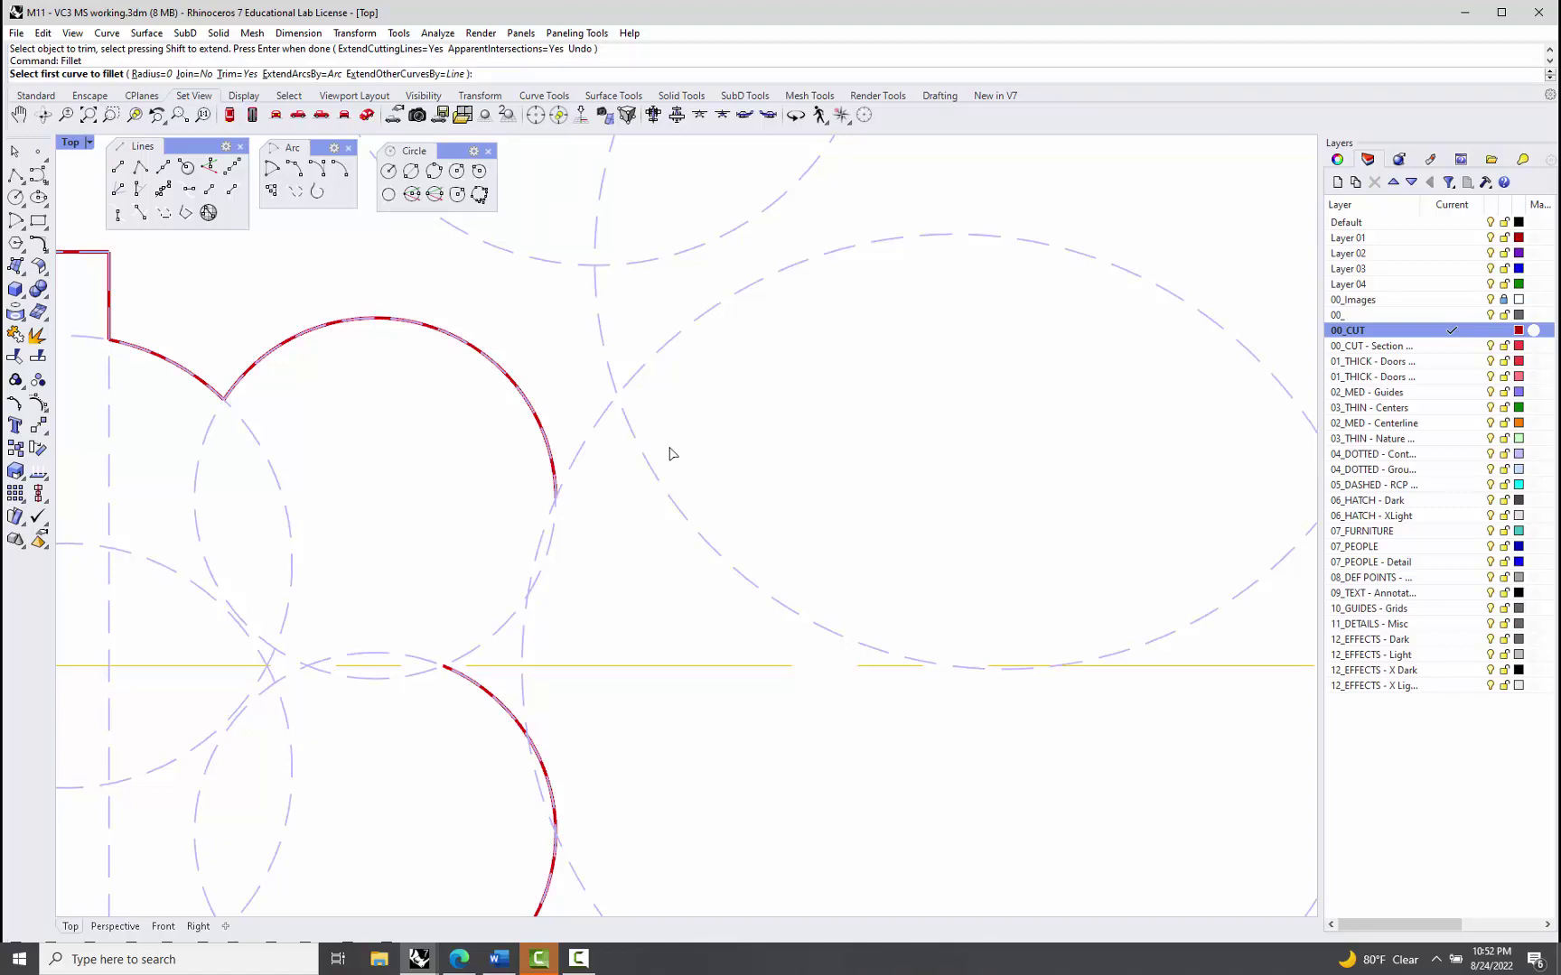
pyautogui.click(466, 677)
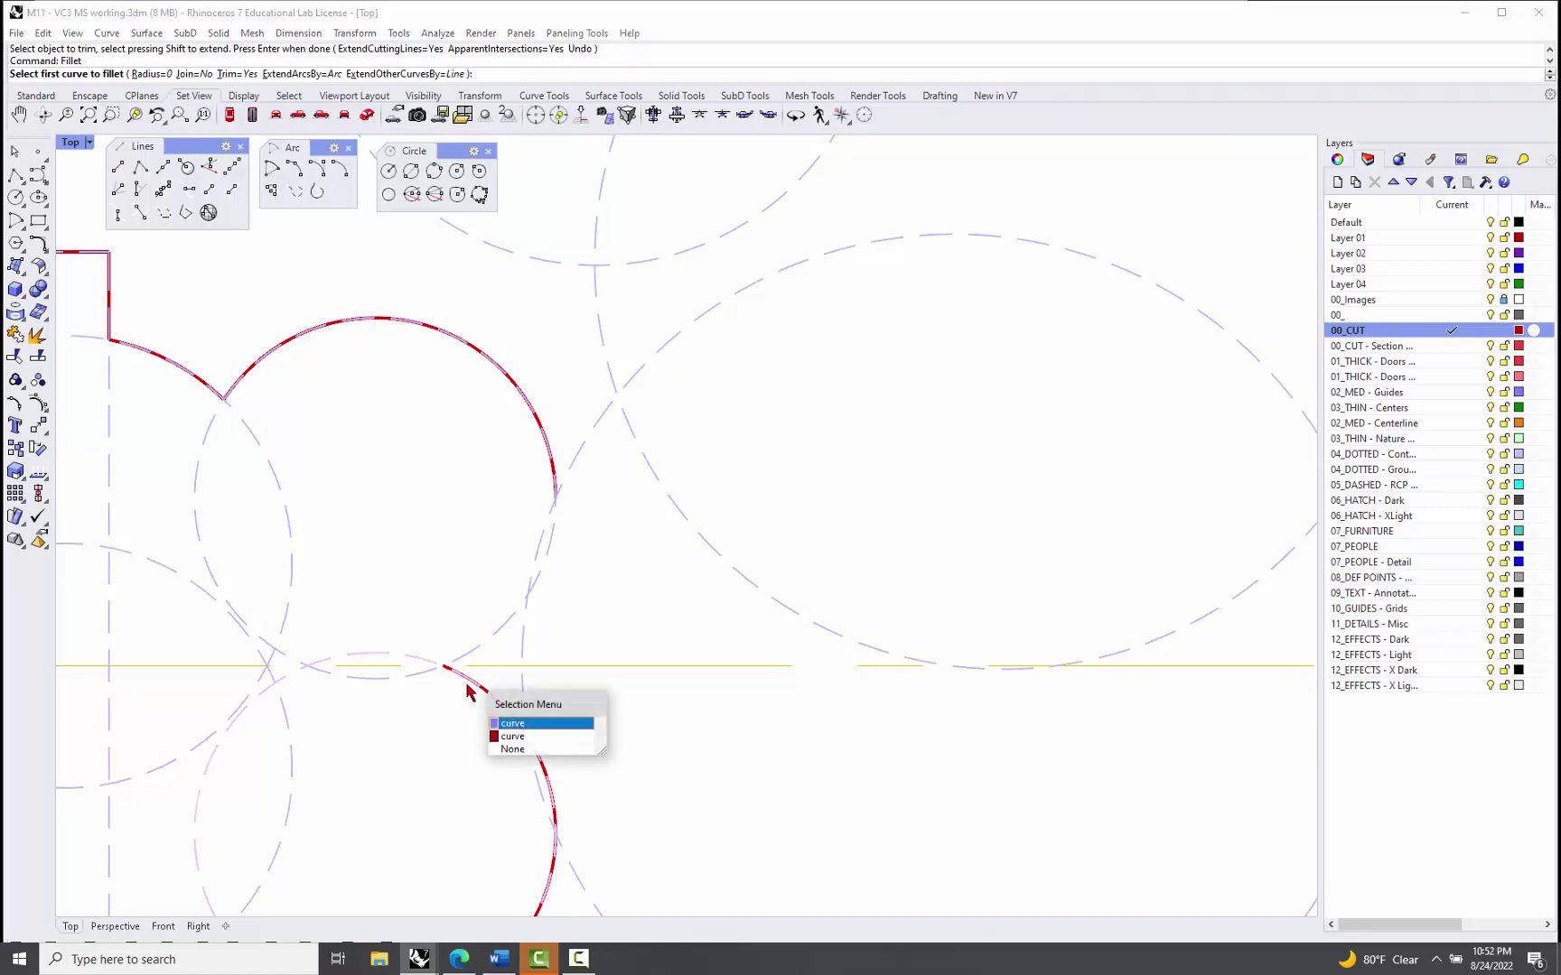
pyautogui.click(528, 737)
pyautogui.click(557, 489)
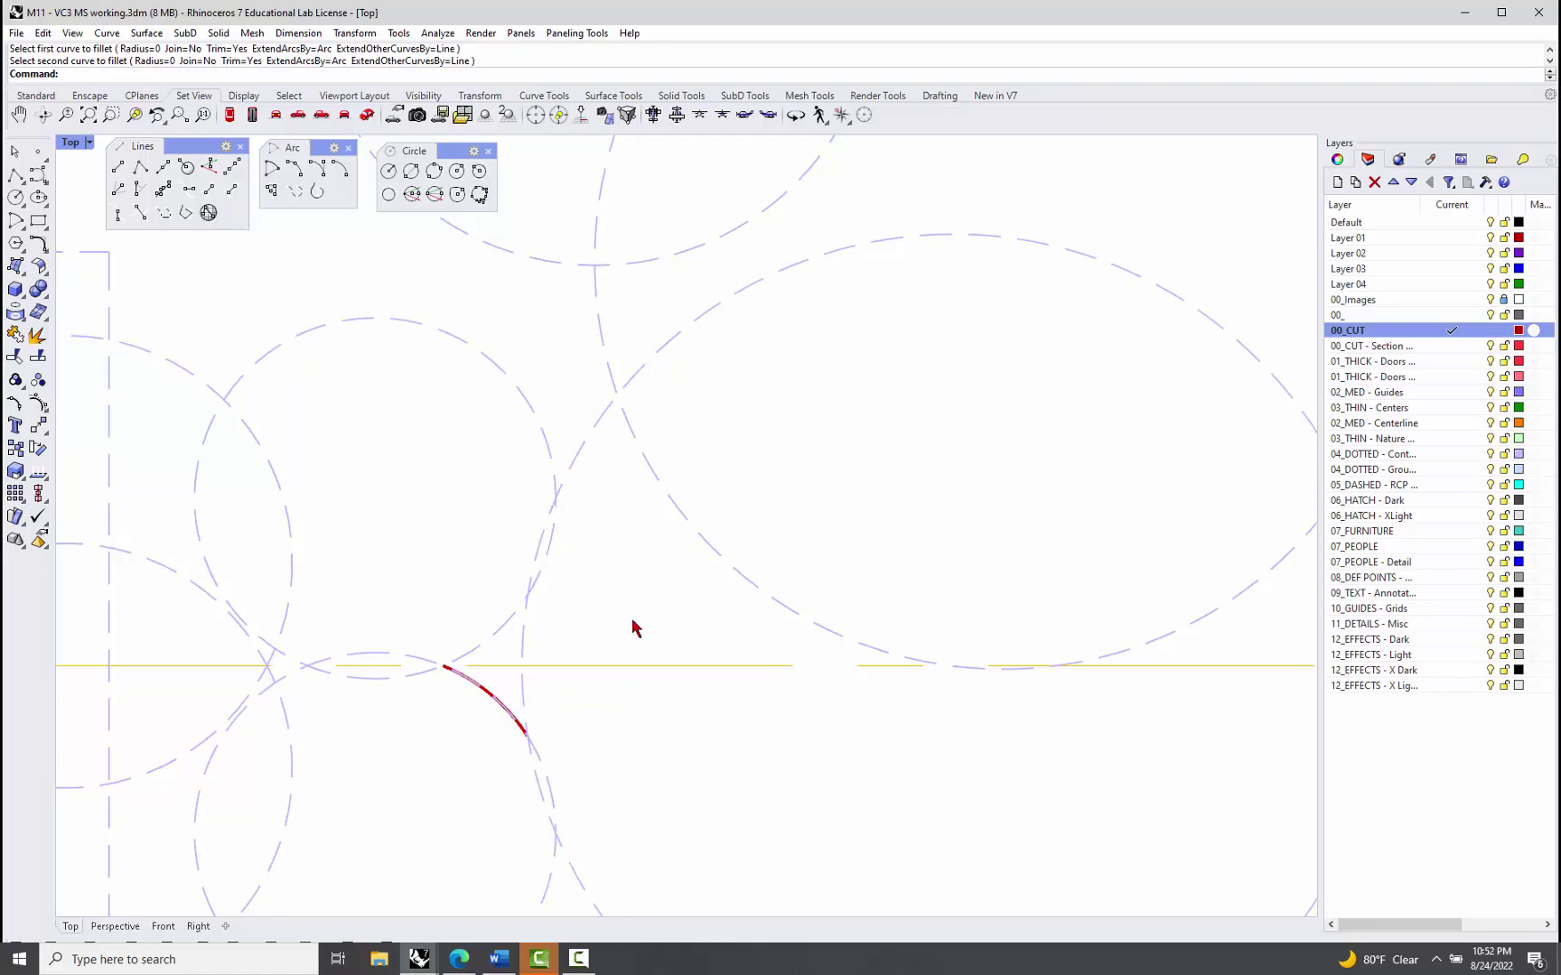
pyautogui.hotkey('ctrl', 'z')
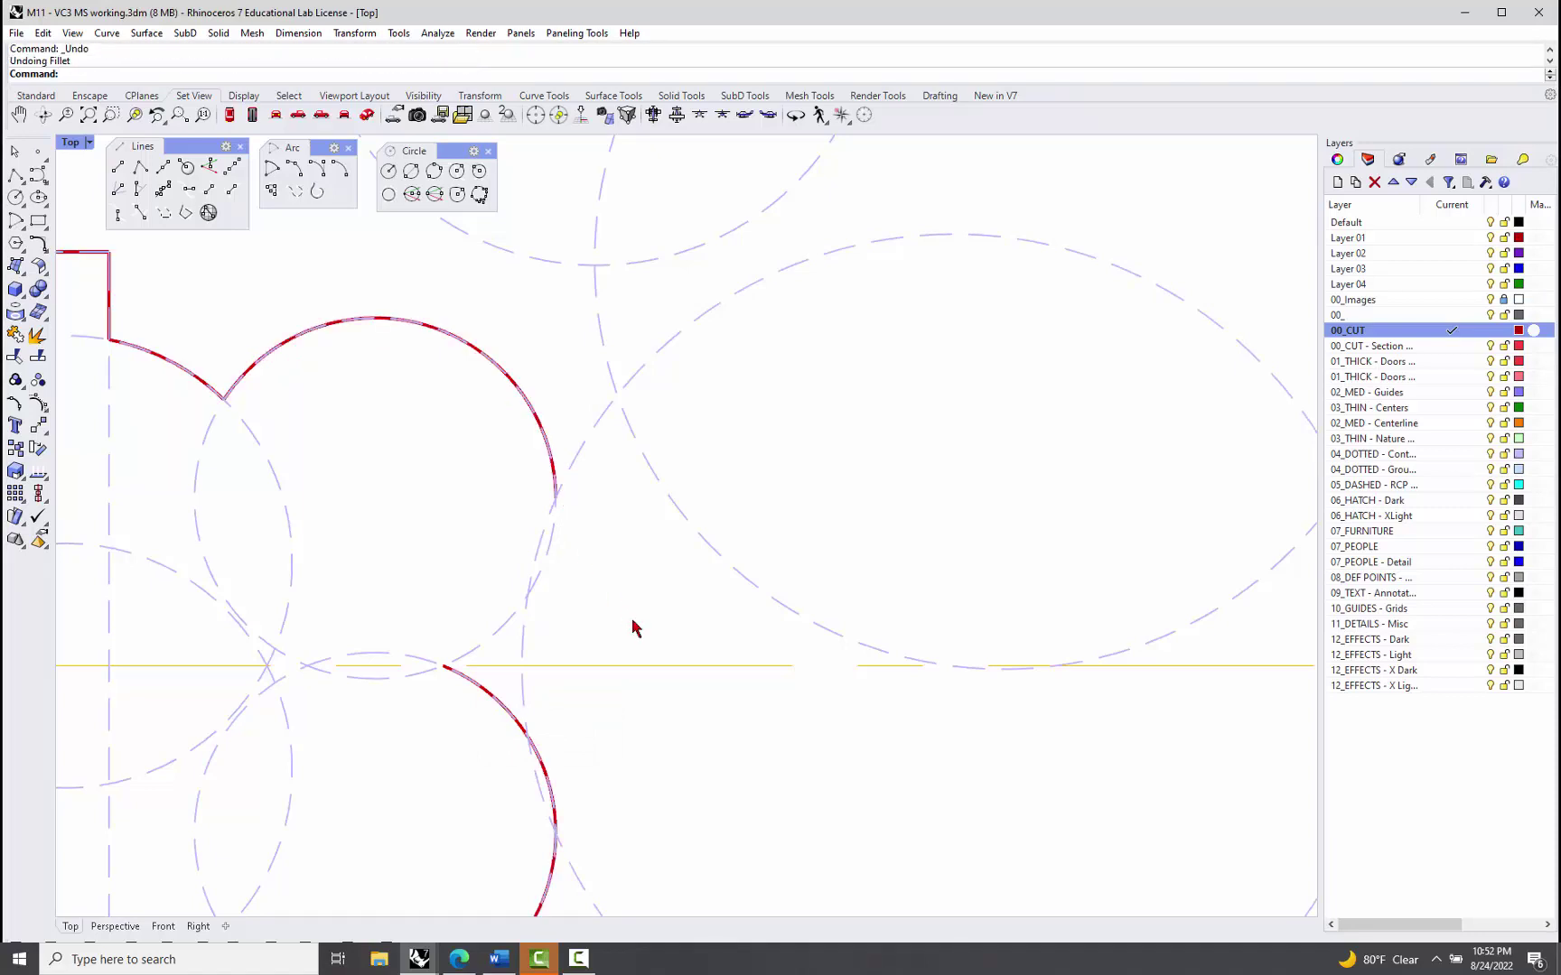
# Step: Try to extend the outline across the gap using the outline itself as the boundary object, and undo the extension
pyautogui.write('extend')
pyautogui.press('Return')
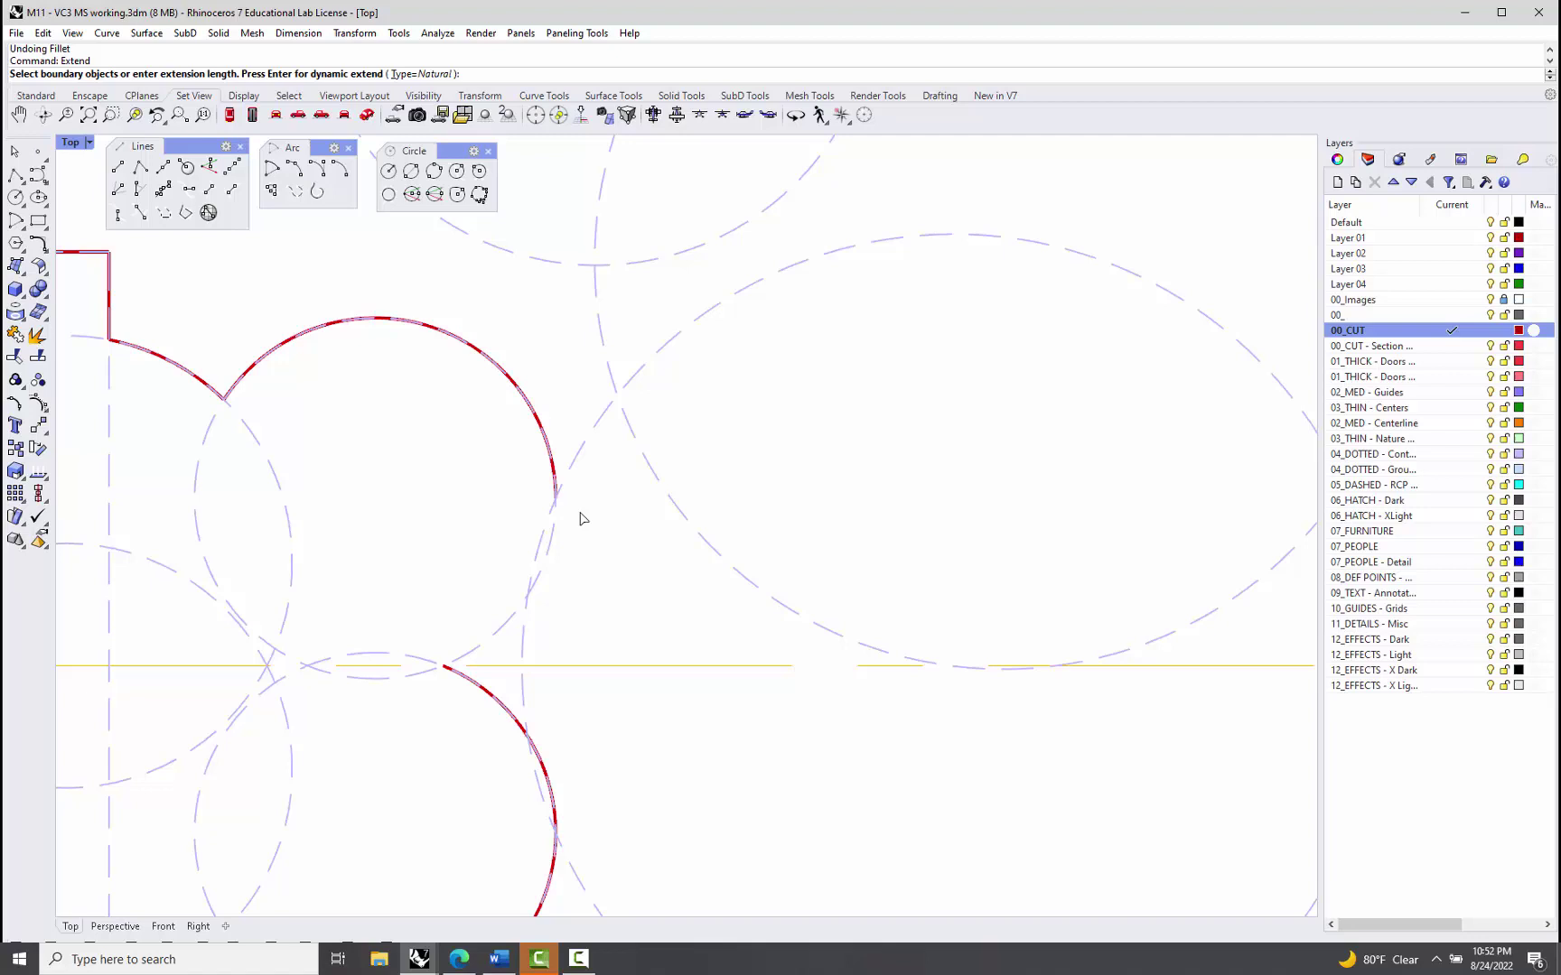
pyautogui.moveTo(582, 511); pyautogui.dragTo(553, 463, button='right')
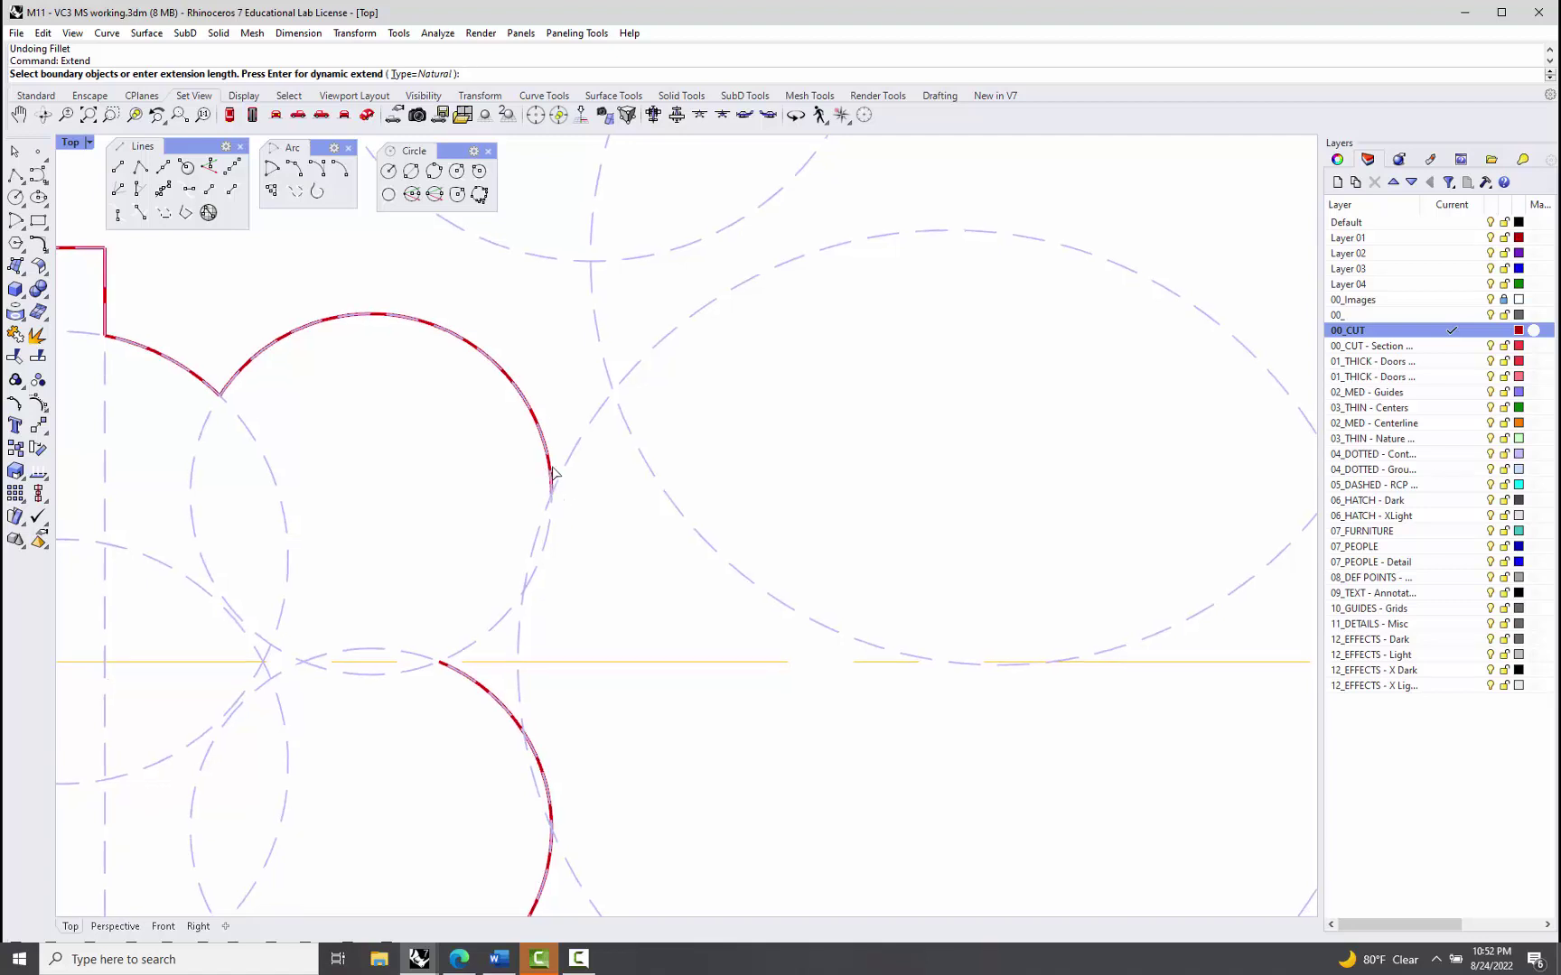
pyautogui.click(554, 468)
pyautogui.click(556, 509)
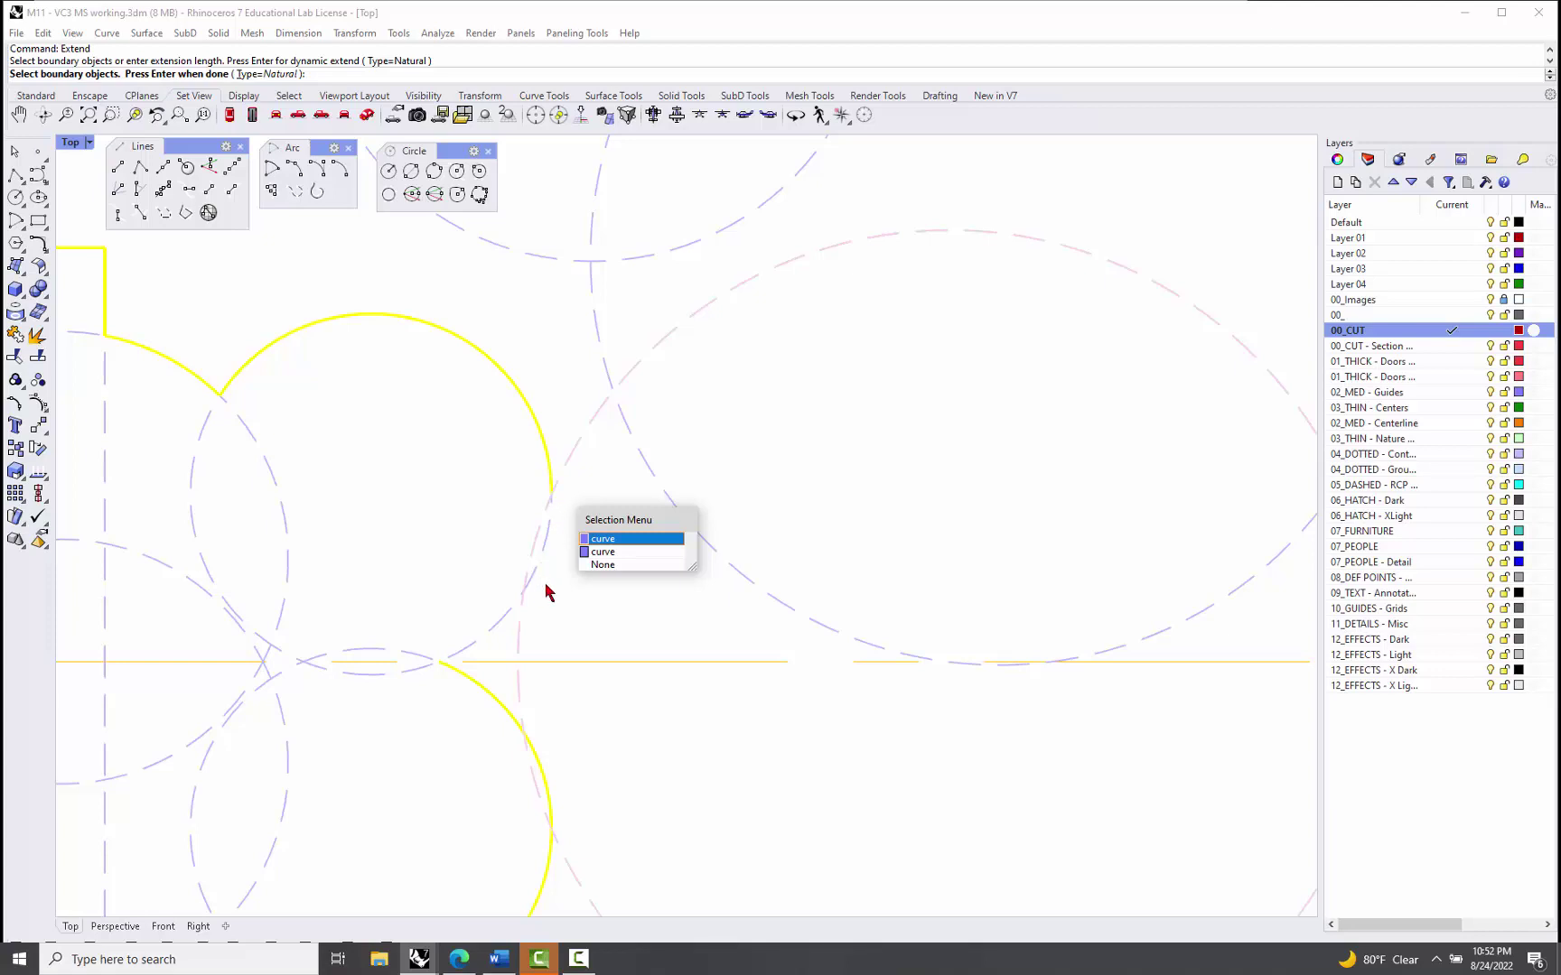
pyautogui.click(587, 615)
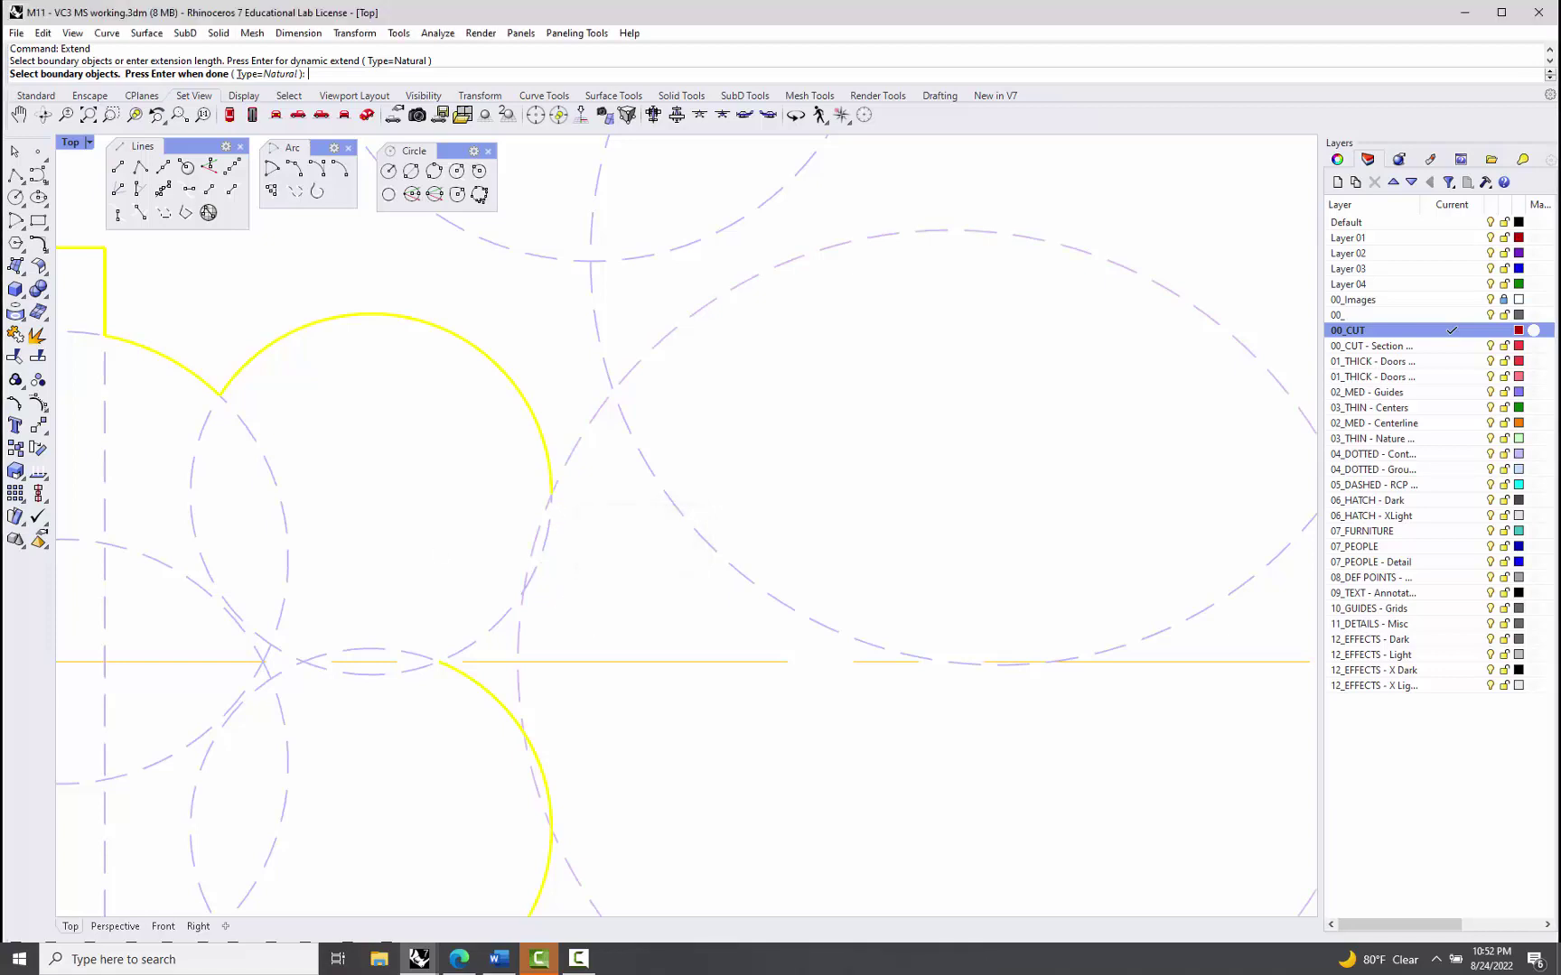
pyautogui.press('Return')
pyautogui.scroll(2, 596, 476)
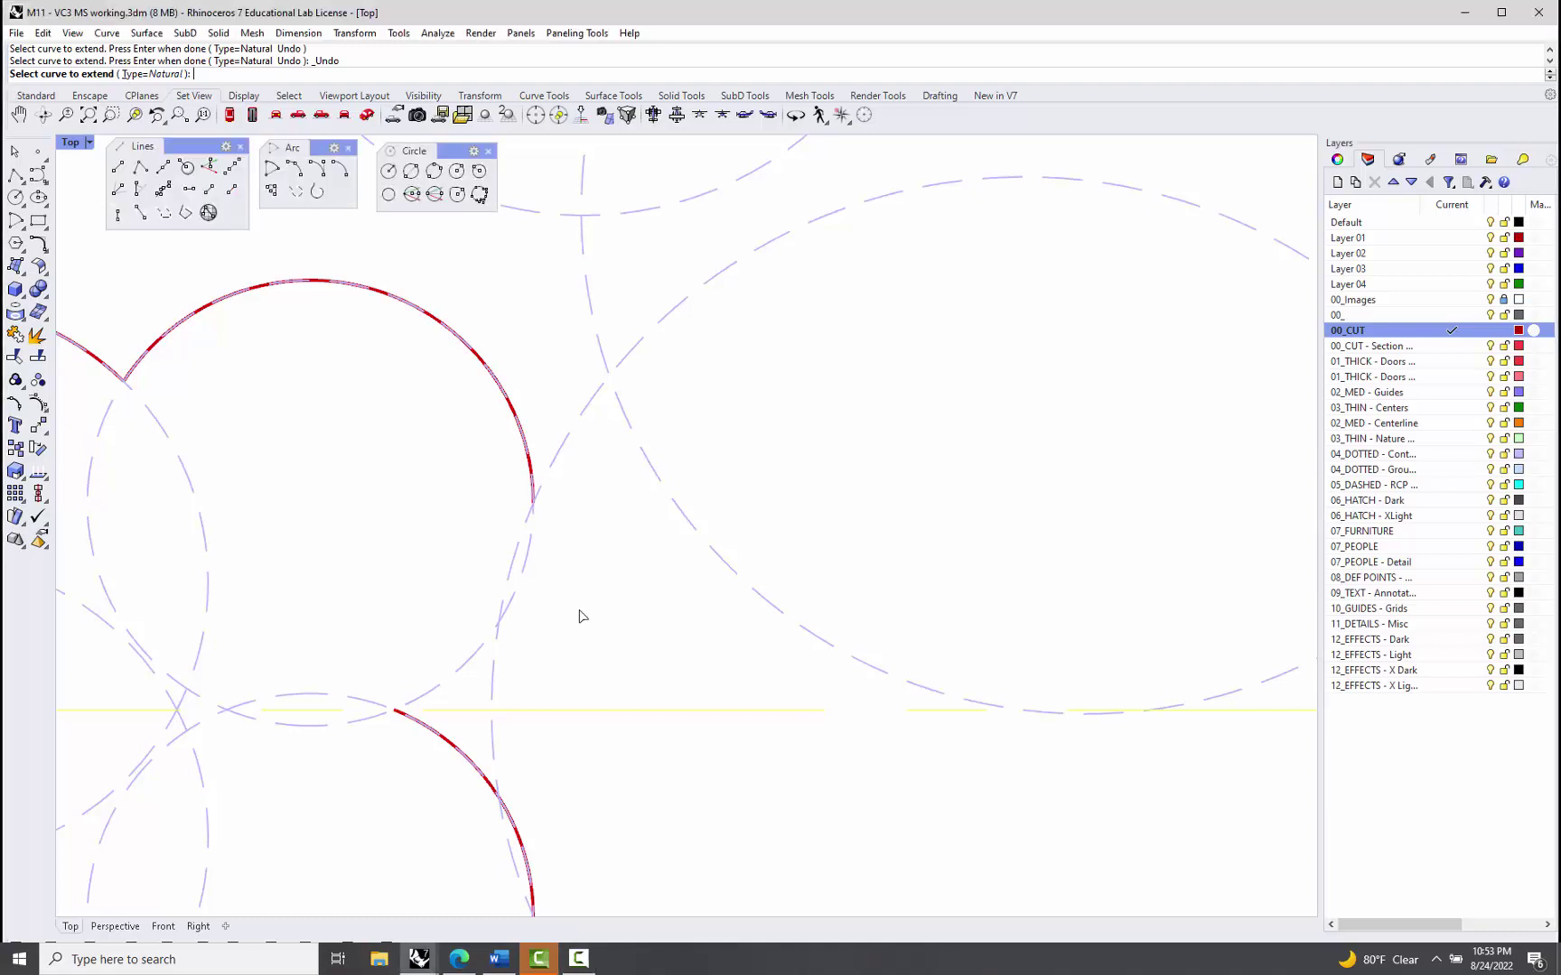
pyautogui.press('Return')
# Step: Extend the outline's open upper arc along the upper small circle to the centerline, using the centerline as the boundary object
pyautogui.press('Up')
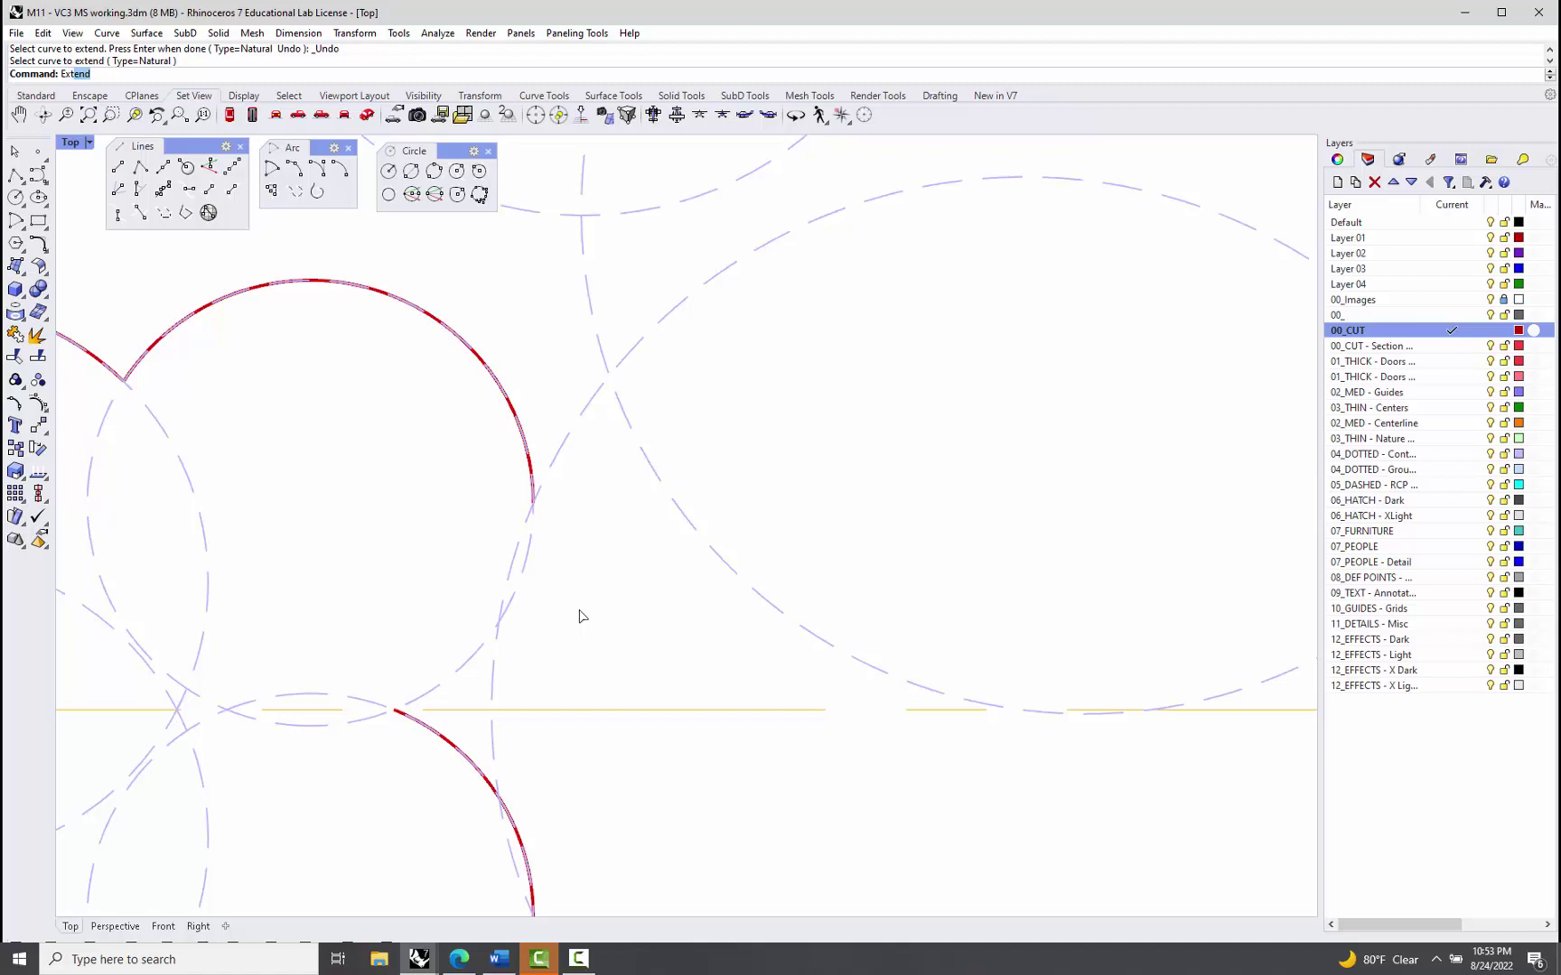
pyautogui.press('Return')
pyautogui.click(579, 712)
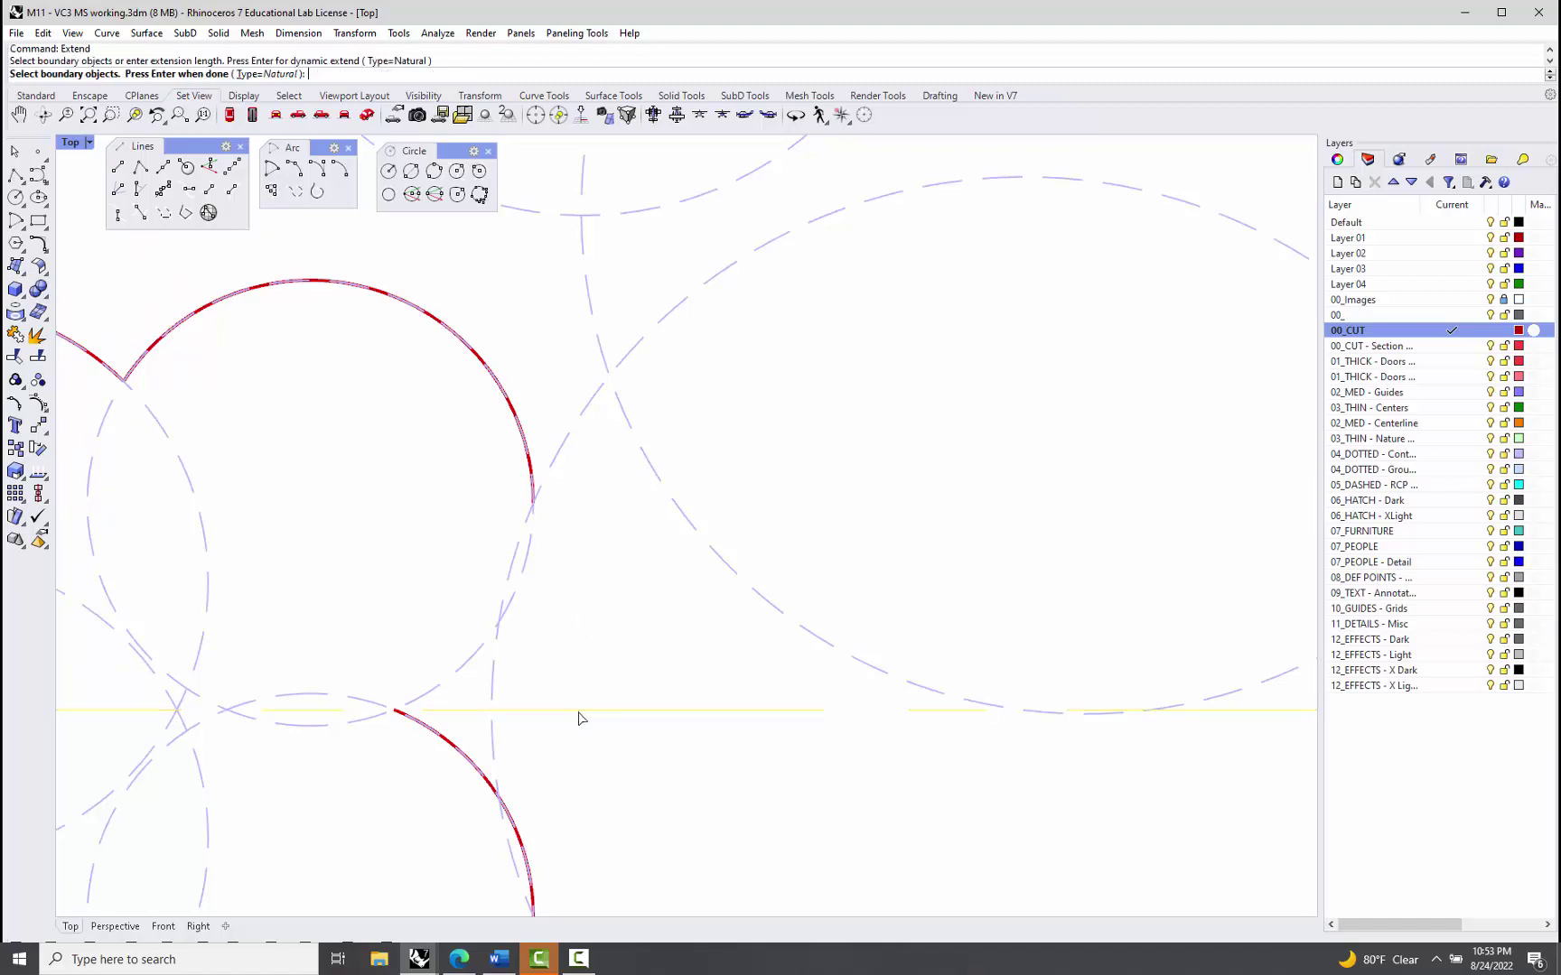
pyautogui.press('Return')
pyautogui.click(532, 488)
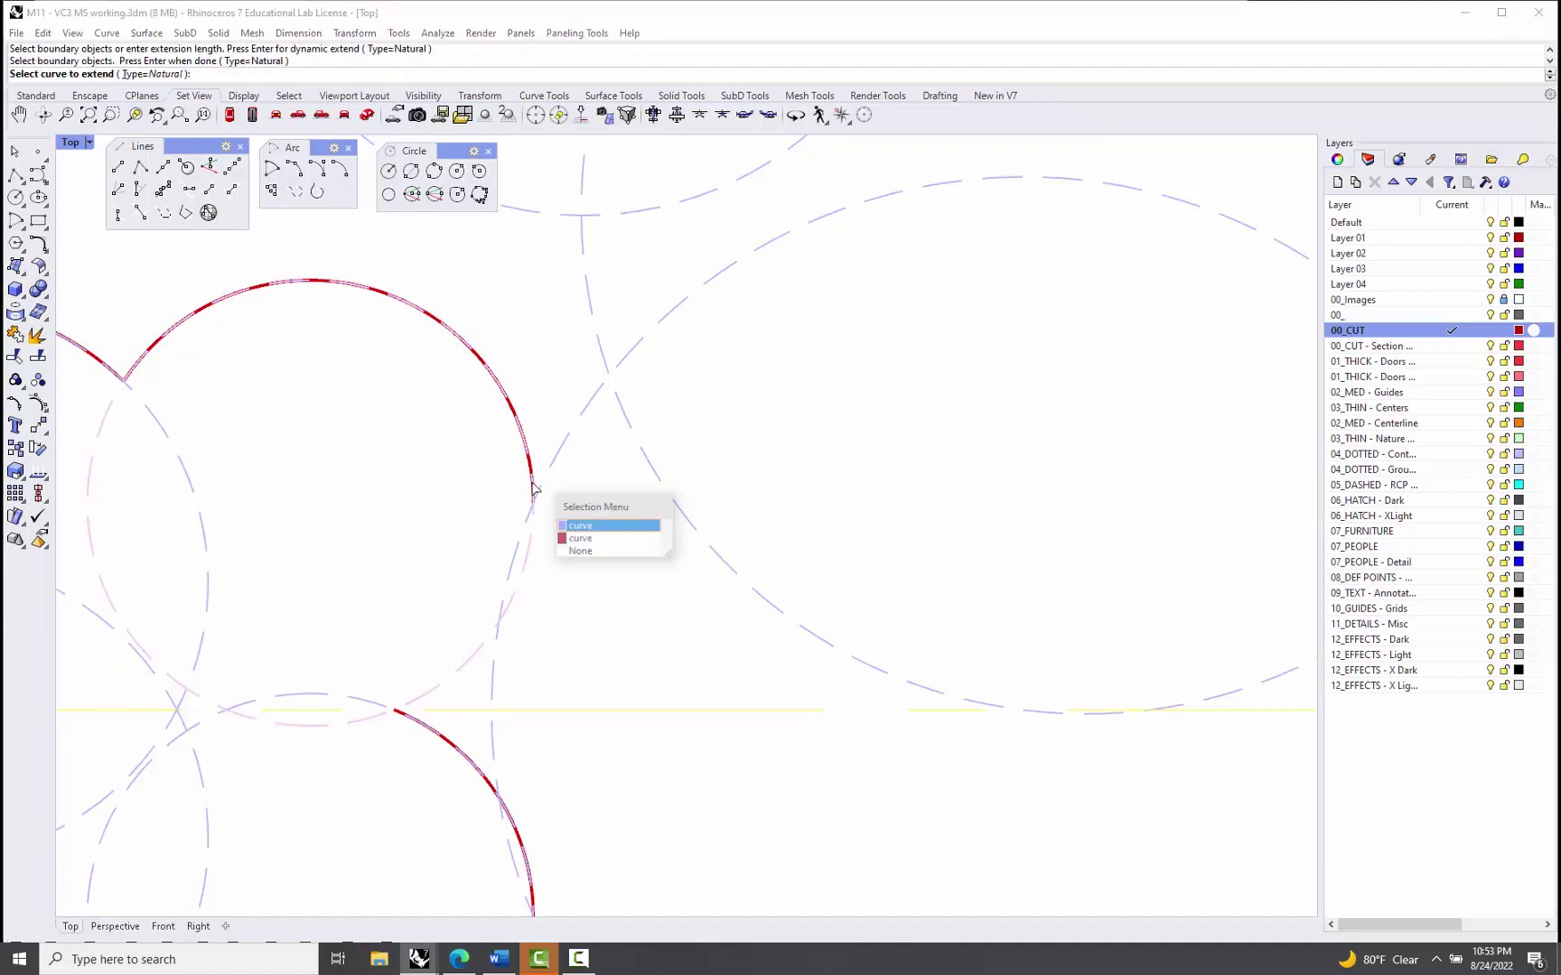
pyautogui.click(570, 541)
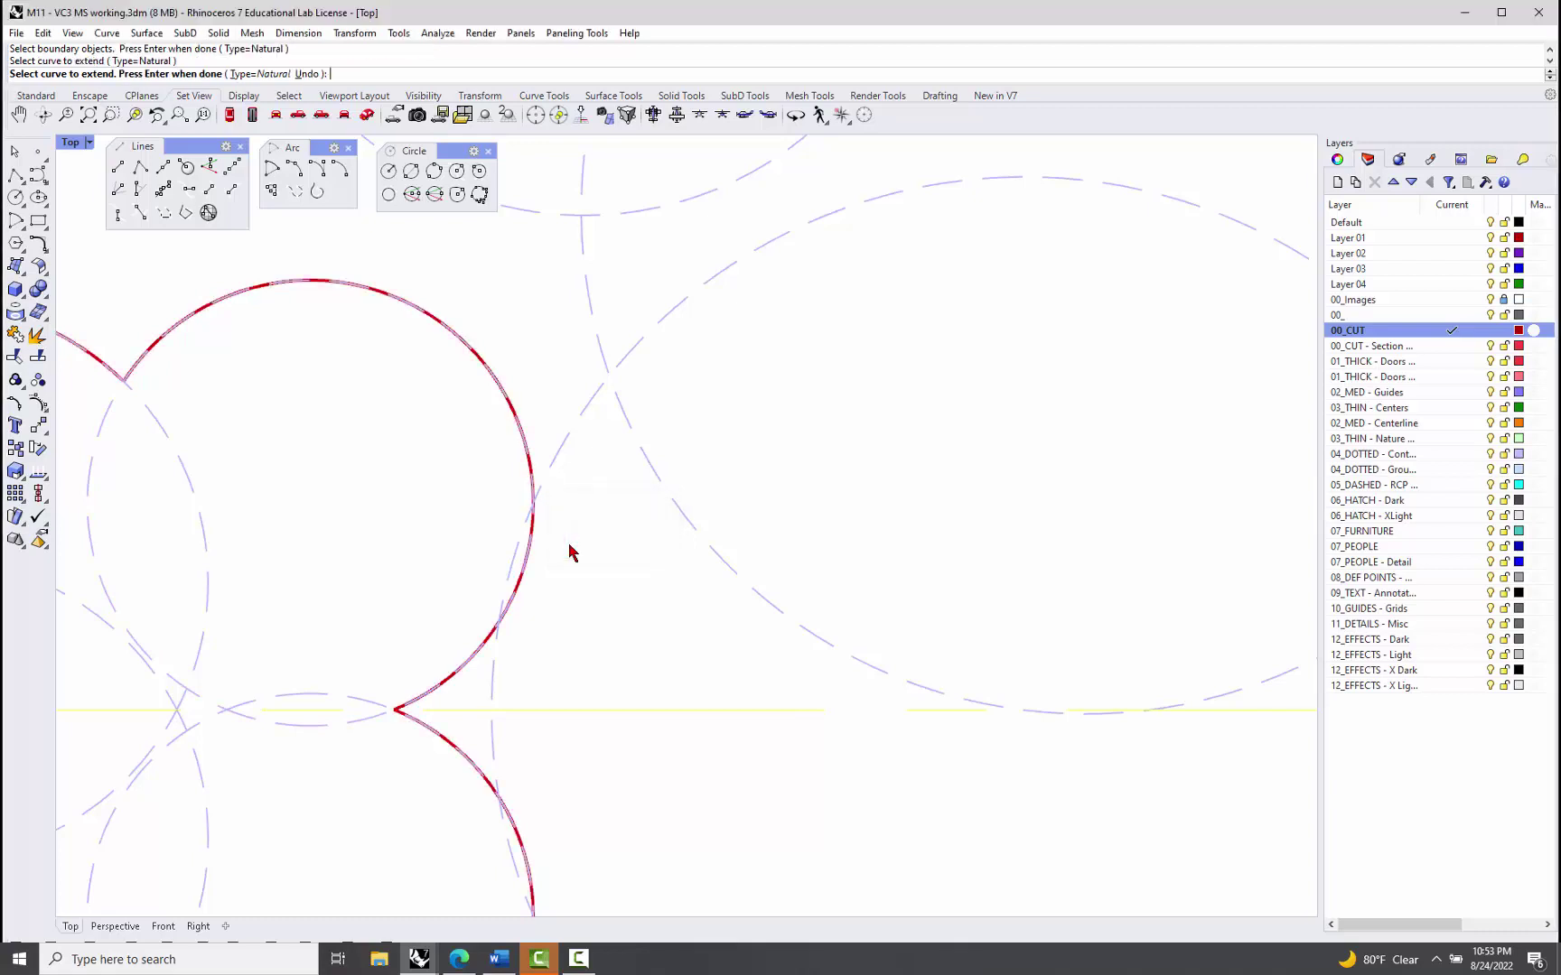
pyautogui.scroll(-5, 587, 623)
pyautogui.scroll(-5, 534, 604)
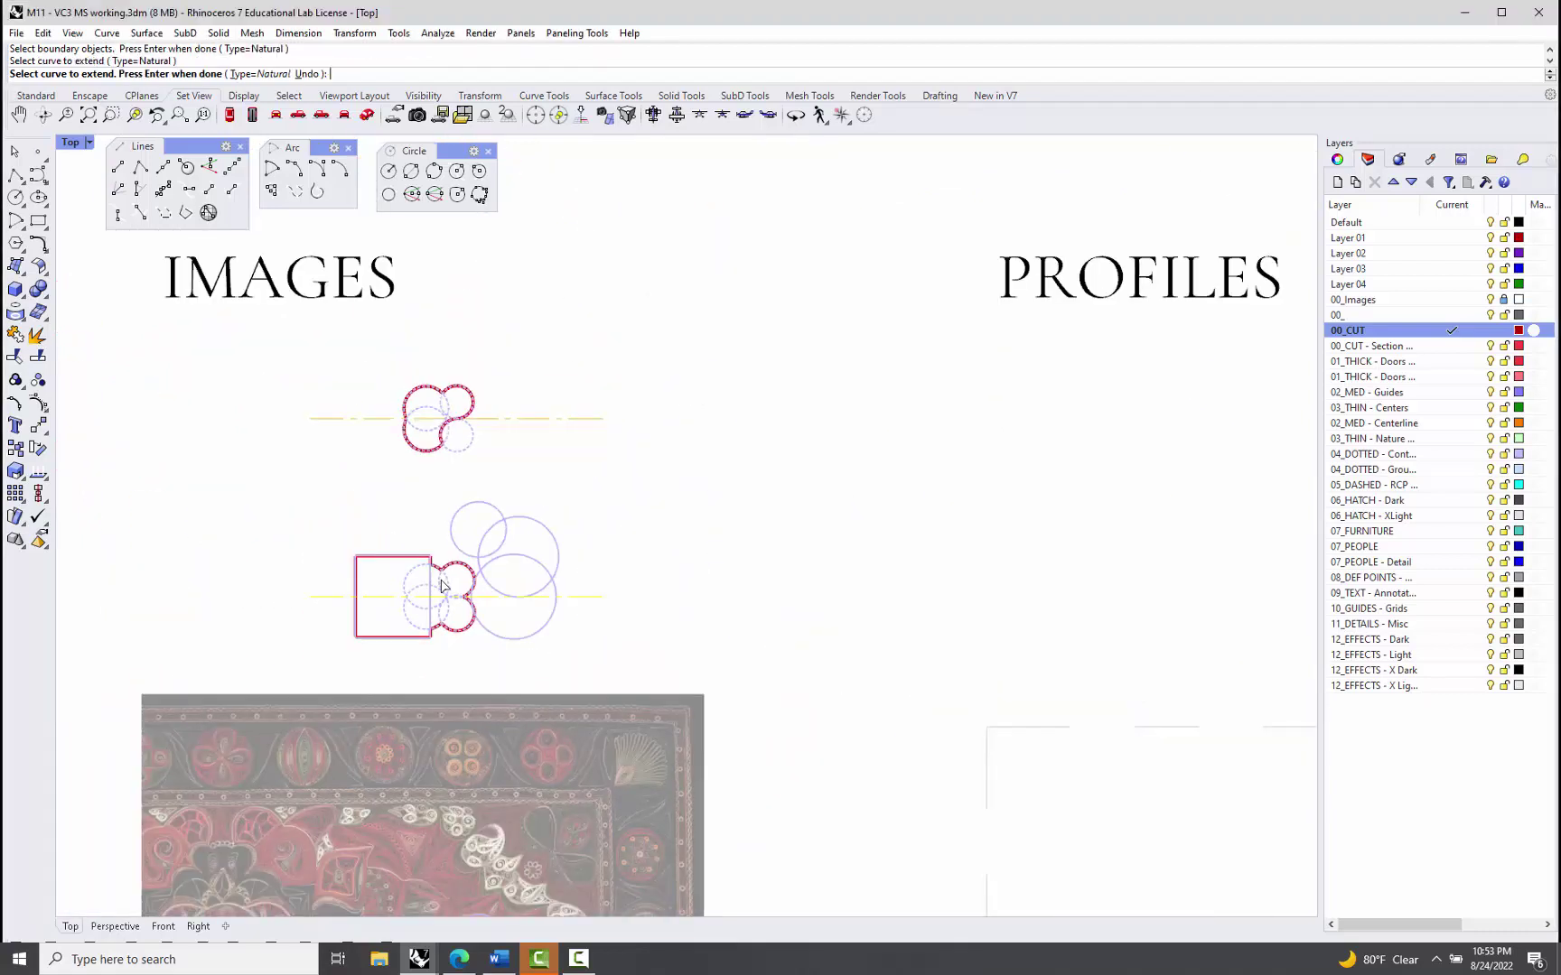
pyautogui.scroll(2, 423, 625)
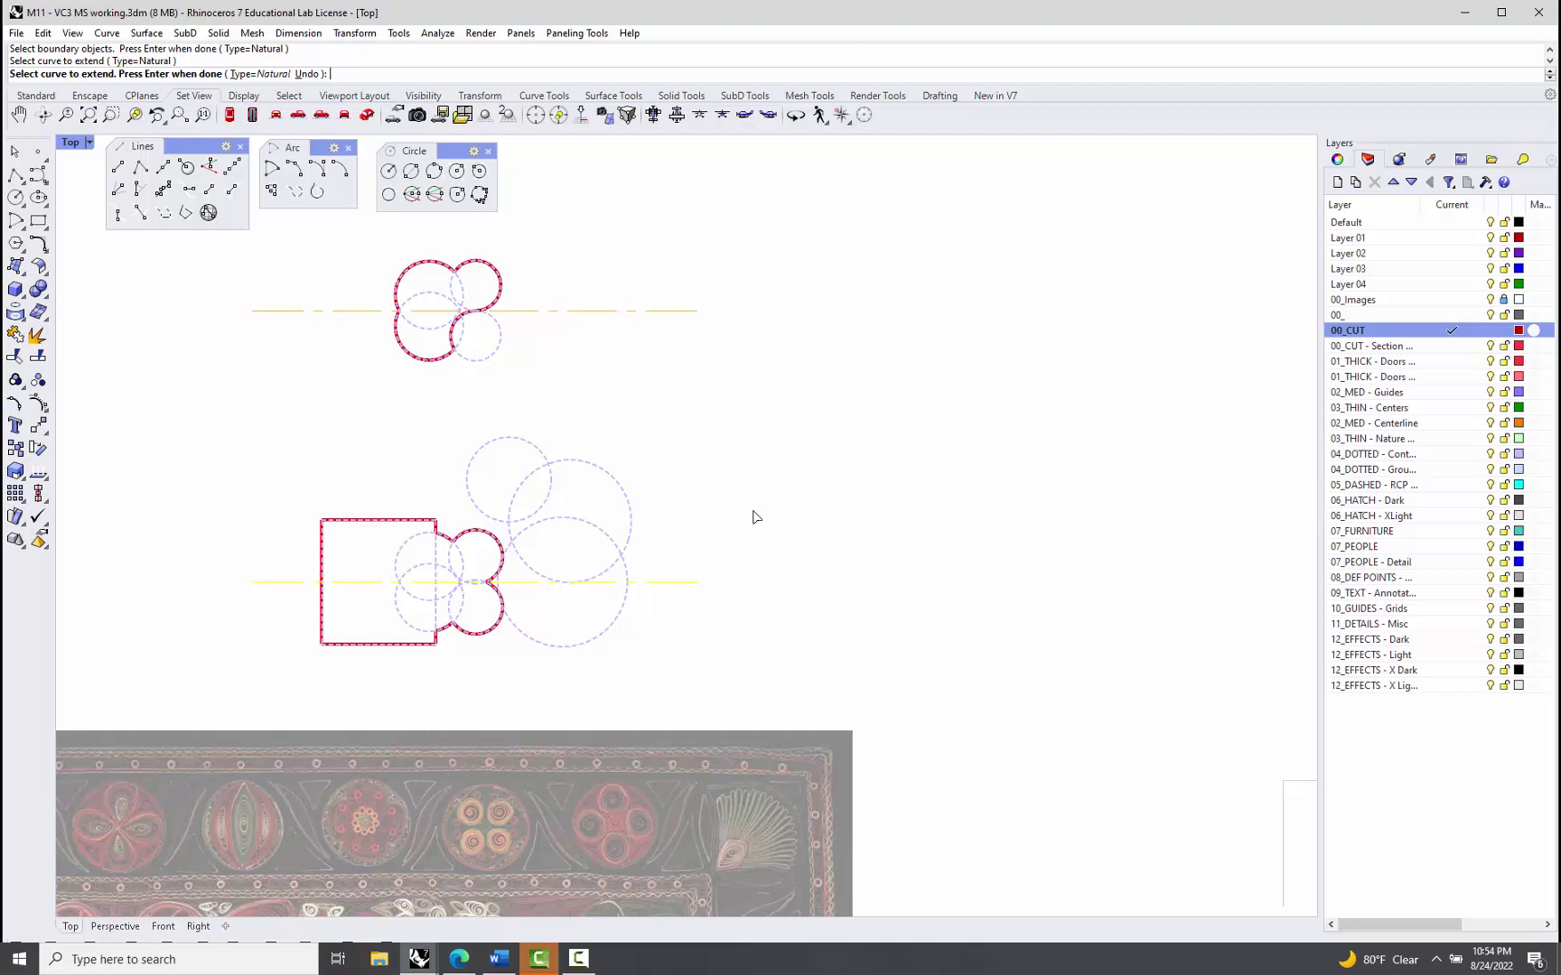
pyautogui.scroll(-4, 672, 456)
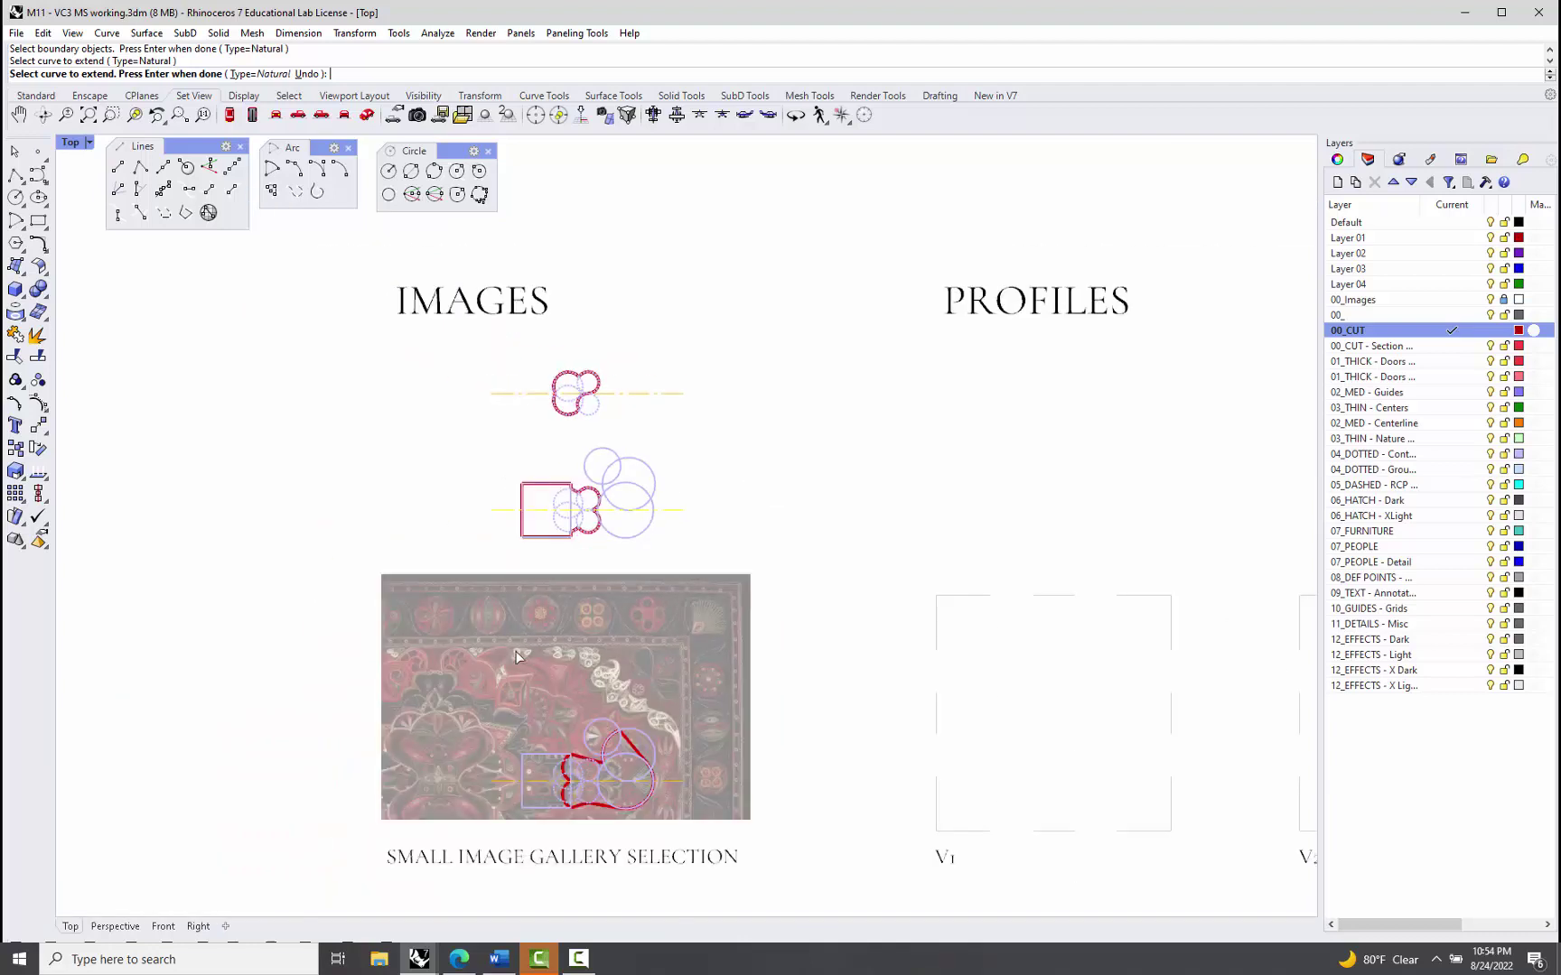